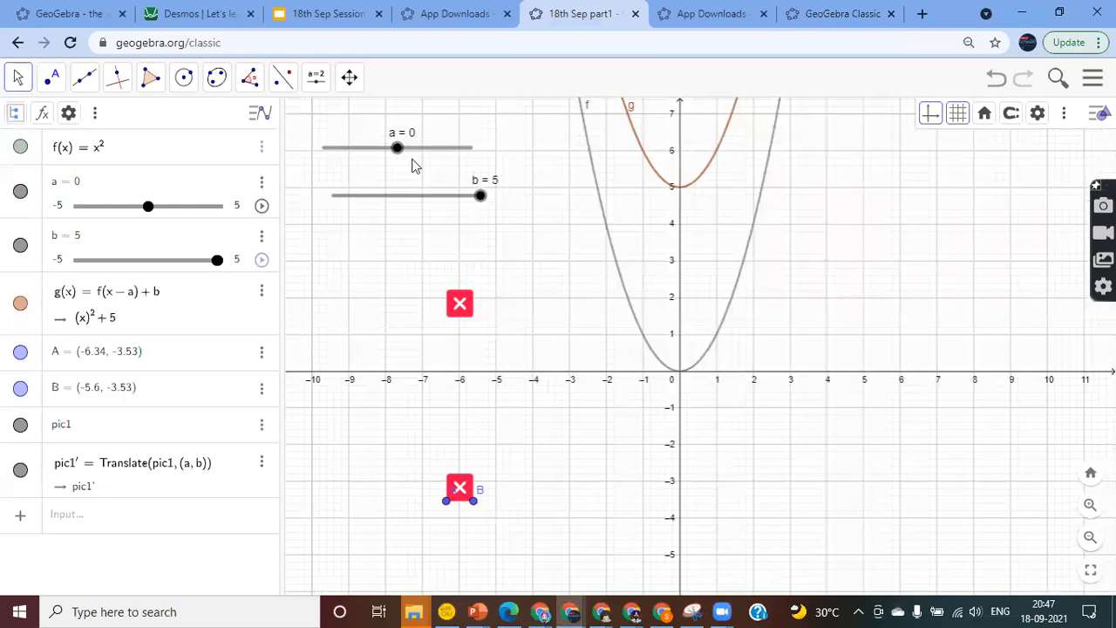
Drag sliders a and b to explore the shift of g, then return a to 0
{"action": "mouse_move", "coordinate": [400, 158]}
{"action": "left_mouse_down"}
{"action": "mouse_move", "coordinate": [443, 161]}
{"action": "mouse_move", "coordinate": [367, 166]}
{"action": "mouse_move", "coordinate": [424, 169]}
{"action": "mouse_move", "coordinate": [385, 167]}
{"action": "left_mouse_up"}
{"action": "left_click_drag", "start_coordinate": [481, 198], "coordinate": [404, 220]}
{"action": "left_click_drag", "start_coordinate": [385, 150], "coordinate": [397, 155]}
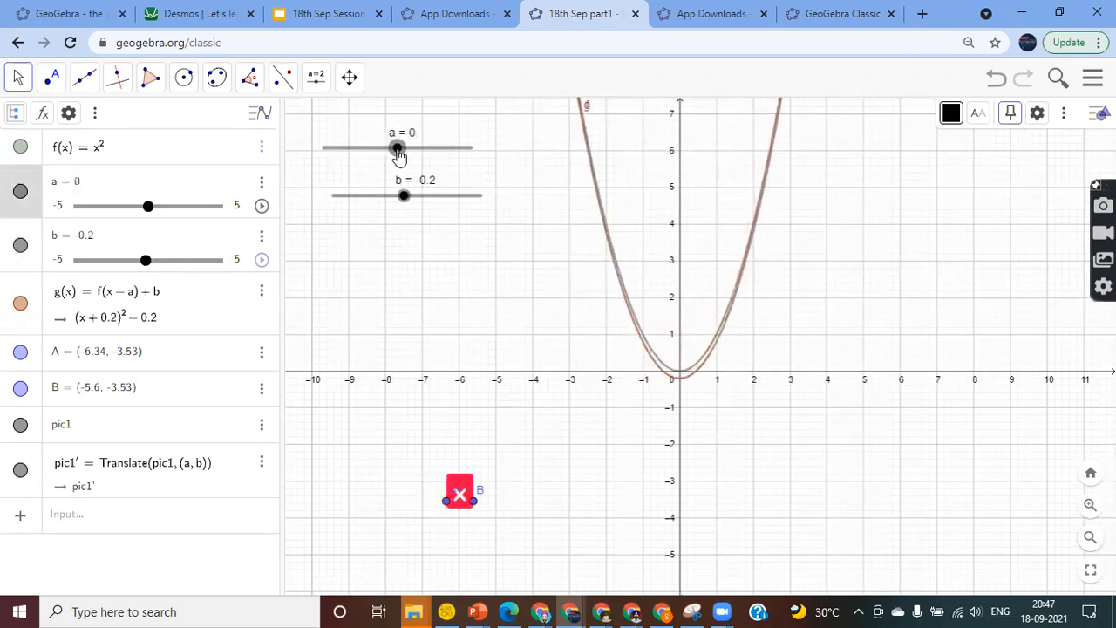
{"action": "mouse_move", "coordinate": [403, 193]}
{"action": "left_mouse_down"}
{"action": "mouse_move", "coordinate": [390, 199]}
{"action": "mouse_move", "coordinate": [409, 204]}
{"action": "left_mouse_up"}
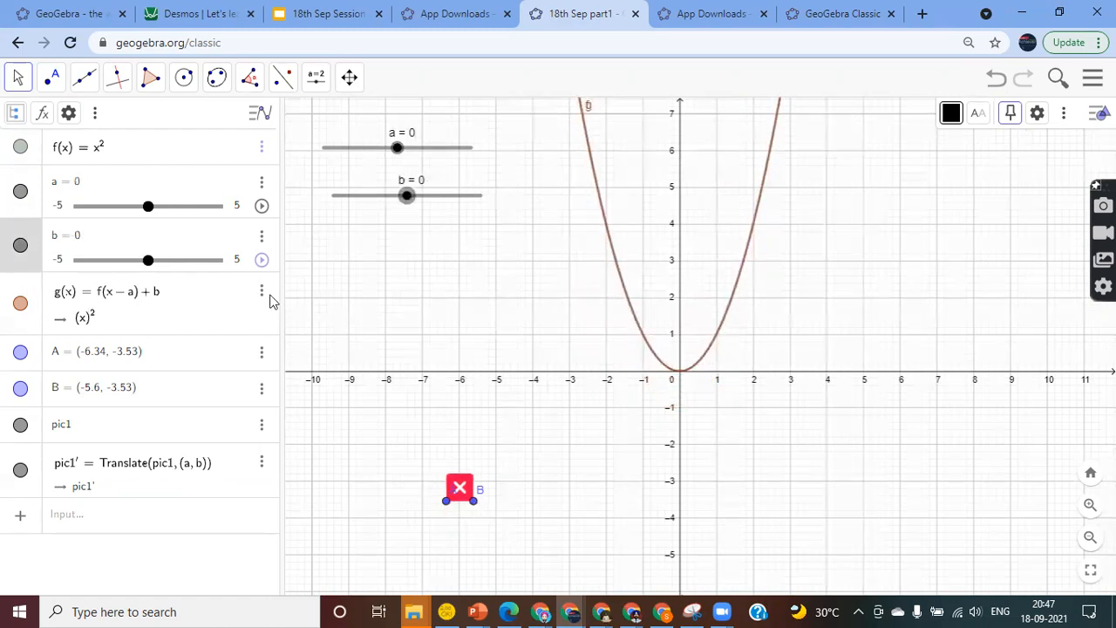
Hide point A and raise b to 3.3 so g sits above f
{"action": "left_click", "coordinate": [21, 352]}
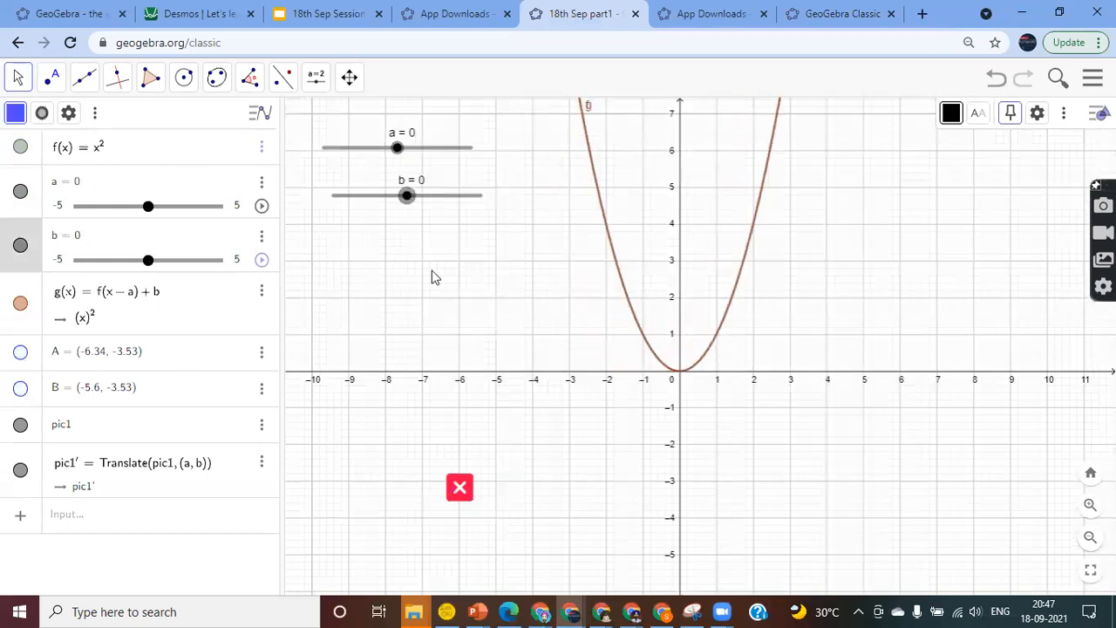
{"action": "left_click_drag", "start_coordinate": [406, 200], "coordinate": [471, 230]}
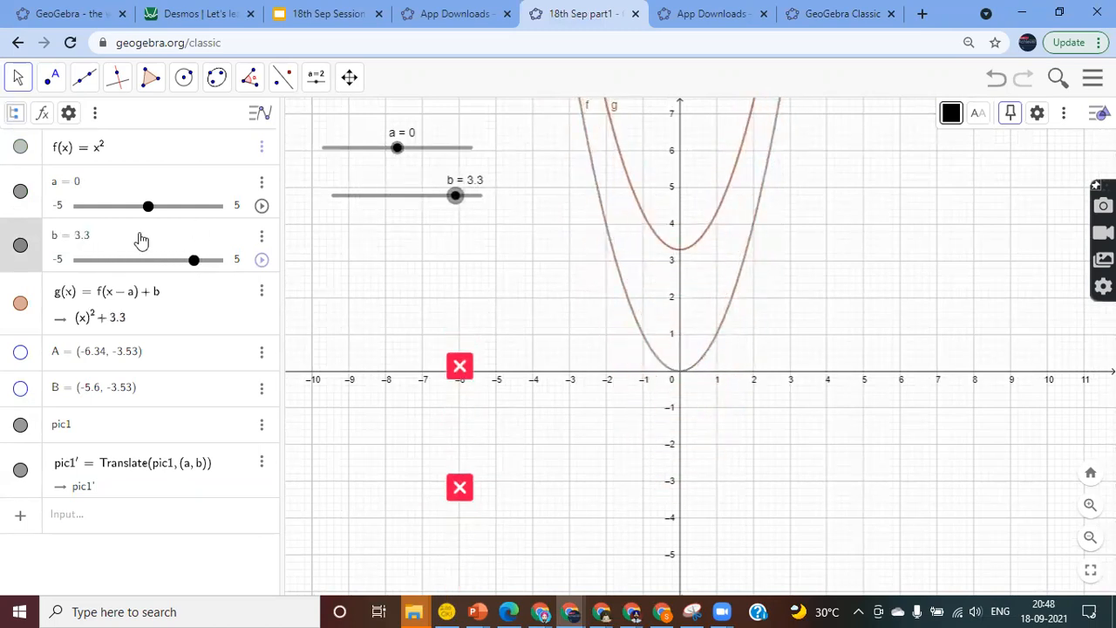
{"action": "left_click", "coordinate": [126, 310]}
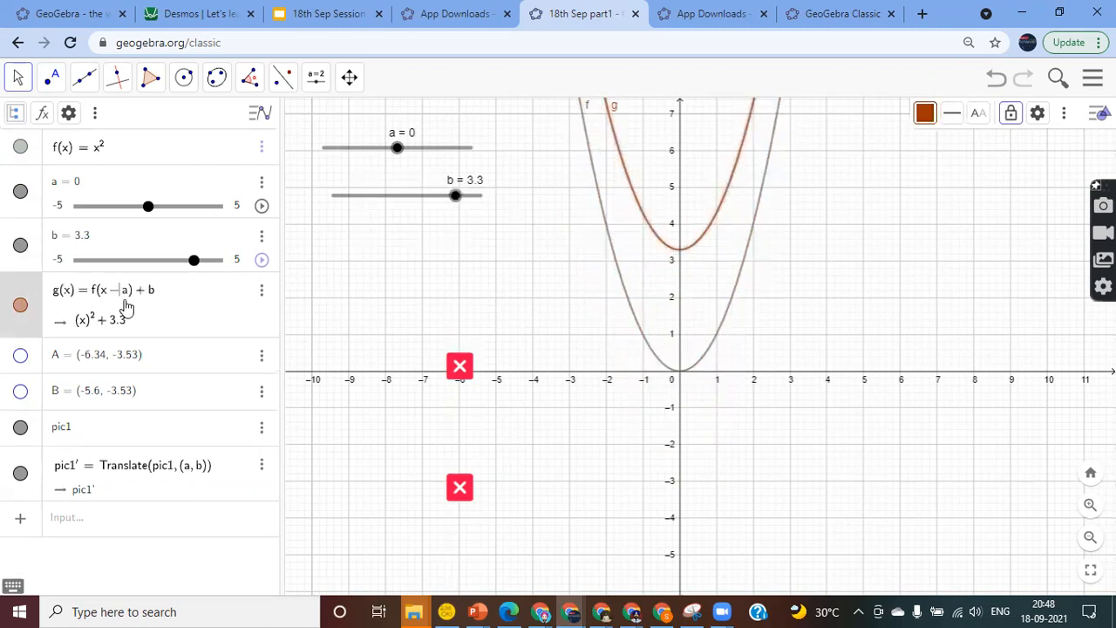
{"action": "left_click", "coordinate": [77, 523]}
Create f₁ = Translate(f, (a, b)), hide g, and set slider a to -1.6
{"action": "type", "text": "tra"}
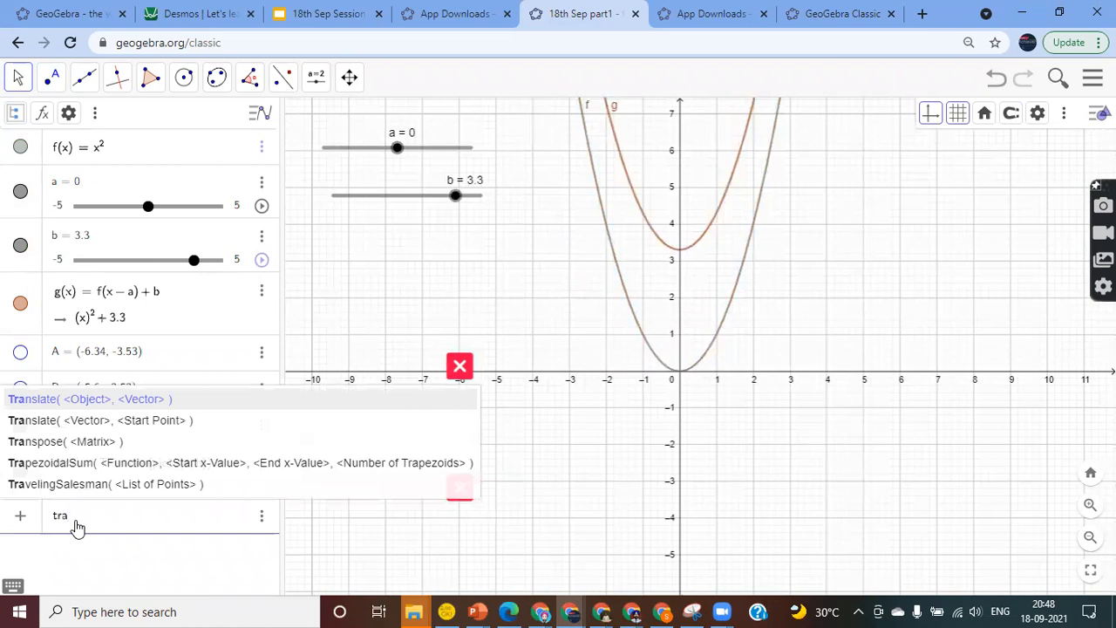
{"action": "key", "text": "Return"}
{"action": "type", "text": "f"}
{"action": "key", "text": "Tab"}
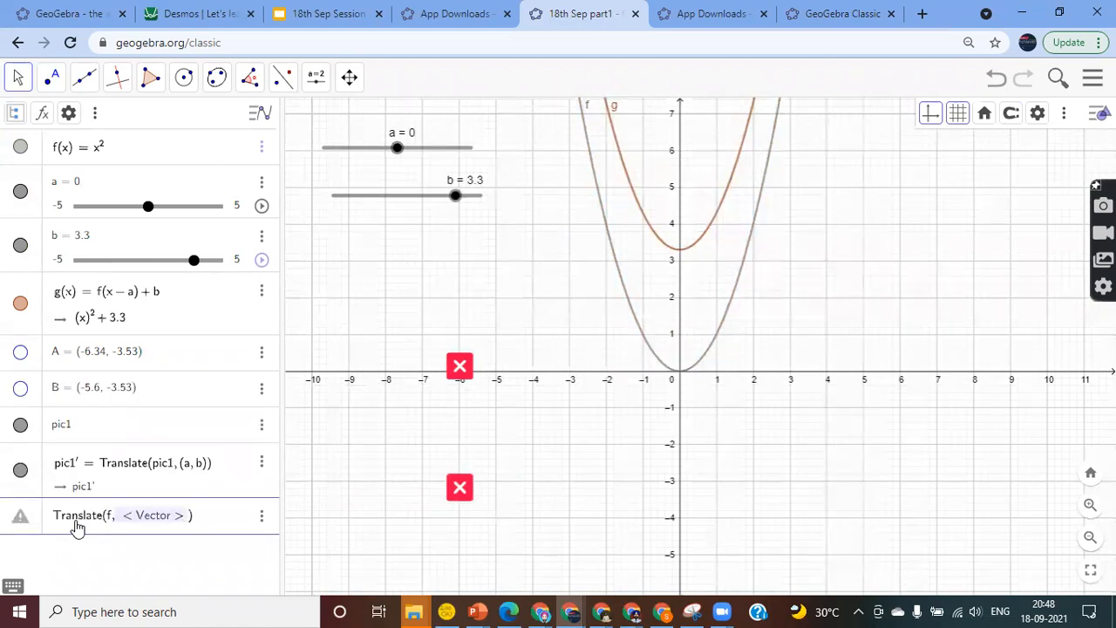
{"action": "type", "text": "("}
{"action": "type", "text": "a, b"}
{"action": "key", "text": "Return"}
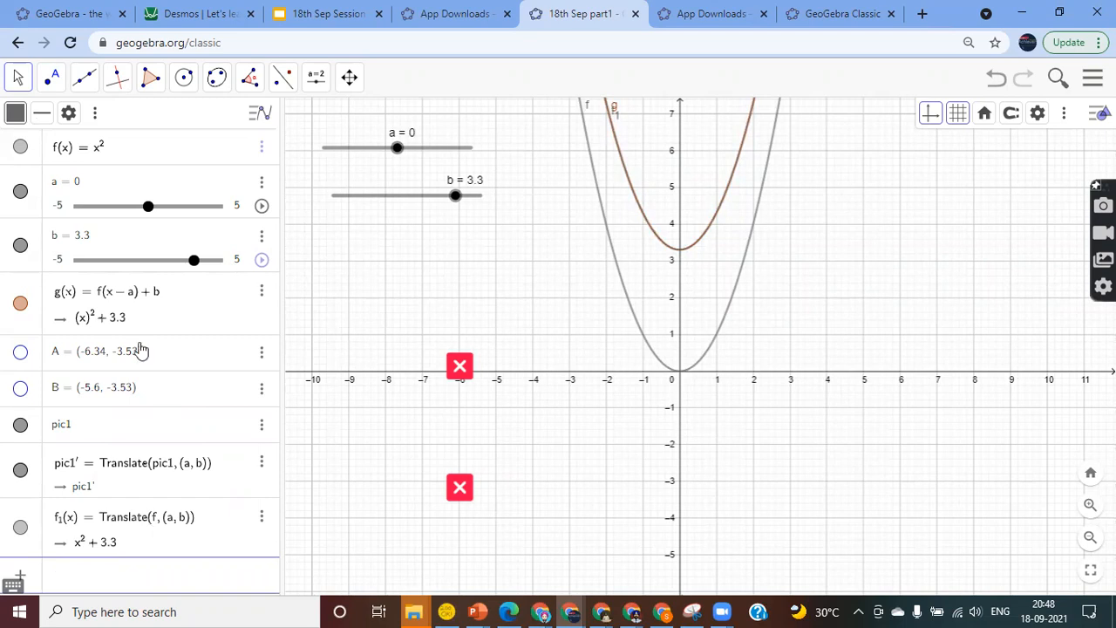
{"action": "left_click", "coordinate": [20, 305]}
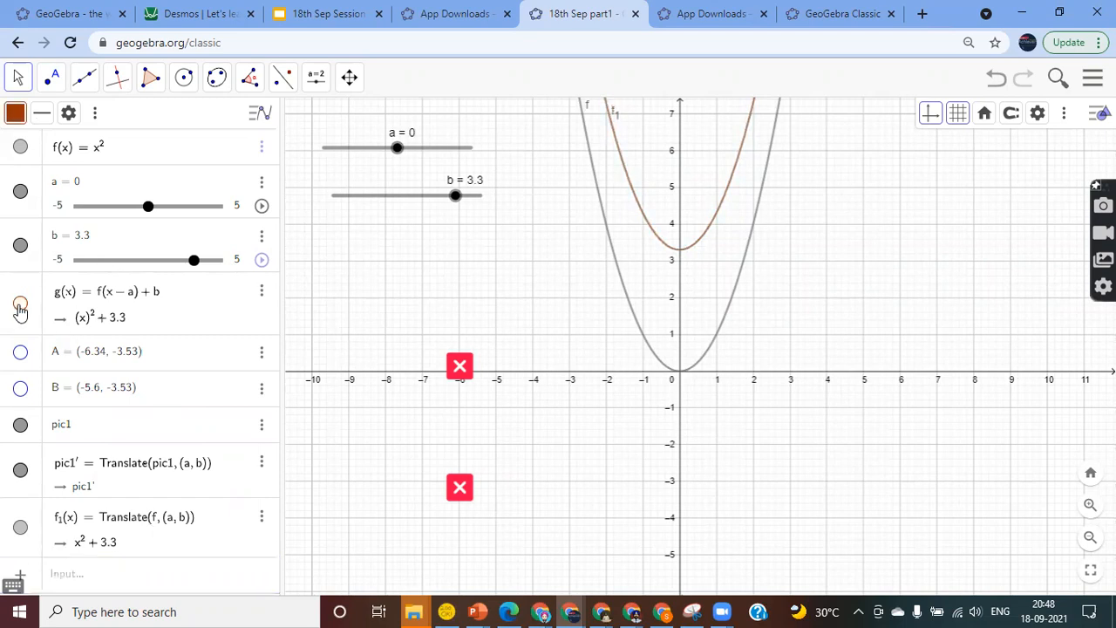
{"action": "left_click_drag", "start_coordinate": [399, 150], "coordinate": [374, 178]}
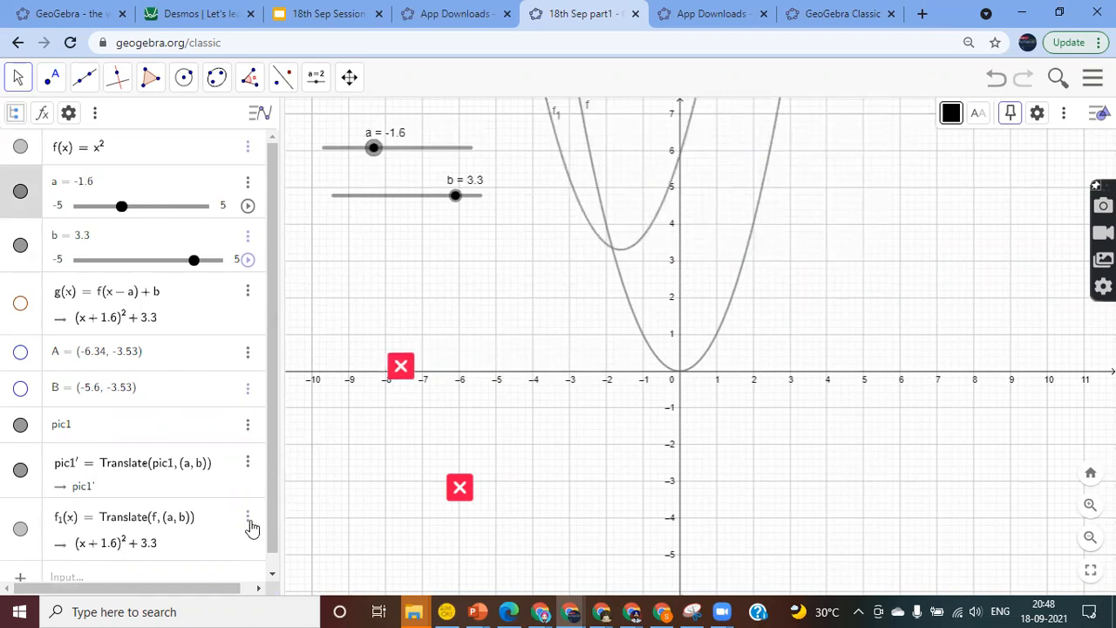
Style f₁ as a red dashed curve with line thickness 11
{"action": "scroll", "coordinate": [249, 519], "scroll_direction": "down", "scroll_amount": 1}
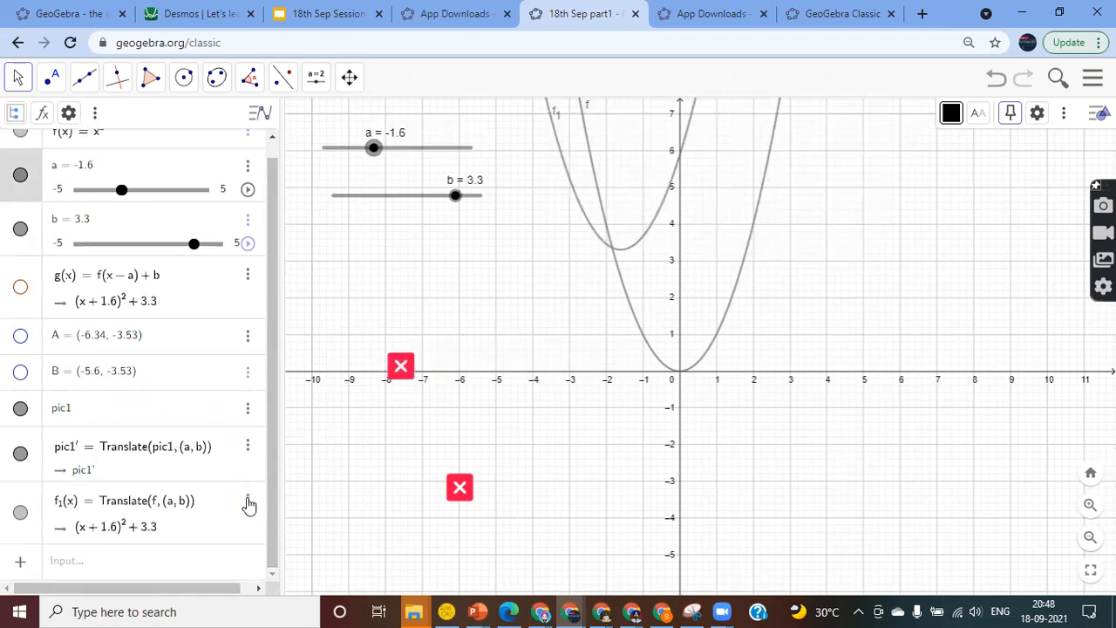
{"action": "left_click", "coordinate": [248, 504]}
{"action": "left_click", "coordinate": [271, 579]}
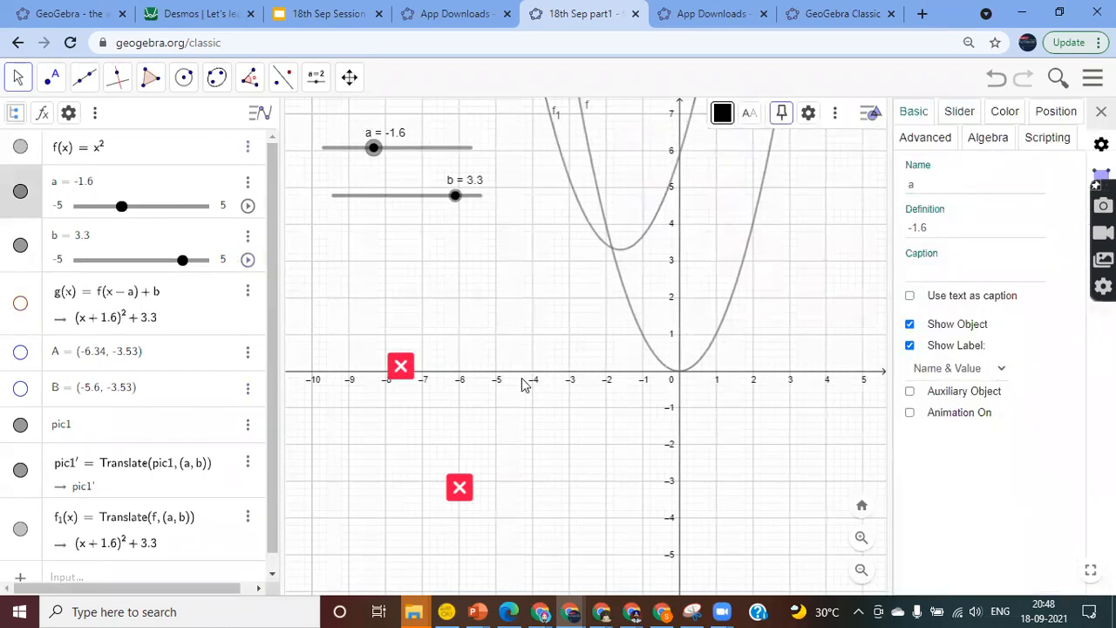
{"action": "scroll", "coordinate": [221, 503], "scroll_direction": "down", "scroll_amount": 1}
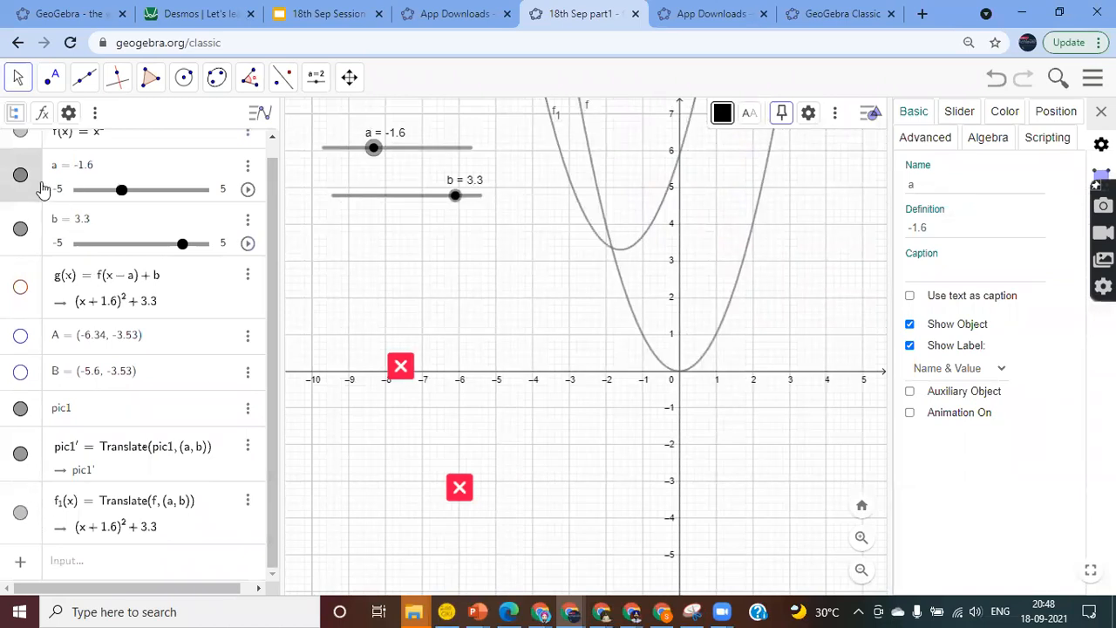
{"action": "left_click", "coordinate": [31, 504]}
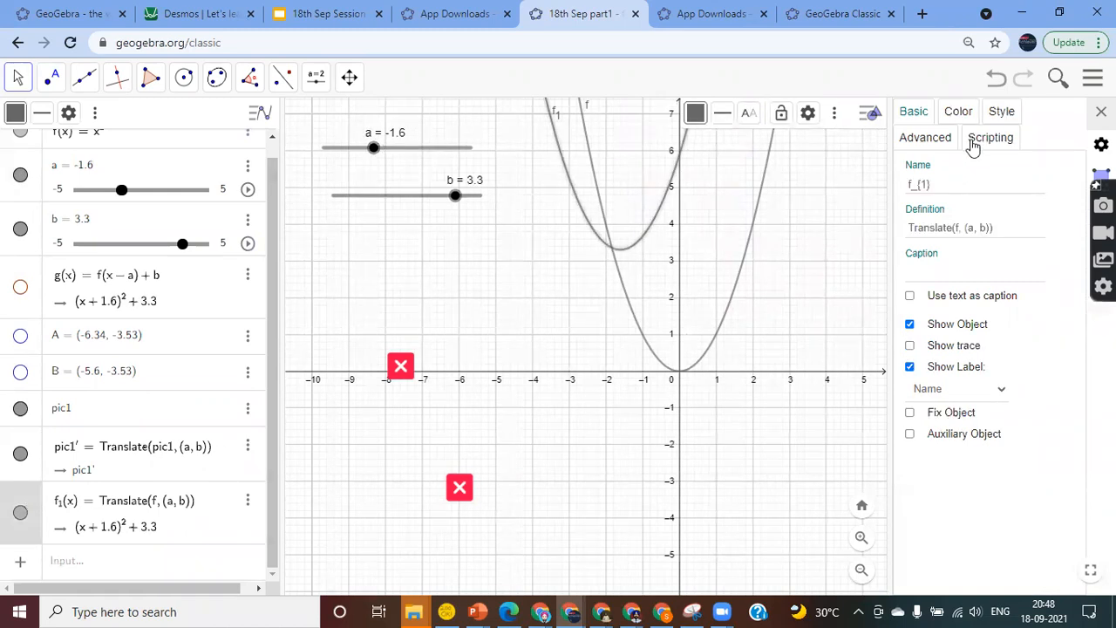
{"action": "left_click", "coordinate": [958, 112]}
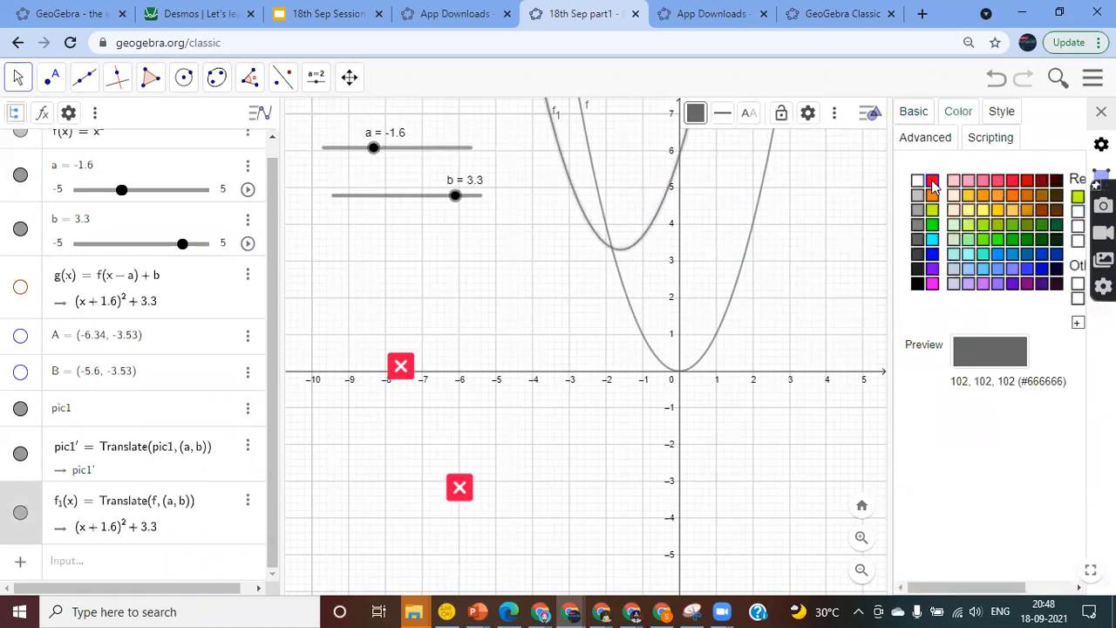
{"action": "left_click", "coordinate": [932, 182]}
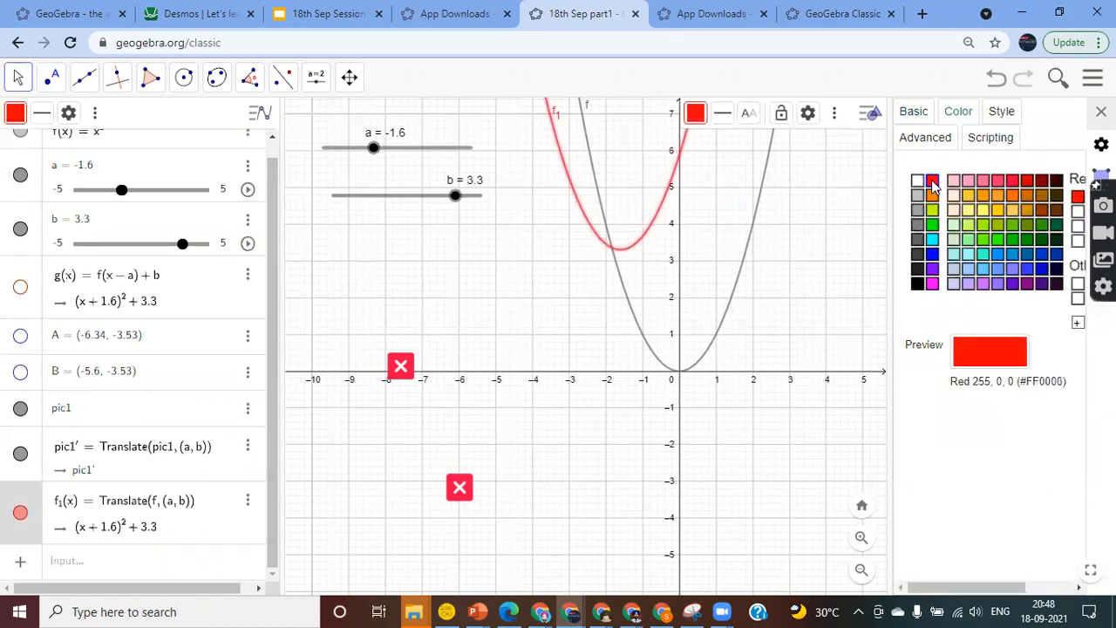
{"action": "left_click", "coordinate": [999, 111]}
{"action": "left_click_drag", "start_coordinate": [1002, 181], "coordinate": [1043, 183]}
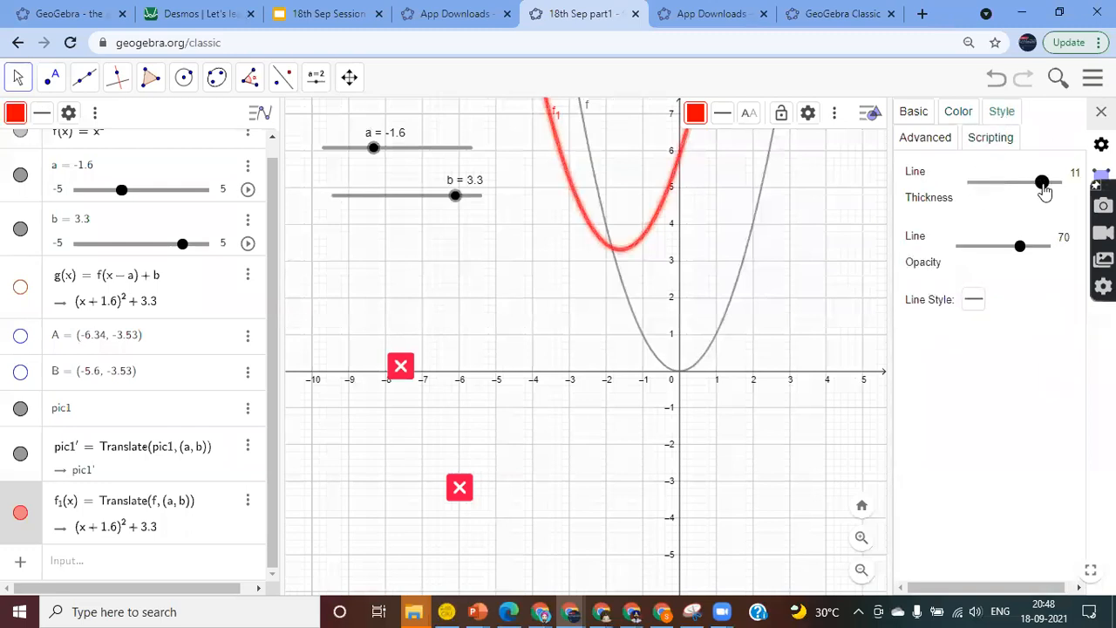
{"action": "left_click", "coordinate": [974, 299]}
{"action": "left_click", "coordinate": [1030, 328]}
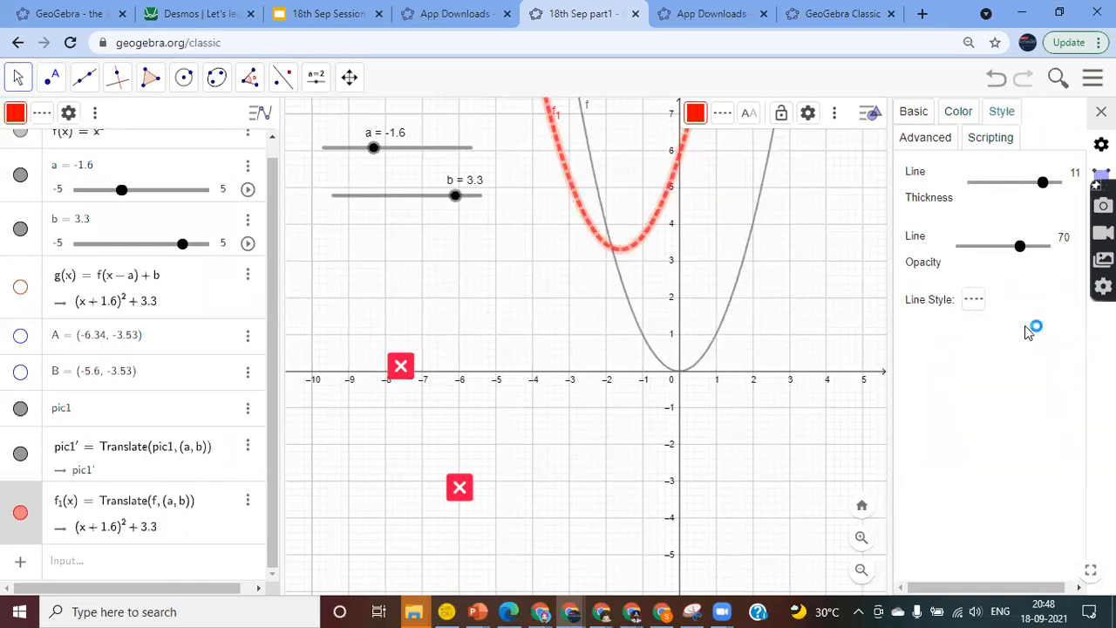
{"action": "left_click", "coordinate": [862, 249]}
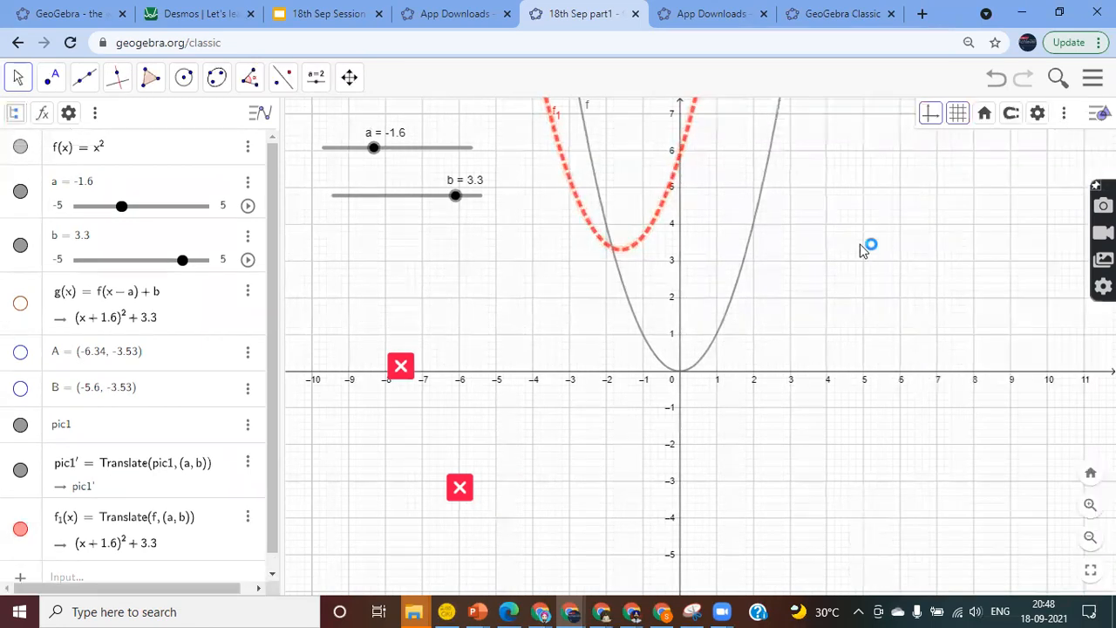
Set slider a to -1.4 and slider b to -0.7
{"action": "left_click", "coordinate": [373, 148]}
{"action": "mouse_move", "coordinate": [374, 150]}
{"action": "left_mouse_down"}
{"action": "mouse_move", "coordinate": [442, 156]}
{"action": "mouse_move", "coordinate": [341, 167]}
{"action": "mouse_move", "coordinate": [433, 155]}
{"action": "mouse_move", "coordinate": [376, 150]}
{"action": "left_mouse_up"}
{"action": "left_click_drag", "start_coordinate": [460, 199], "coordinate": [396, 244]}
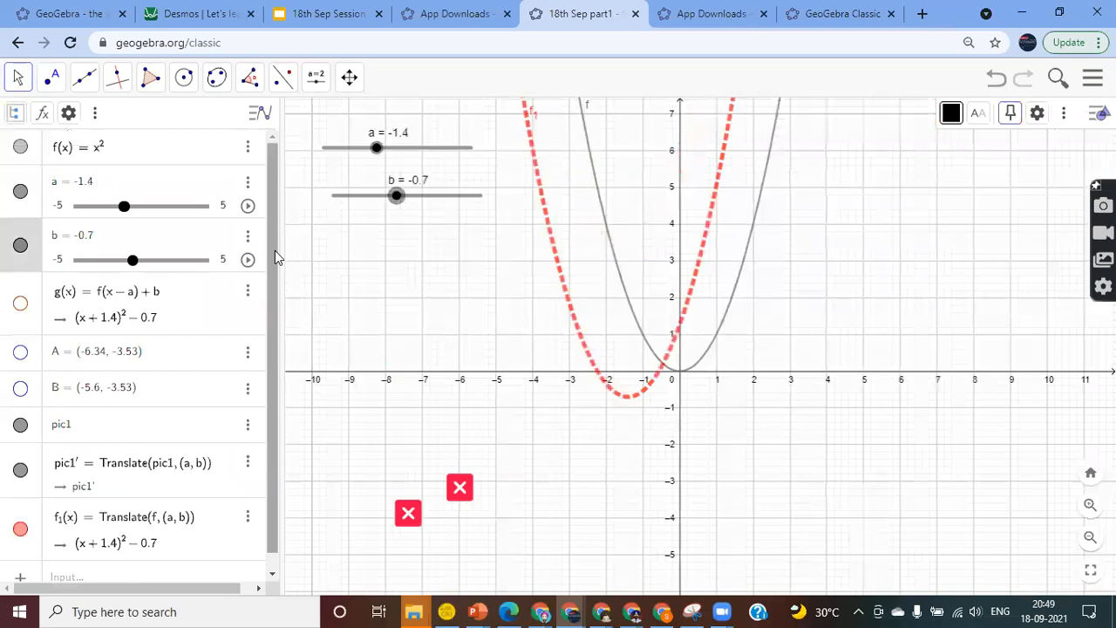
{"action": "scroll", "coordinate": [276, 253], "scroll_direction": "down", "scroll_amount": 1}
{"action": "left_click", "coordinate": [139, 560]}
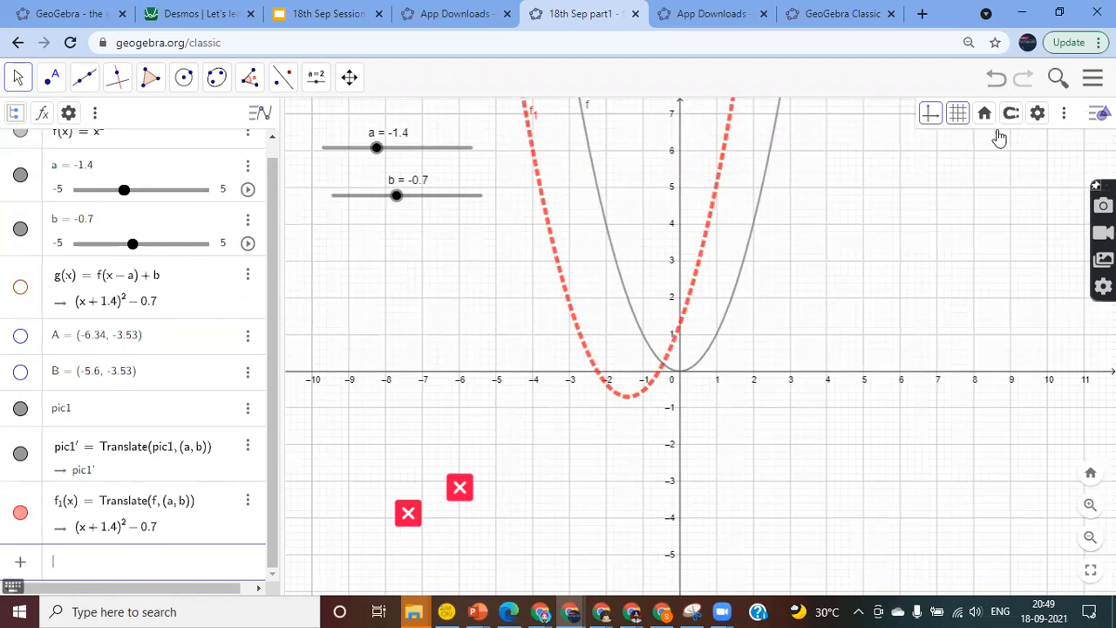
Save the construction under the title '18th Sep Part2'
{"action": "left_click", "coordinate": [1092, 80]}
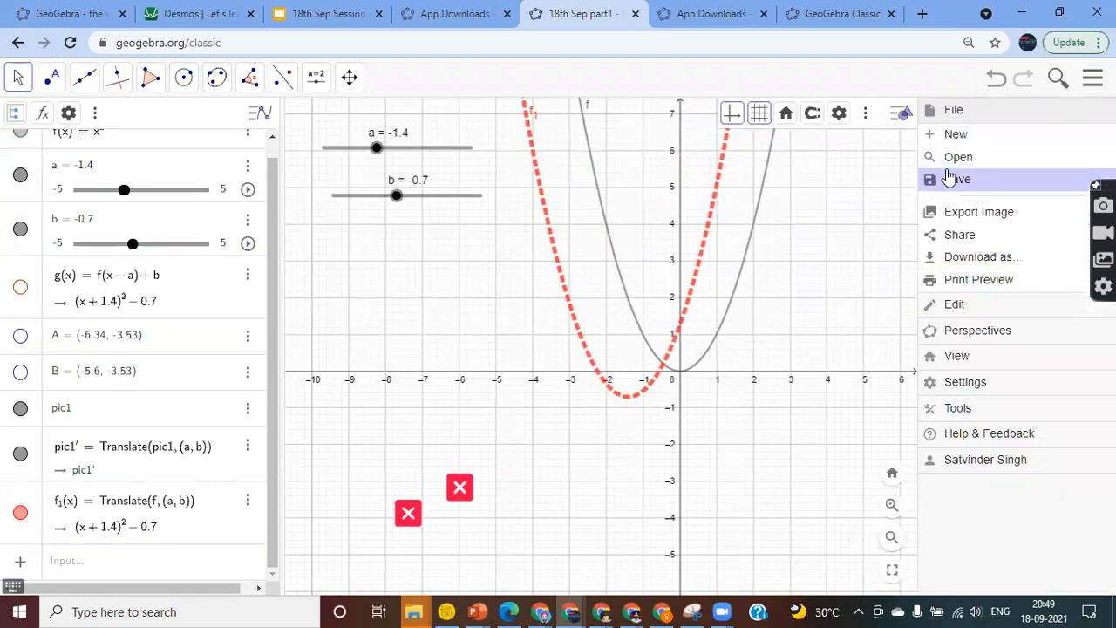
{"action": "left_click", "coordinate": [950, 181]}
{"action": "type", "text": "18th Sep Part2"}
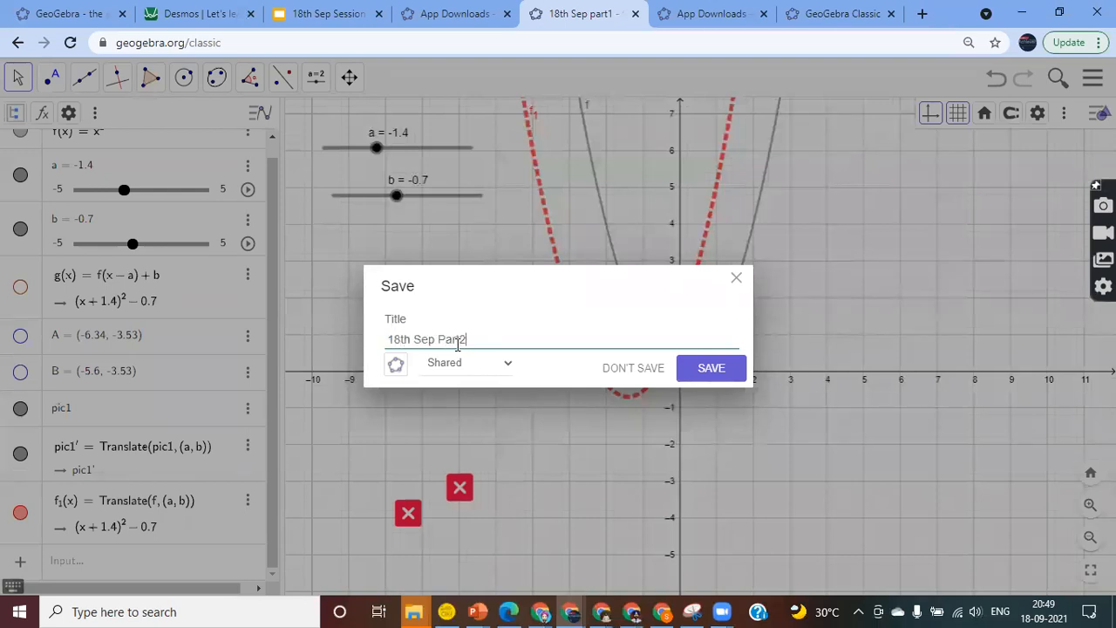
{"action": "key", "text": "Return"}
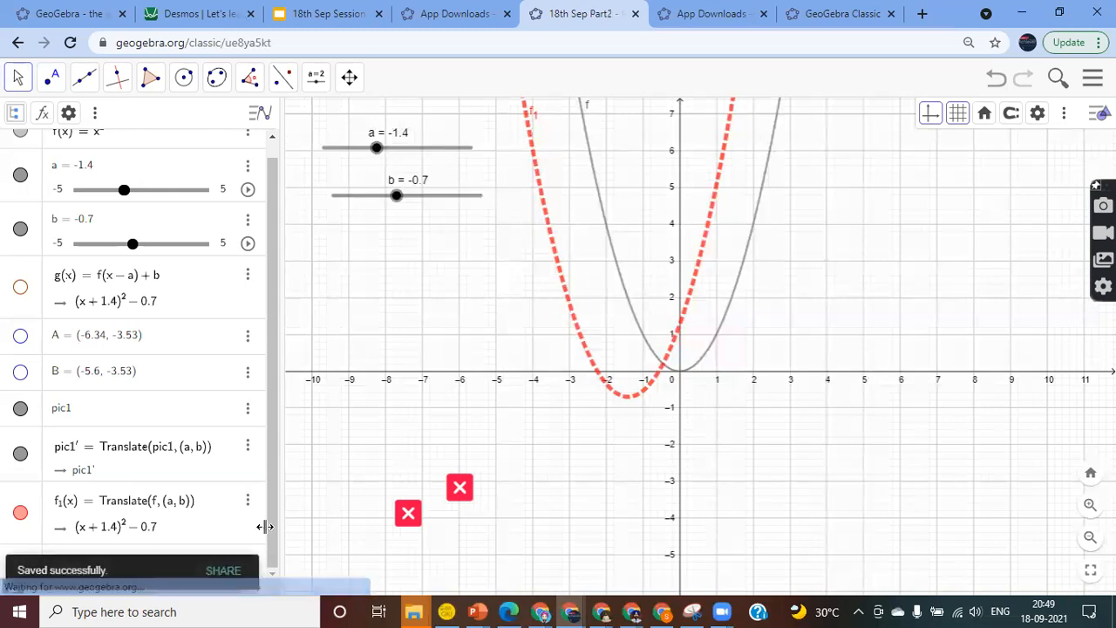
Copy the saved construction's share link
{"action": "left_click", "coordinate": [229, 571]}
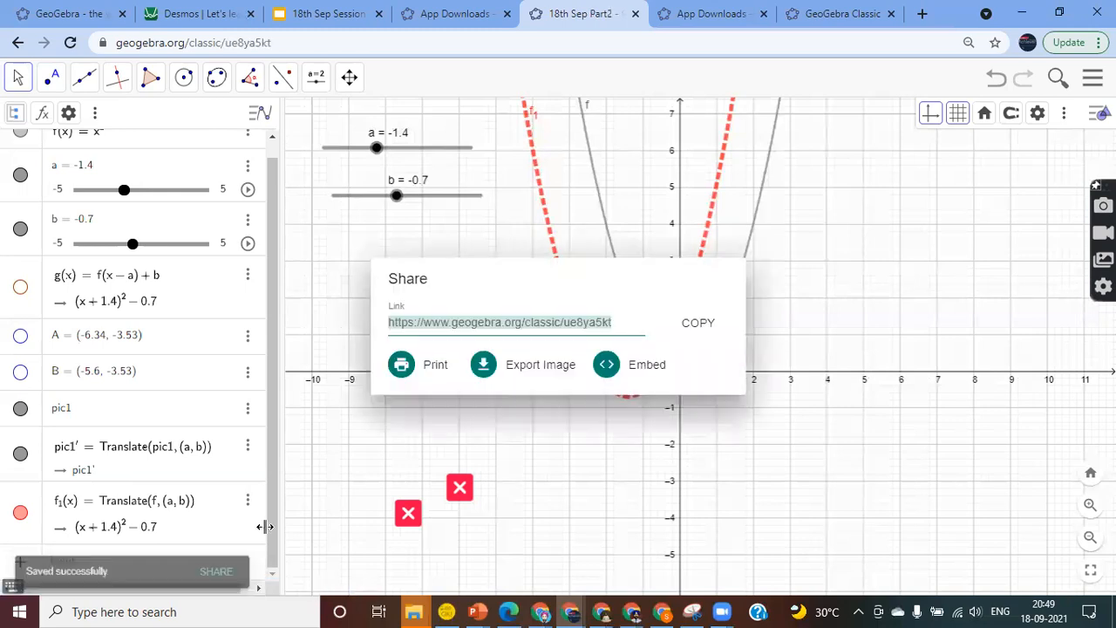
{"action": "left_click", "coordinate": [711, 325]}
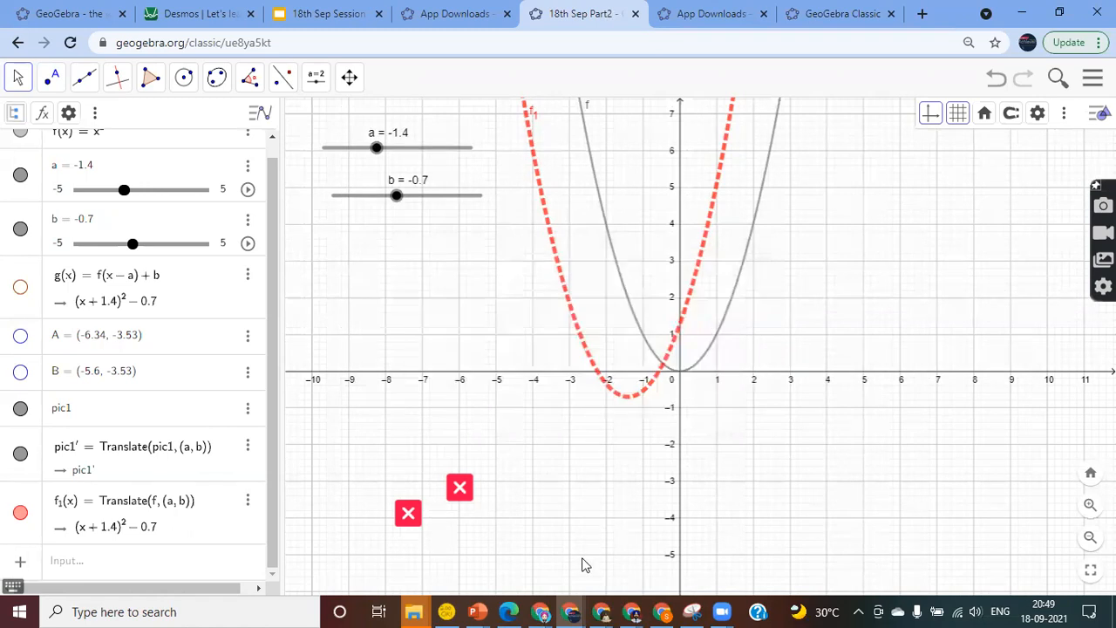
{"action": "left_click", "coordinate": [538, 408]}
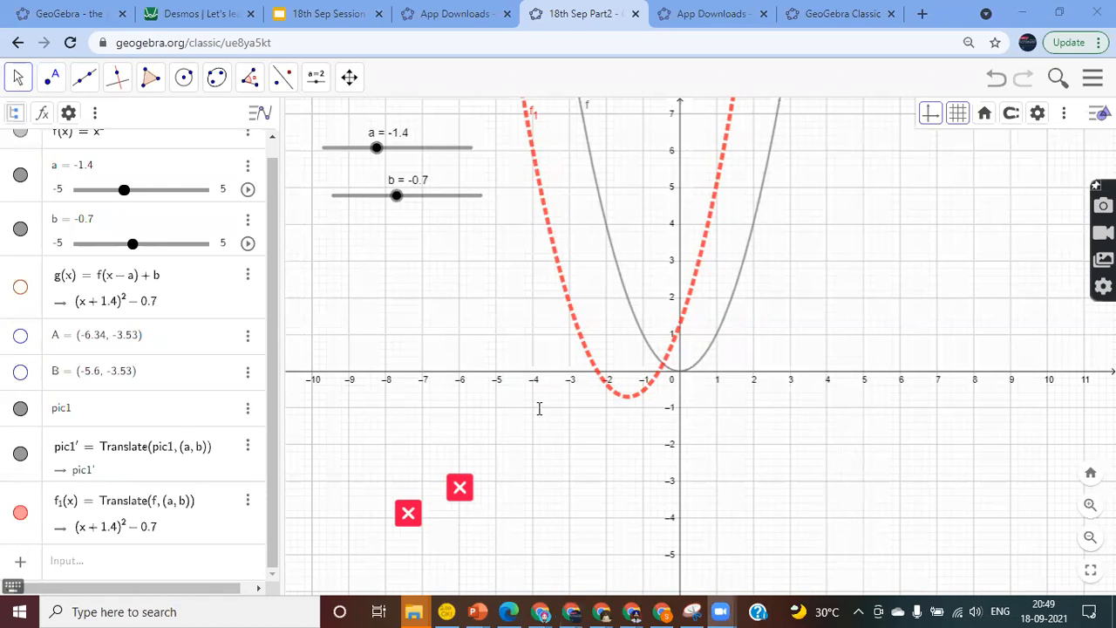
Redefine f(x) from x² to the cubic x³ − 3x²
{"action": "mouse_move", "coordinate": [839, 249]}
{"action": "left_mouse_down"}
{"action": "mouse_move", "coordinate": [776, 278]}
{"action": "mouse_move", "coordinate": [835, 255]}
{"action": "left_mouse_up"}
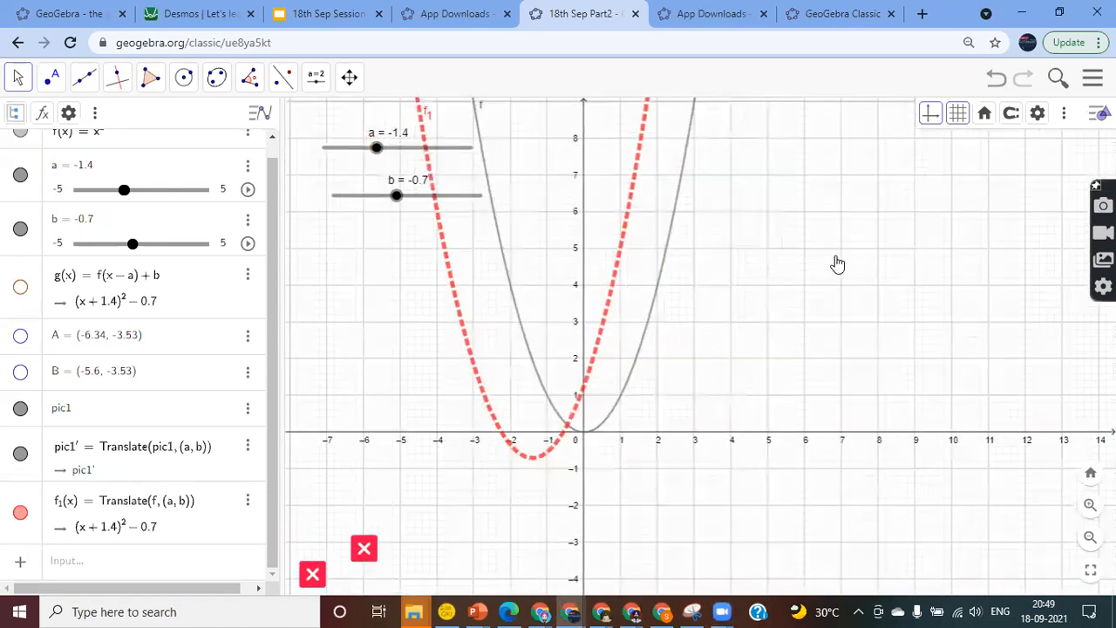
{"action": "scroll", "coordinate": [164, 253], "scroll_direction": "up", "scroll_amount": 1}
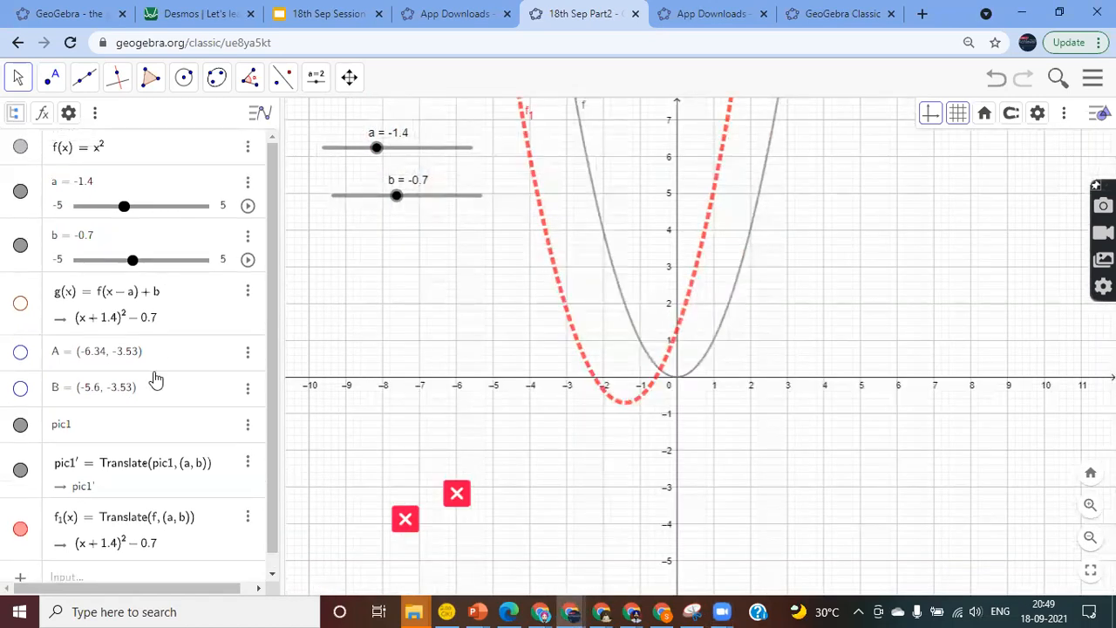
{"action": "left_click", "coordinate": [114, 150]}
{"action": "left_click", "coordinate": [113, 150]}
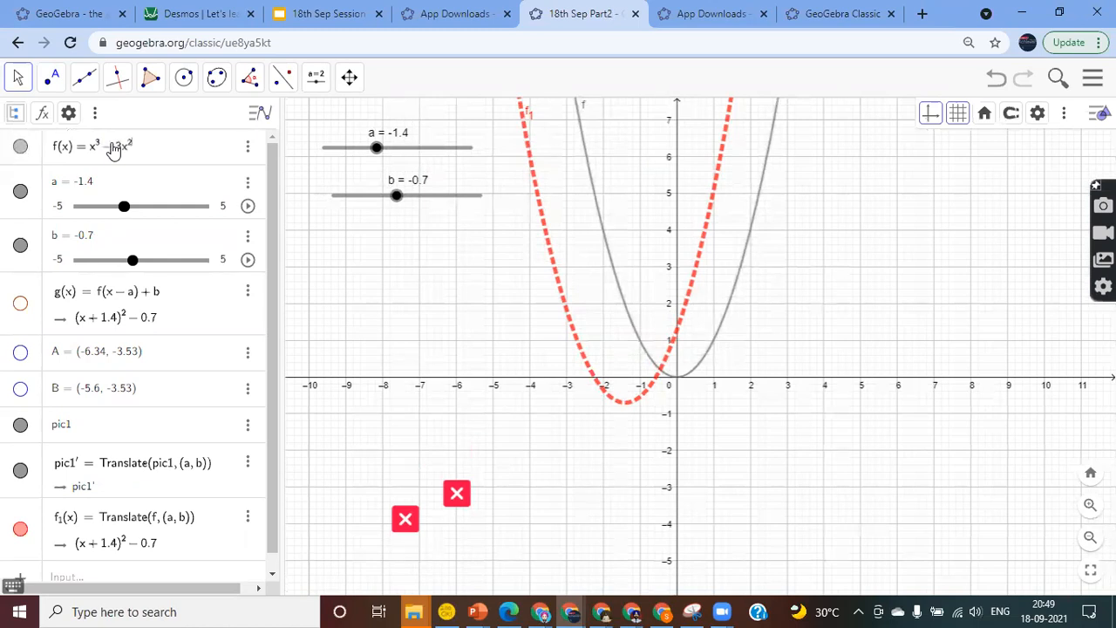
{"action": "key", "text": "Return"}
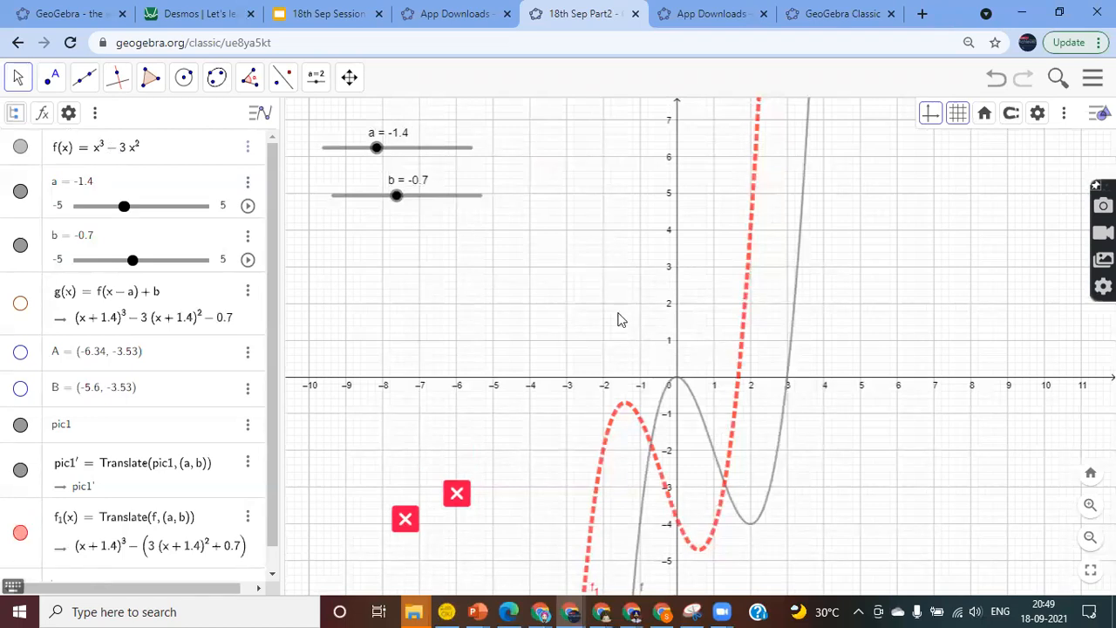
Shift the red cubic with a = -1.3 and b = 0.5, then clear f(x)'s cubic definition
{"action": "left_click_drag", "start_coordinate": [398, 199], "coordinate": [423, 209]}
{"action": "left_click_drag", "start_coordinate": [376, 152], "coordinate": [378, 185]}
{"action": "scroll", "coordinate": [152, 396], "scroll_direction": "down", "scroll_amount": 1}
{"action": "scroll", "coordinate": [155, 398], "scroll_direction": "up", "scroll_amount": 1}
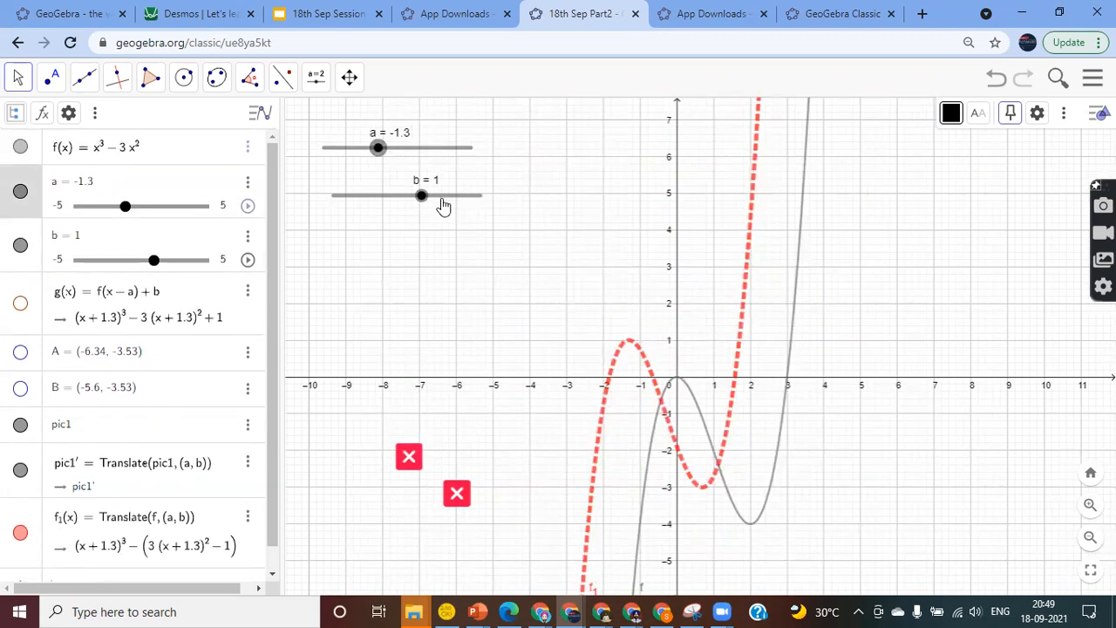
{"action": "mouse_move", "coordinate": [423, 198]}
{"action": "left_mouse_down"}
{"action": "mouse_move", "coordinate": [459, 208]}
{"action": "mouse_move", "coordinate": [430, 217]}
{"action": "left_mouse_up"}
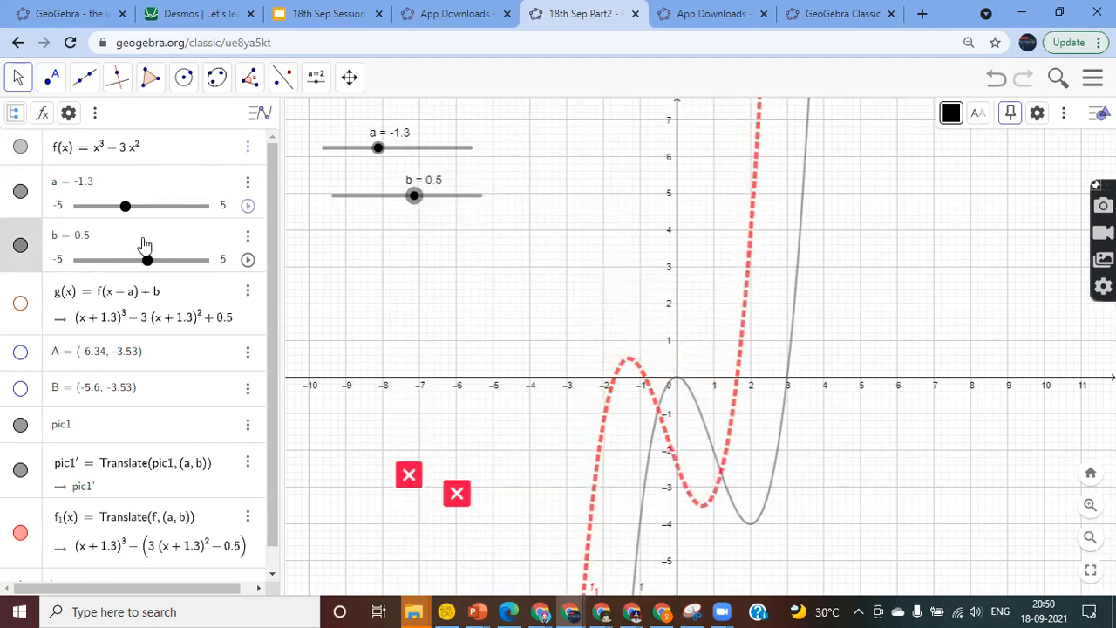
{"action": "left_click", "coordinate": [150, 148]}
{"action": "key", "text": "BackSpace"}
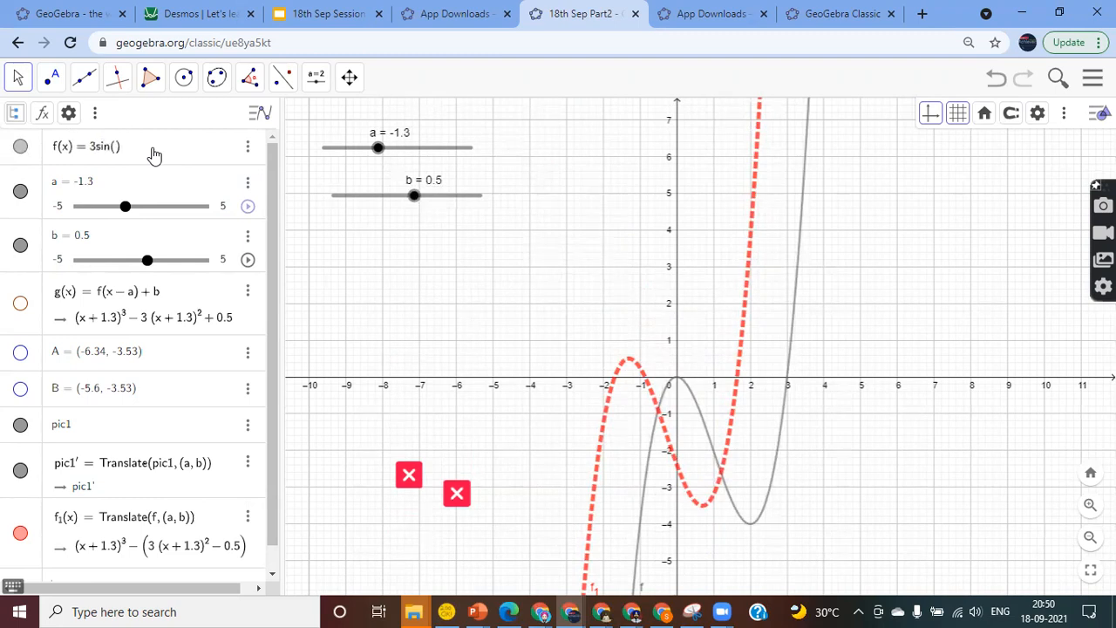
Redefine f(x) as a sine, settling on f(x) = 3 sin(x)
{"action": "type", "text": "x-a+b"}
{"action": "key", "text": "Return"}
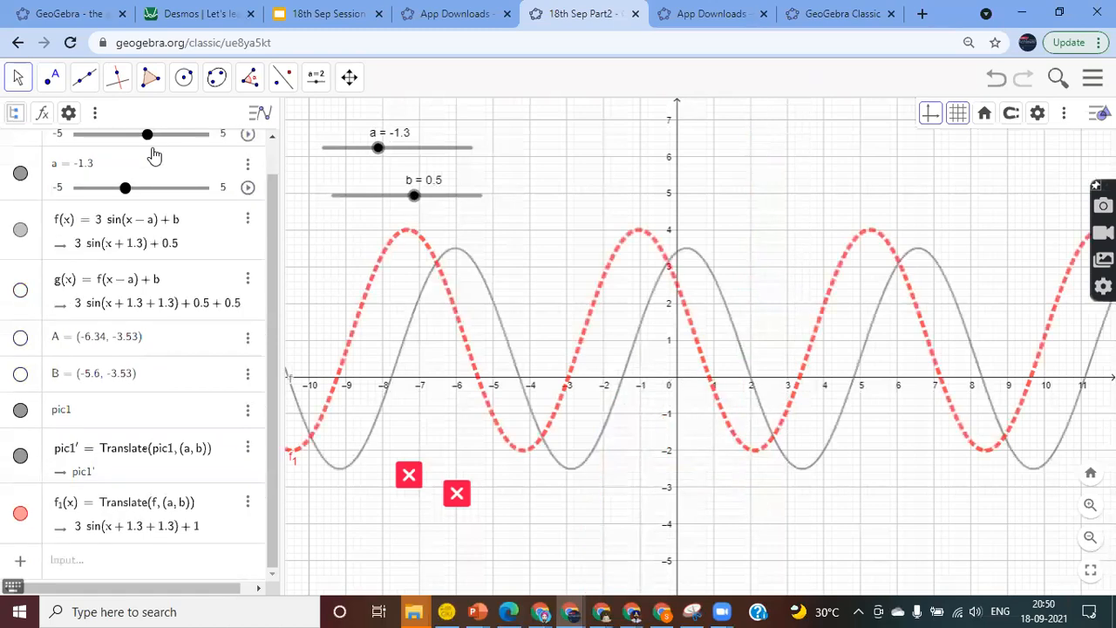
{"action": "left_click_drag", "start_coordinate": [378, 148], "coordinate": [430, 175]}
{"action": "scroll", "coordinate": [206, 192], "scroll_direction": "up", "scroll_amount": 1}
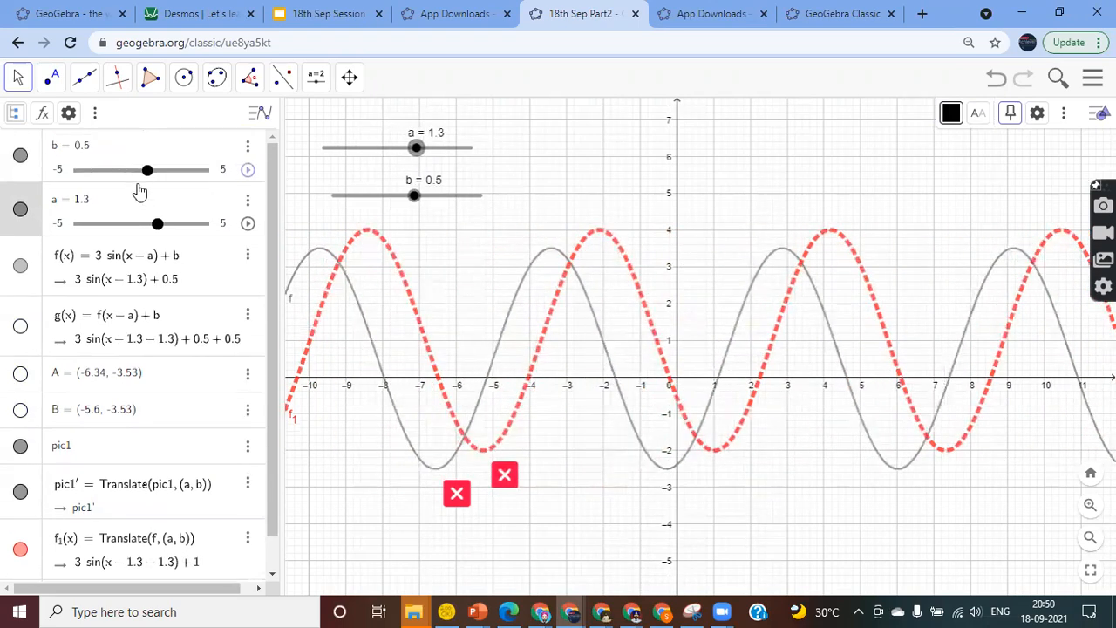
{"action": "left_click", "coordinate": [187, 264]}
{"action": "key", "text": "BackSpace"}
{"action": "key", "text": "BackSpace"}
{"action": "key", "text": "BackSpace"}
{"action": "key", "text": "BackSpace"}
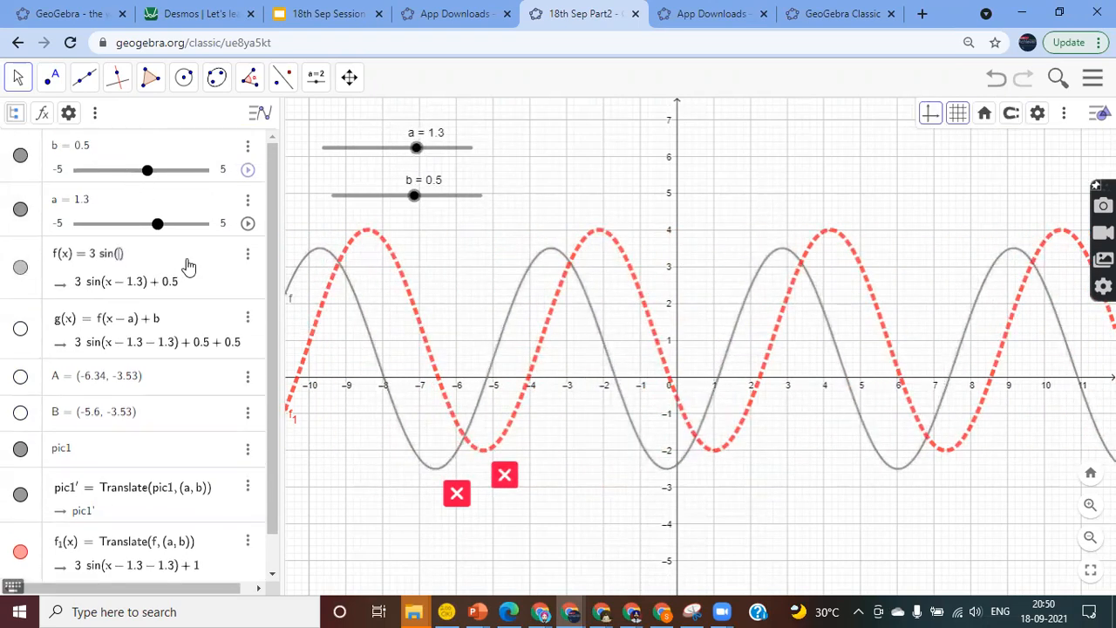
{"action": "type", "text": "a"}
{"action": "key", "text": "BackSpace"}
{"action": "type", "text": "3"}
{"action": "key", "text": "Return"}
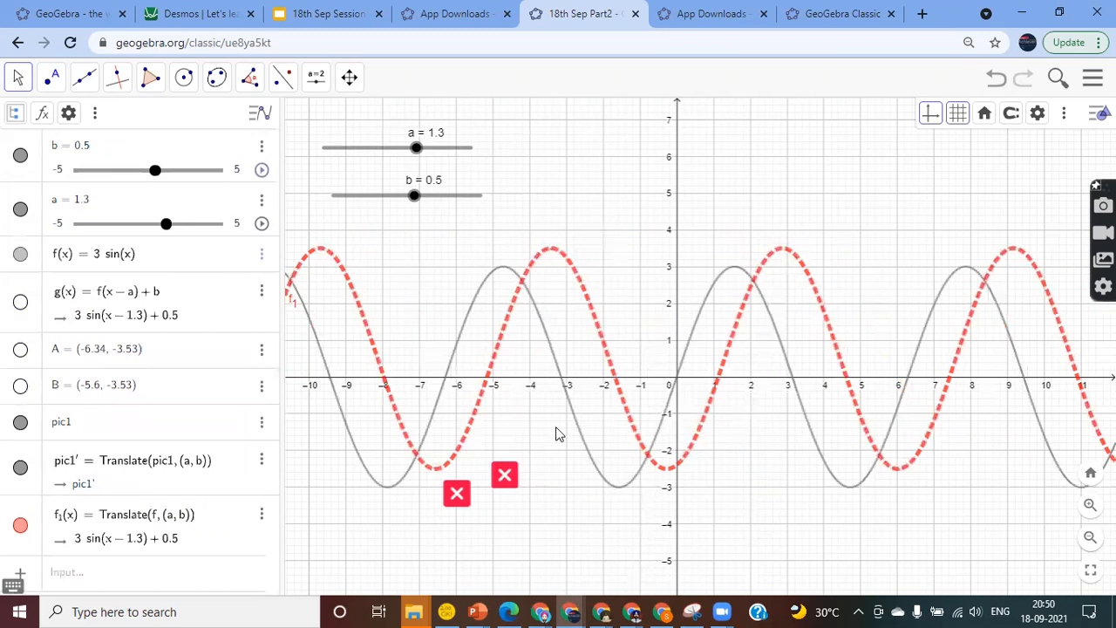
Set slider a to 0.1 and slider b to -1
{"action": "left_click_drag", "start_coordinate": [416, 154], "coordinate": [409, 200]}
{"action": "mouse_move", "coordinate": [404, 149]}
{"action": "left_mouse_down"}
{"action": "mouse_move", "coordinate": [414, 144]}
{"action": "mouse_move", "coordinate": [398, 149]}
{"action": "left_mouse_up"}
{"action": "left_click_drag", "start_coordinate": [416, 198], "coordinate": [398, 218]}
{"action": "mouse_move", "coordinate": [376, 219]}
{"action": "left_mouse_down"}
{"action": "mouse_move", "coordinate": [419, 219]}
{"action": "mouse_move", "coordinate": [392, 220]}
{"action": "left_mouse_up"}
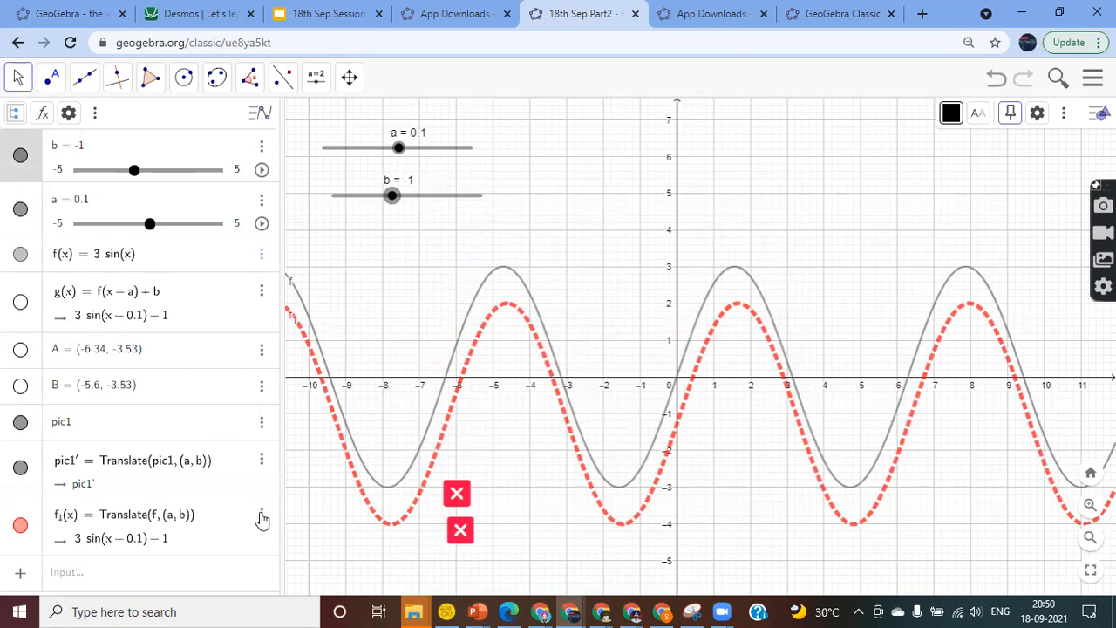
Turn on Show trace for f1, sweep a and b, and leave b at -0.2
{"action": "left_click", "coordinate": [40, 523]}
{"action": "right_click", "coordinate": [41, 521]}
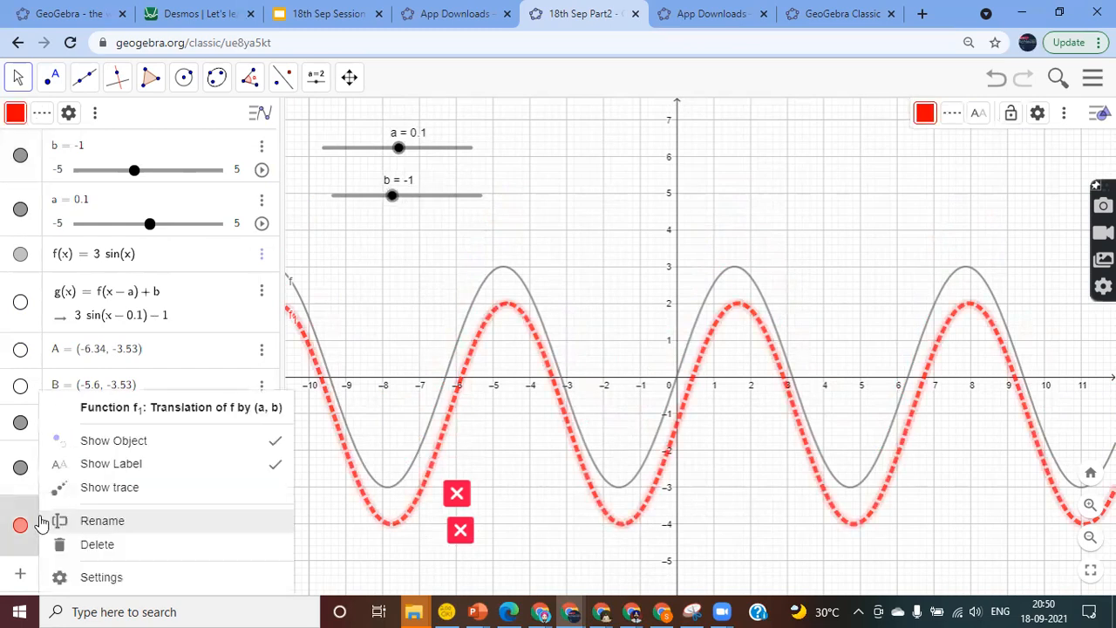
{"action": "left_click", "coordinate": [126, 495]}
{"action": "mouse_move", "coordinate": [403, 153]}
{"action": "left_mouse_down"}
{"action": "mouse_move", "coordinate": [476, 167]}
{"action": "mouse_move", "coordinate": [446, 156]}
{"action": "mouse_move", "coordinate": [397, 164]}
{"action": "left_mouse_up"}
{"action": "mouse_move", "coordinate": [395, 205]}
{"action": "left_mouse_down"}
{"action": "mouse_move", "coordinate": [458, 195]}
{"action": "mouse_move", "coordinate": [366, 217]}
{"action": "mouse_move", "coordinate": [434, 212]}
{"action": "mouse_move", "coordinate": [385, 223]}
{"action": "mouse_move", "coordinate": [448, 224]}
{"action": "mouse_move", "coordinate": [402, 224]}
{"action": "left_mouse_up"}
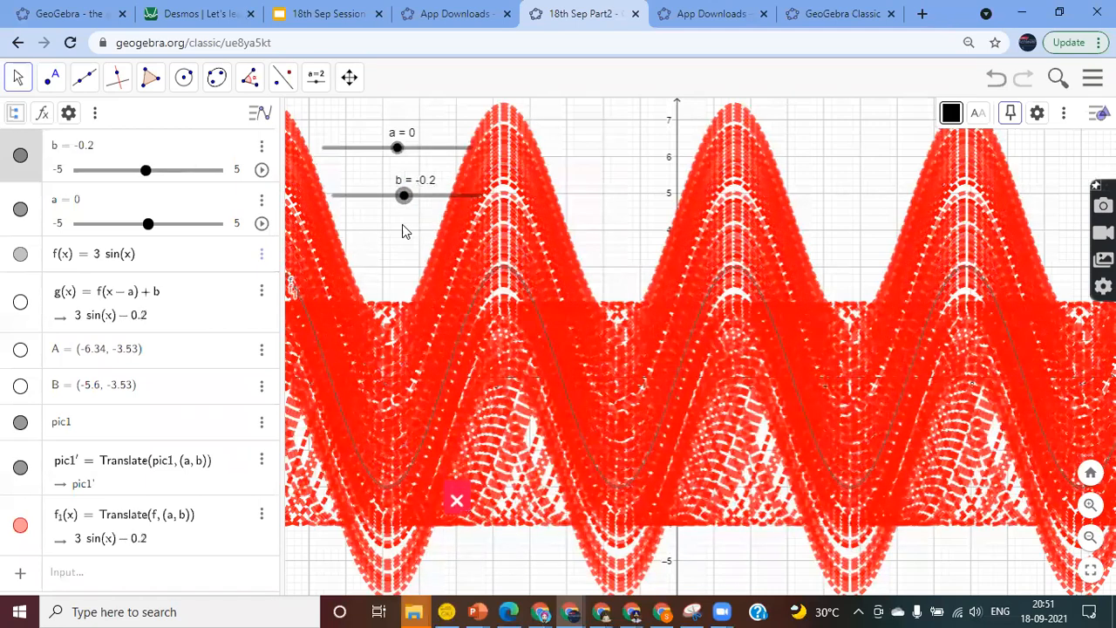
{"action": "left_click", "coordinate": [392, 251]}
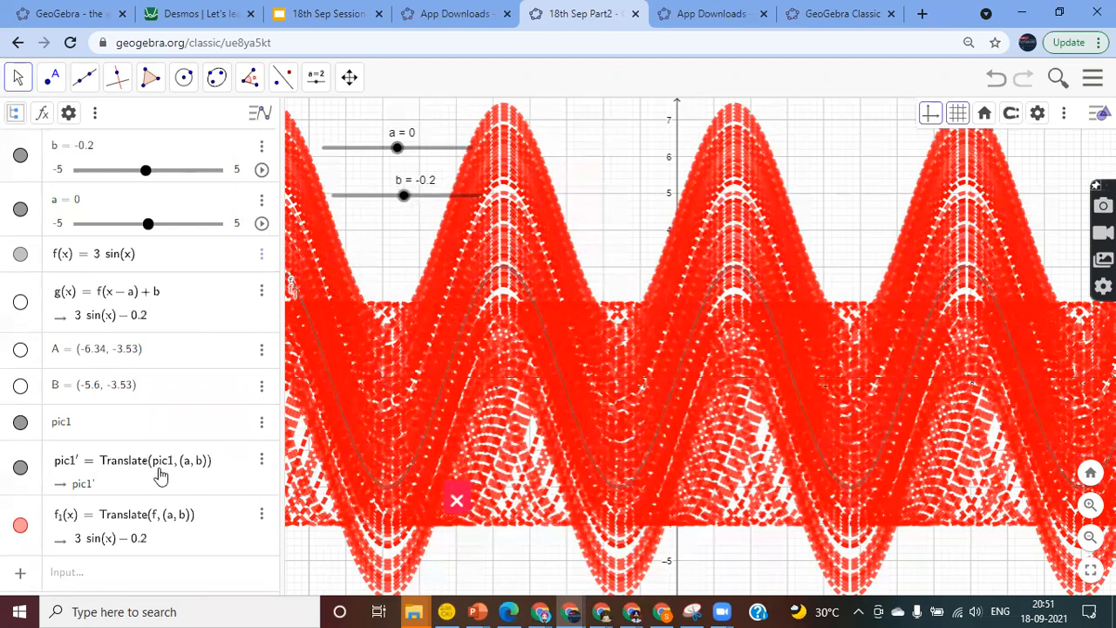
Switch off Show trace for f1
{"action": "right_click", "coordinate": [33, 521]}
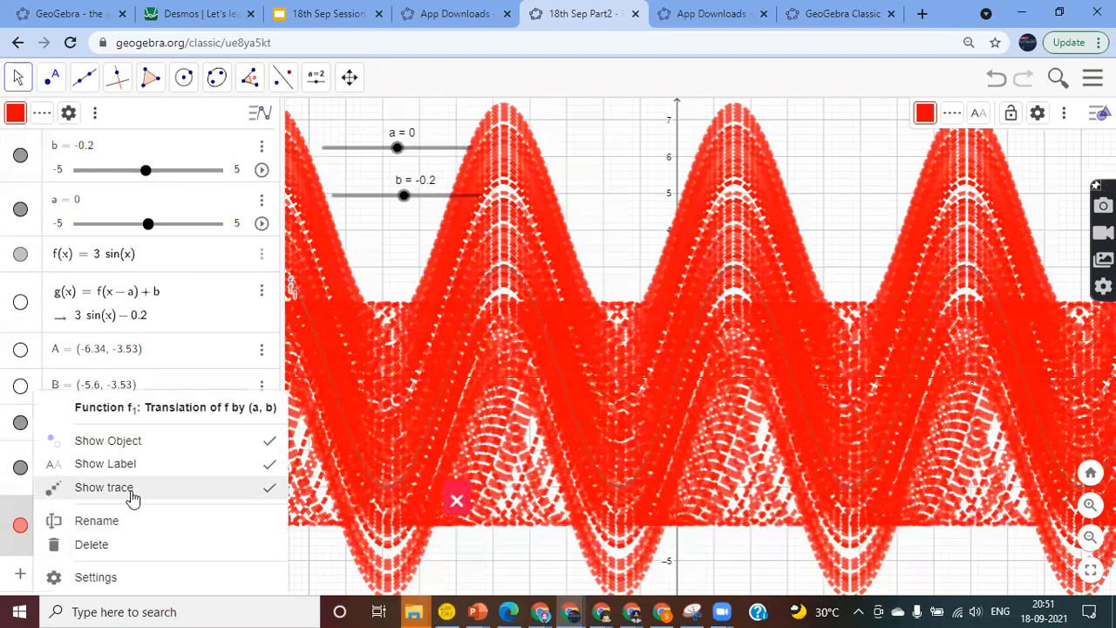
{"action": "left_click", "coordinate": [271, 495]}
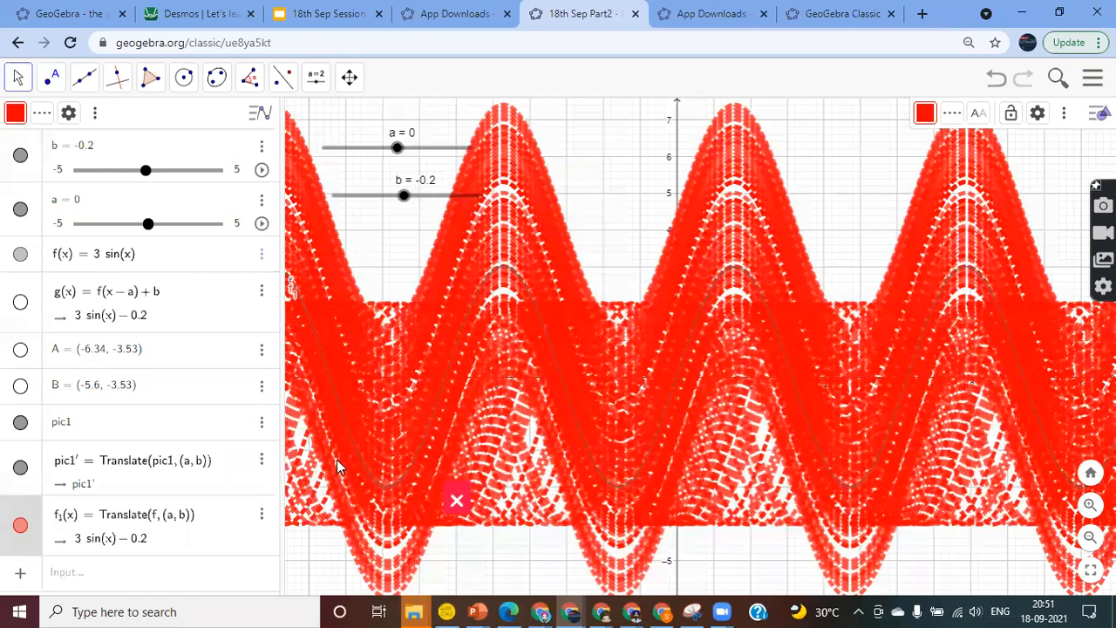
{"action": "left_click", "coordinate": [407, 231]}
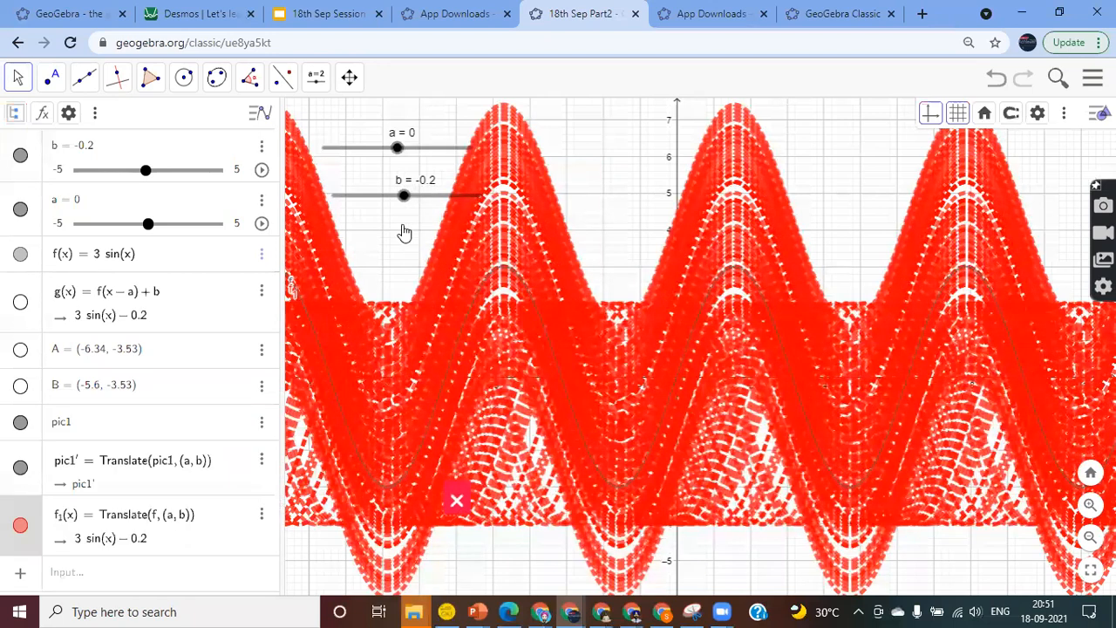
{"action": "left_click", "coordinate": [44, 529]}
{"action": "right_click", "coordinate": [44, 529]}
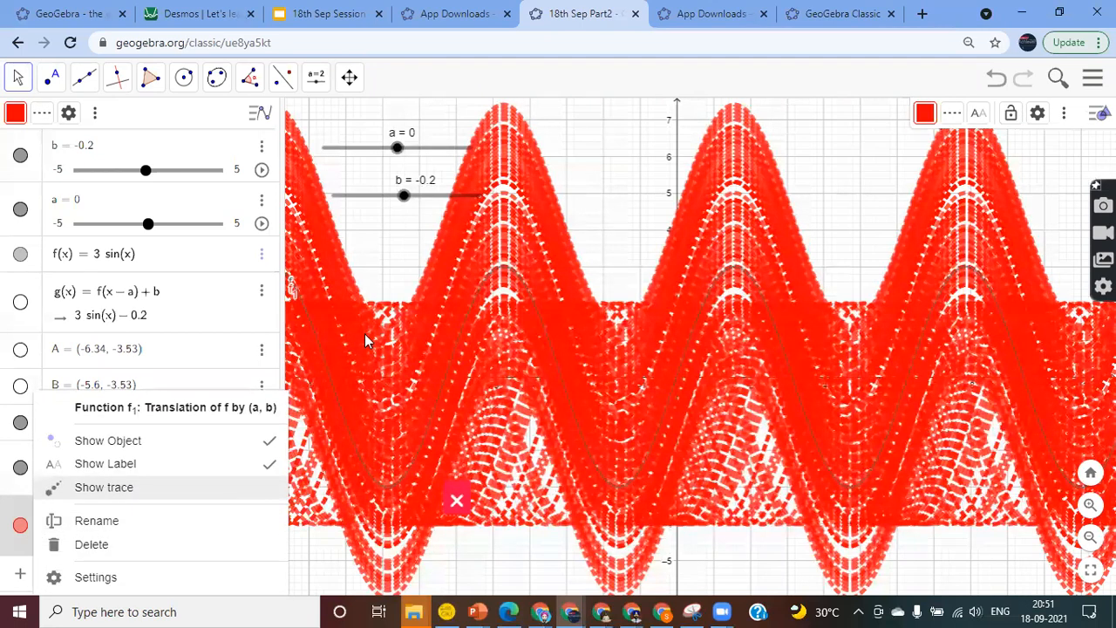
{"action": "left_click", "coordinate": [388, 275]}
Undo to clear the traces and bring b to -1, giving f1 = 3 sin(x) − 1
{"action": "left_click", "coordinate": [404, 196]}
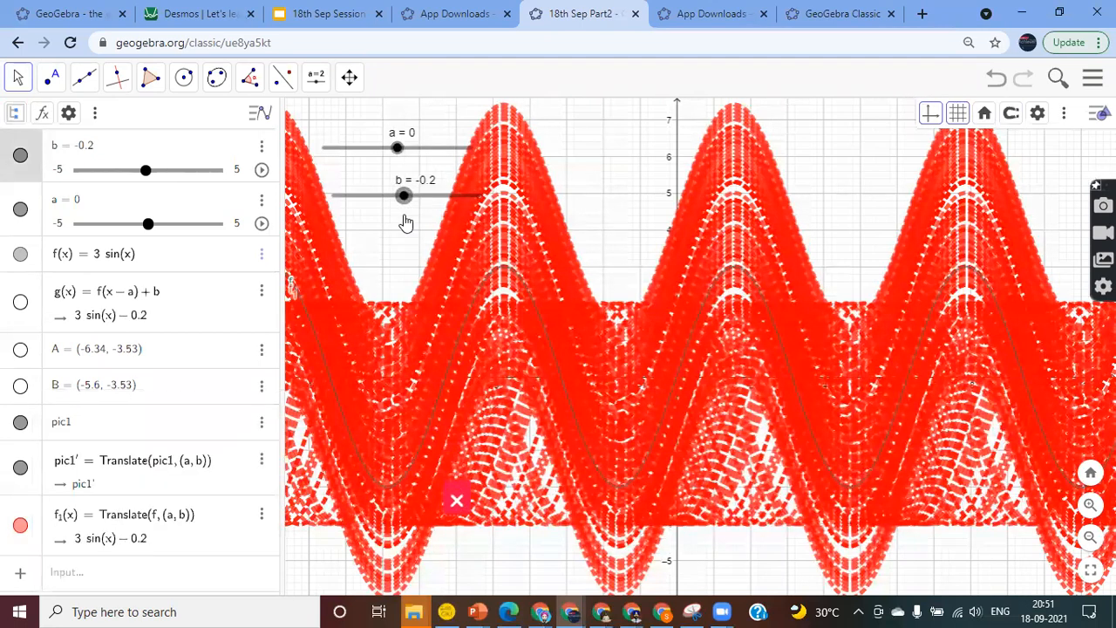
{"action": "left_click", "coordinate": [406, 222]}
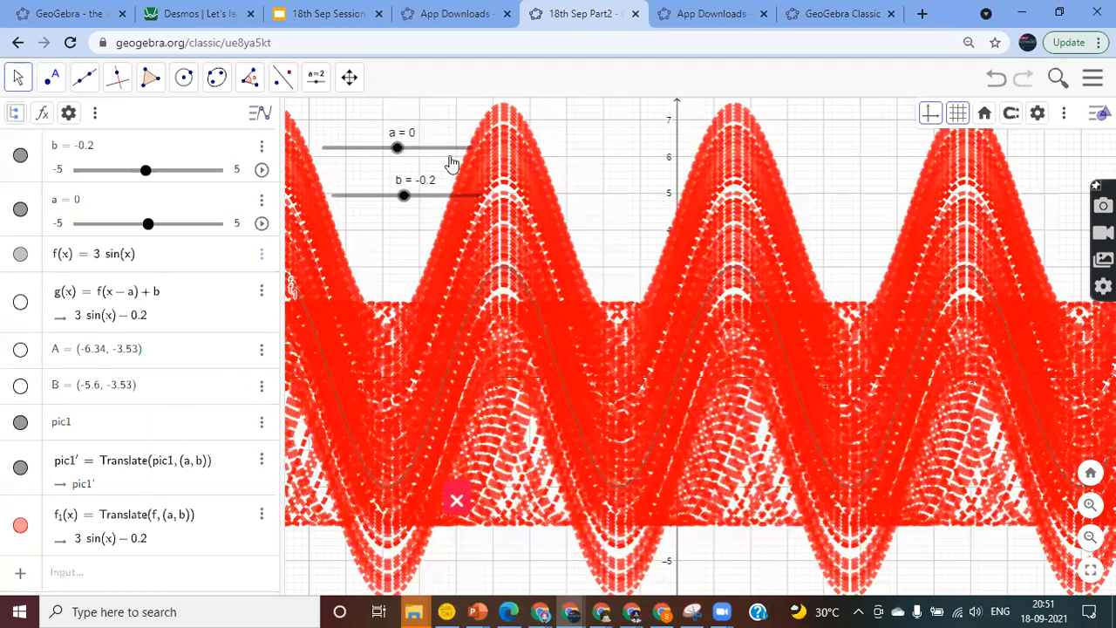
{"action": "left_click", "coordinate": [397, 148]}
{"action": "left_click_drag", "start_coordinate": [397, 148], "coordinate": [397, 149]}
{"action": "mouse_move", "coordinate": [403, 196]}
{"action": "left_mouse_down"}
{"action": "mouse_move", "coordinate": [440, 210]}
{"action": "mouse_move", "coordinate": [391, 213]}
{"action": "left_mouse_up"}
{"action": "left_click", "coordinate": [415, 263]}
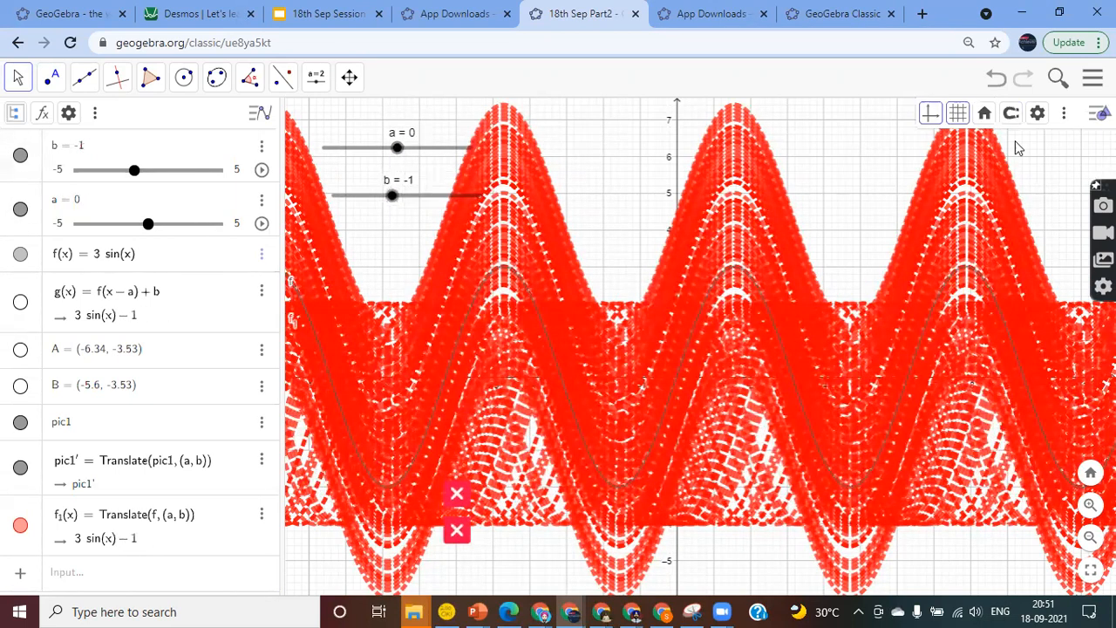
{"action": "left_click", "coordinate": [994, 81]}
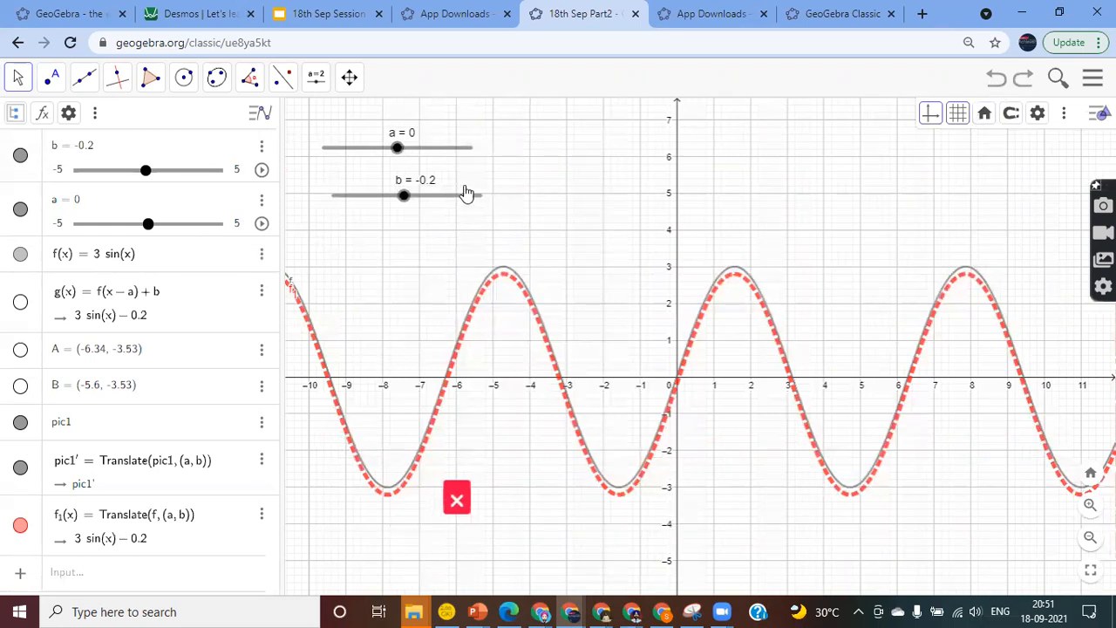
{"action": "left_click_drag", "start_coordinate": [406, 200], "coordinate": [383, 234]}
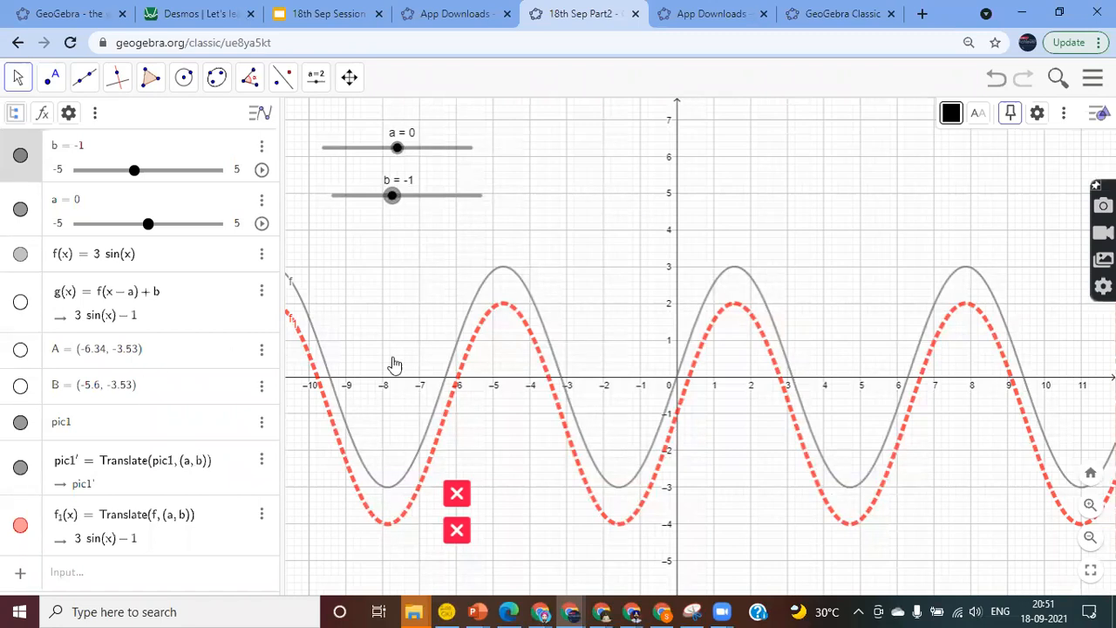
Start GeoGebra Classic 6 from the downloads page and plot f(x) = sin(x) by entering sinx
{"action": "left_click", "coordinate": [710, 13]}
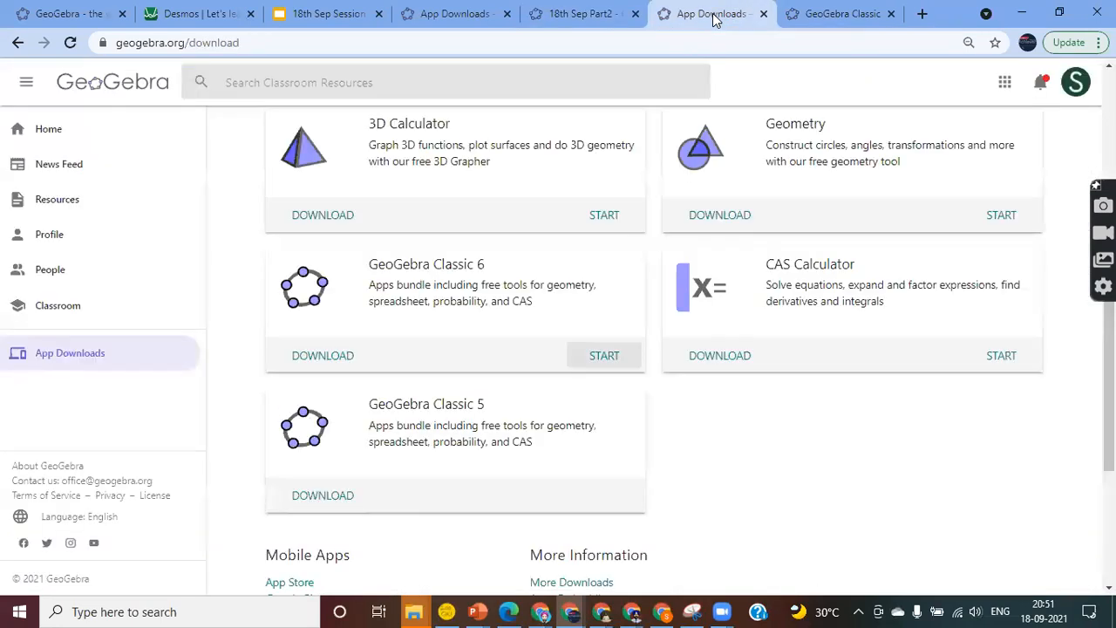
{"action": "left_click", "coordinate": [604, 356]}
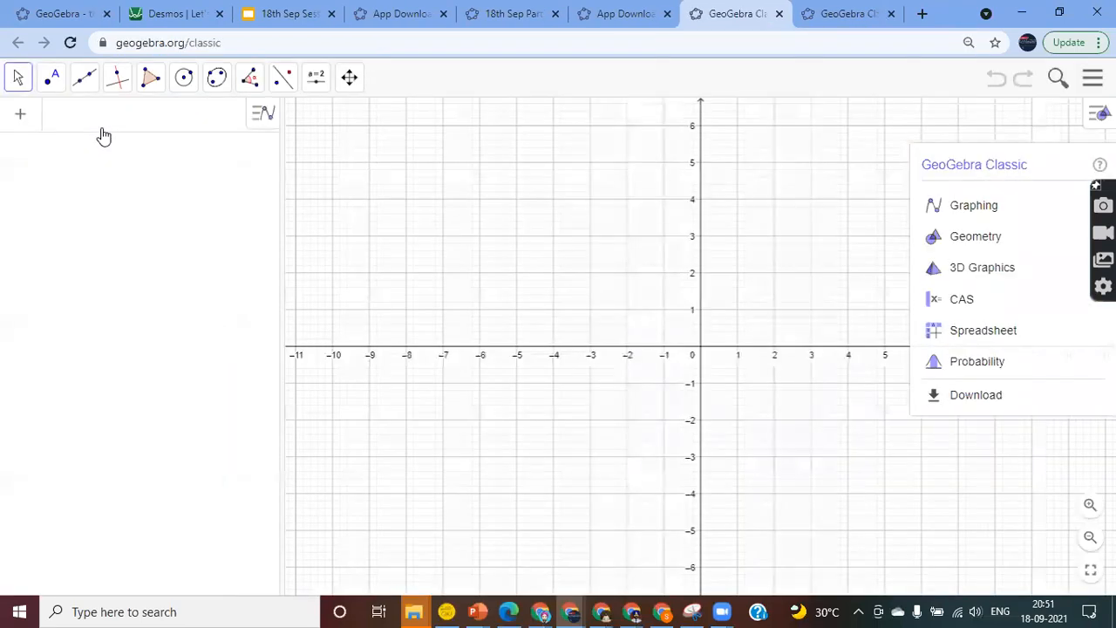
{"action": "type", "text": "sinx"}
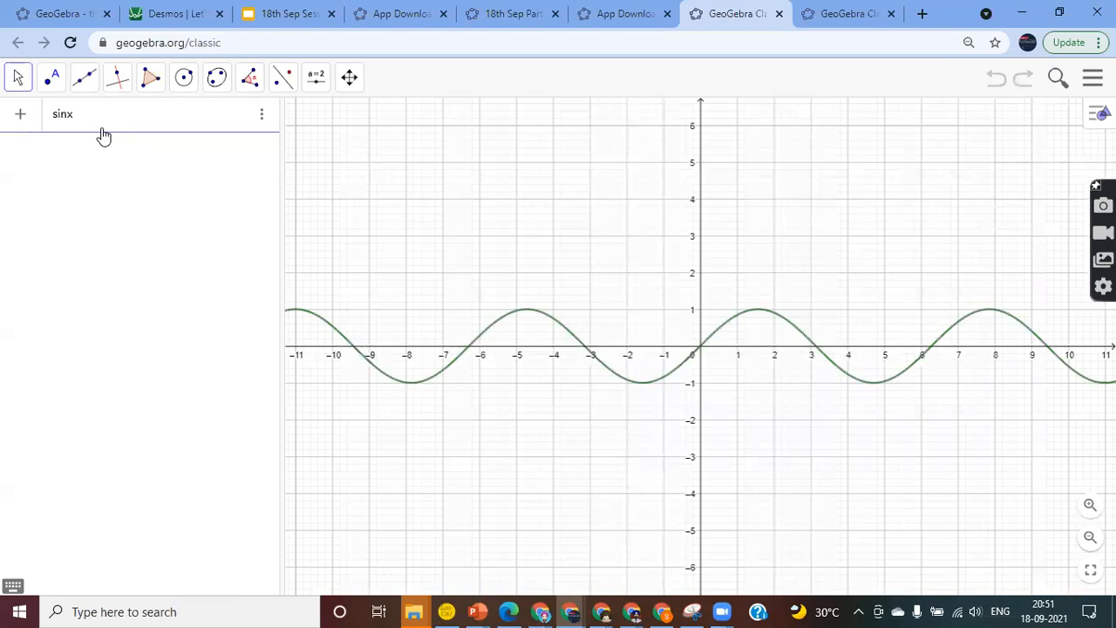
{"action": "key", "text": "Return"}
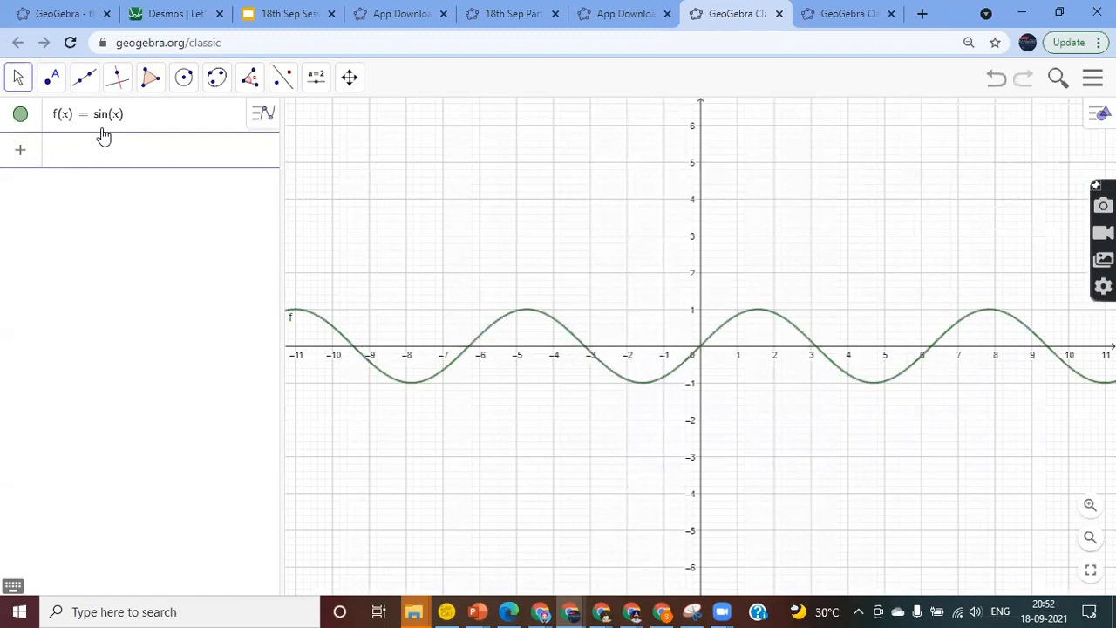
Run SlowPlot(f) to create slider a and g(x) that draws sin(x) progressively
{"action": "type", "text": "slo"}
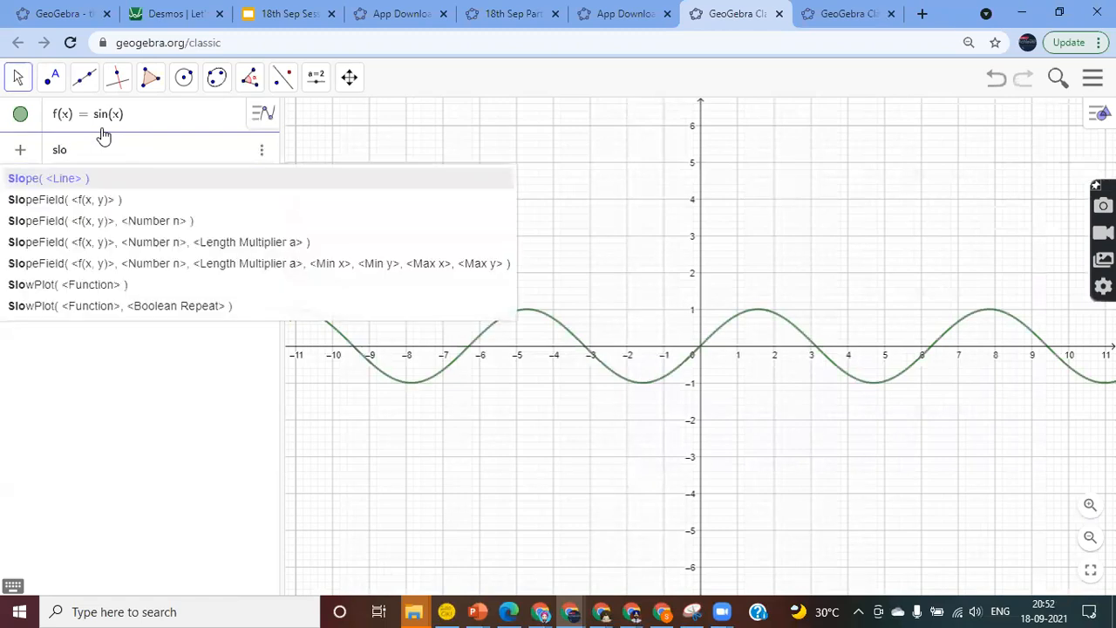
{"action": "type", "text": "w"}
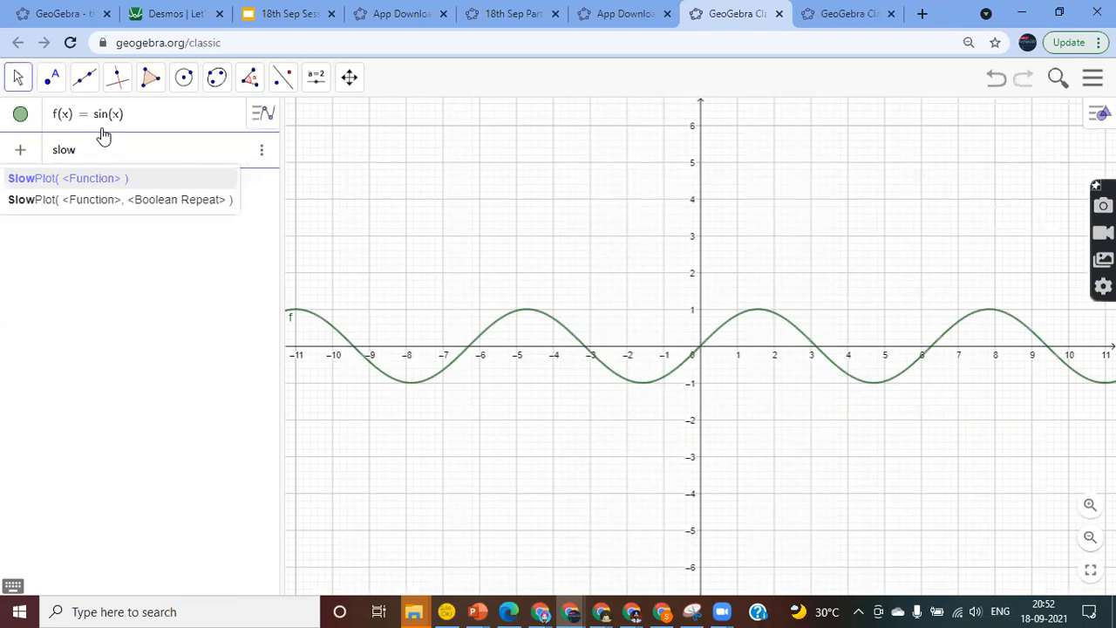
{"action": "key", "text": "Return"}
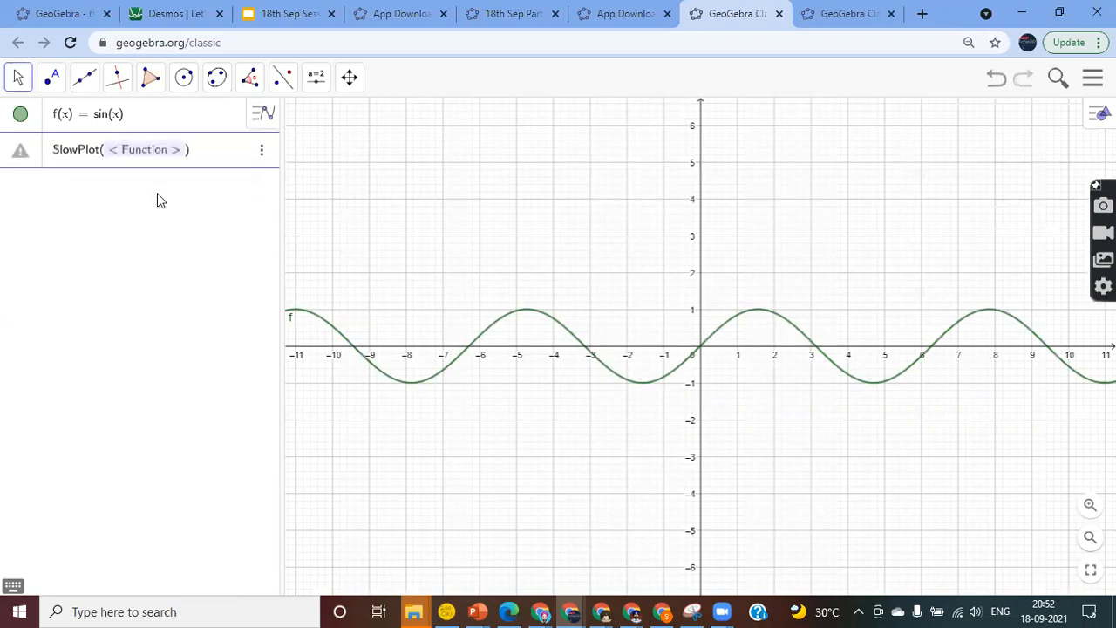
{"action": "type", "text": "f"}
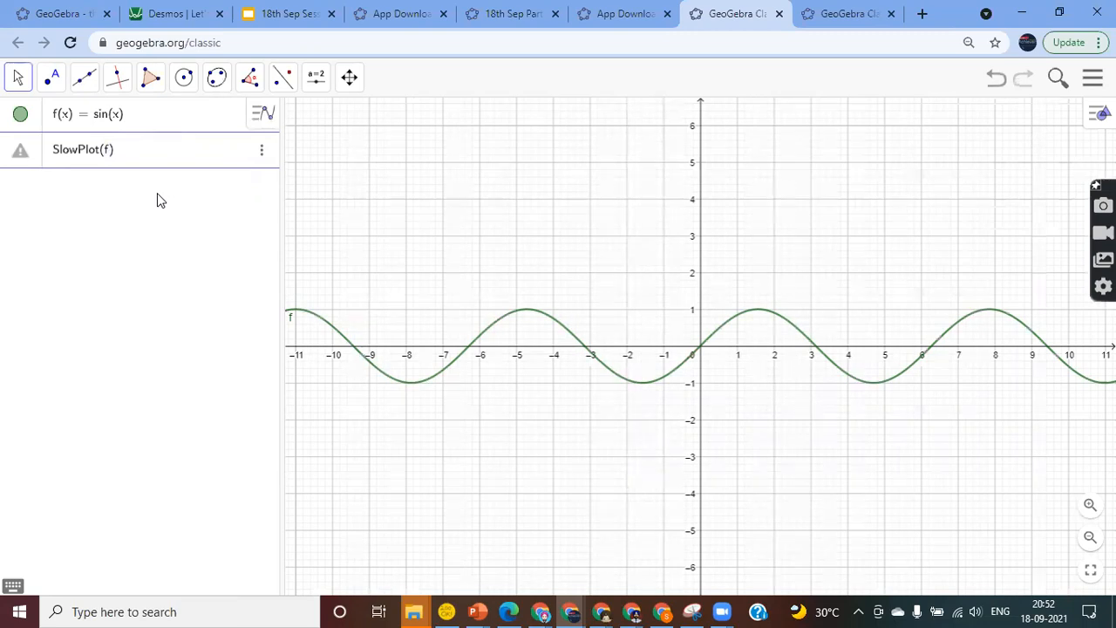
{"action": "key", "text": "Return"}
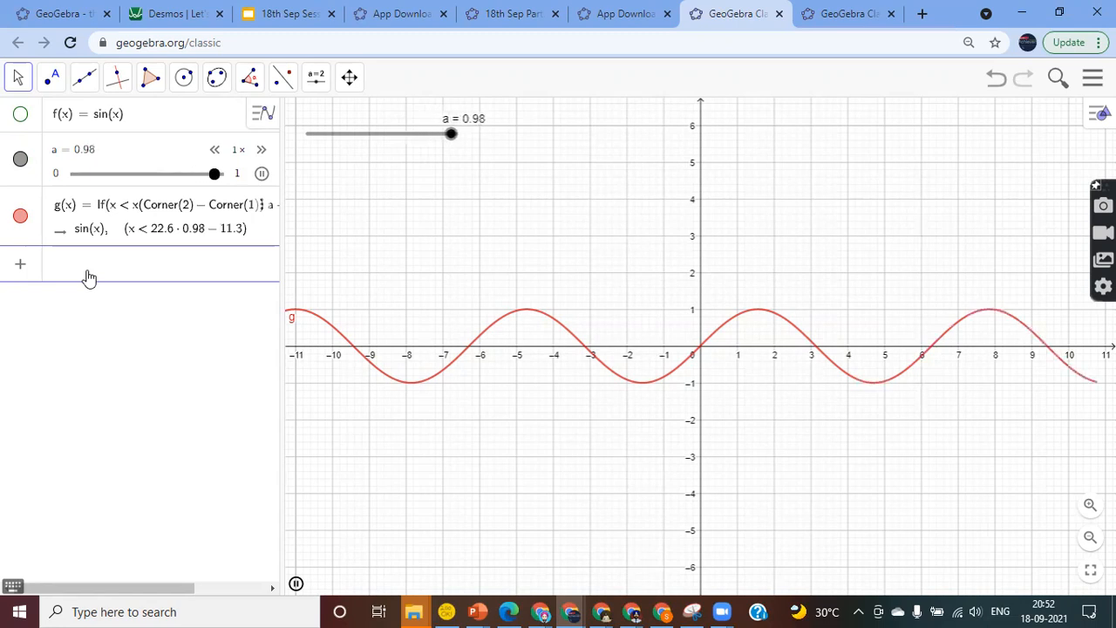
Enter SlowPlot(x^2) to create slider b and the slowly drawn parabola h(x)
{"action": "type", "text": "slow"}
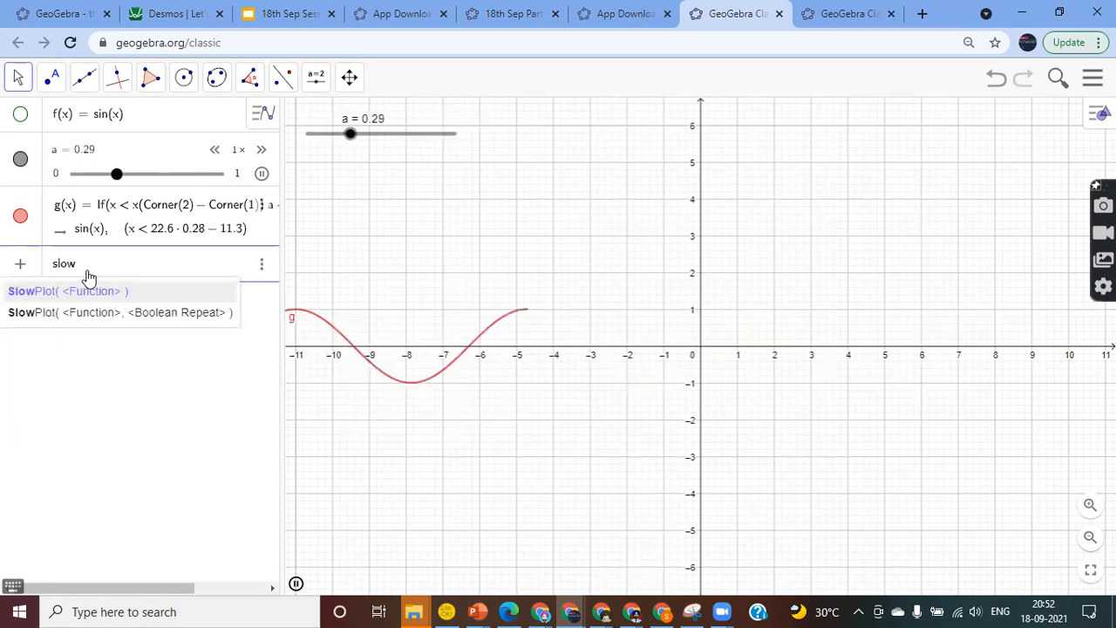
{"action": "key", "text": "Return"}
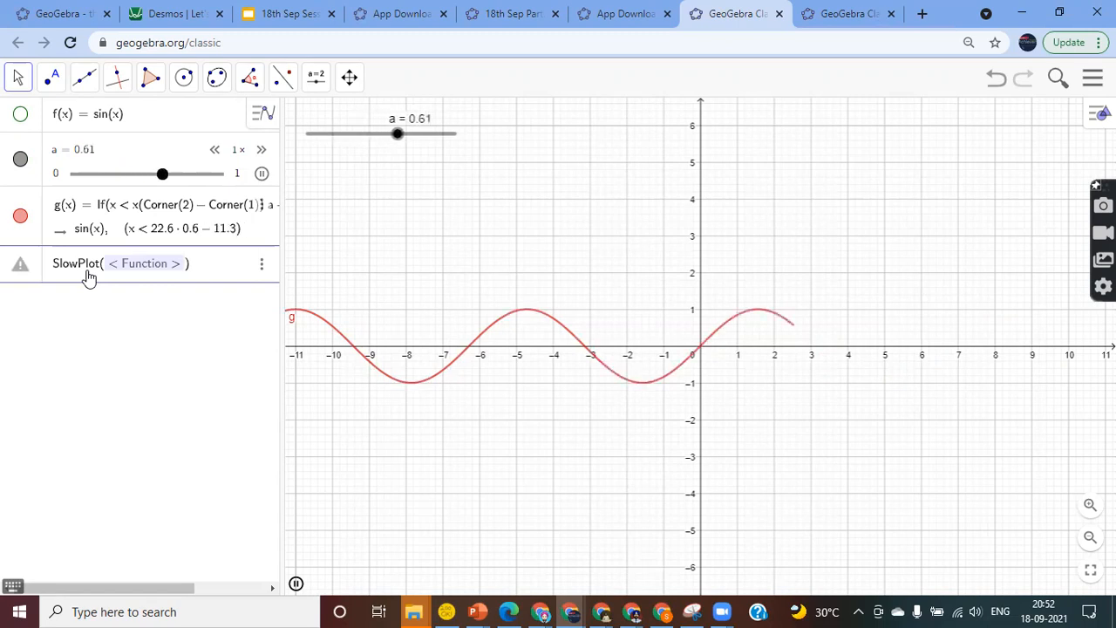
{"action": "type", "text": "x^2"}
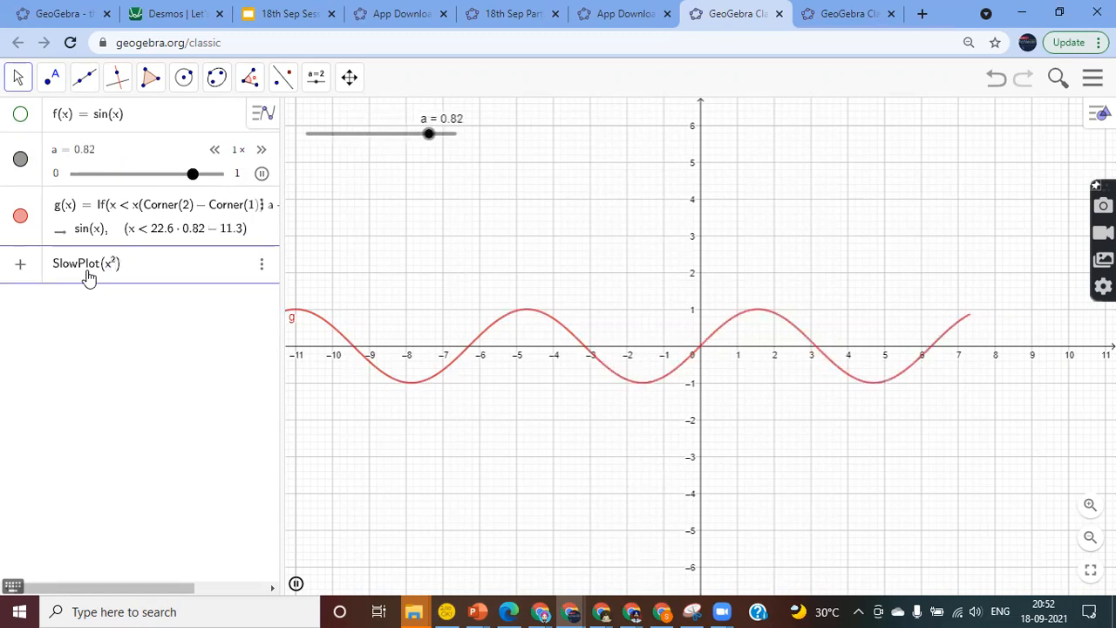
{"action": "key", "text": "Return"}
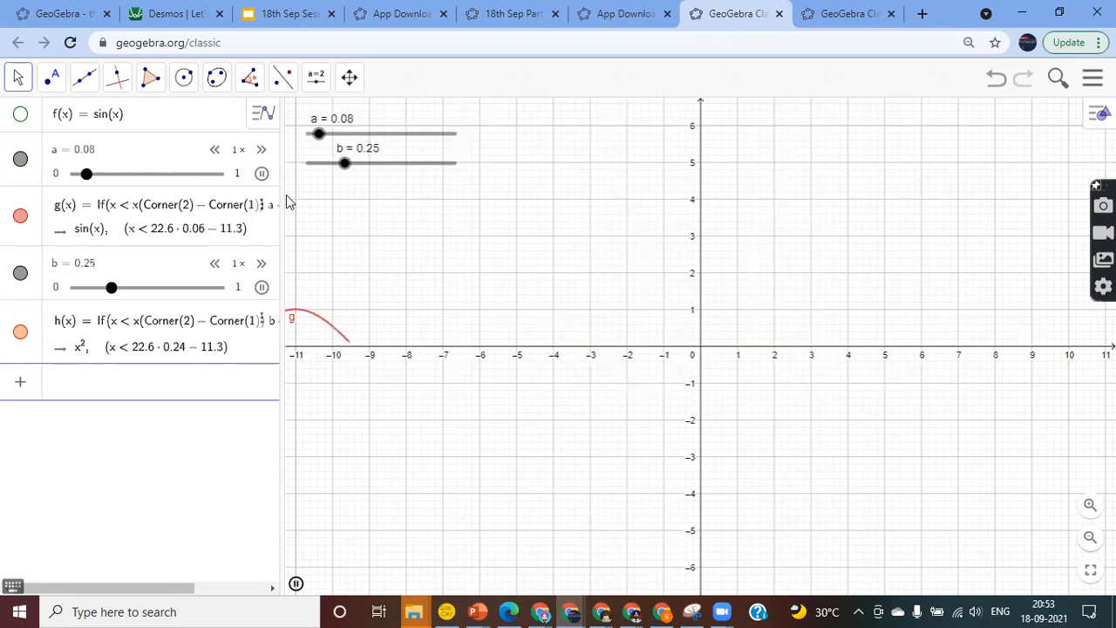
Pause sliders a and b, then set b to 0.8 and a to 0.5
{"action": "left_click", "coordinate": [262, 174]}
{"action": "left_click", "coordinate": [264, 293]}
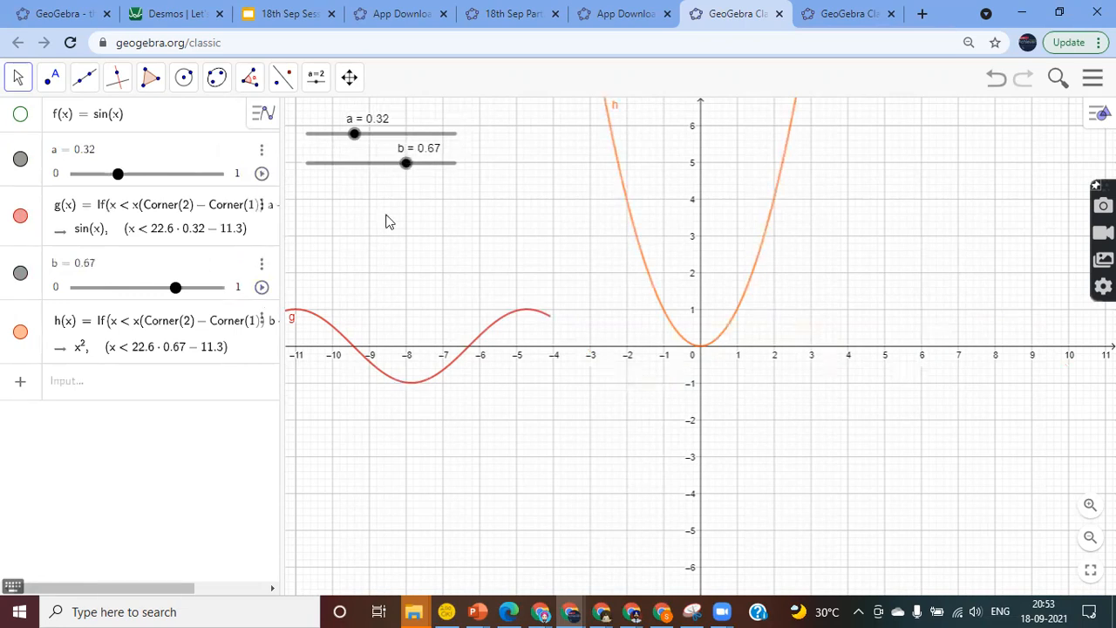
{"action": "left_click_drag", "start_coordinate": [405, 170], "coordinate": [427, 200]}
{"action": "left_click_drag", "start_coordinate": [354, 133], "coordinate": [381, 161]}
{"action": "left_click", "coordinate": [121, 395]}
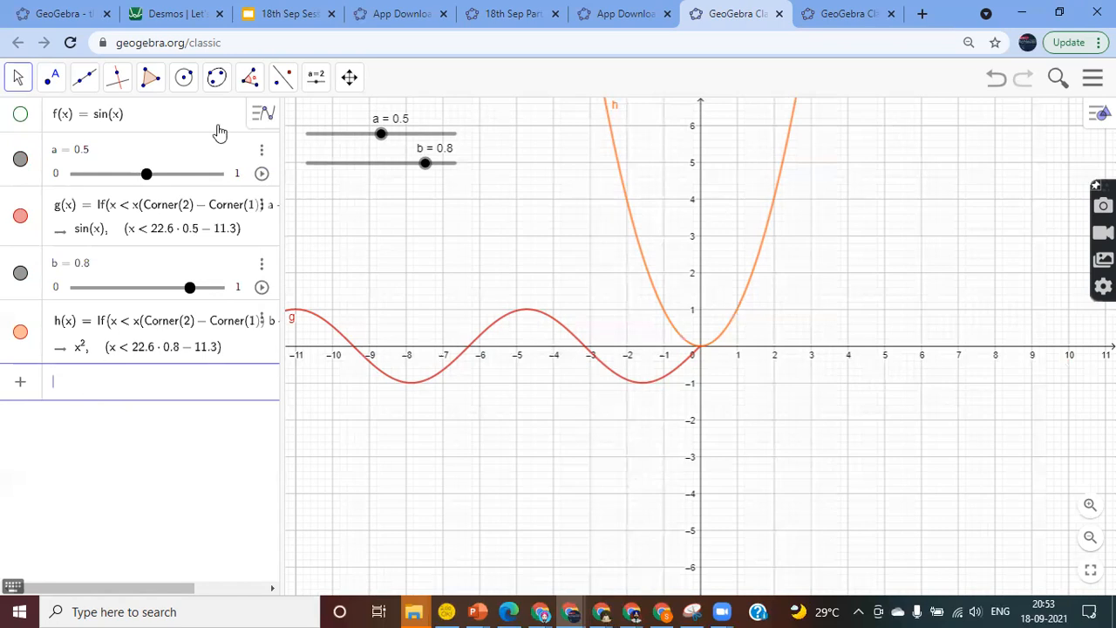
Show the sine curve f and hide the partial graphs g and h
{"action": "left_click", "coordinate": [21, 116]}
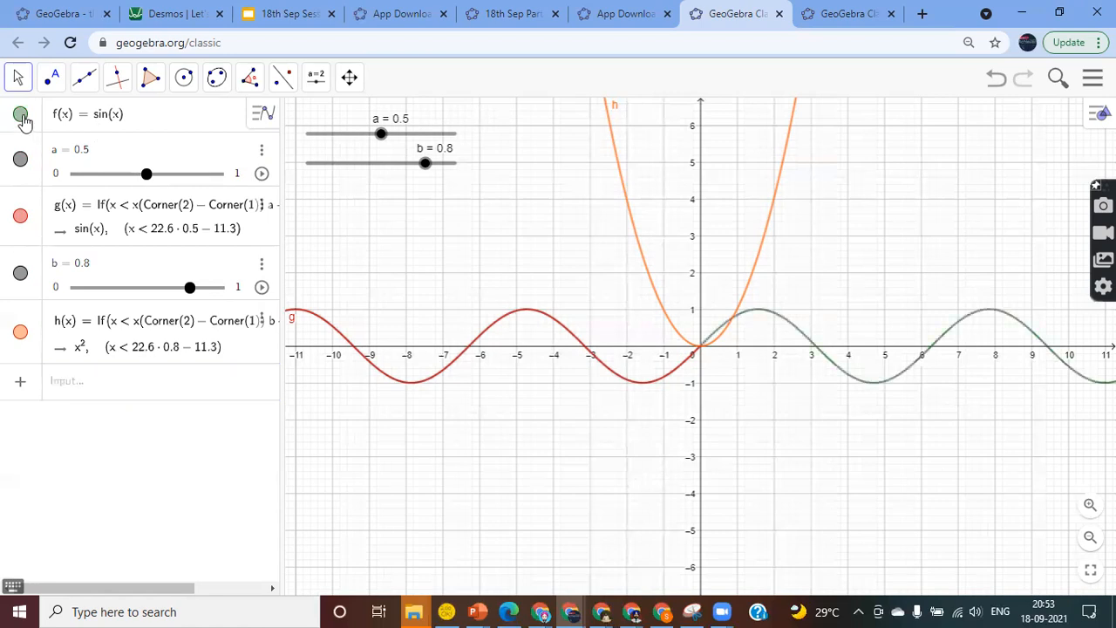
{"action": "left_click", "coordinate": [21, 216]}
{"action": "left_click", "coordinate": [21, 333]}
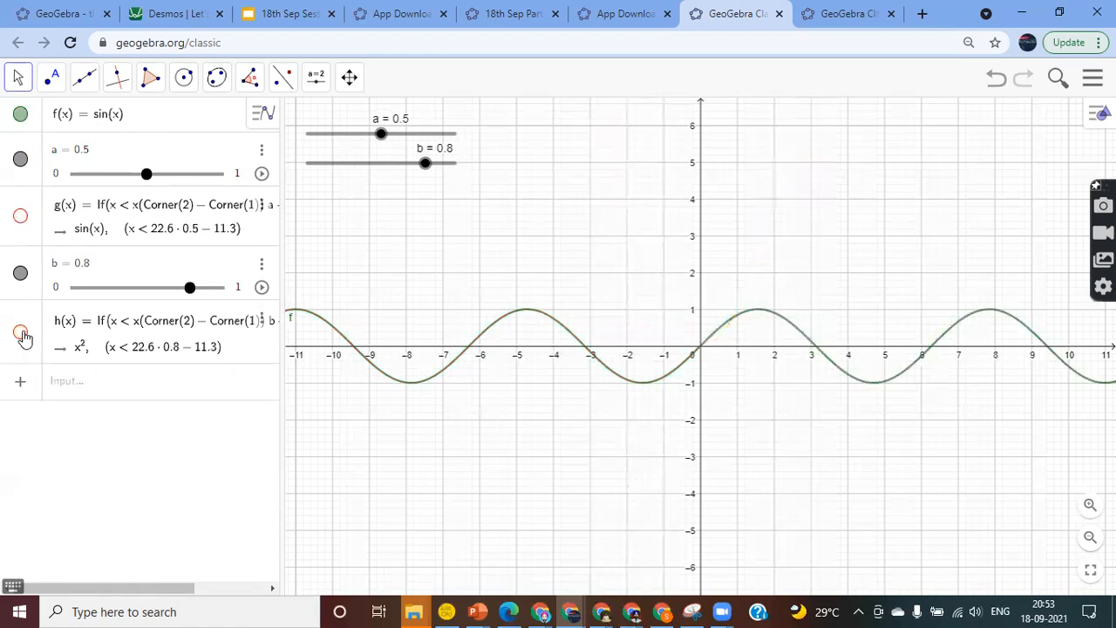
Add Special Points to f(x) = sin(x): roots, extrema and y-intercept
{"action": "left_click", "coordinate": [207, 113]}
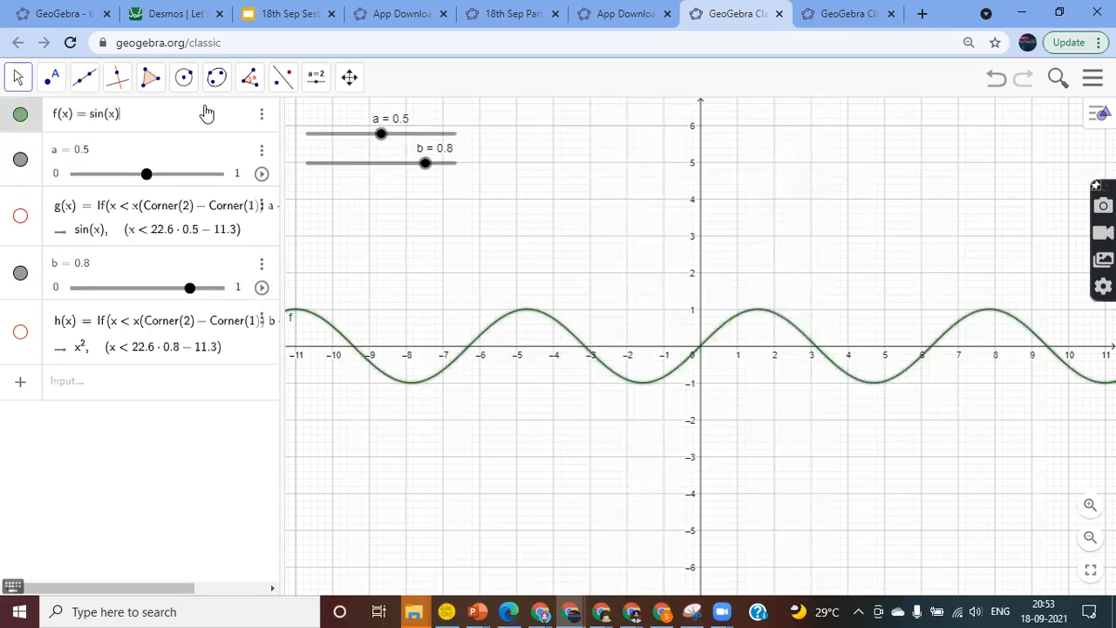
{"action": "left_click", "coordinate": [262, 119]}
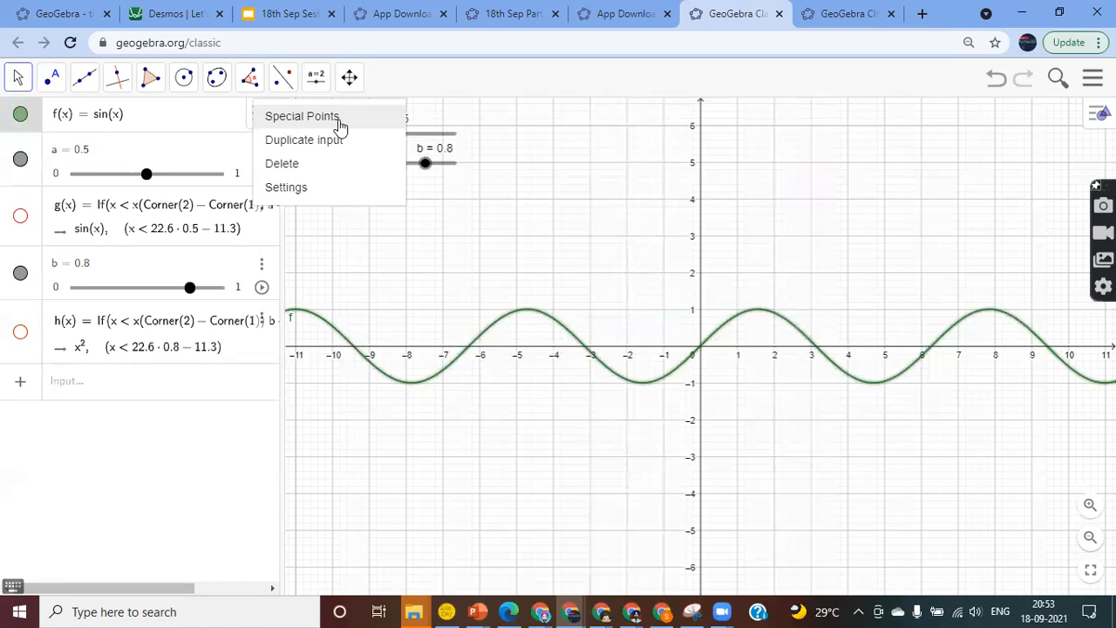
{"action": "left_click", "coordinate": [307, 123]}
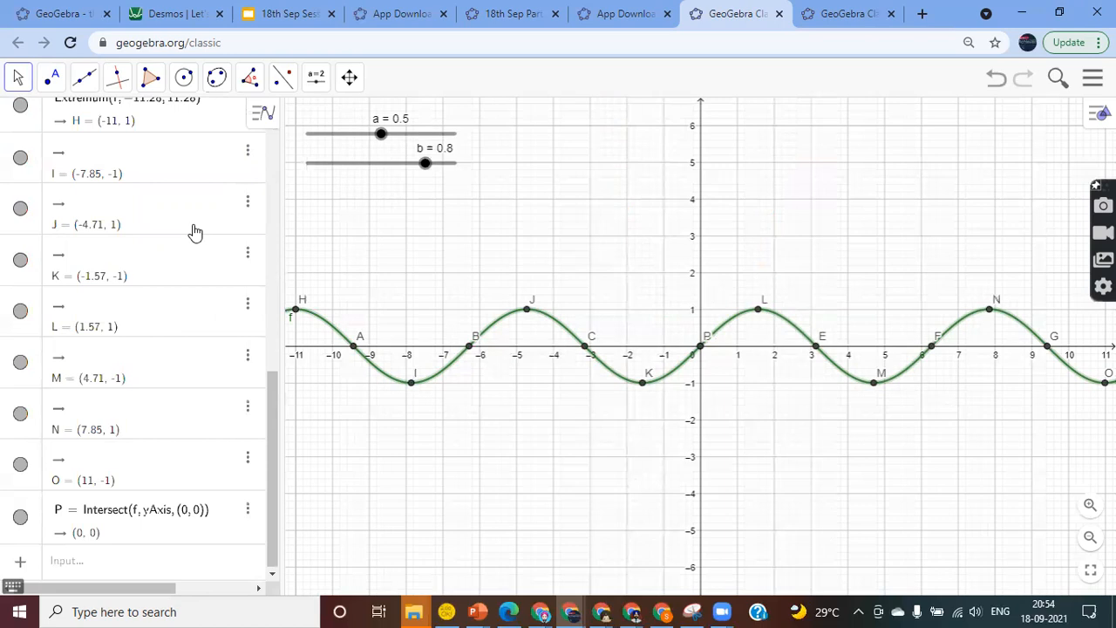
Redefine f(x) from sin(x) to x³ − 3x²
{"action": "scroll", "coordinate": [196, 232], "scroll_direction": "up", "scroll_amount": 10}
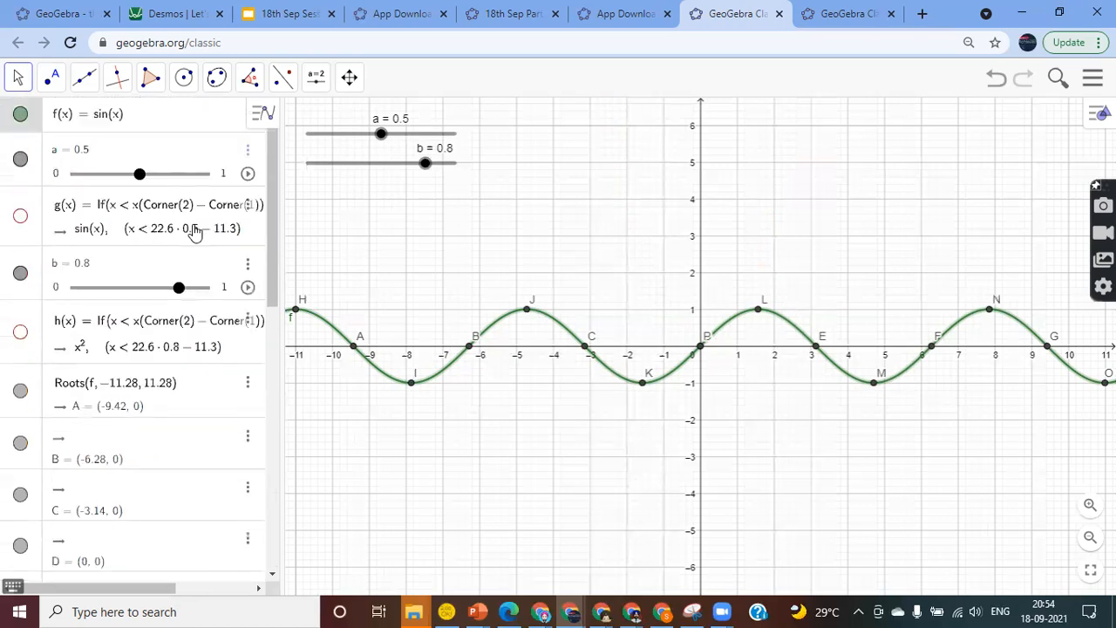
{"action": "left_click", "coordinate": [126, 122]}
{"action": "key", "text": "BackSpace"}
{"action": "key", "text": "BackSpace"}
{"action": "key", "text": "BackSpace"}
{"action": "key", "text": "BackSpace"}
{"action": "key", "text": "BackSpace"}
{"action": "key", "text": "BackSpace"}
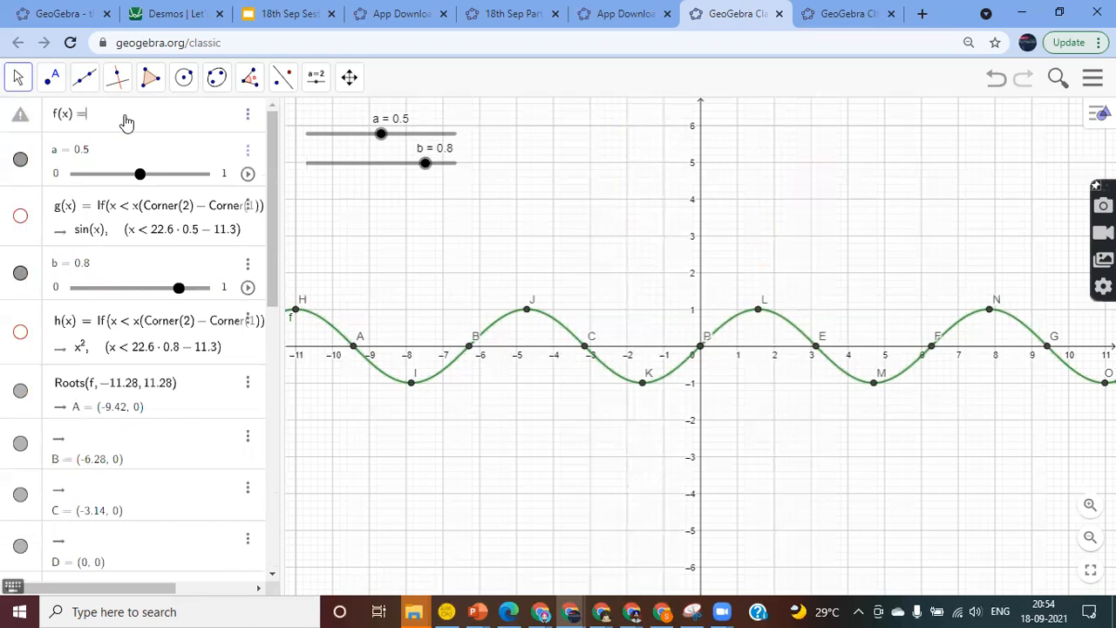
{"action": "type", "text": "x"}
{"action": "type", "text": "^"}
{"action": "type", "text": "3"}
{"action": "key", "text": "Right"}
{"action": "type", "text": "-3x"}
{"action": "key", "text": "Return"}
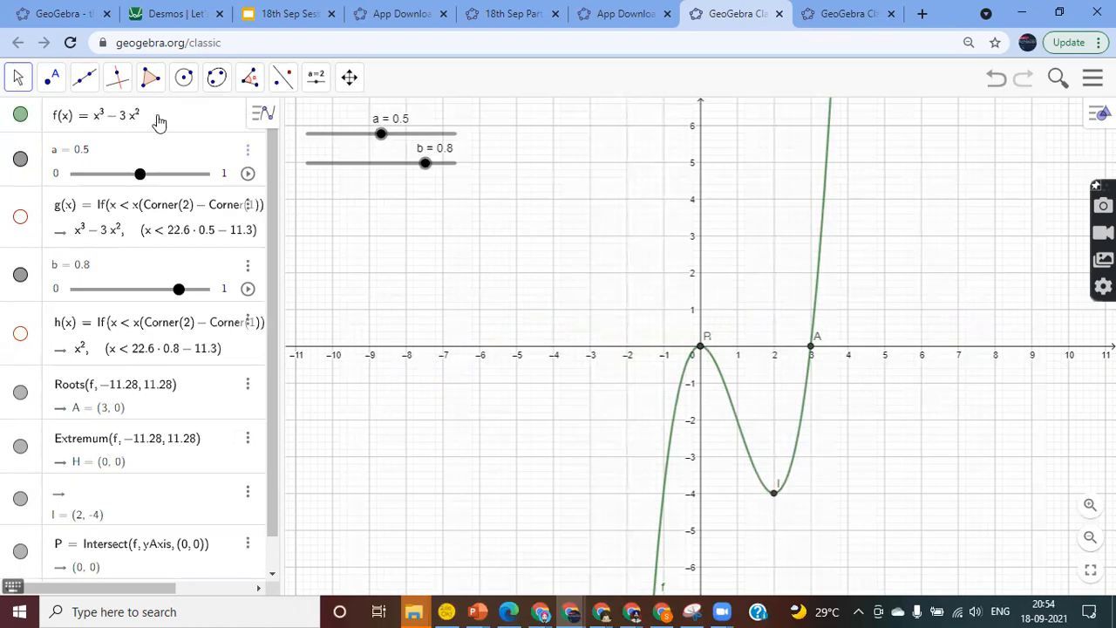
Change f(x) to (x − 3)x(x + 2) + 2
{"action": "left_click", "coordinate": [158, 122]}
{"action": "key", "text": "BackSpace"}
{"action": "key", "text": "BackSpace"}
{"action": "key", "text": "BackSpace"}
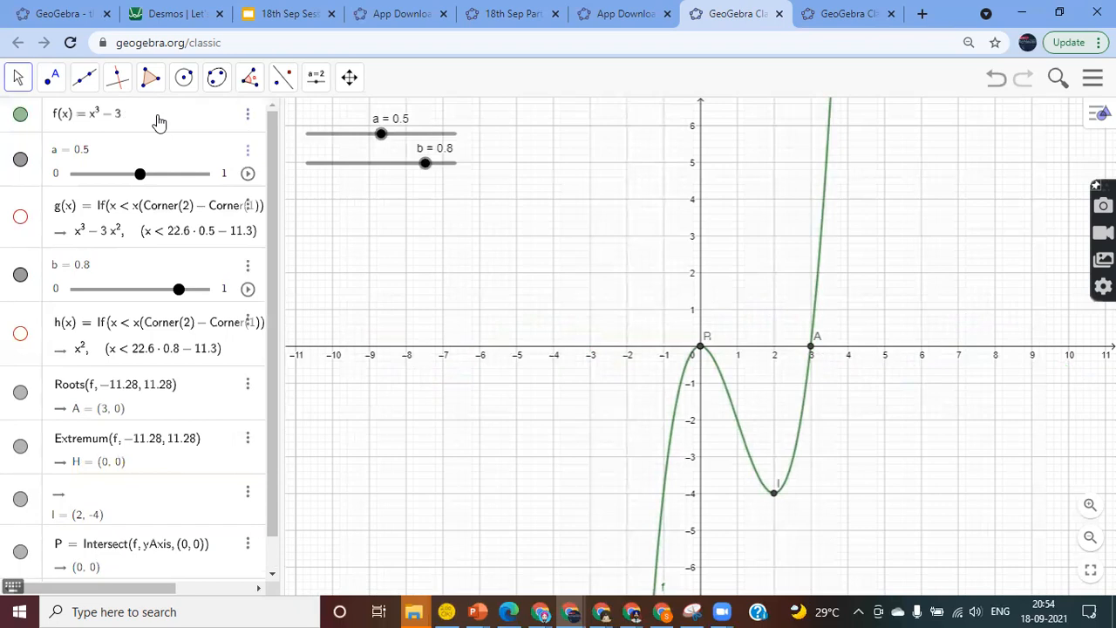
{"action": "key", "text": "BackSpace"}
{"action": "key", "text": "BackSpace"}
{"action": "key", "text": "BackSpace"}
{"action": "type", "text": "("}
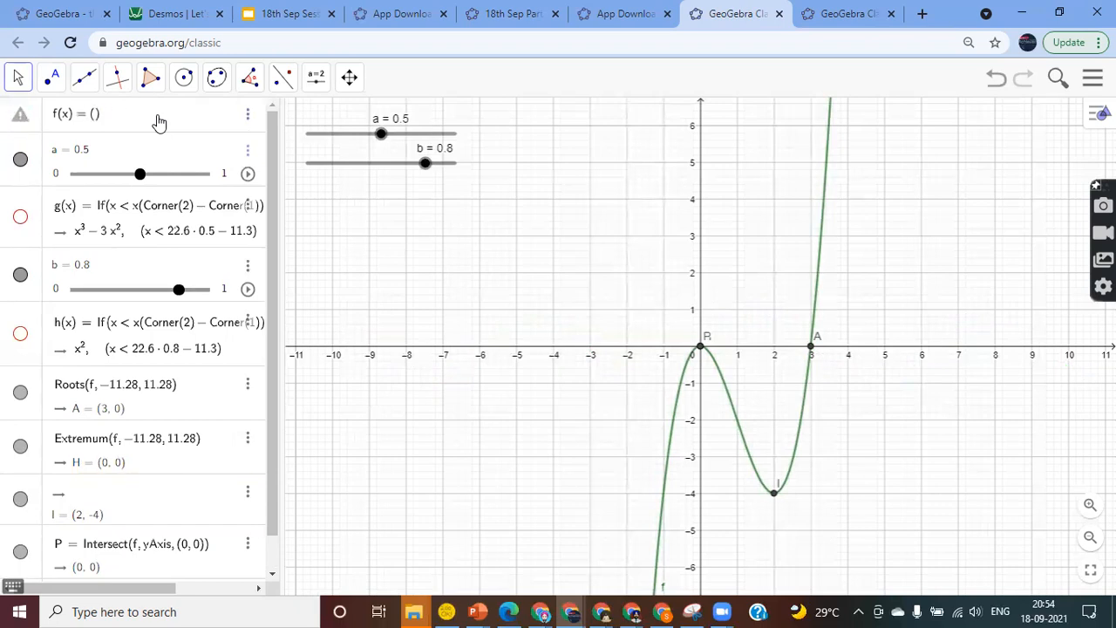
{"action": "type", "text": "x-3(x(x+2"}
{"action": "key", "text": "Right"}
{"action": "type", "text": "+2"}
{"action": "key", "text": "Return"}
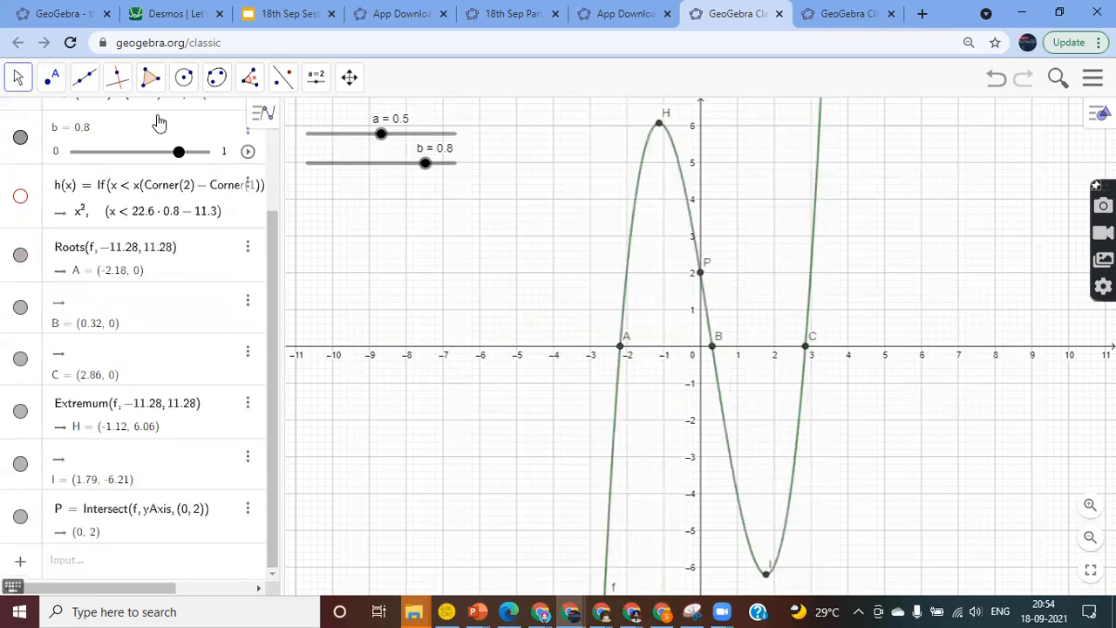
{"action": "scroll", "coordinate": [158, 122], "scroll_direction": "up", "scroll_amount": 3}
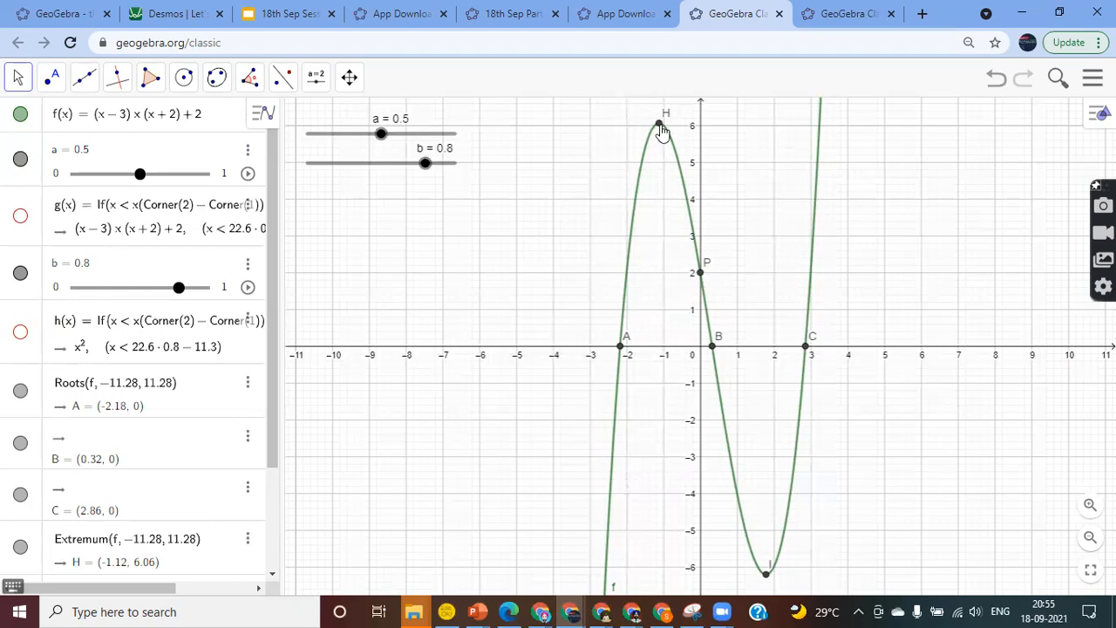
Open maximum point H's settings and set its label to Caption & Value
{"action": "right_click", "coordinate": [661, 127]}
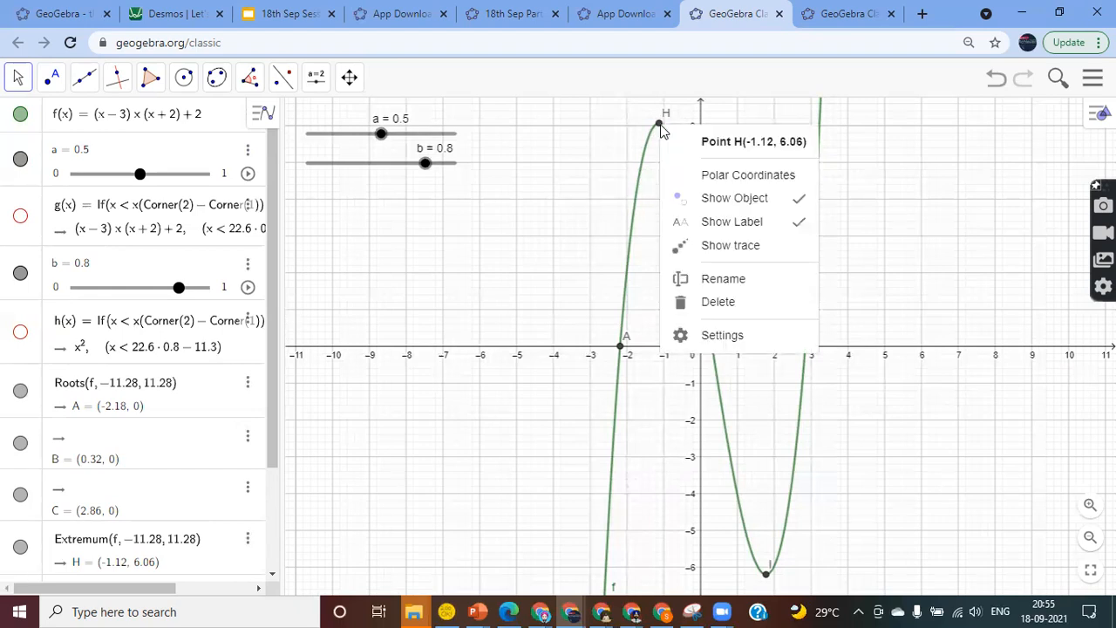
{"action": "left_click", "coordinate": [727, 337]}
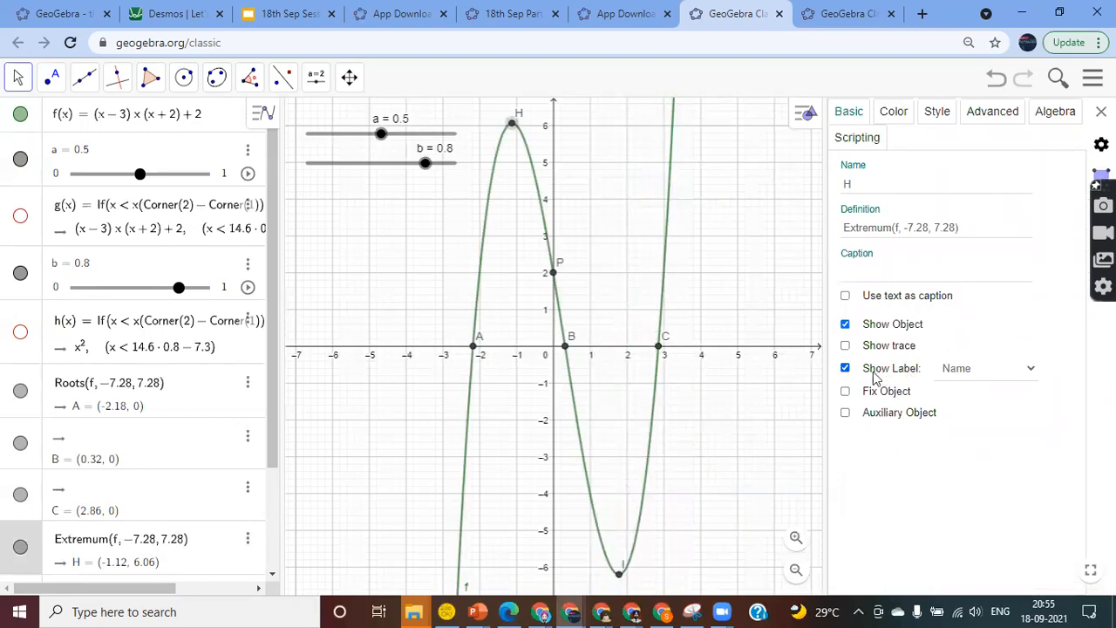
{"action": "left_click", "coordinate": [963, 372]}
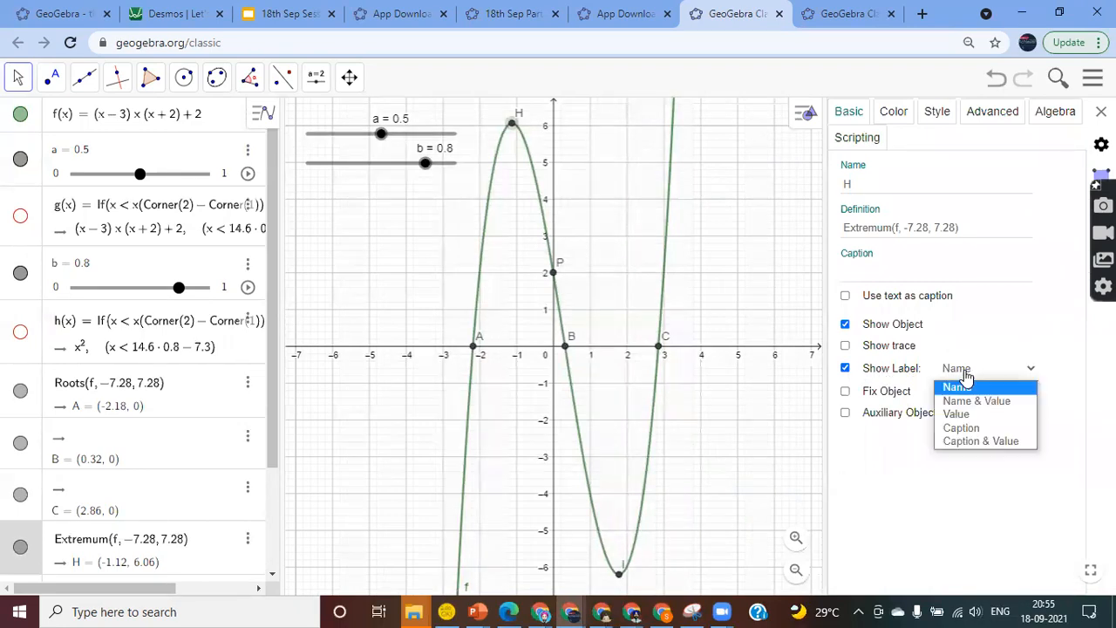
{"action": "left_click", "coordinate": [966, 416]}
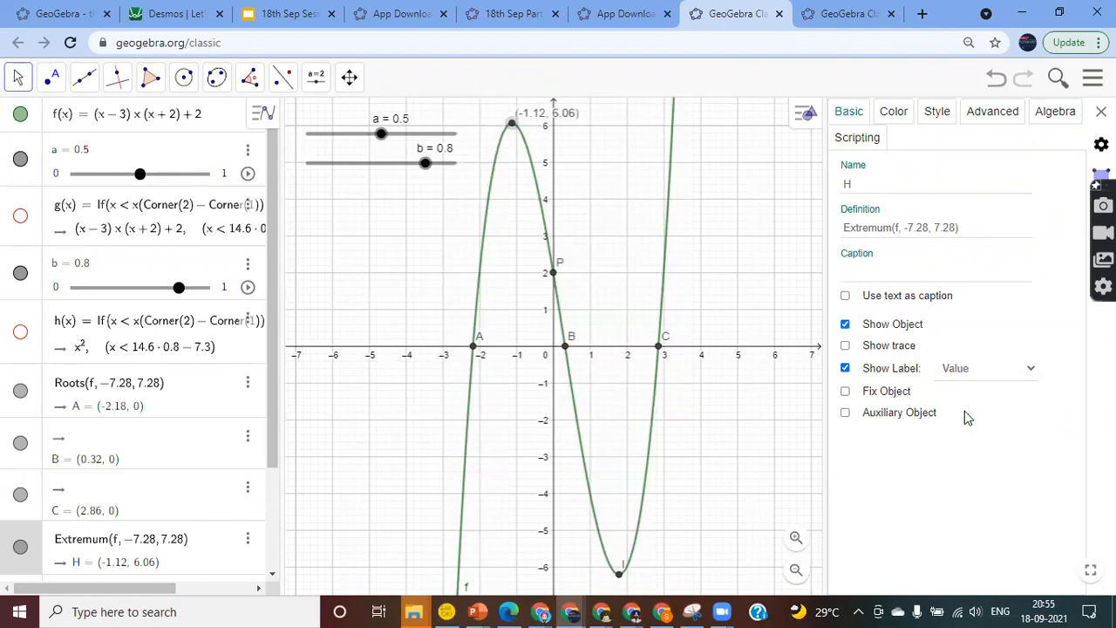
{"action": "left_click", "coordinate": [972, 370]}
{"action": "left_click", "coordinate": [971, 398]}
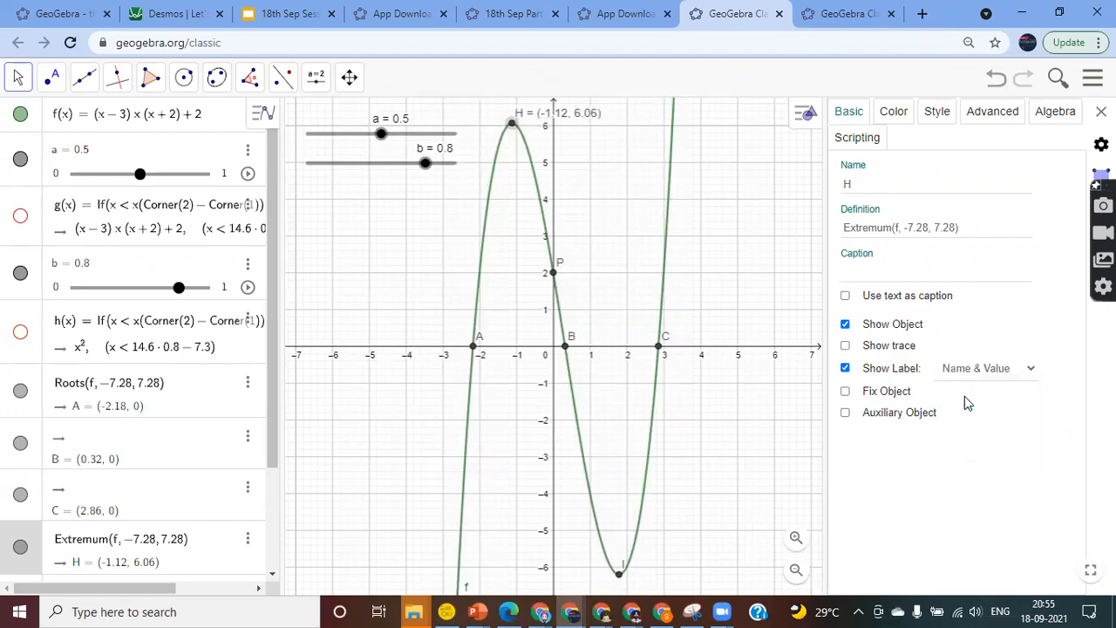
{"action": "left_click", "coordinate": [990, 370]}
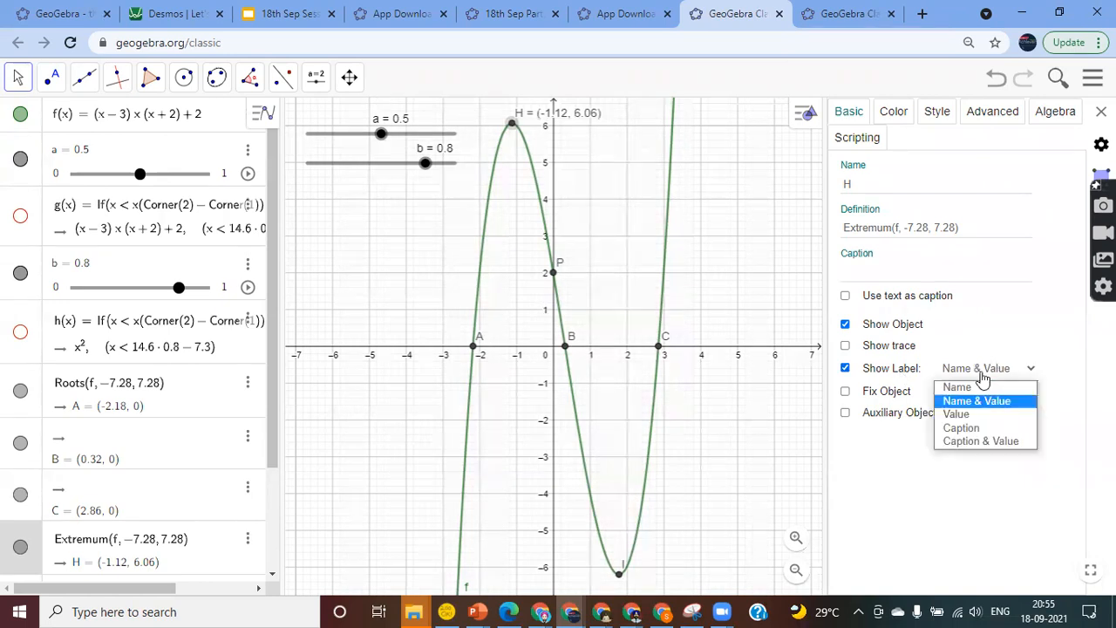
{"action": "left_click", "coordinate": [970, 441]}
Caption H as 'Maxima', displayed with its coordinates (-1.12, 6.06)
{"action": "left_click", "coordinate": [859, 275]}
{"action": "left_click", "coordinate": [858, 275]}
{"action": "type", "text": "Maximam"}
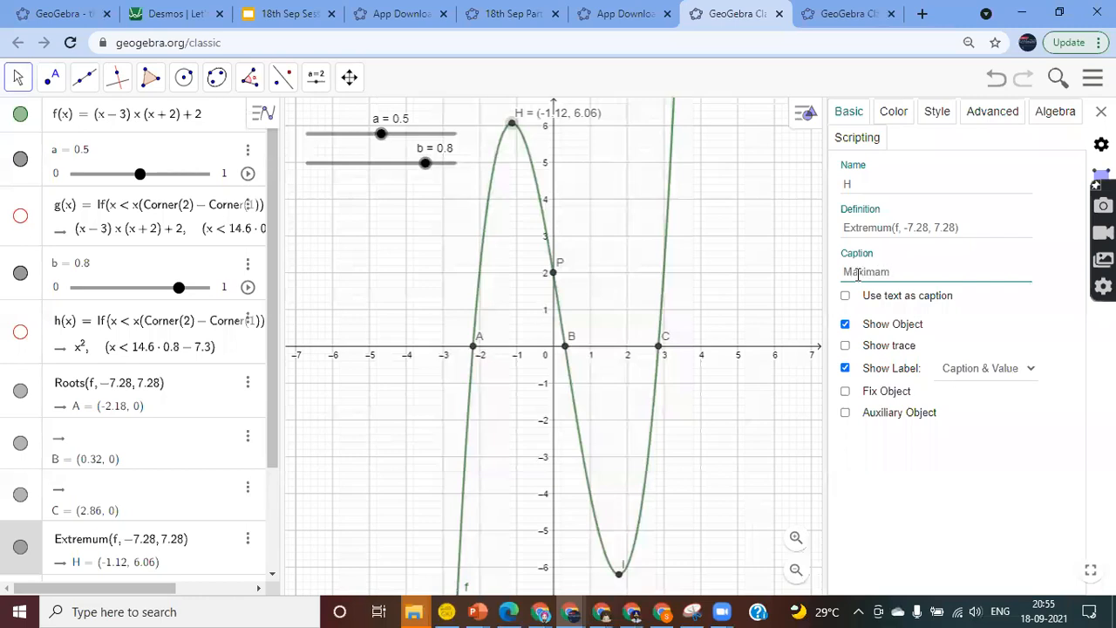
{"action": "key", "text": "BackSpace"}
{"action": "key", "text": "Return"}
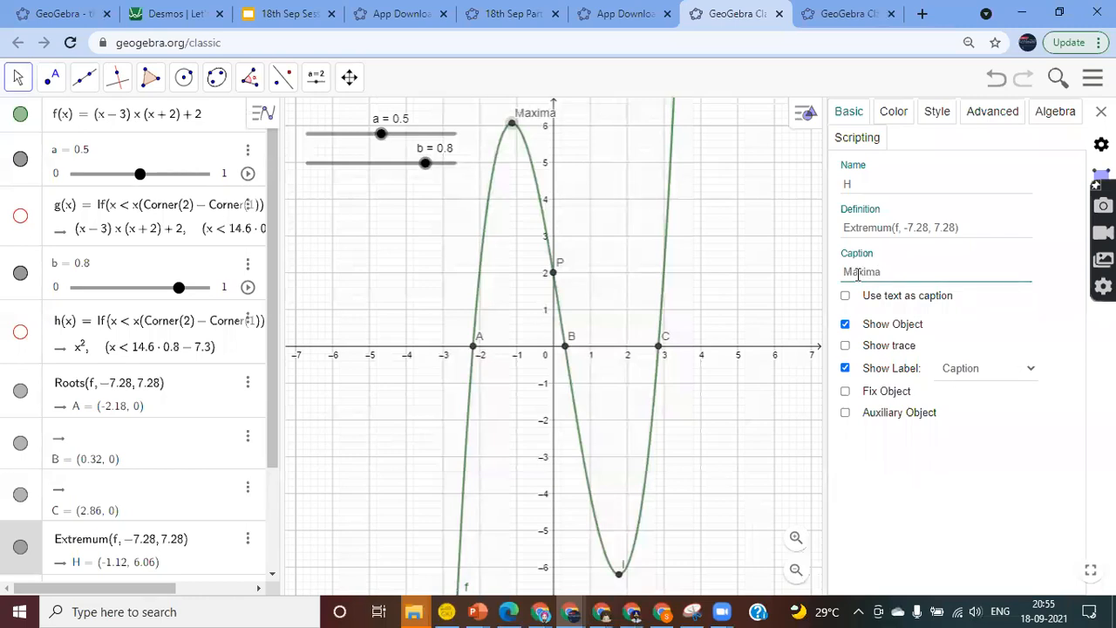
{"action": "left_click", "coordinate": [960, 368]}
{"action": "left_click", "coordinate": [968, 444]}
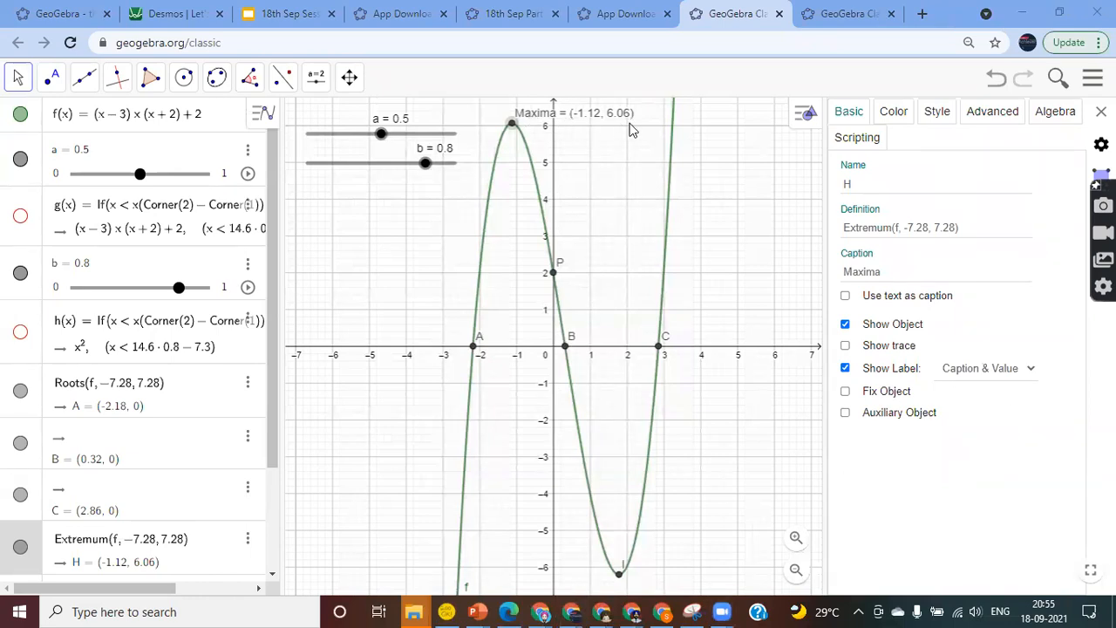
Caption root A as 'Root-1' with its value, coloured red
{"action": "left_click", "coordinate": [476, 346]}
{"action": "left_click", "coordinate": [857, 280]}
{"action": "type", "text": "Roo"}
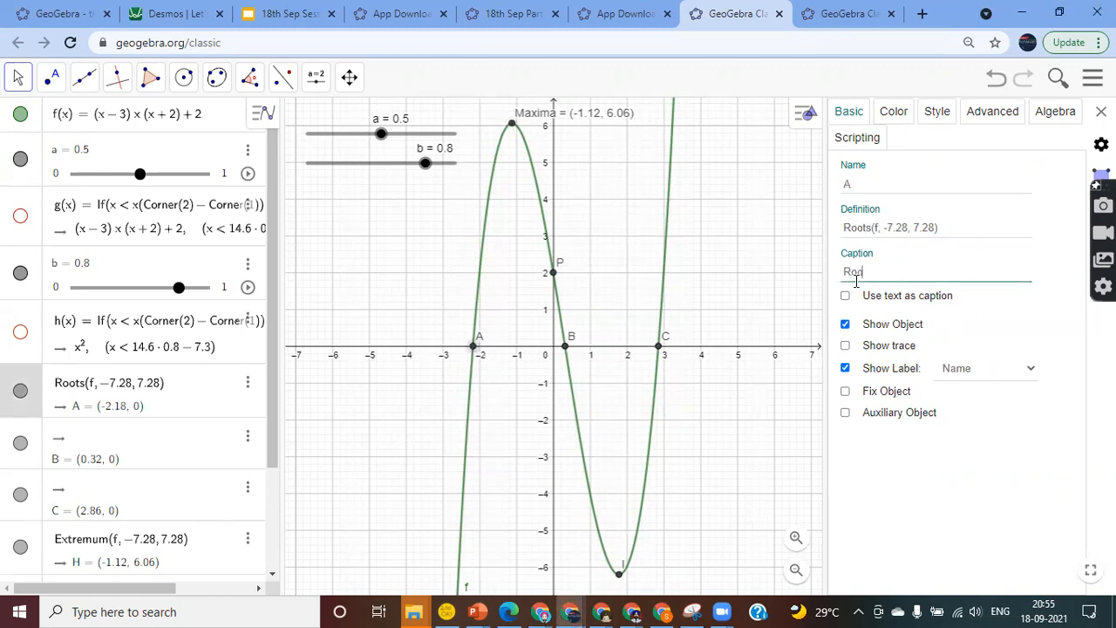
{"action": "type", "text": "t-1"}
{"action": "key", "text": "Return"}
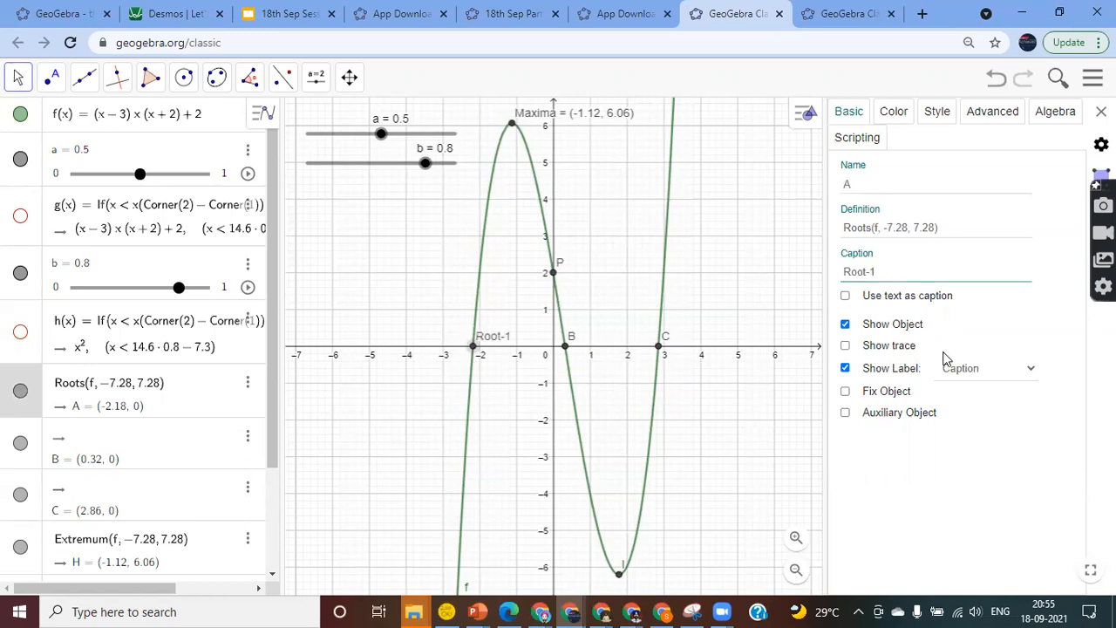
{"action": "left_click", "coordinate": [974, 370]}
{"action": "left_click", "coordinate": [961, 442]}
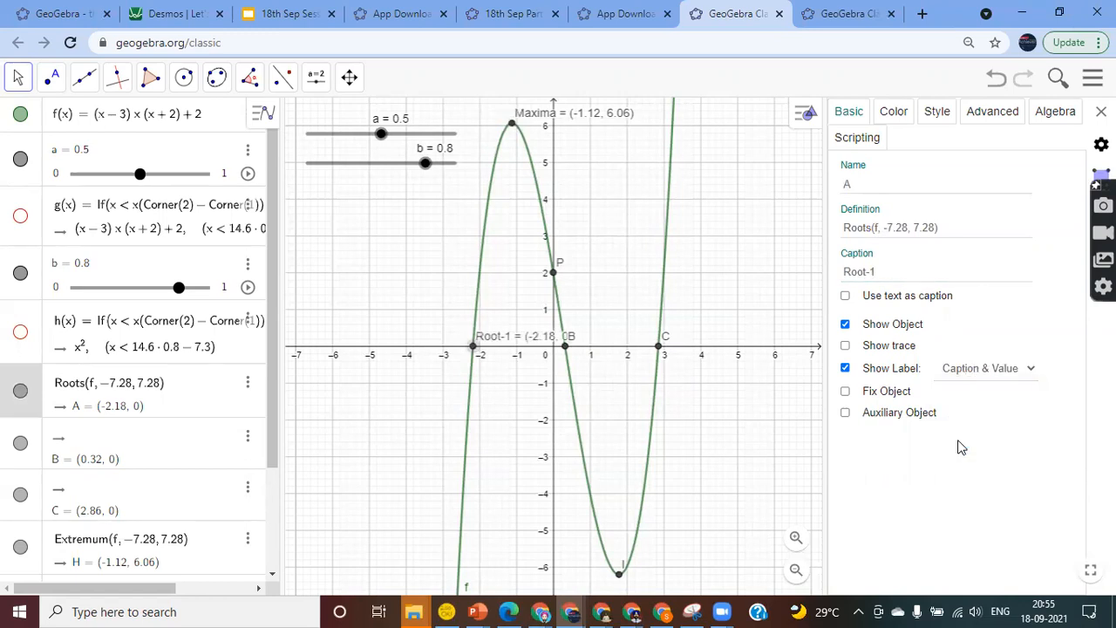
{"action": "left_click", "coordinate": [891, 112]}
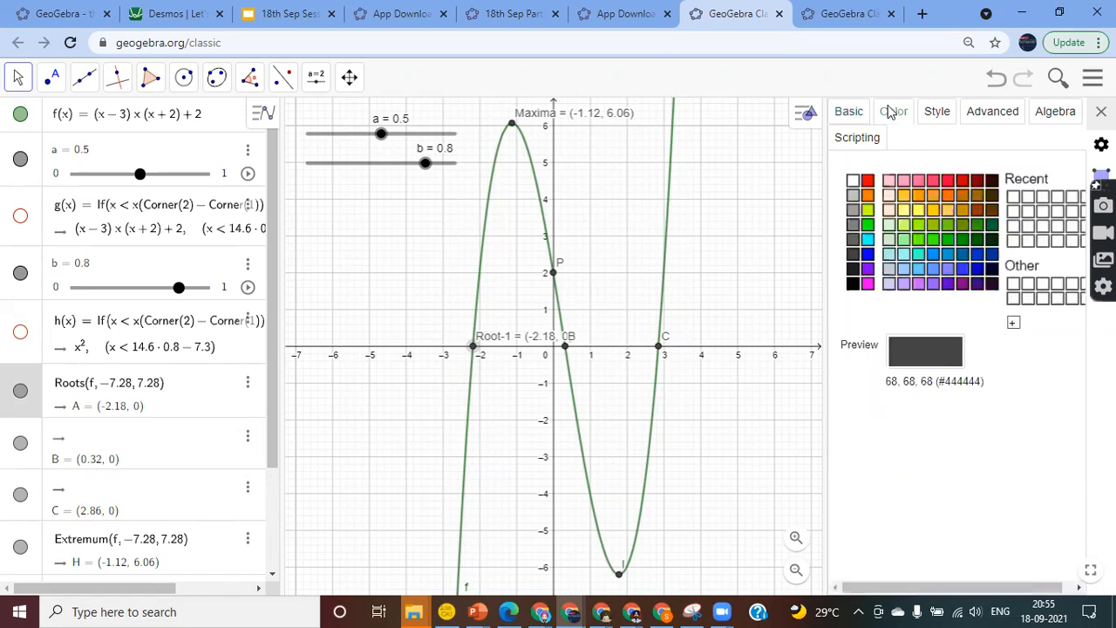
{"action": "left_click", "coordinate": [868, 181]}
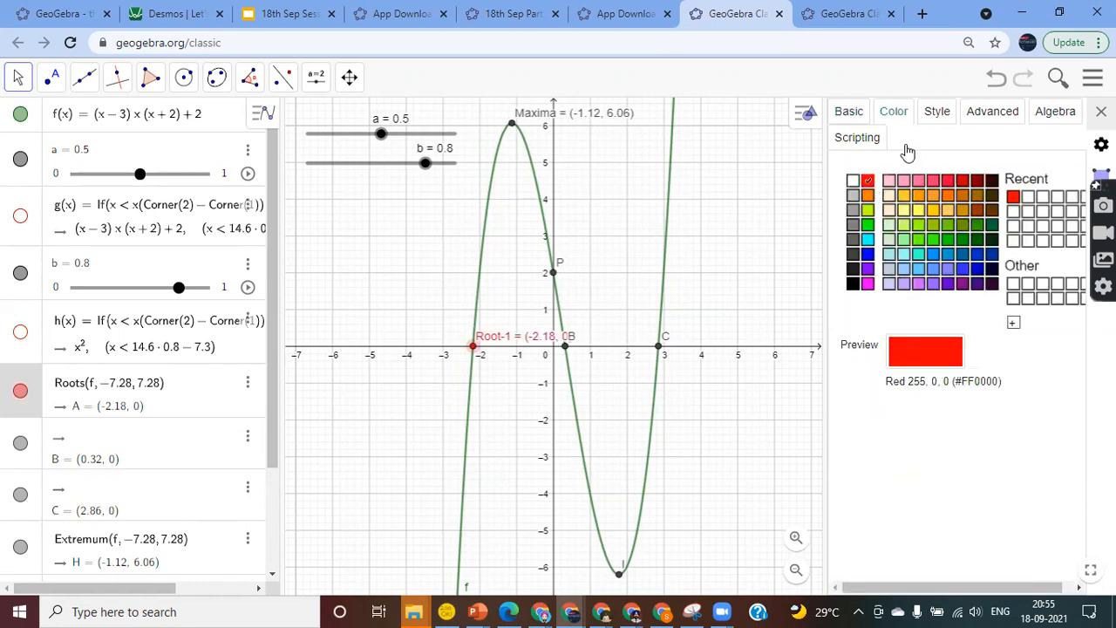
Colour maximum point H blue and close the settings panel
{"action": "left_click", "coordinate": [512, 123]}
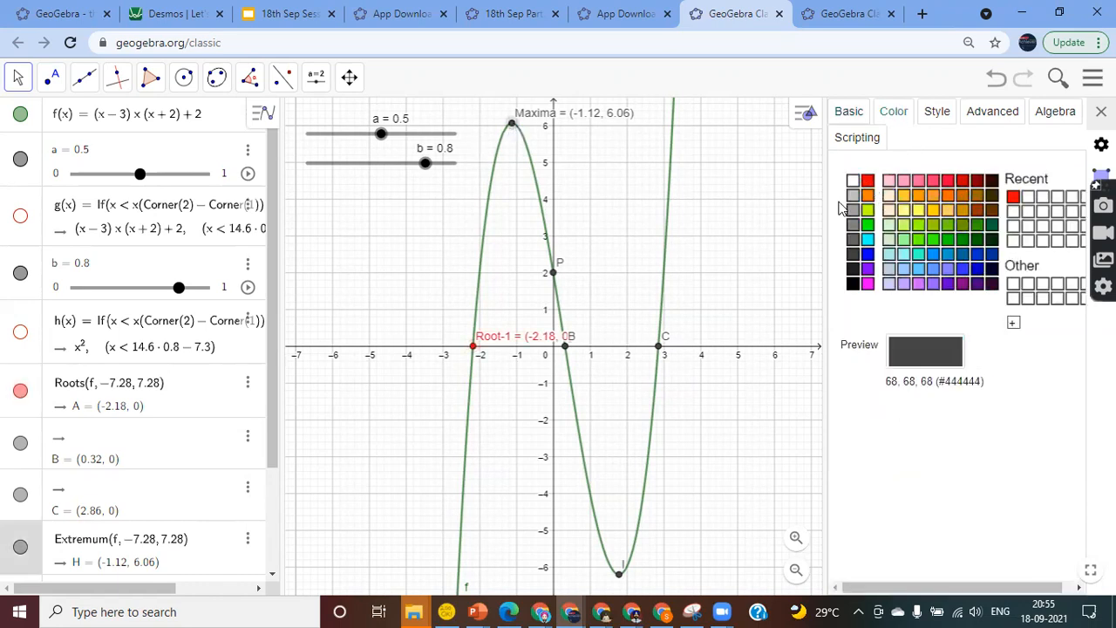
{"action": "left_click", "coordinate": [867, 254]}
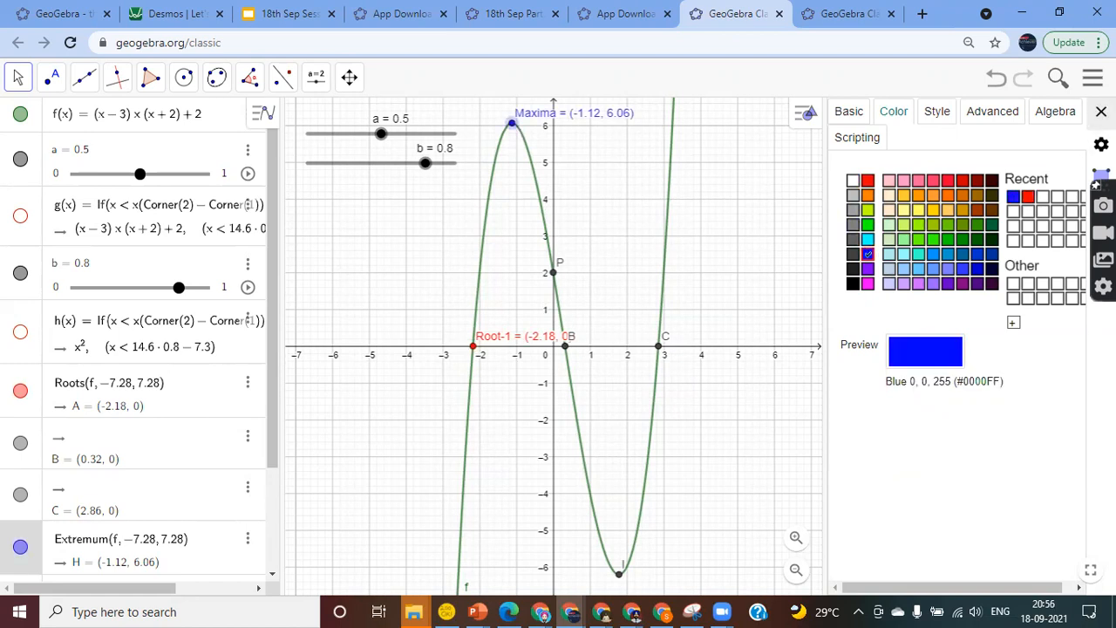
{"action": "left_click", "coordinate": [1102, 111]}
{"action": "left_click_drag", "start_coordinate": [966, 274], "coordinate": [835, 266]}
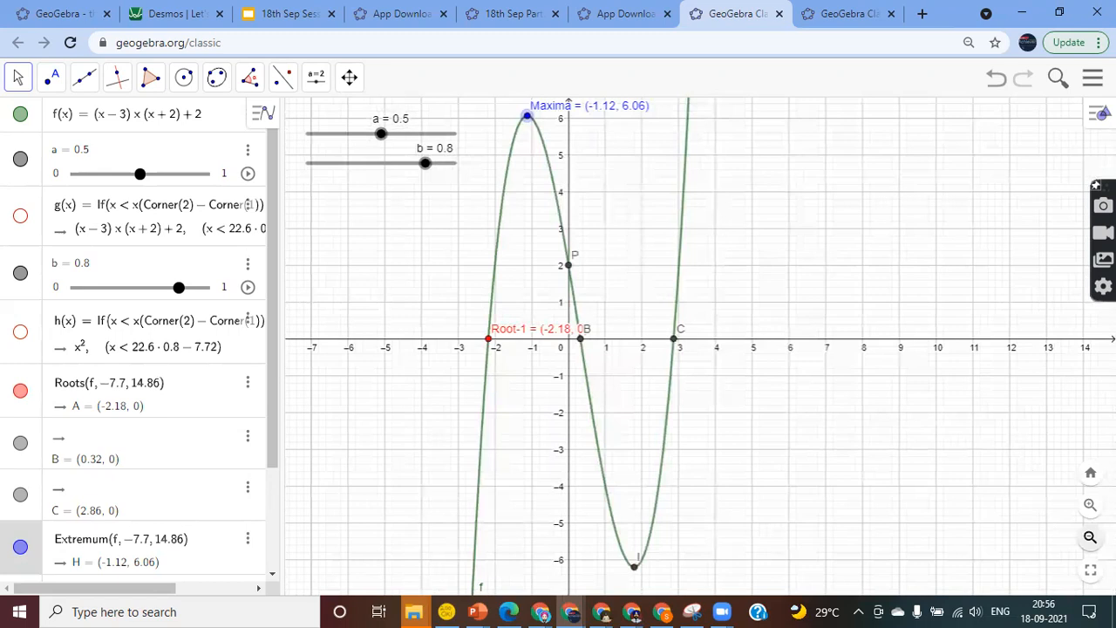
Zoom out and pan the cubic graph, then switch to the x² + 5x + 6 worksheet tab
{"action": "left_click", "coordinate": [1090, 538]}
{"action": "left_click_drag", "start_coordinate": [910, 444], "coordinate": [882, 442]}
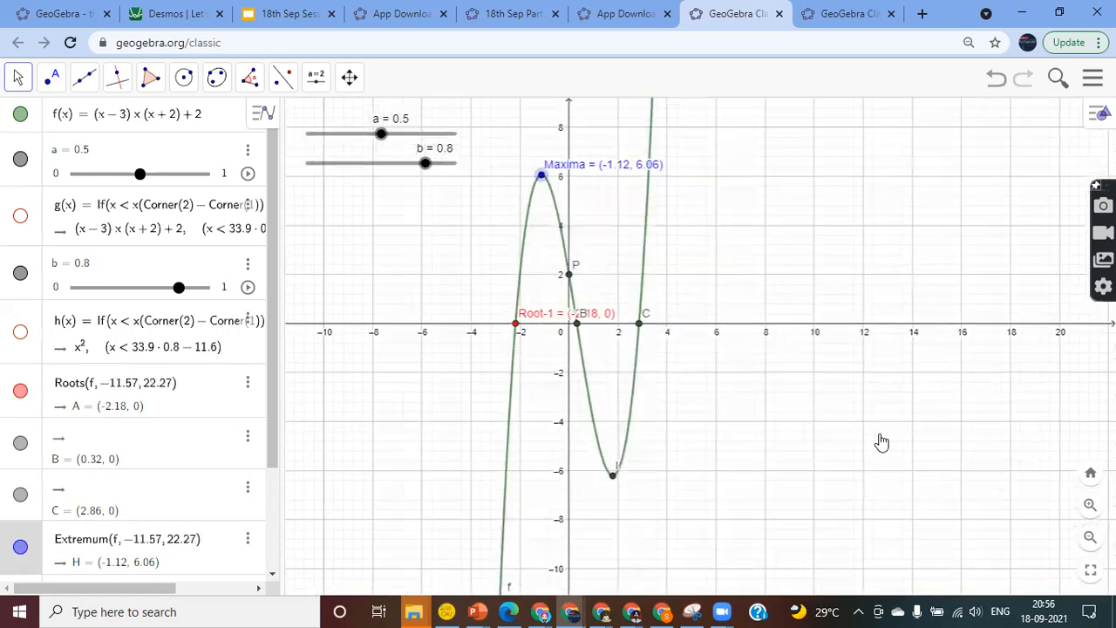
{"action": "left_click_drag", "start_coordinate": [558, 341], "coordinate": [553, 318]}
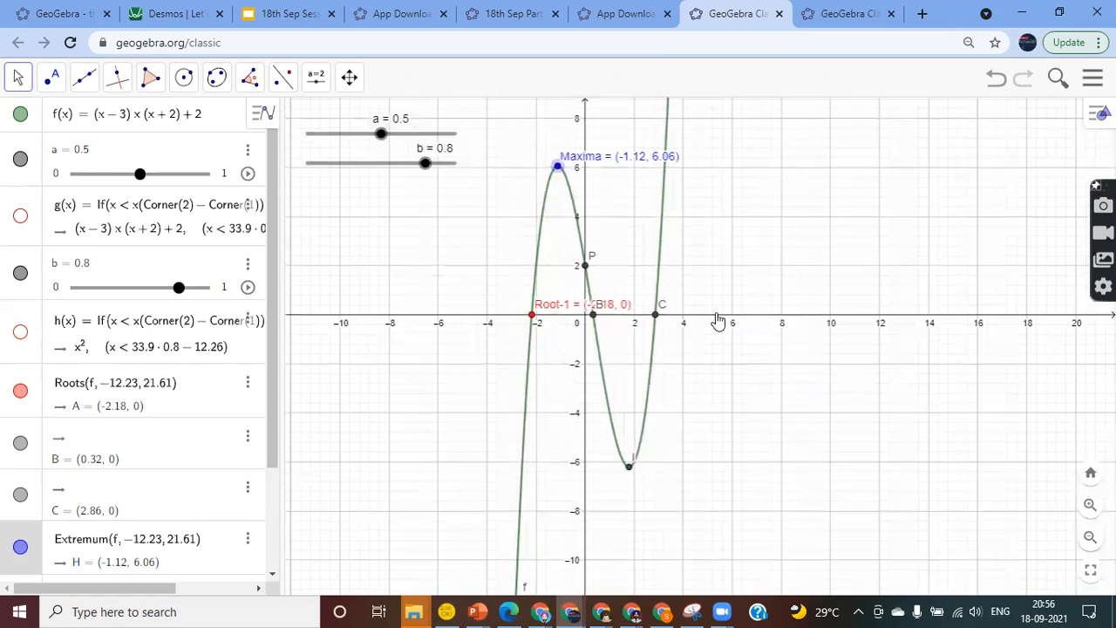
{"action": "mouse_move", "coordinate": [269, 215]}
{"action": "left_mouse_down"}
{"action": "mouse_move", "coordinate": [268, 357]}
{"action": "mouse_move", "coordinate": [268, 223]}
{"action": "left_mouse_up"}
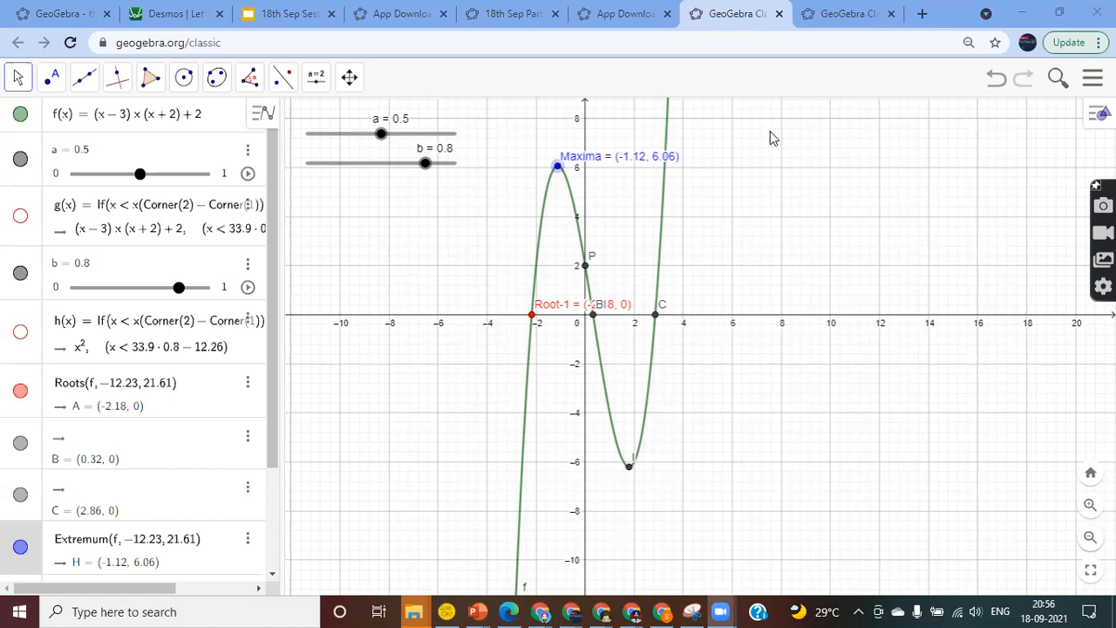
{"action": "left_click", "coordinate": [839, 8]}
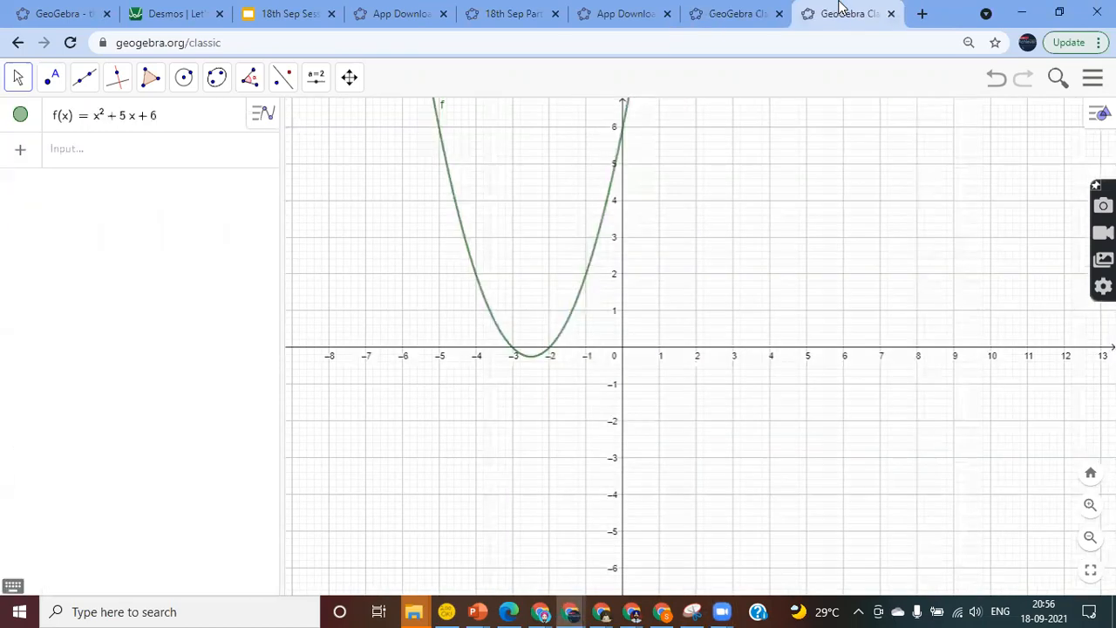
Navigate to geogebra.org, confirming Leave on the worksheet
{"action": "left_click", "coordinate": [756, 47]}
{"action": "type", "text": "g"}
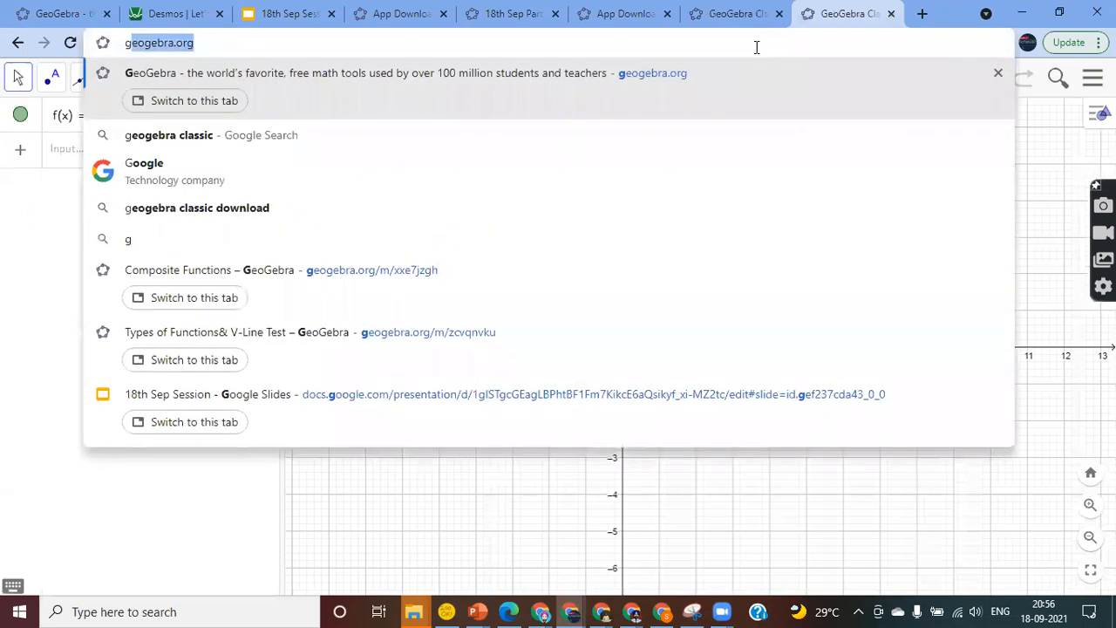
{"action": "key", "text": "Return"}
{"action": "left_click", "coordinate": [653, 134]}
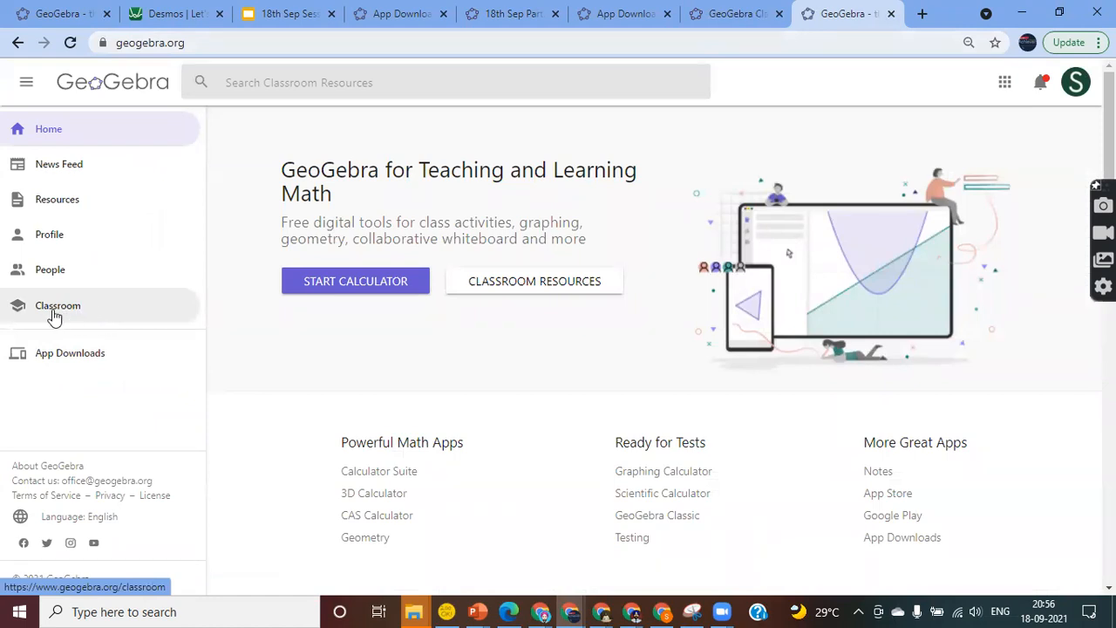
Browse the Classroom and Classroom Resources pages, then open your profile page
{"action": "left_click", "coordinate": [54, 317]}
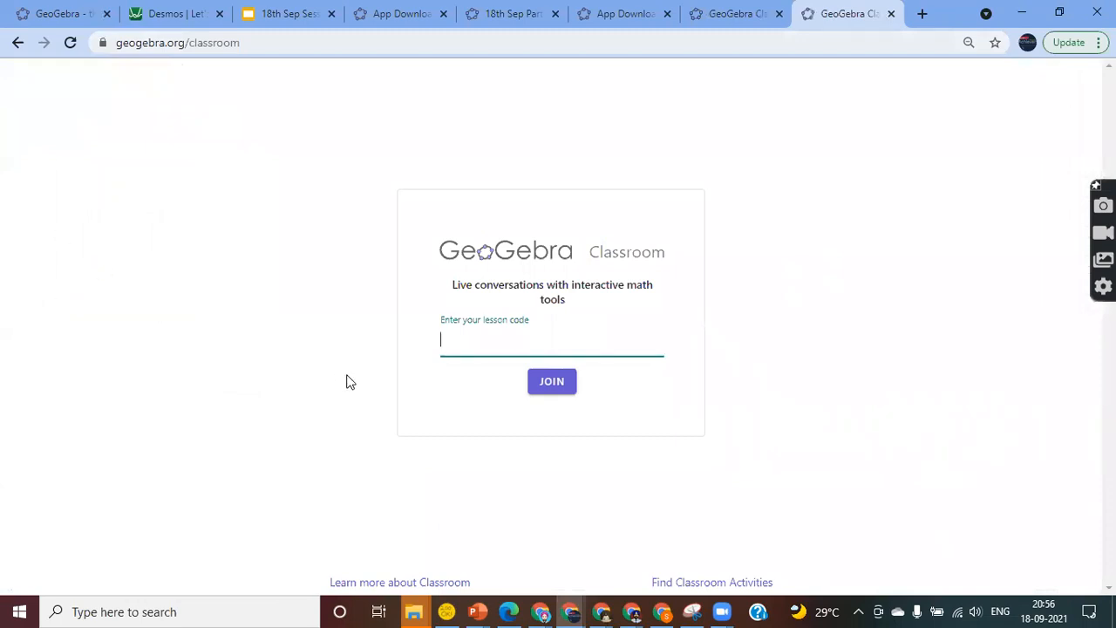
{"action": "left_click", "coordinate": [17, 43]}
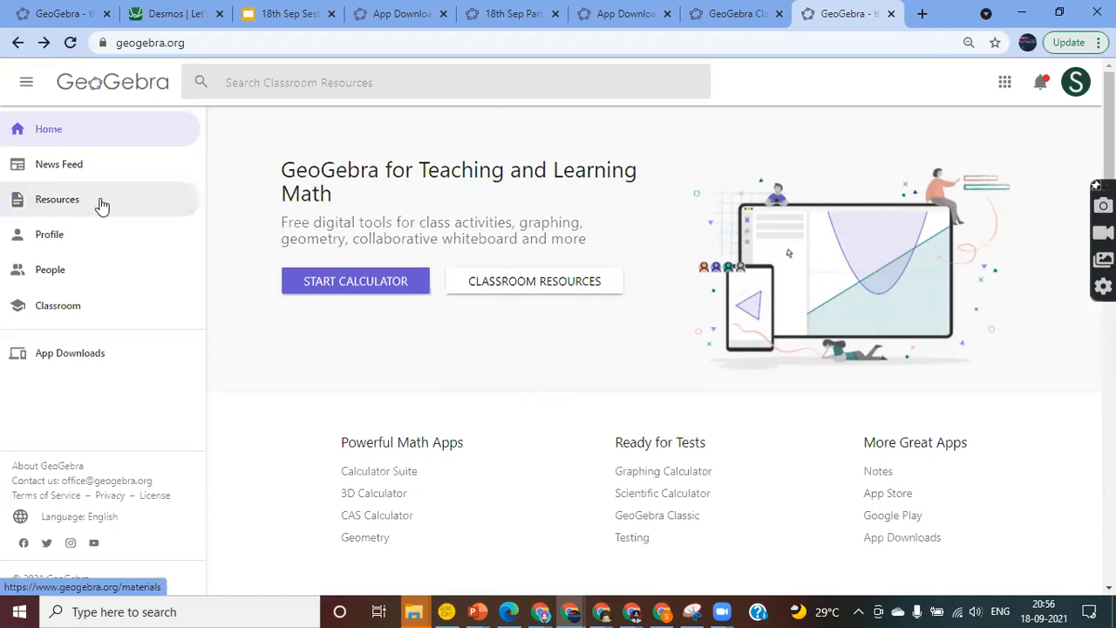
{"action": "left_click", "coordinate": [57, 200]}
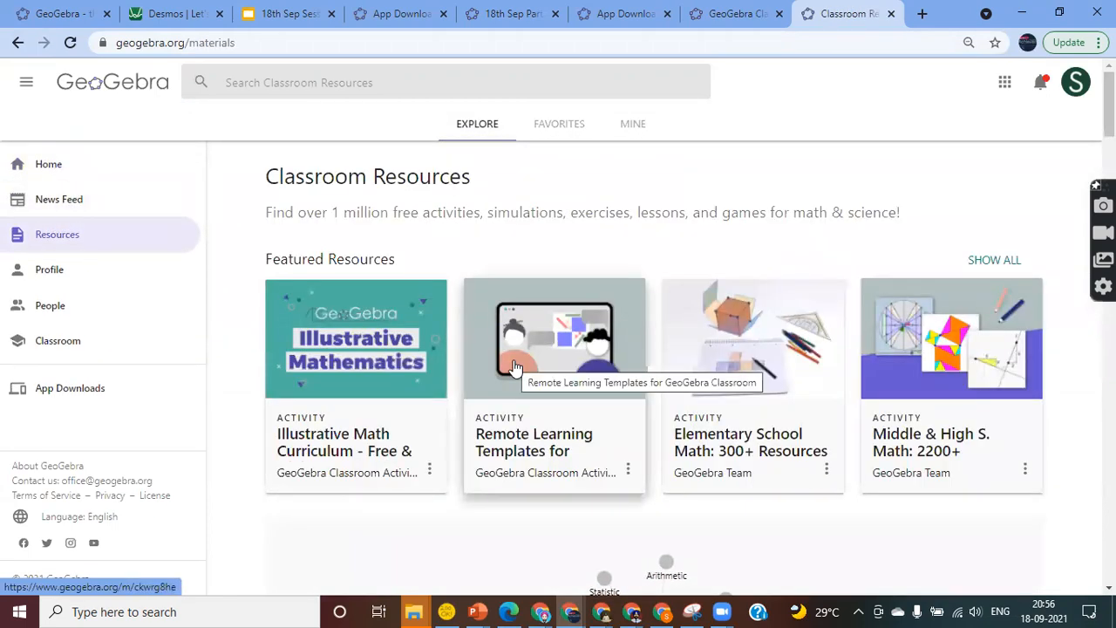
{"action": "scroll", "coordinate": [542, 462], "scroll_direction": "down", "scroll_amount": 4}
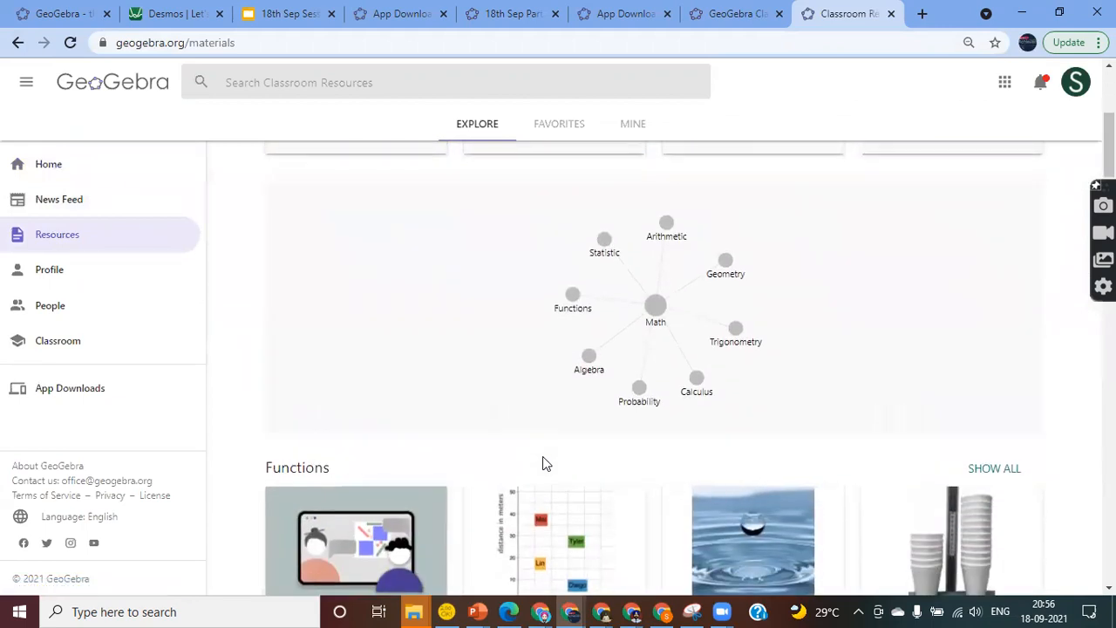
{"action": "scroll", "coordinate": [543, 462], "scroll_direction": "up", "scroll_amount": 2}
{"action": "scroll", "coordinate": [542, 463], "scroll_direction": "down", "scroll_amount": 6}
{"action": "scroll", "coordinate": [542, 462], "scroll_direction": "up", "scroll_amount": 8}
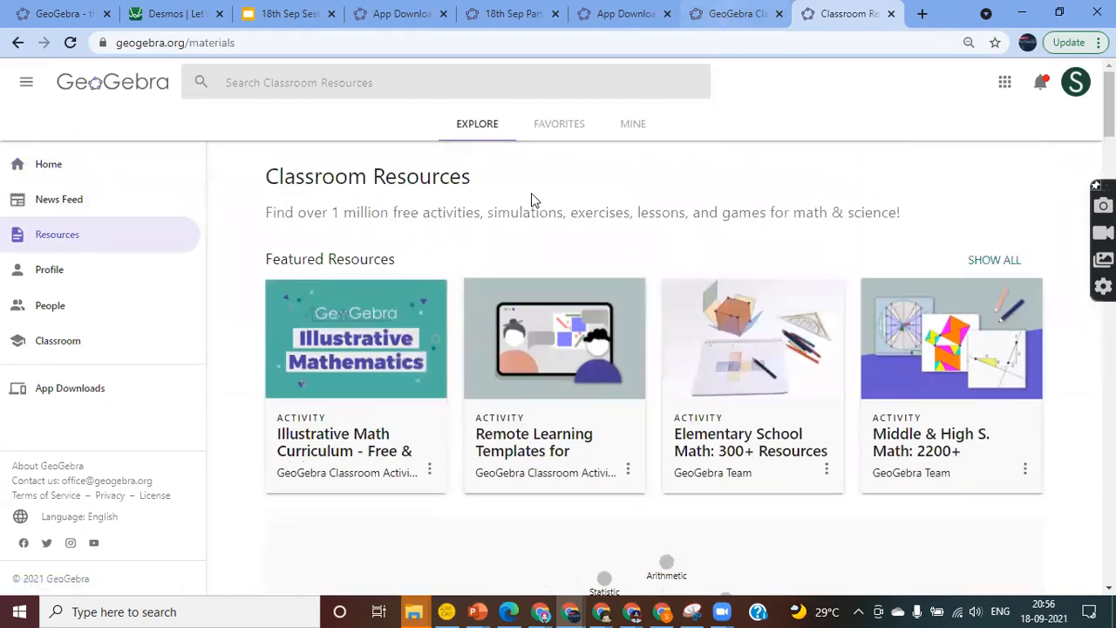
{"action": "left_click", "coordinate": [50, 265]}
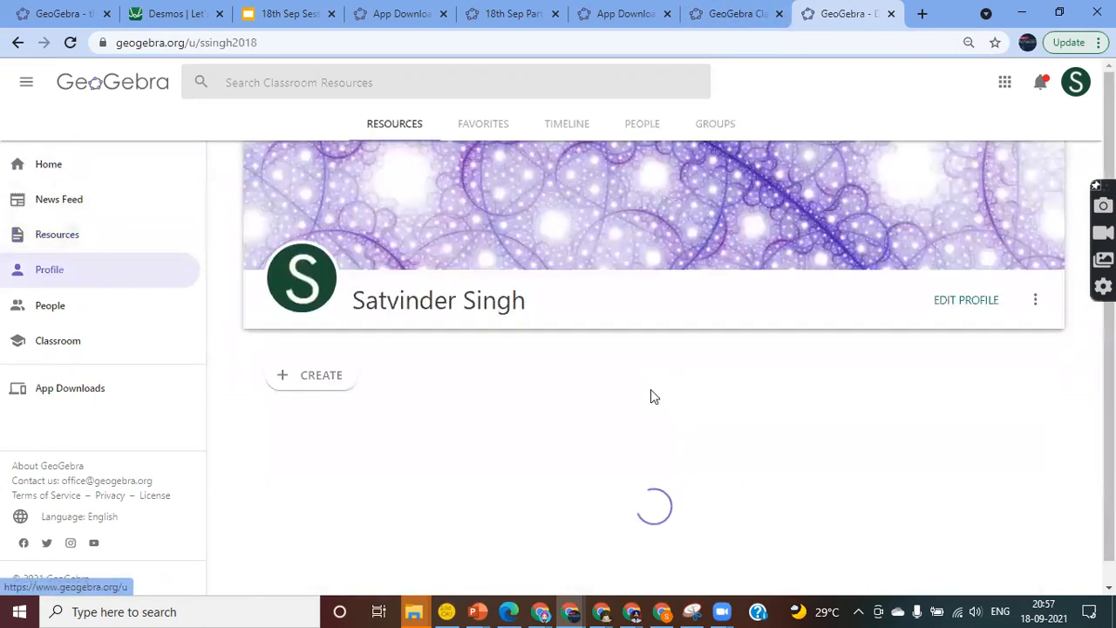
Scroll the profile's resources and open the Composite Functions activity card
{"action": "scroll", "coordinate": [686, 413], "scroll_direction": "down", "scroll_amount": 3}
{"action": "scroll", "coordinate": [822, 422], "scroll_direction": "down", "scroll_amount": 2}
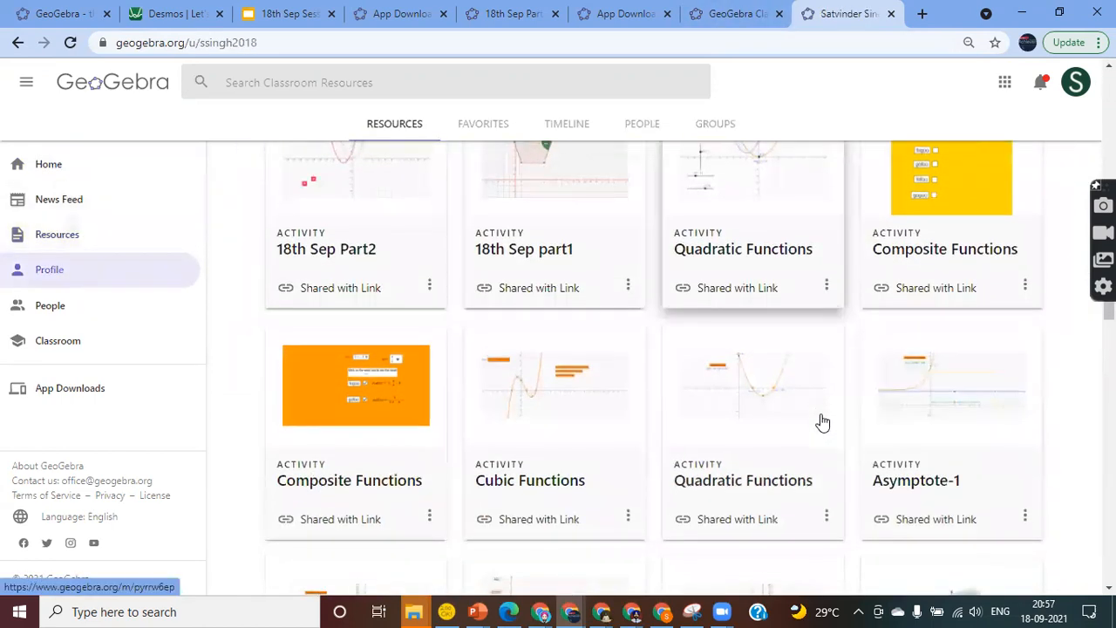
{"action": "scroll", "coordinate": [967, 328], "scroll_direction": "up", "scroll_amount": 1}
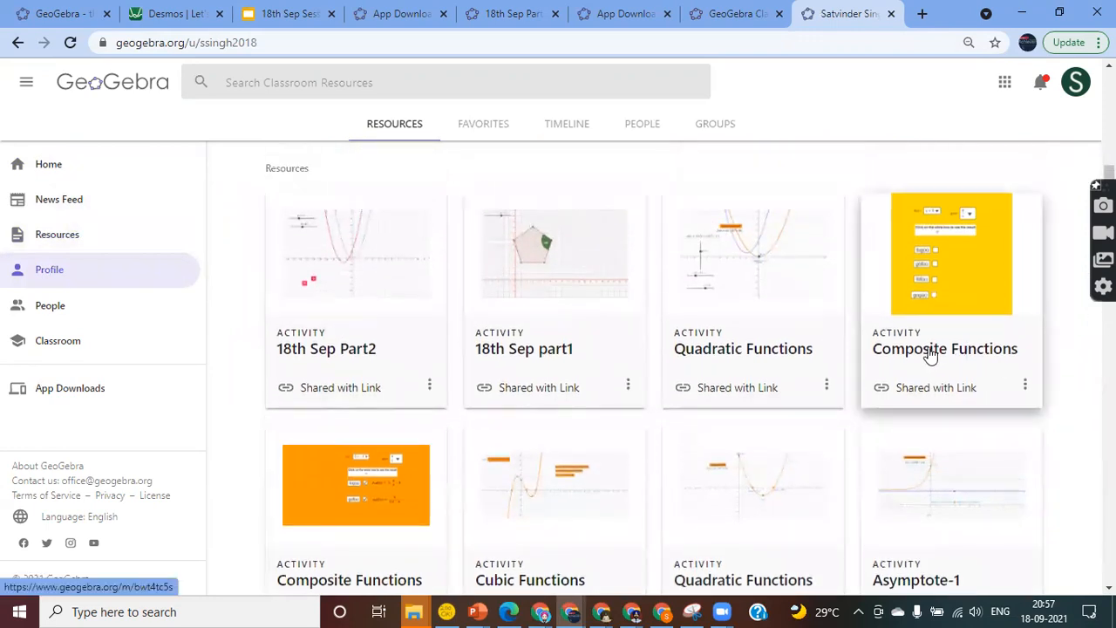
{"action": "left_click", "coordinate": [930, 353]}
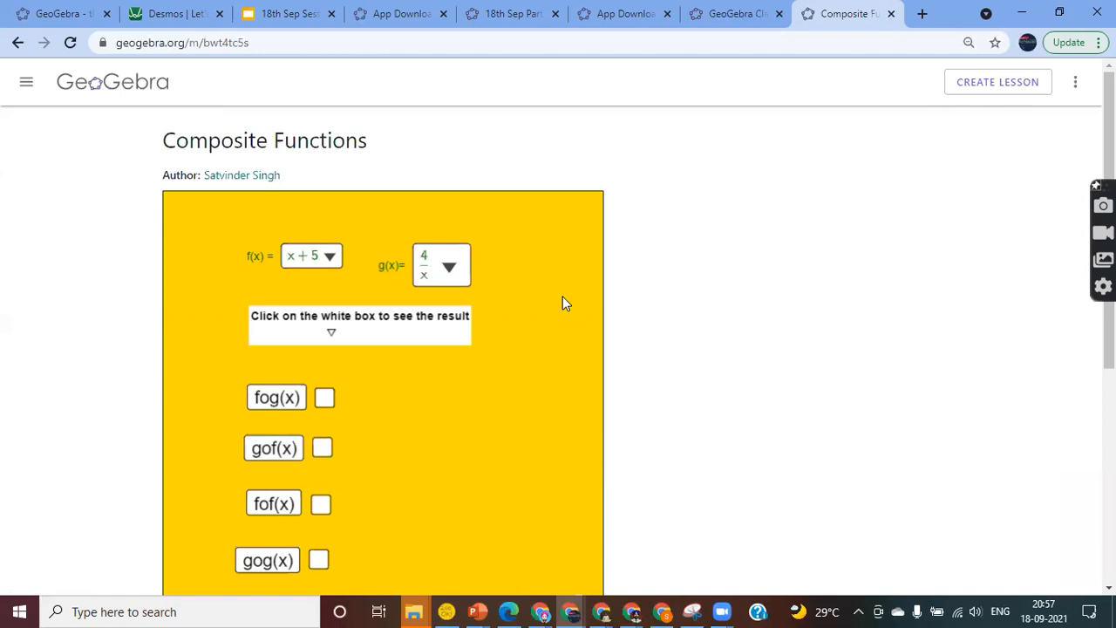
Create the 'Composite Functions' lesson and copy its join link for students
{"action": "left_click", "coordinate": [990, 87]}
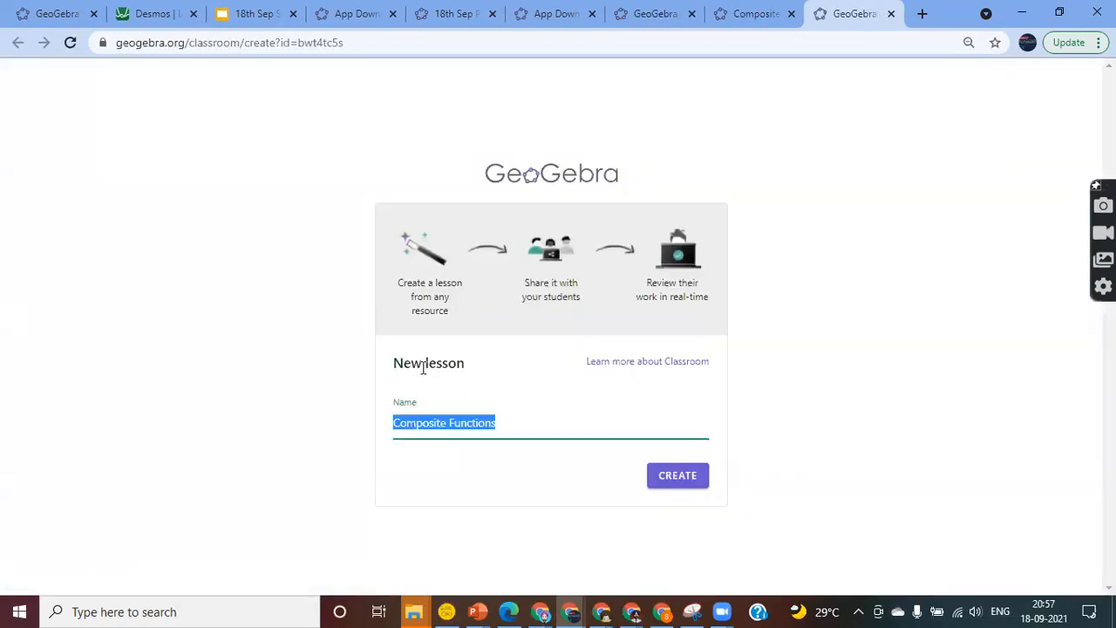
{"action": "left_click", "coordinate": [678, 479]}
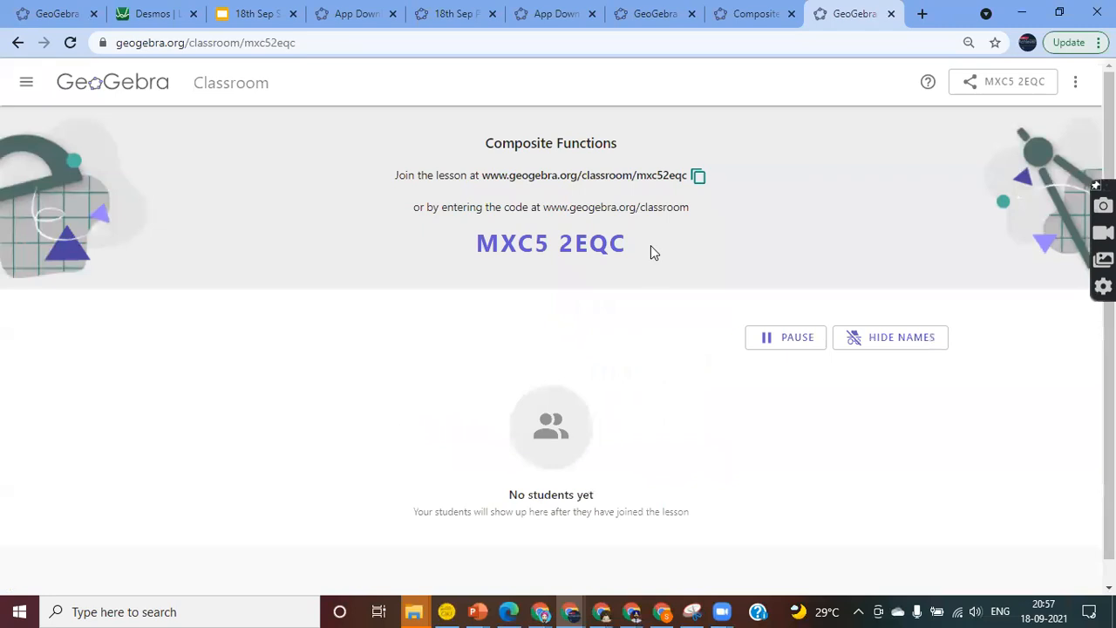
{"action": "left_click", "coordinate": [698, 178]}
{"action": "left_click", "coordinate": [697, 373]}
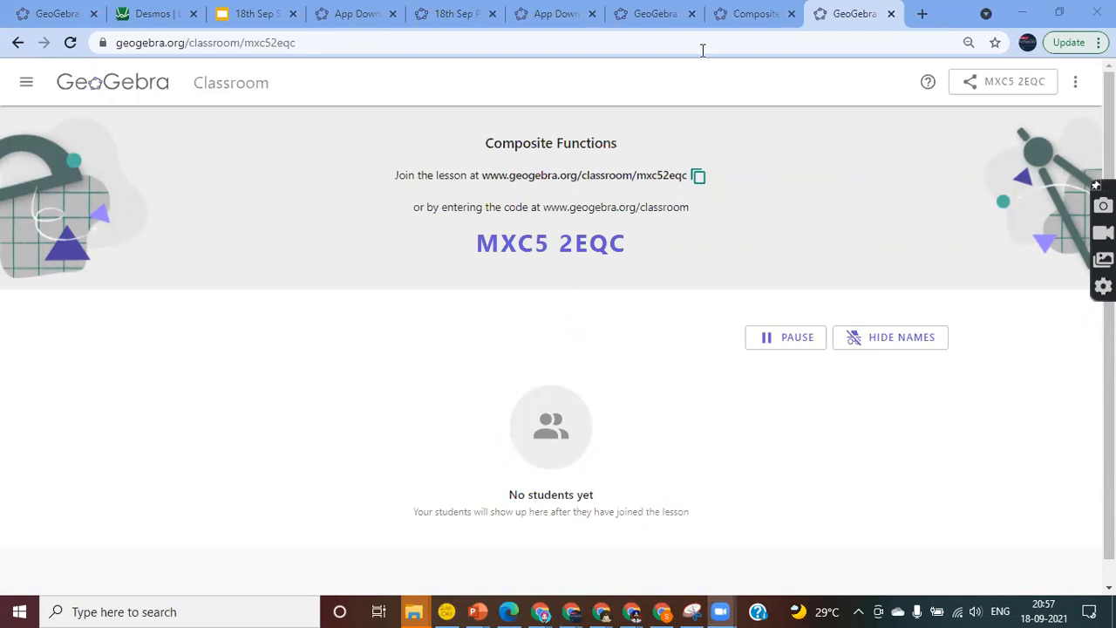
Go back through the open tabs to the live Classroom lesson overview
{"action": "left_click", "coordinate": [756, 13]}
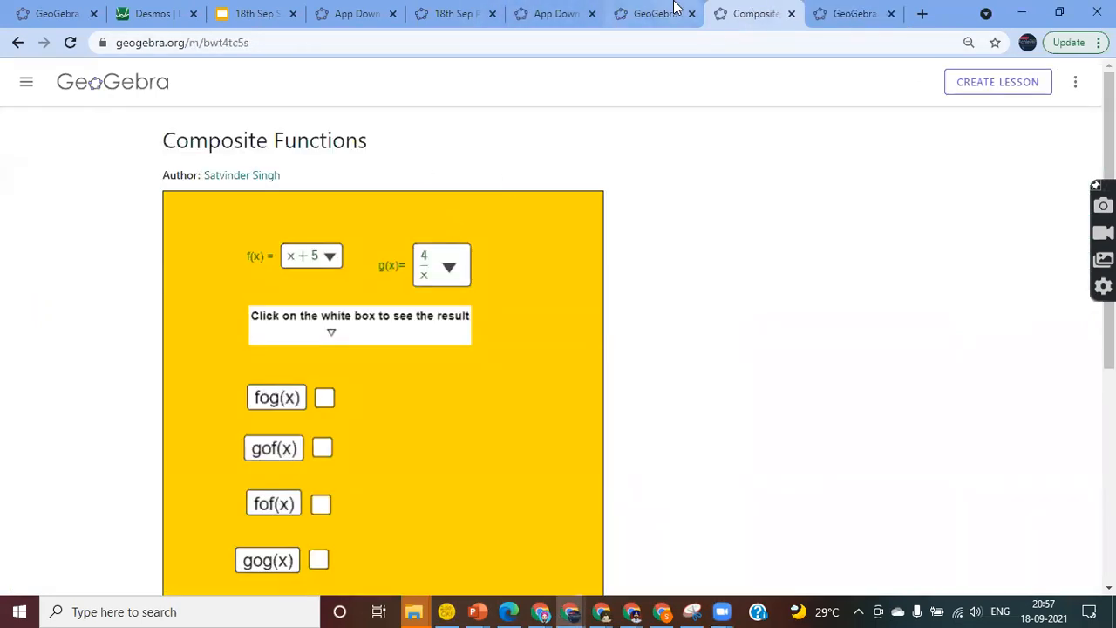
{"action": "left_click", "coordinate": [667, 12]}
{"action": "left_click", "coordinate": [755, 13]}
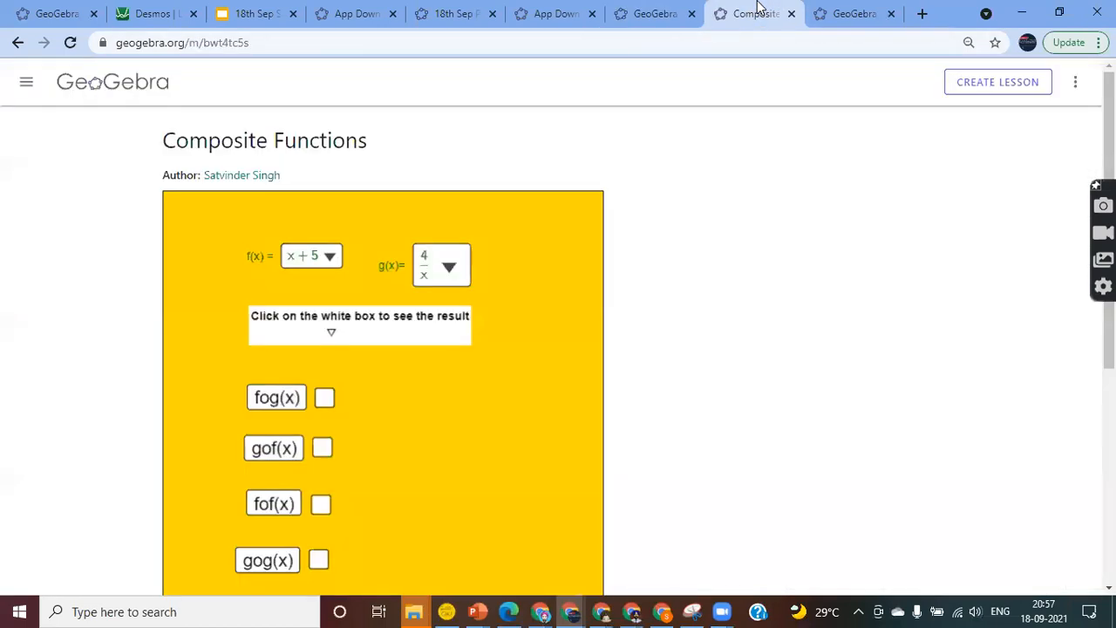
{"action": "left_click", "coordinate": [848, 16]}
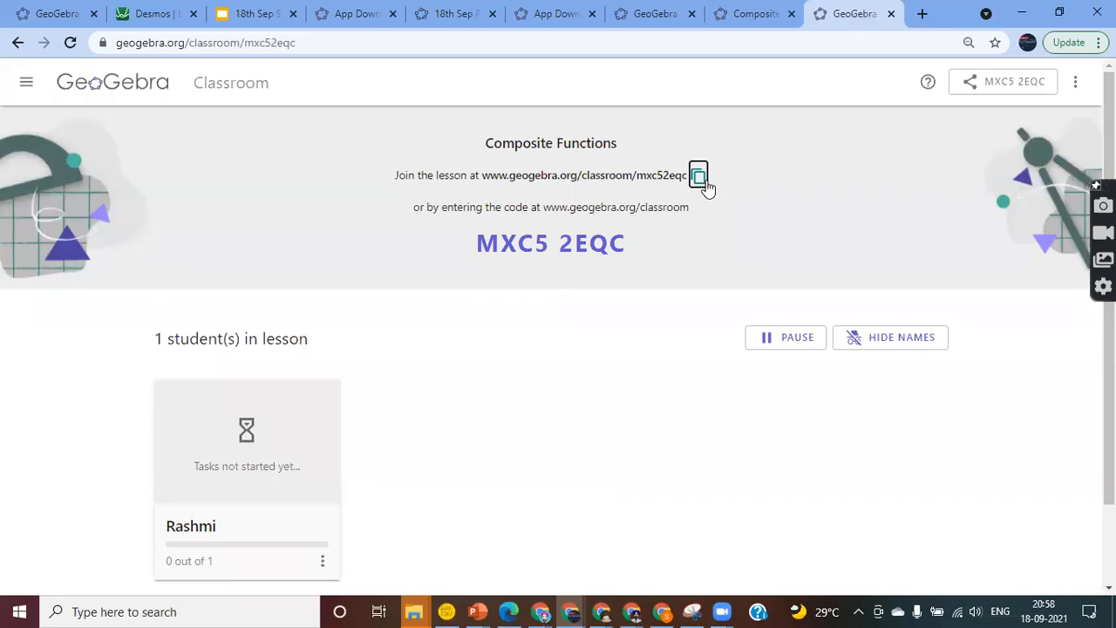
Scroll down to the student cards and open the third student's results page
{"action": "left_click_drag", "start_coordinate": [478, 247], "coordinate": [624, 248]}
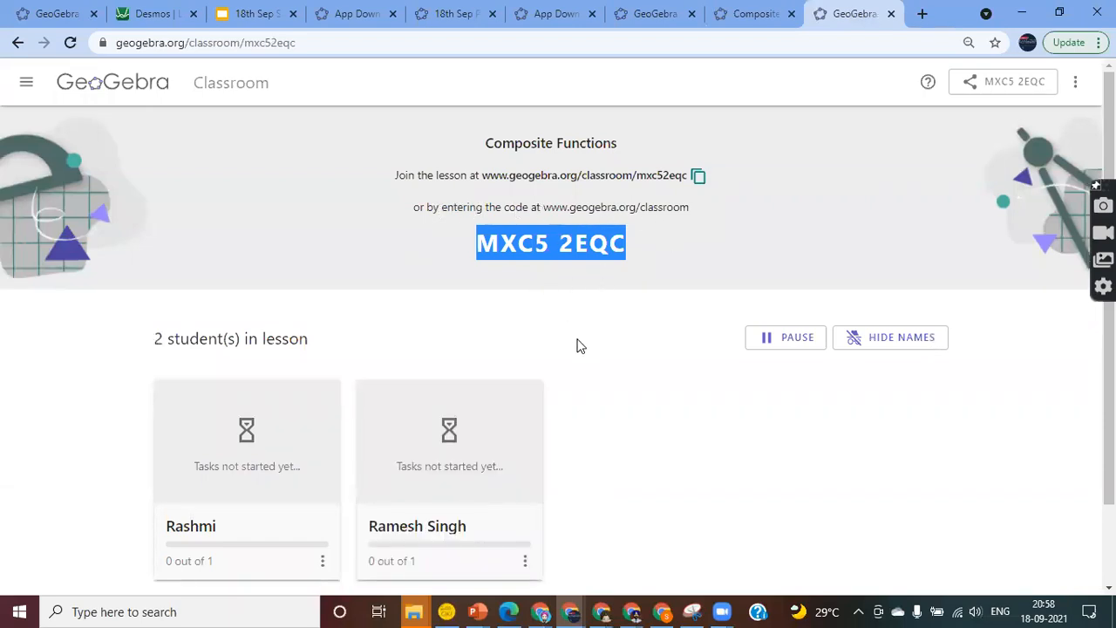
{"action": "left_click", "coordinate": [644, 251]}
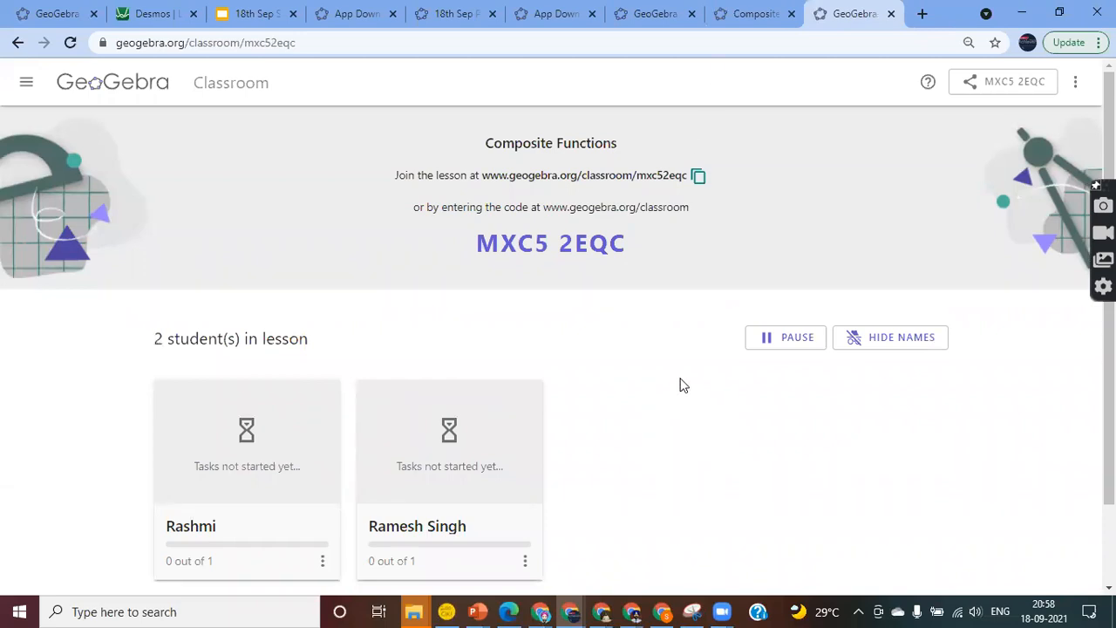
{"action": "scroll", "coordinate": [684, 386], "scroll_direction": "down", "scroll_amount": 1}
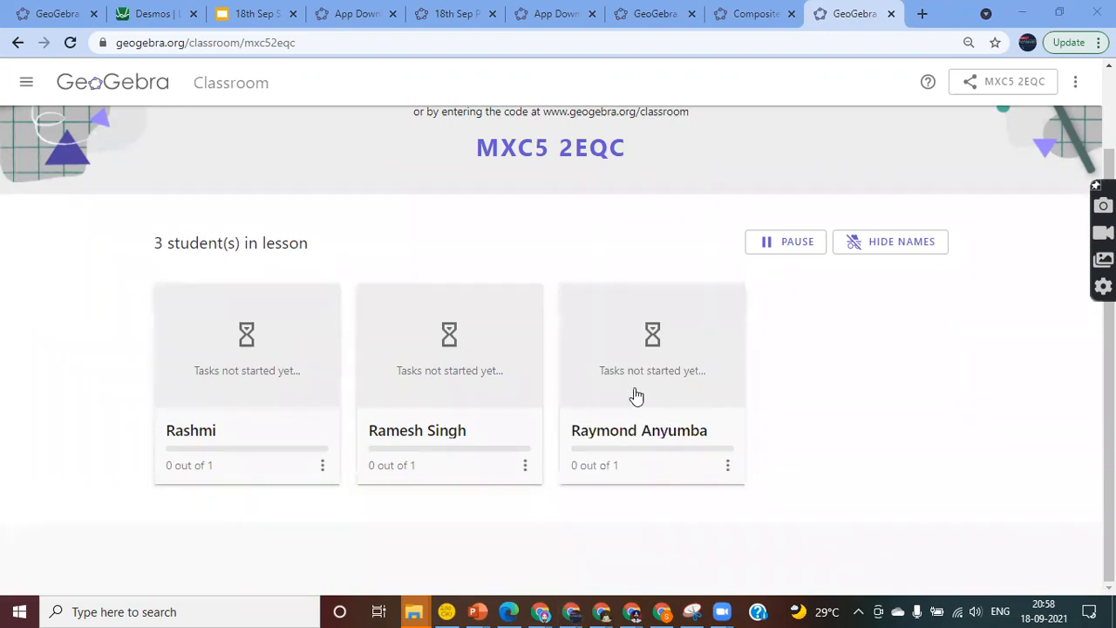
{"action": "left_click", "coordinate": [641, 392]}
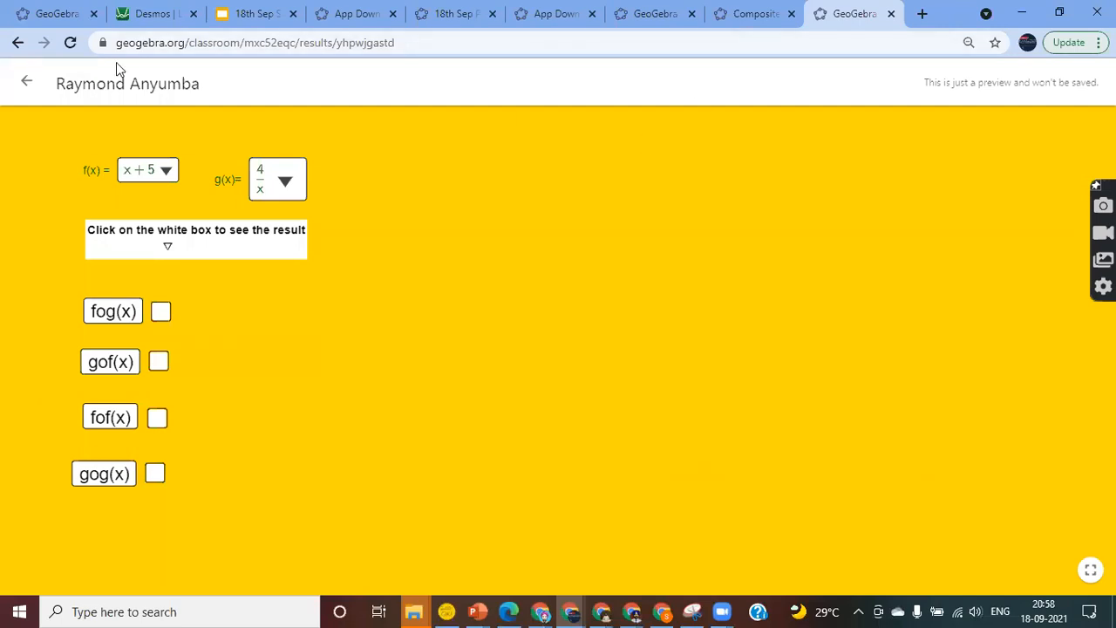
Reopen the third student's updated results and tick gof(x), fof(x) and gog(x) to show them
{"action": "left_click", "coordinate": [27, 82]}
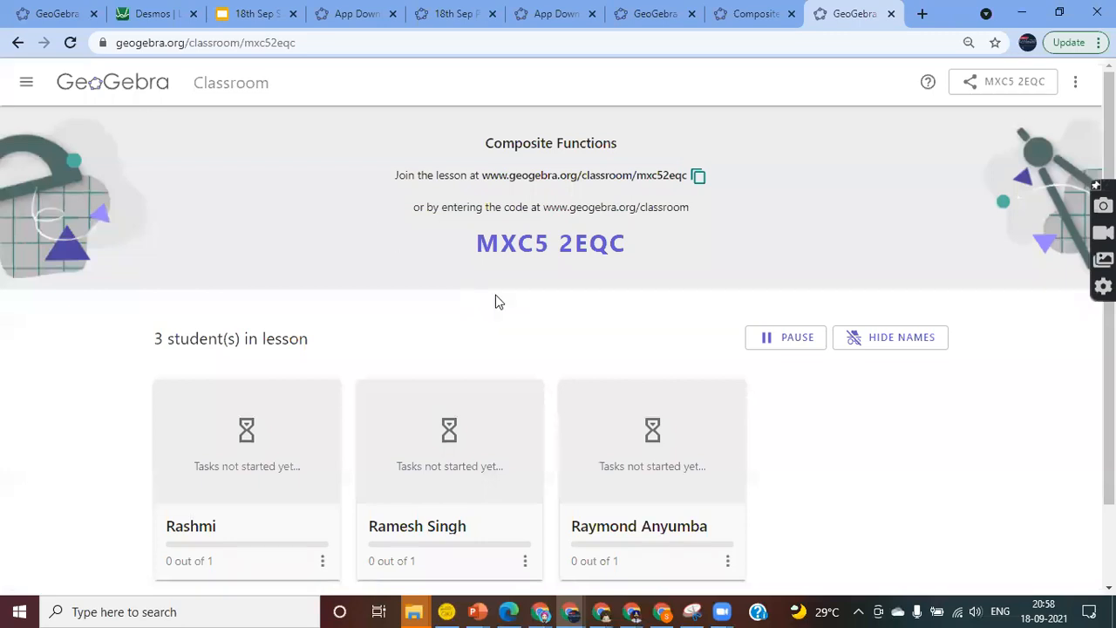
{"action": "scroll", "coordinate": [495, 302], "scroll_direction": "down", "scroll_amount": 1}
{"action": "scroll", "coordinate": [495, 302], "scroll_direction": "up", "scroll_amount": 1}
{"action": "scroll", "coordinate": [817, 446], "scroll_direction": "down", "scroll_amount": 1}
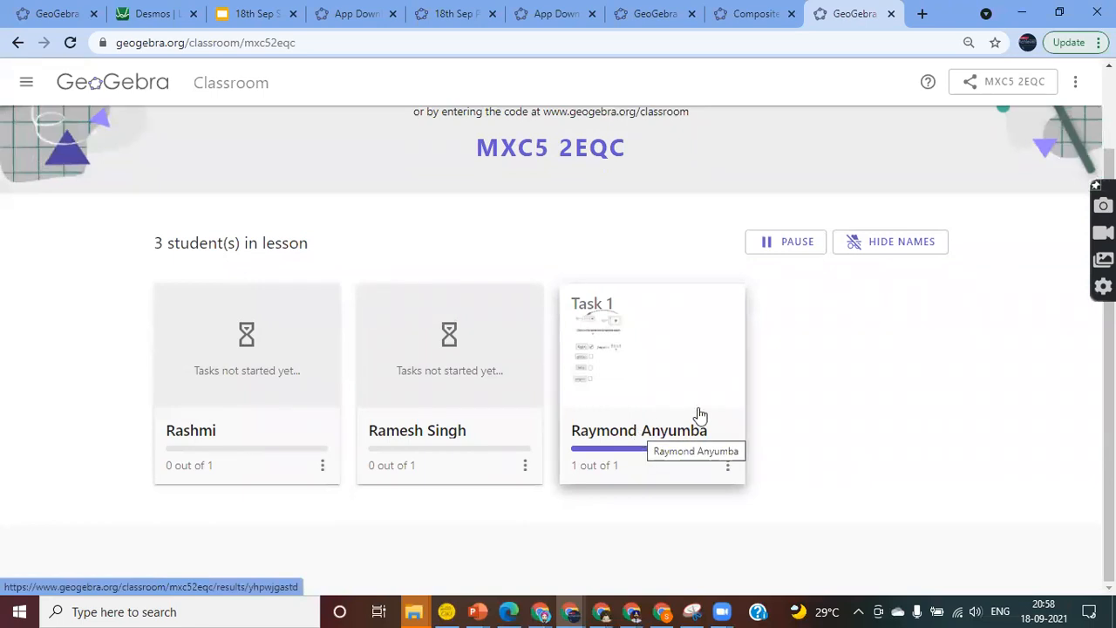
{"action": "left_click", "coordinate": [640, 391]}
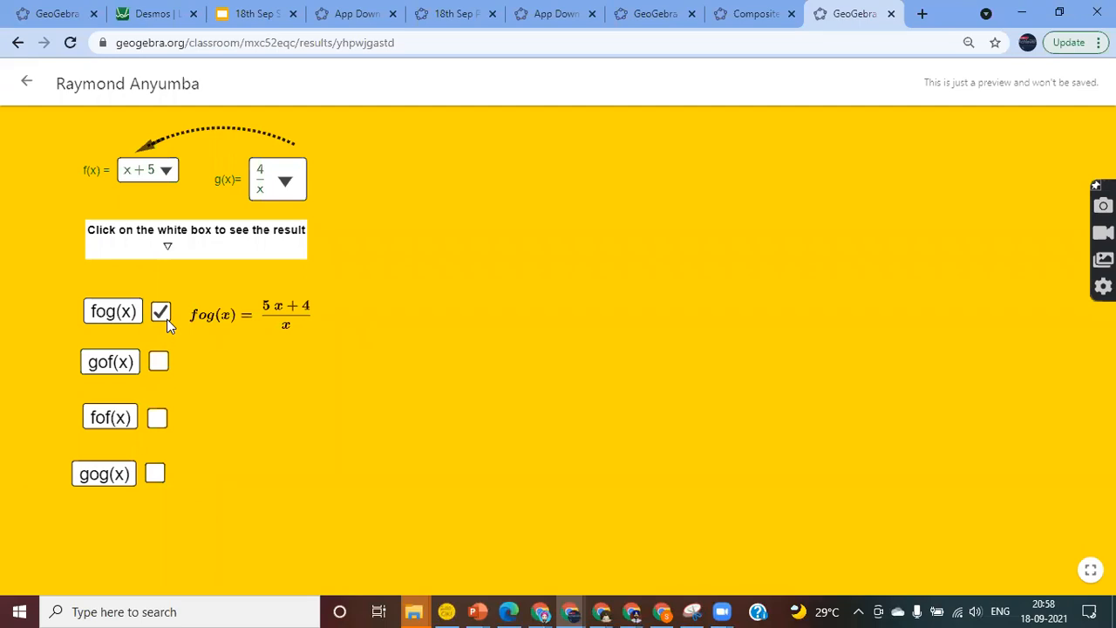
{"action": "left_click", "coordinate": [161, 365]}
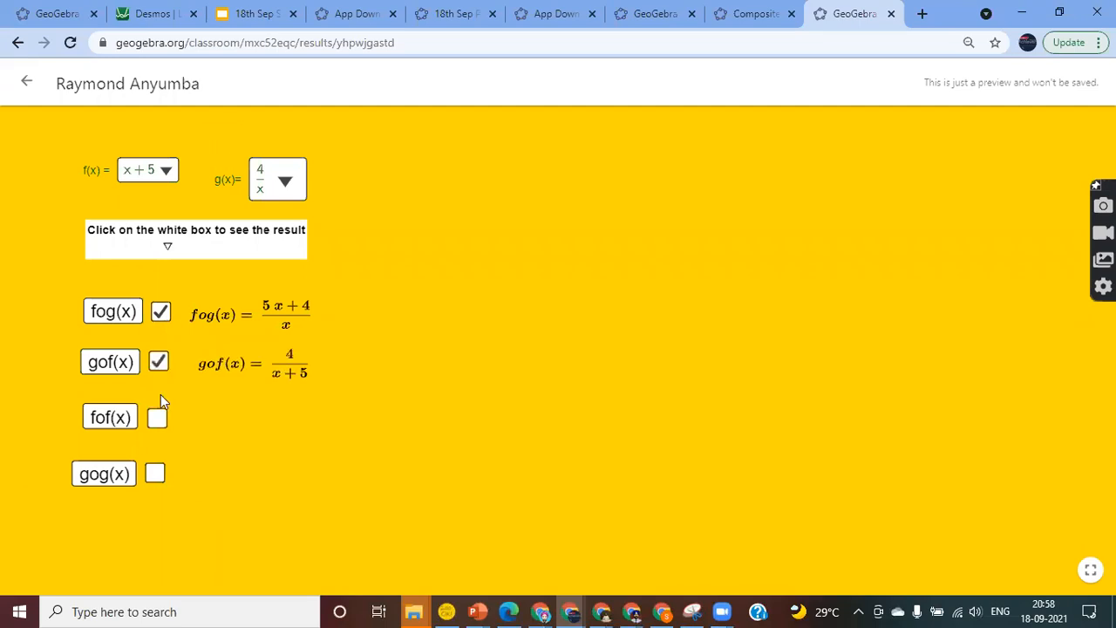
{"action": "left_click", "coordinate": [158, 418]}
{"action": "left_click", "coordinate": [156, 472]}
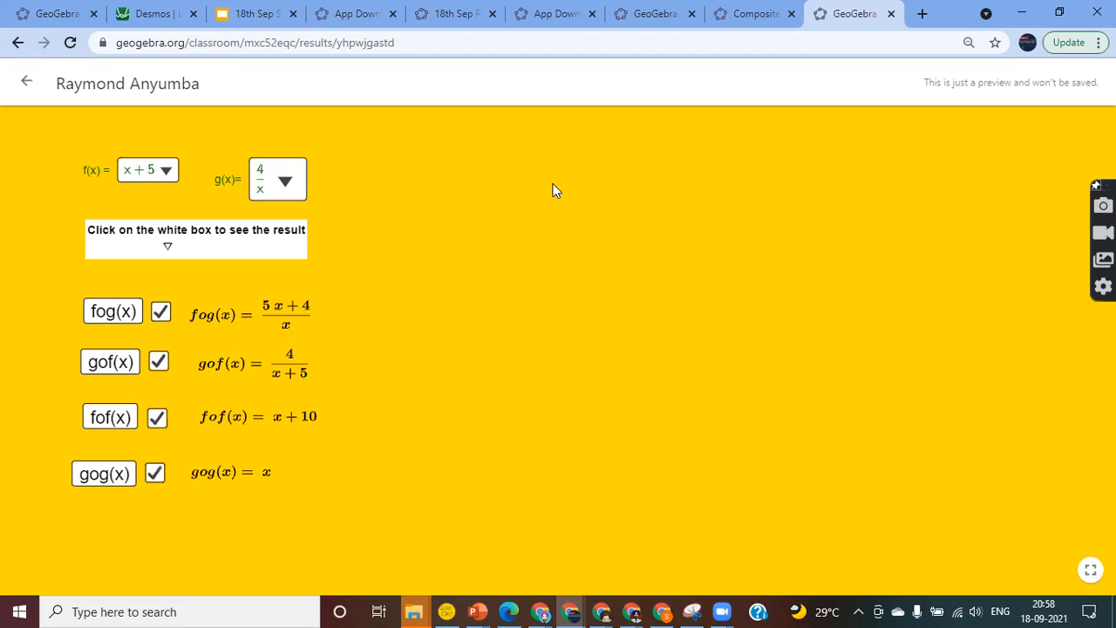
Glance at the Composite Functions activity options, then go back to the lesson's student overview
{"action": "left_click", "coordinate": [754, 12]}
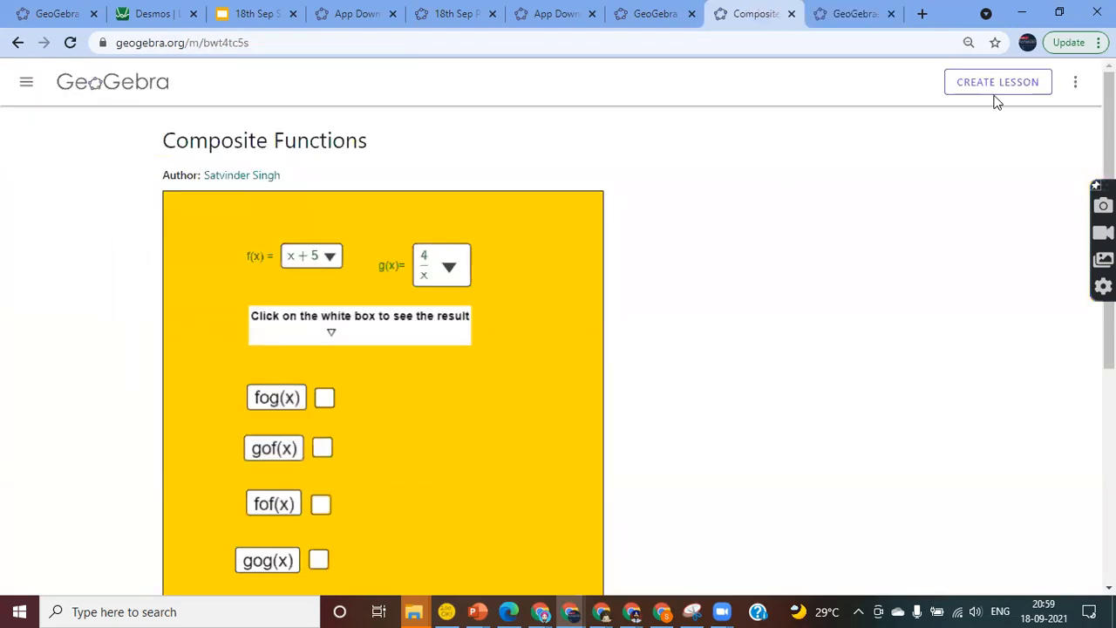
{"action": "left_click", "coordinate": [1075, 84]}
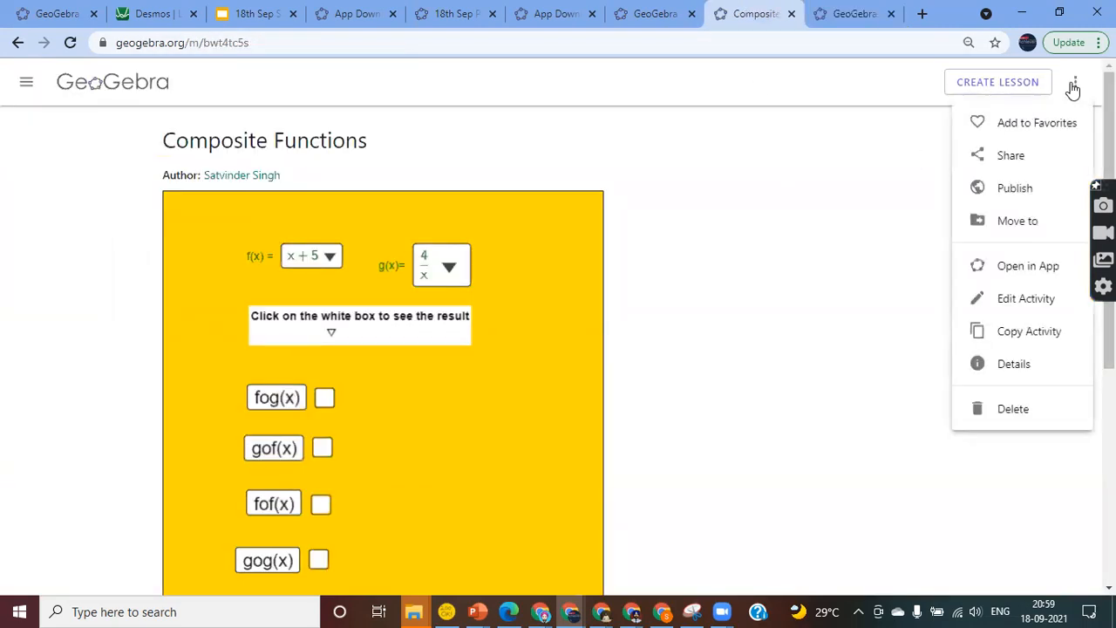
{"action": "left_click", "coordinate": [862, 190]}
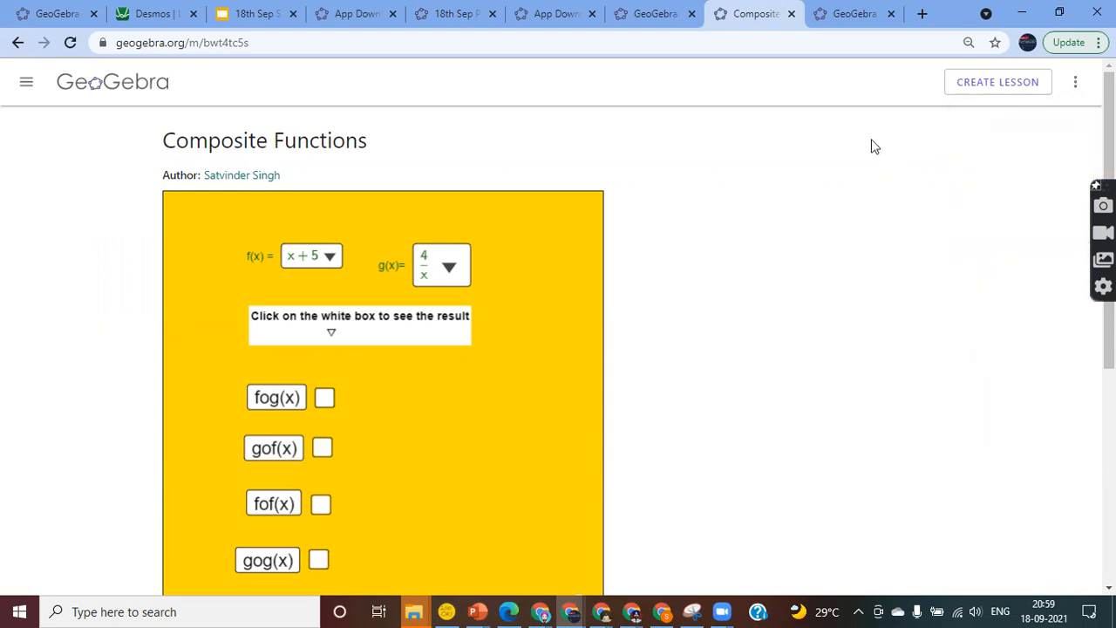
{"action": "scroll", "coordinate": [817, 187], "scroll_direction": "down", "scroll_amount": 4}
{"action": "scroll", "coordinate": [817, 186], "scroll_direction": "up", "scroll_amount": 4}
{"action": "left_click", "coordinate": [826, 9]}
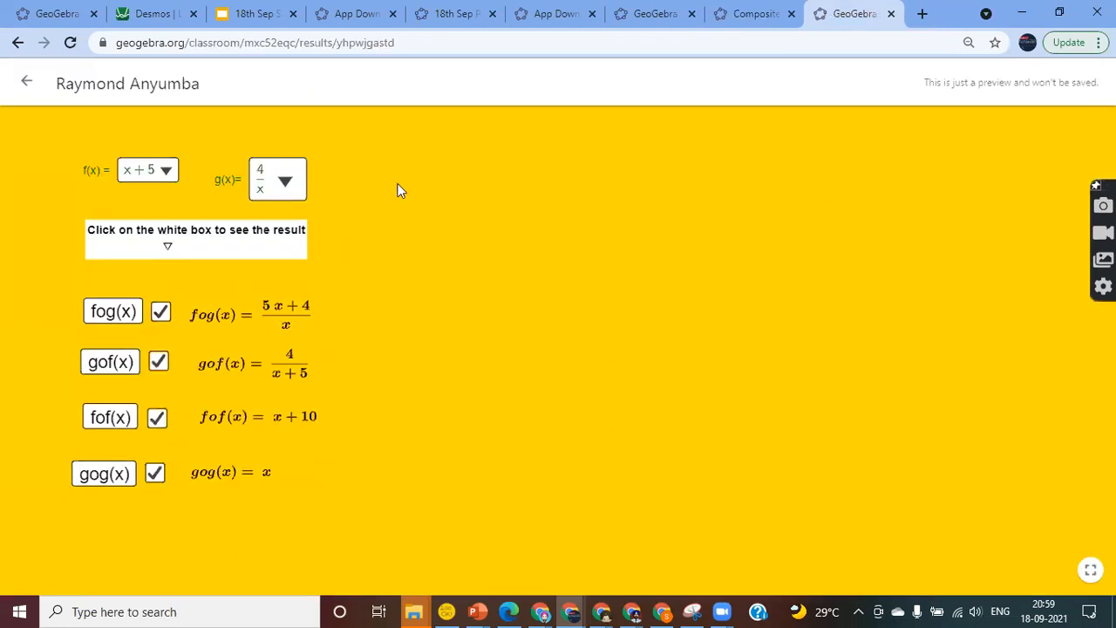
{"action": "left_click", "coordinate": [29, 84]}
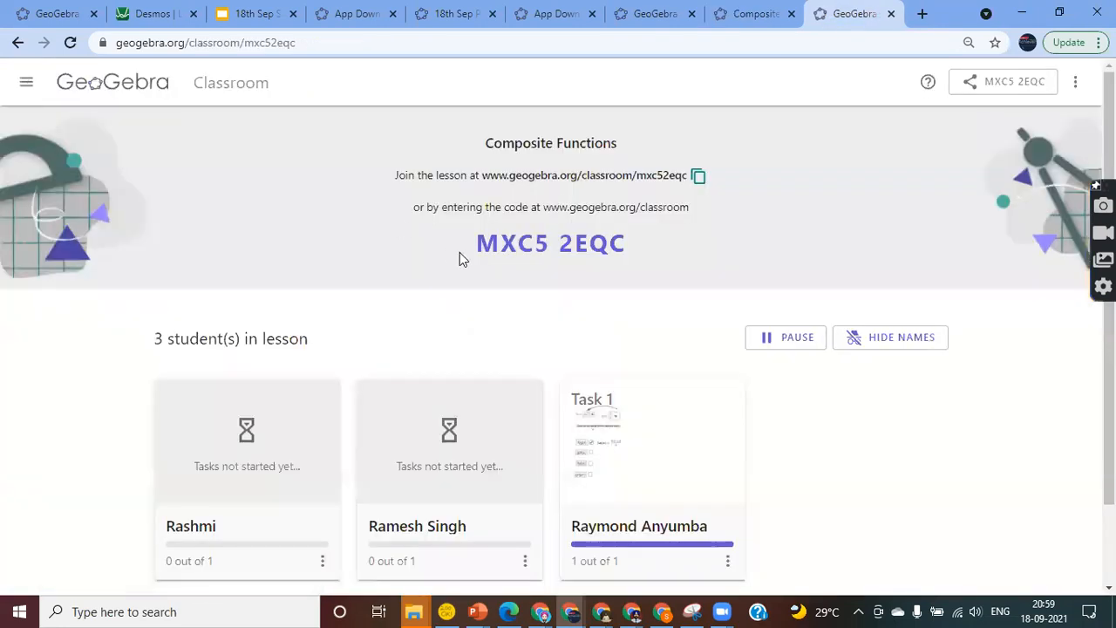
Pause the Composite Functions lesson for all students and check the paused-lesson banner
{"action": "scroll", "coordinate": [460, 252], "scroll_direction": "down", "scroll_amount": 2}
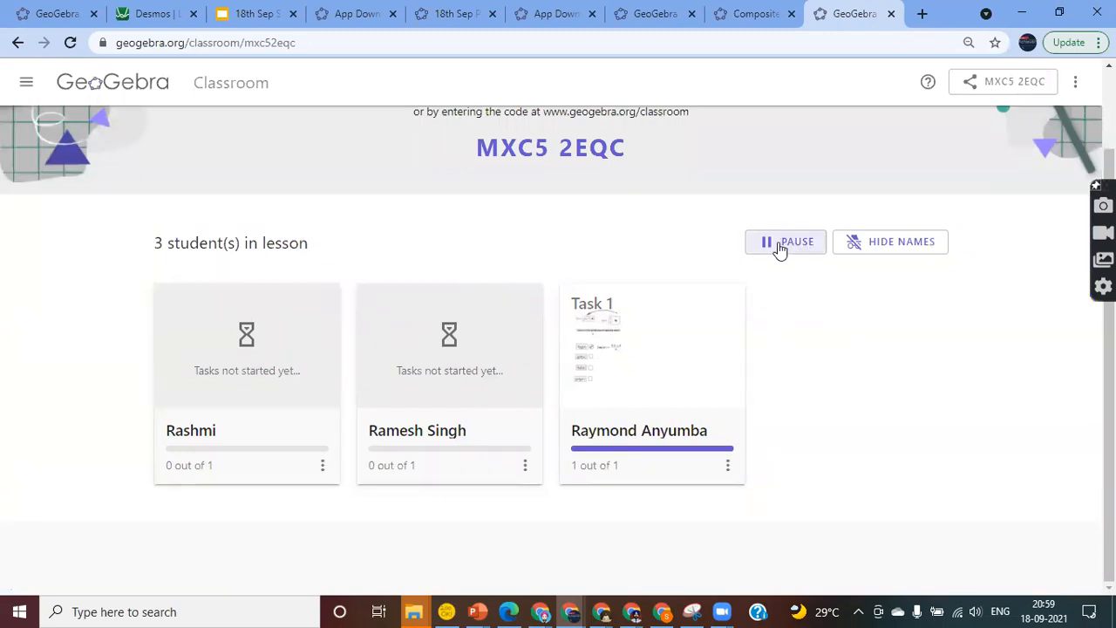
{"action": "left_click", "coordinate": [785, 243]}
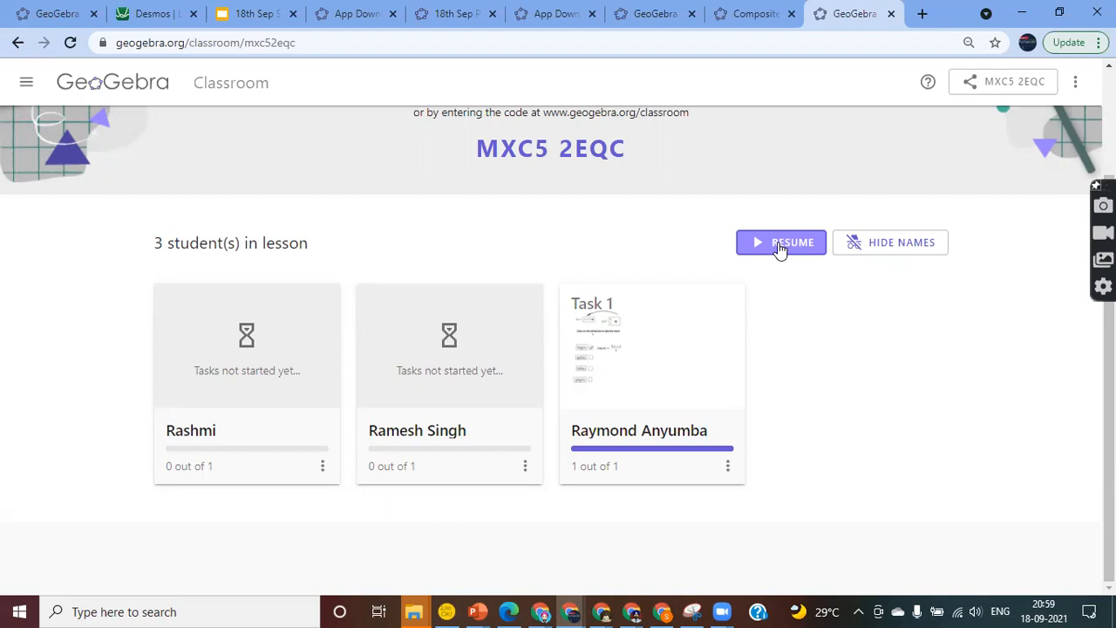
{"action": "scroll", "coordinate": [781, 249], "scroll_direction": "up", "scroll_amount": 2}
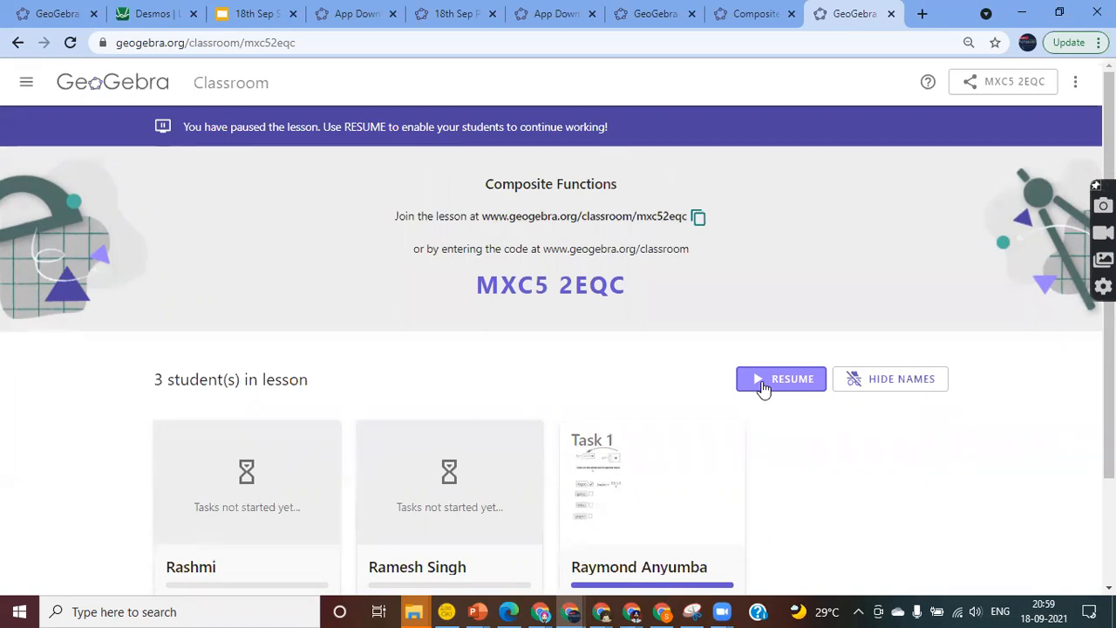
{"action": "left_click", "coordinate": [746, 10]}
In the cubic worksheet, type tan and browse the Tangent command forms, then cancel the entry
{"action": "left_click", "coordinate": [664, 11]}
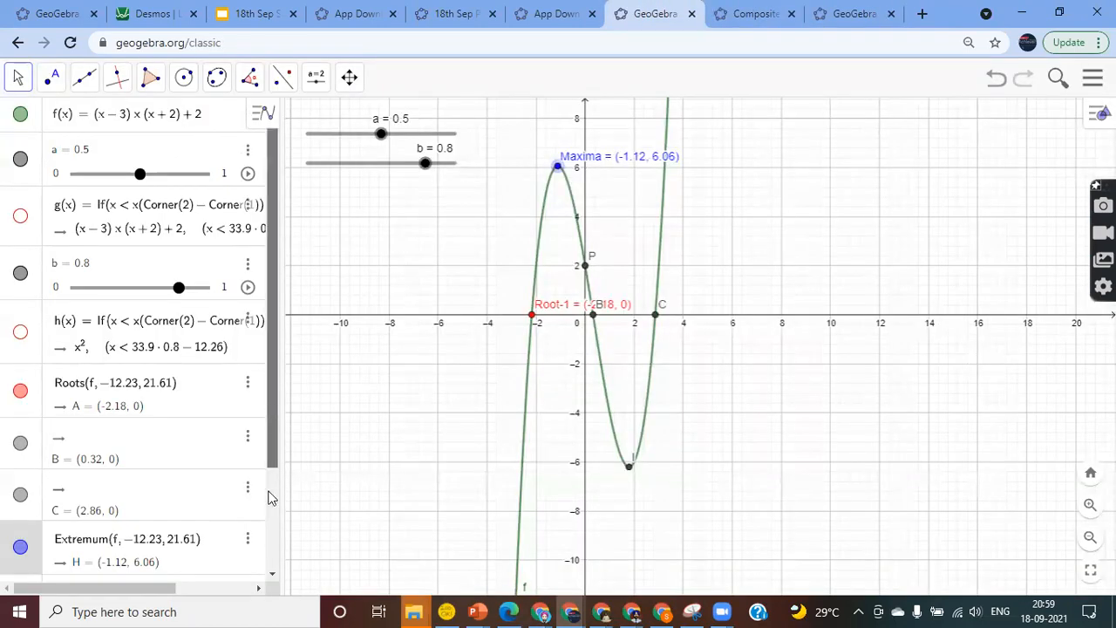
{"action": "scroll", "coordinate": [268, 514], "scroll_direction": "down", "scroll_amount": 3}
{"action": "left_click", "coordinate": [114, 560]}
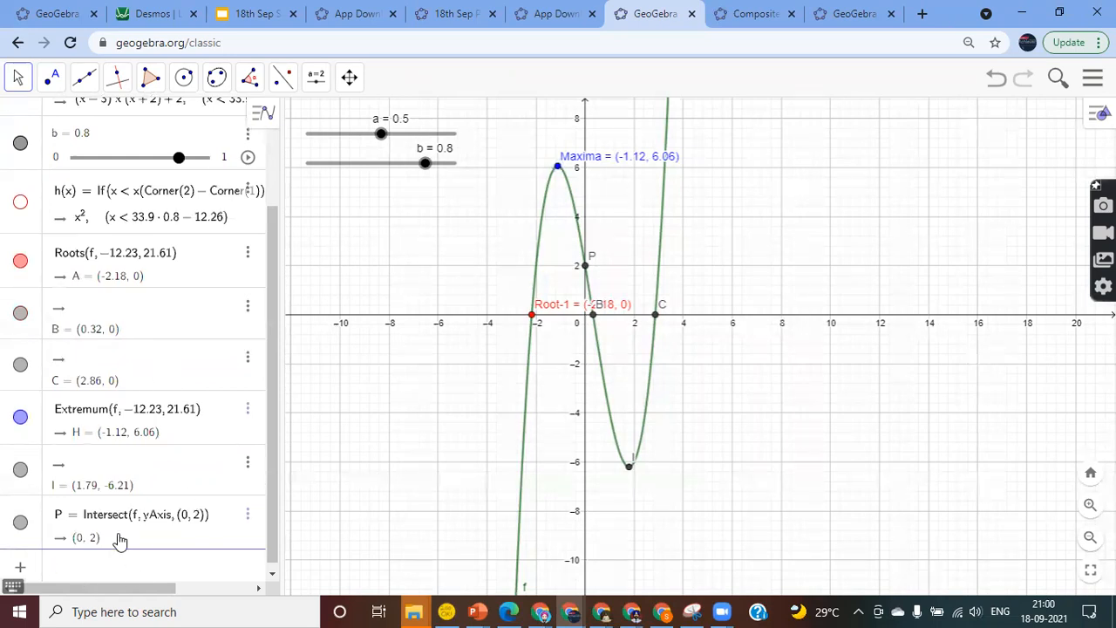
{"action": "type", "text": "tan"}
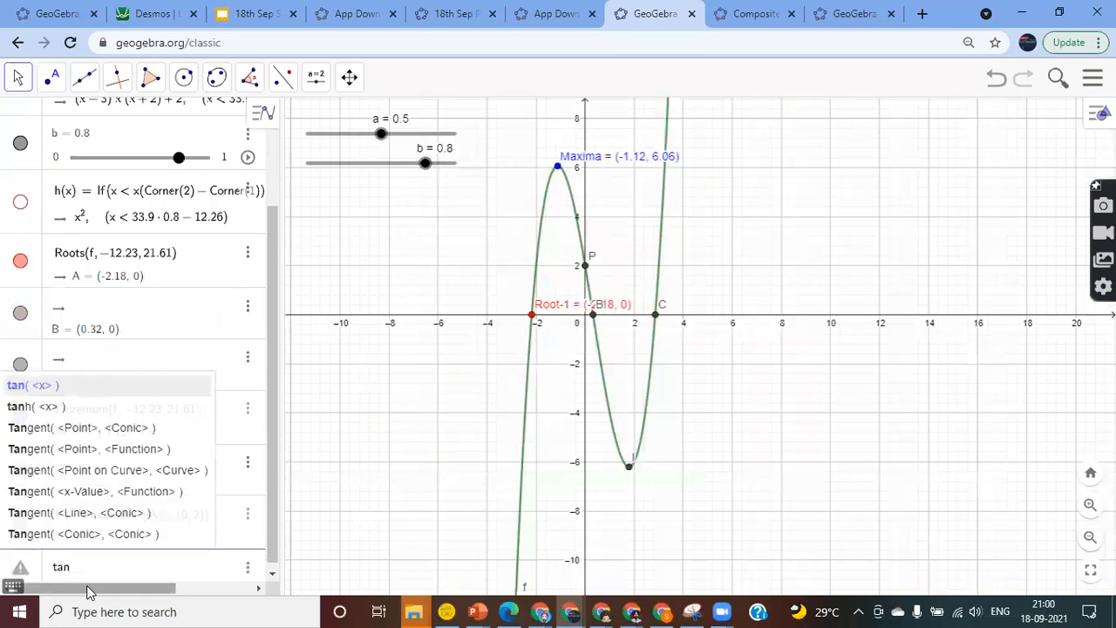
{"action": "key", "text": "Down"}
{"action": "key", "text": "Down"}
{"action": "key", "text": "Down"}
{"action": "key", "text": "Down"}
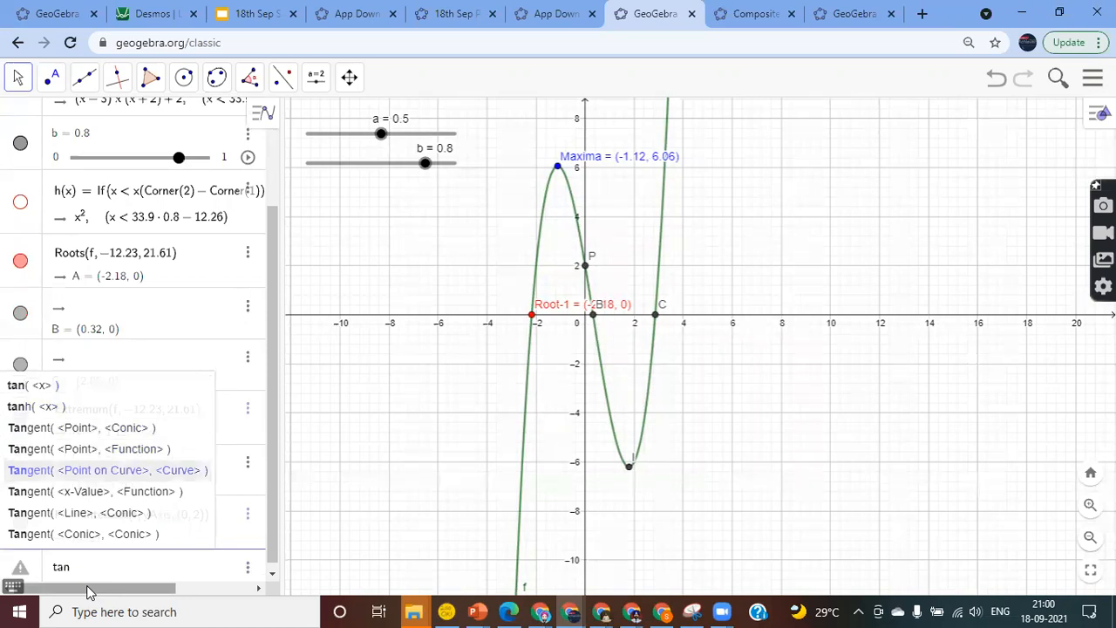
{"action": "key", "text": "Down"}
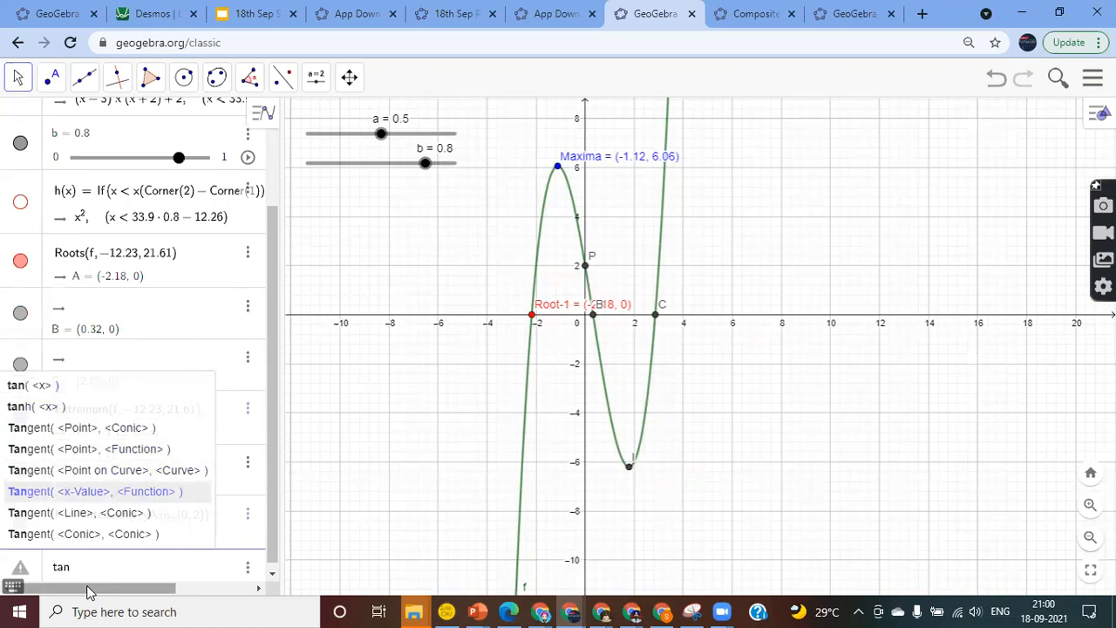
{"action": "key", "text": "Up"}
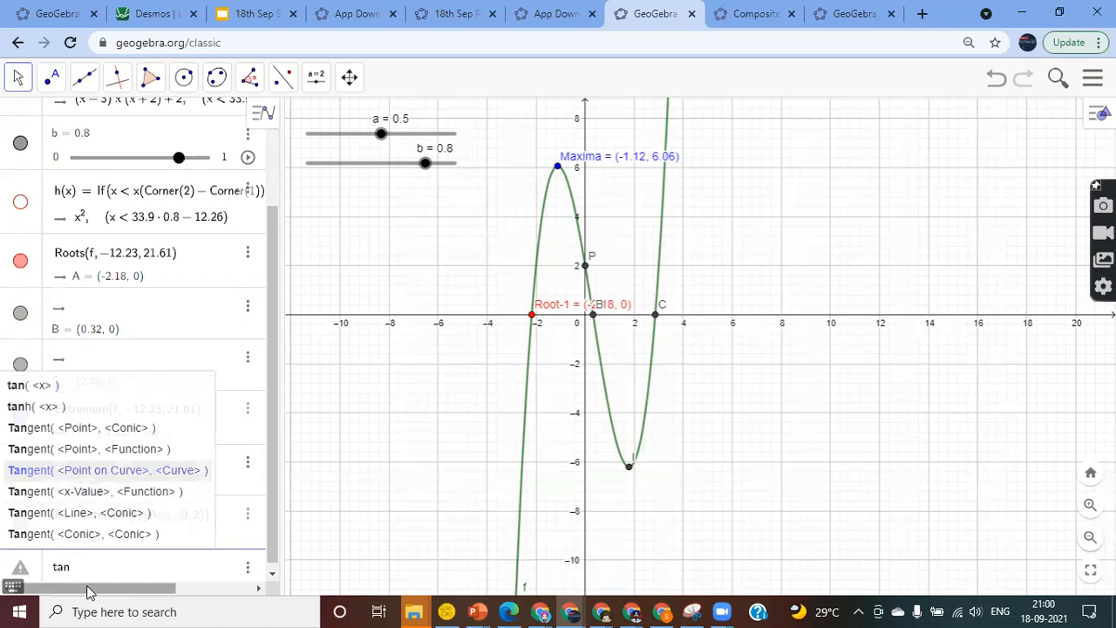
{"action": "key", "text": "Escape"}
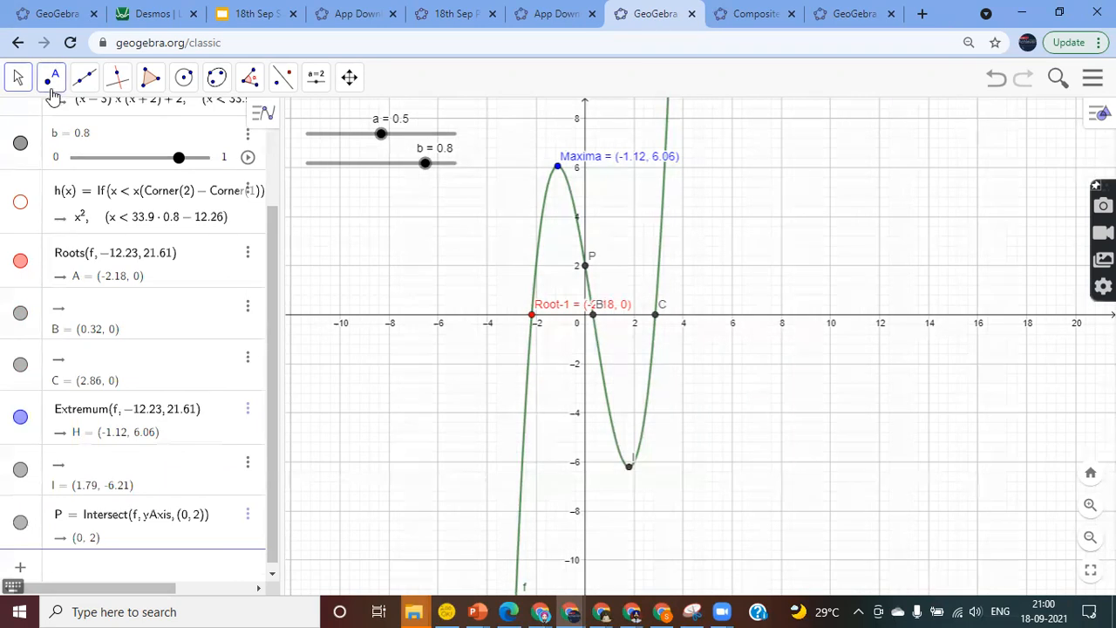
Place point D on the cubic curve f using Point on Object
{"action": "left_click", "coordinate": [52, 77]}
{"action": "left_click", "coordinate": [79, 152]}
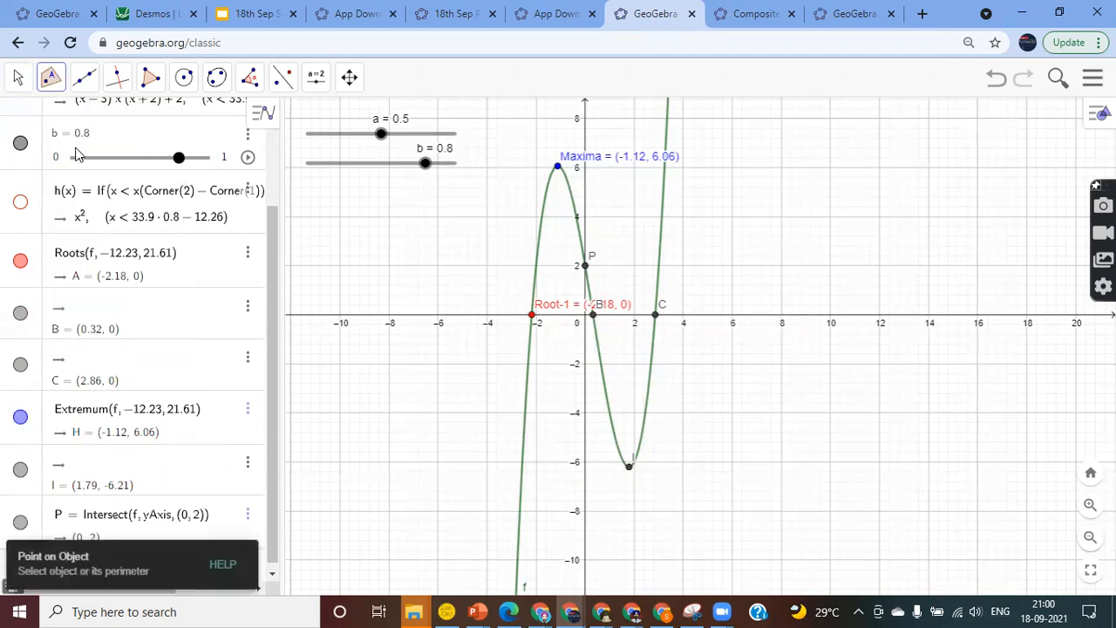
{"action": "left_click", "coordinate": [49, 82]}
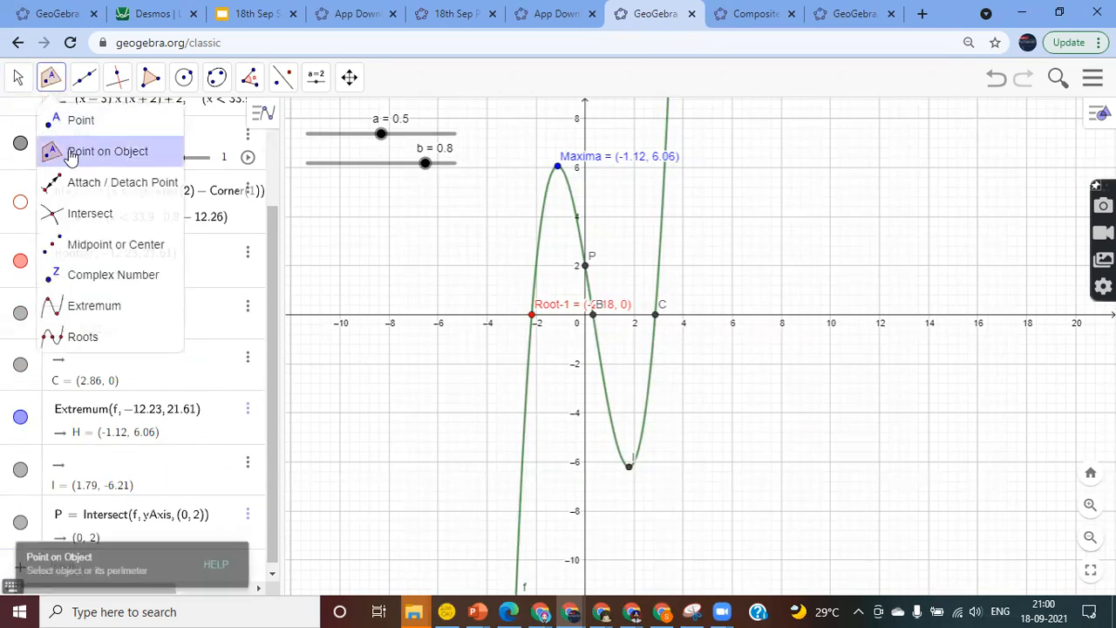
{"action": "left_click", "coordinate": [662, 222]}
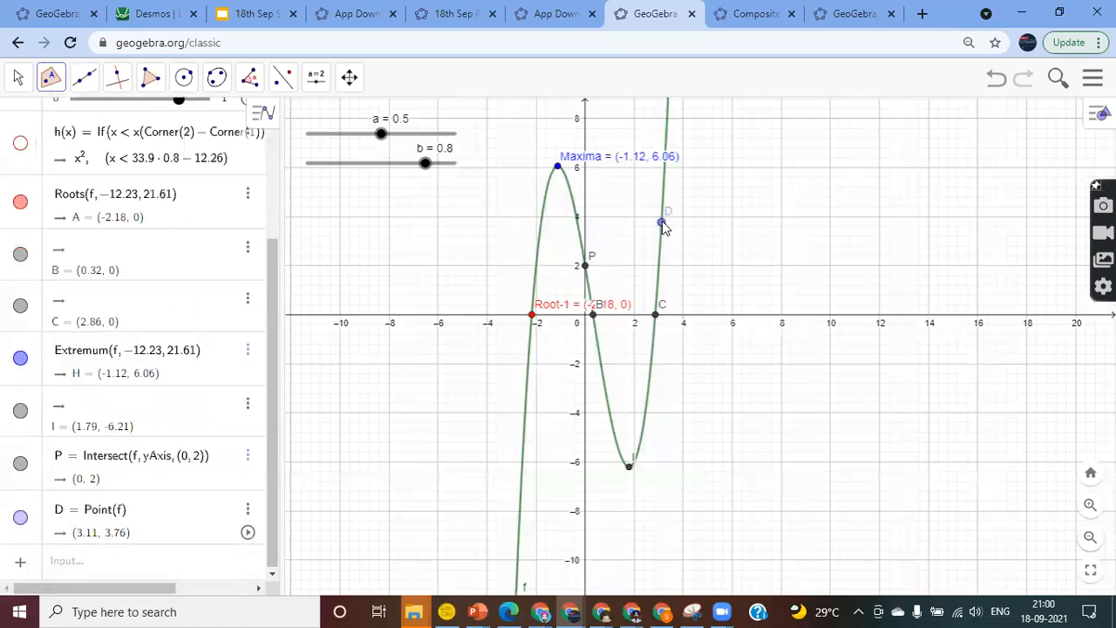
Enter Tangent(D, f) to create tangent line i at point D
{"action": "left_click", "coordinate": [74, 575]}
{"action": "type", "text": "tan"}
{"action": "key", "text": "Down"}
{"action": "key", "text": "Down"}
{"action": "key", "text": "Down"}
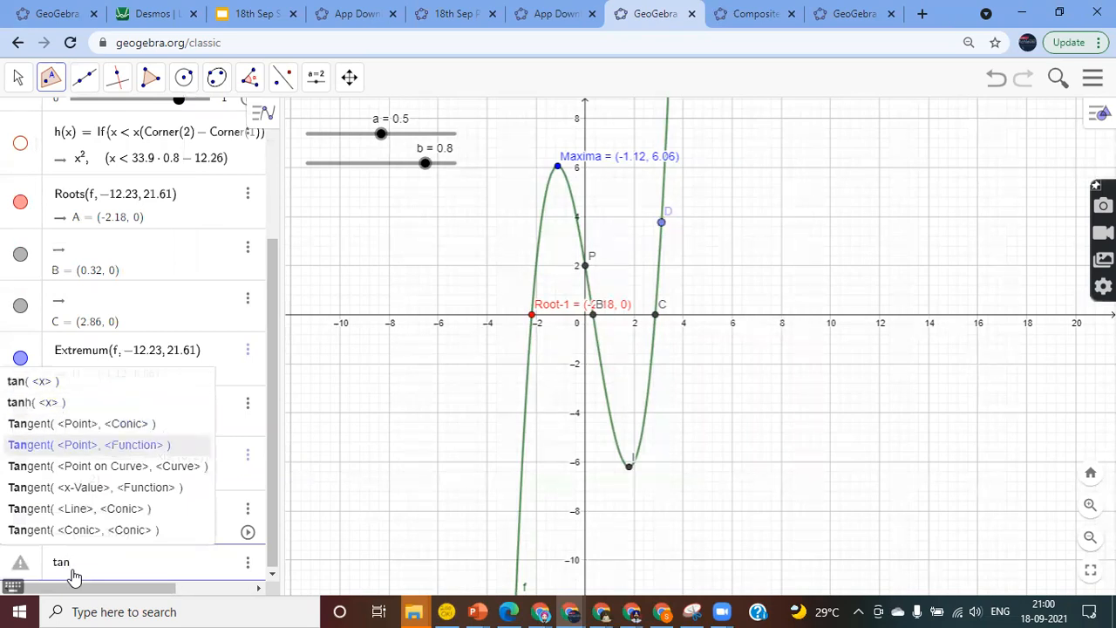
{"action": "key", "text": "Down"}
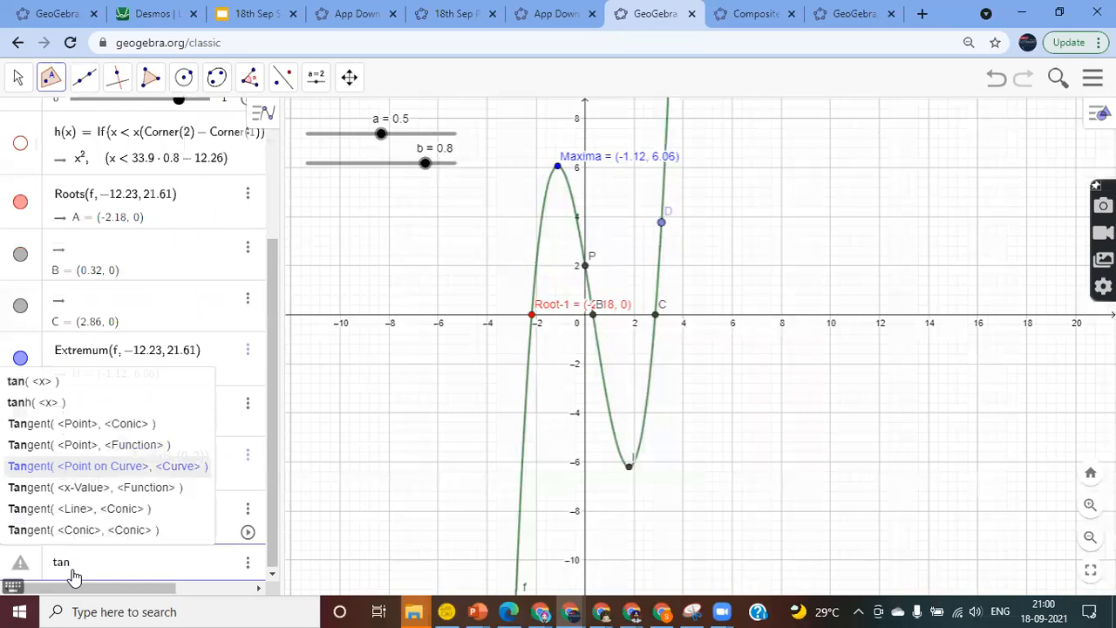
{"action": "key", "text": "Up"}
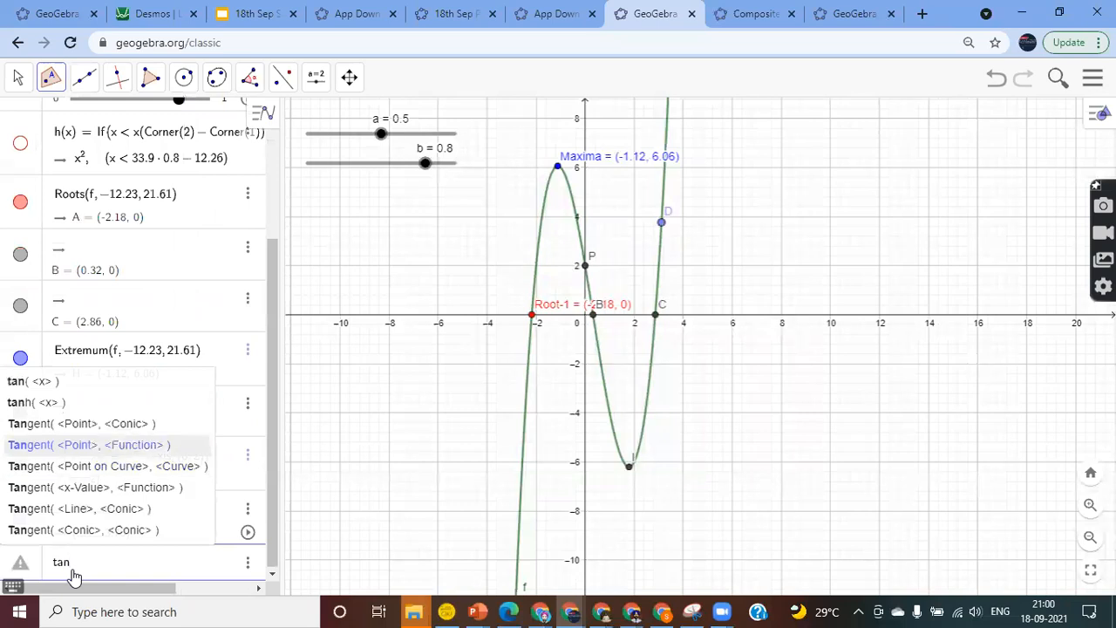
{"action": "key", "text": "Return"}
{"action": "type", "text": "D,"}
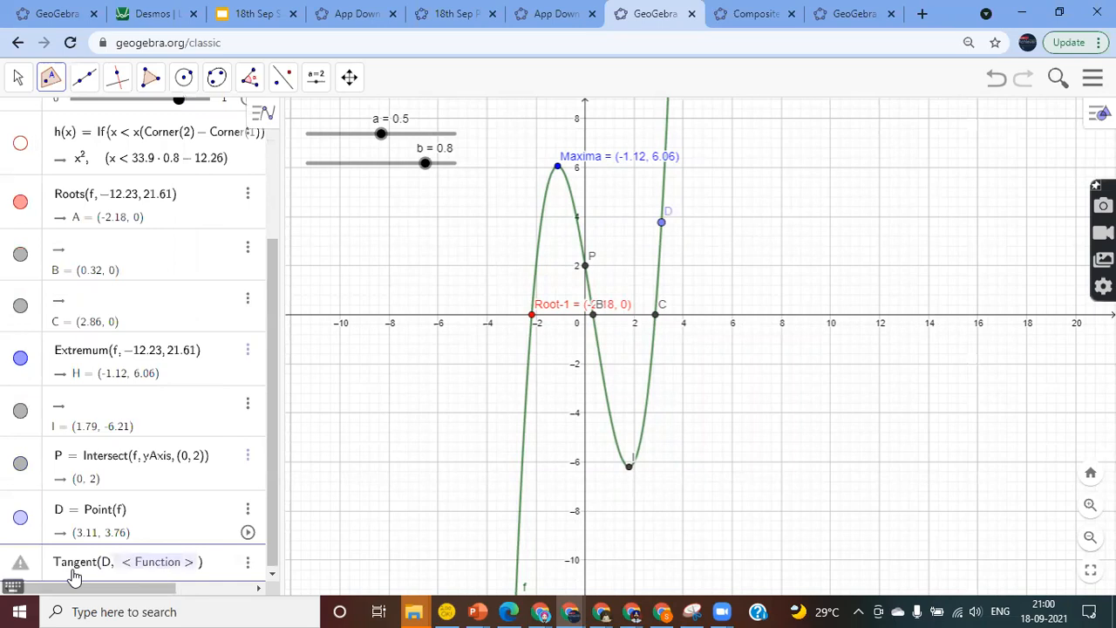
{"action": "type", "text": "f"}
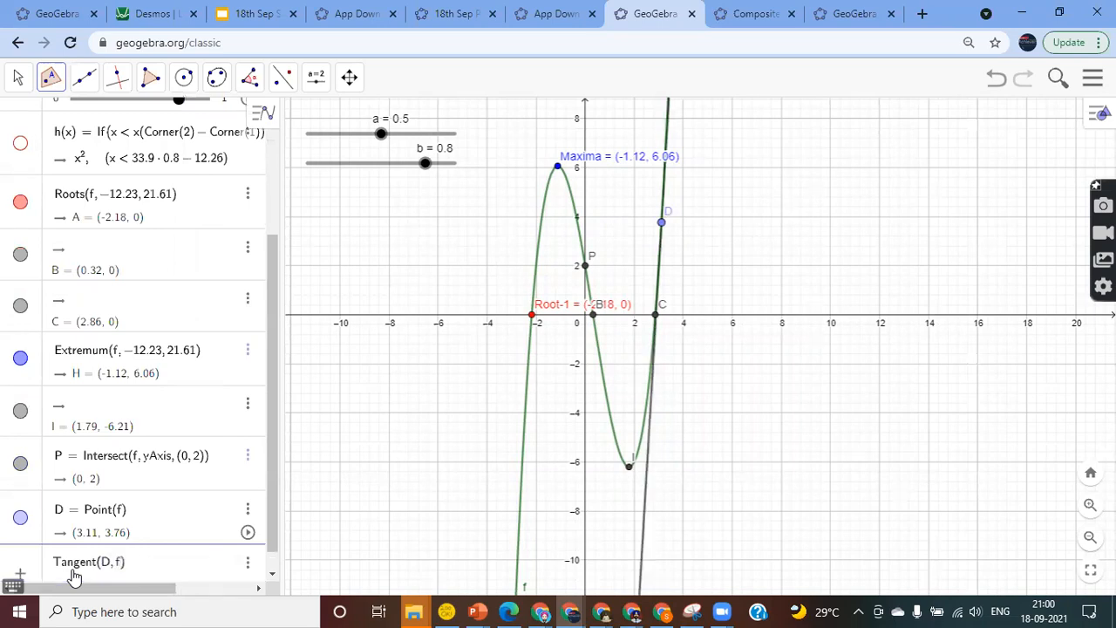
{"action": "key", "text": "Return"}
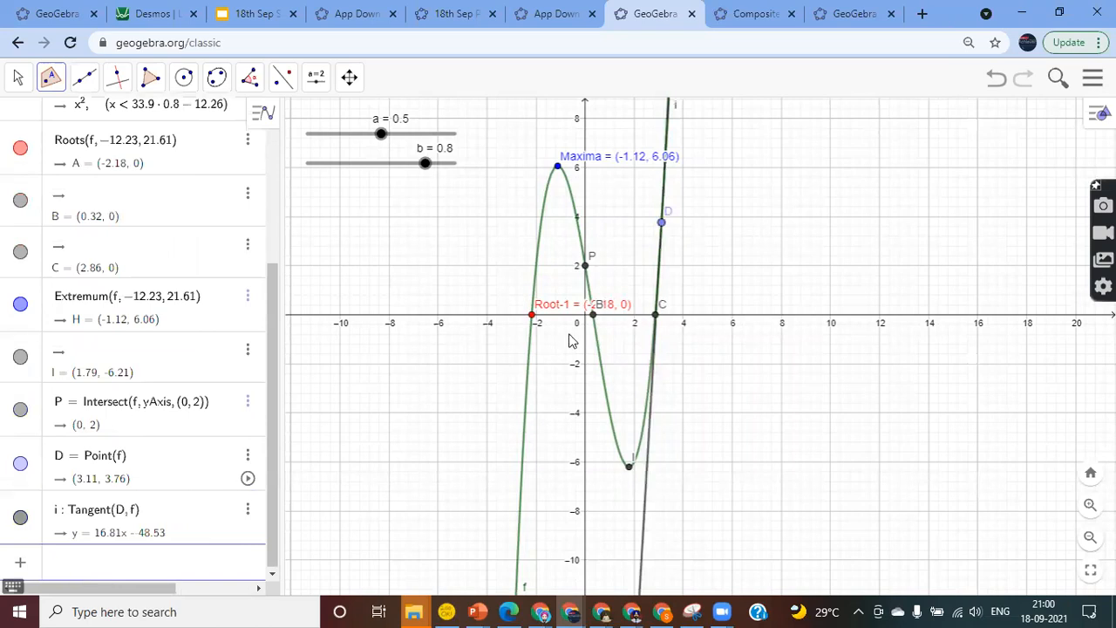
Slide D down the cubic to about (1.56, −6) near the minimum, zooming to follow it
{"action": "left_click_drag", "start_coordinate": [663, 227], "coordinate": [665, 420]}
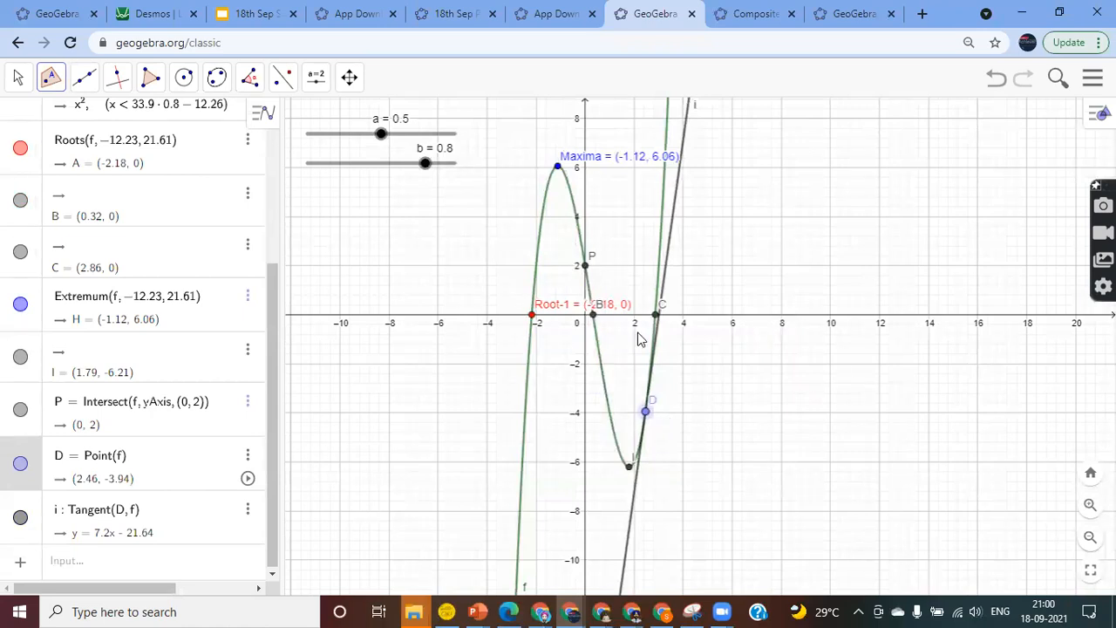
{"action": "left_click", "coordinate": [1090, 504]}
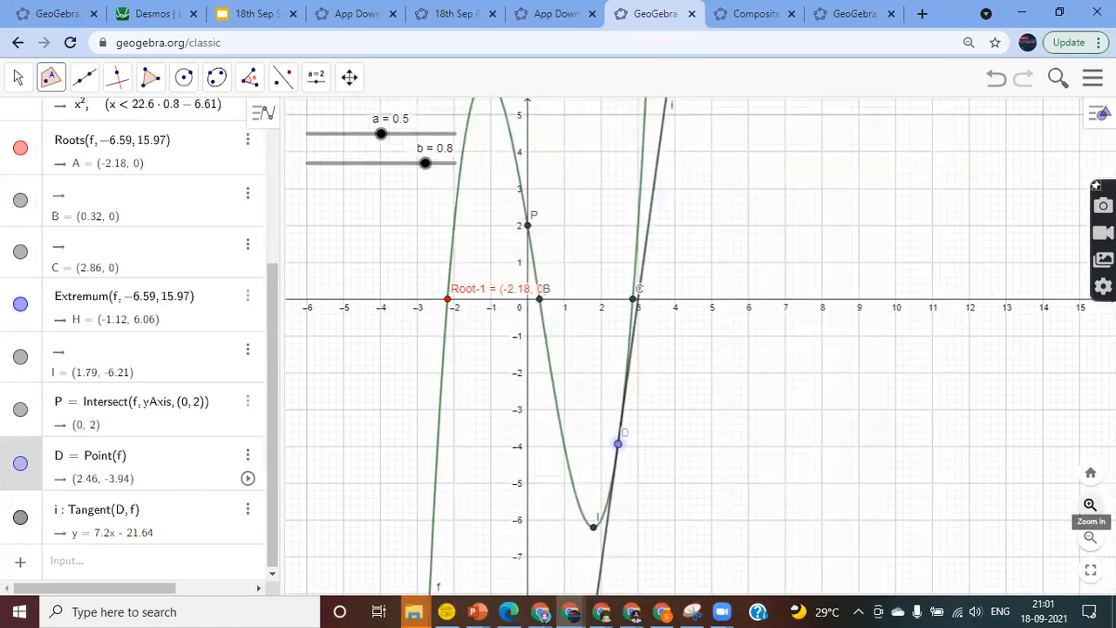
{"action": "left_click", "coordinate": [1090, 537]}
{"action": "left_click", "coordinate": [1090, 536]}
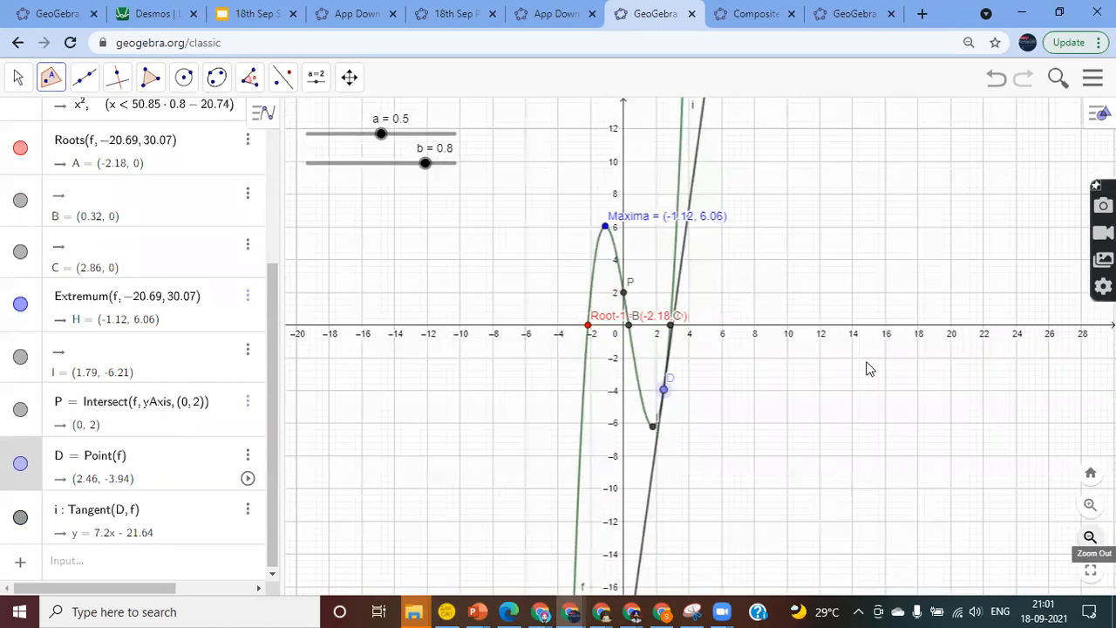
{"action": "left_click_drag", "start_coordinate": [664, 389], "coordinate": [642, 436]}
{"action": "scroll", "coordinate": [154, 274], "scroll_direction": "up", "scroll_amount": 3}
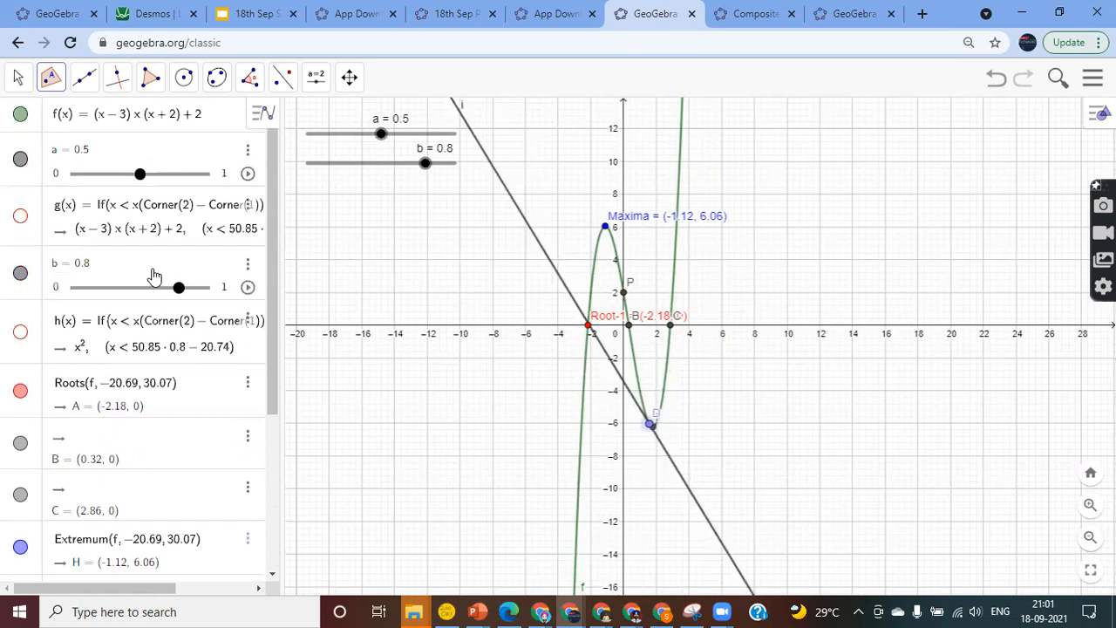
Redefine f as a sine wave of amplitude 2 and drag D near the origin so i reads y = 2x
{"action": "left_click", "coordinate": [205, 125]}
{"action": "key", "text": "BackSpace"}
{"action": "key", "text": "BackSpace"}
{"action": "key", "text": "BackSpace"}
{"action": "key", "text": "BackSpace"}
{"action": "key", "text": "BackSpace"}
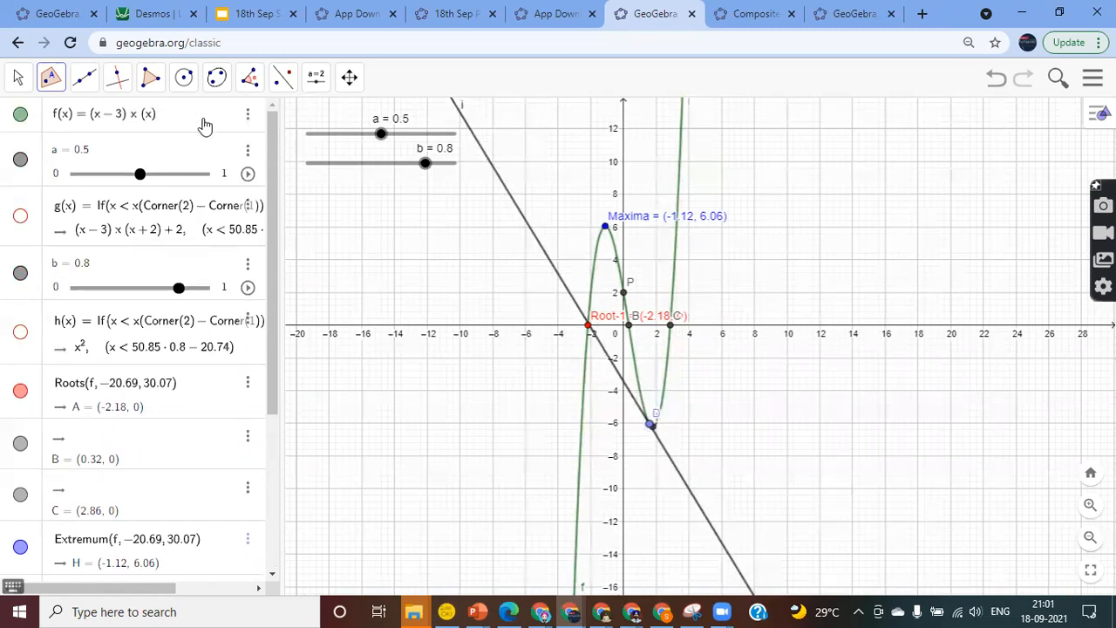
{"action": "key", "text": "BackSpace"}
{"action": "key", "text": "BackSpace"}
{"action": "key", "text": "BackSpace"}
{"action": "key", "text": "BackSpace"}
{"action": "key", "text": "BackSpace"}
{"action": "key", "text": "Return"}
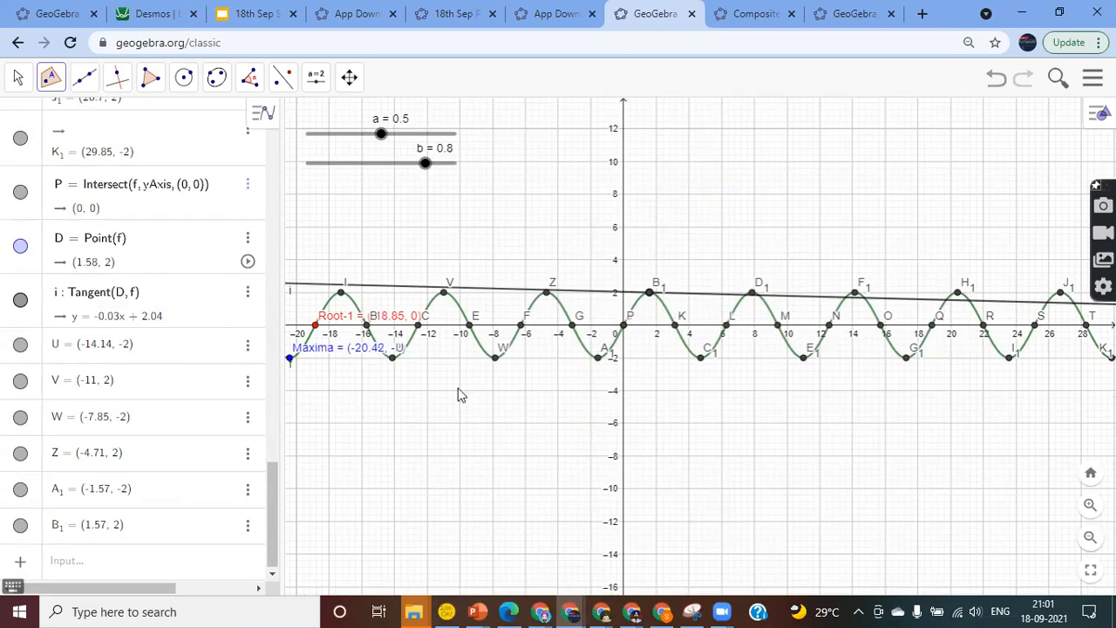
{"action": "left_click", "coordinate": [1090, 538]}
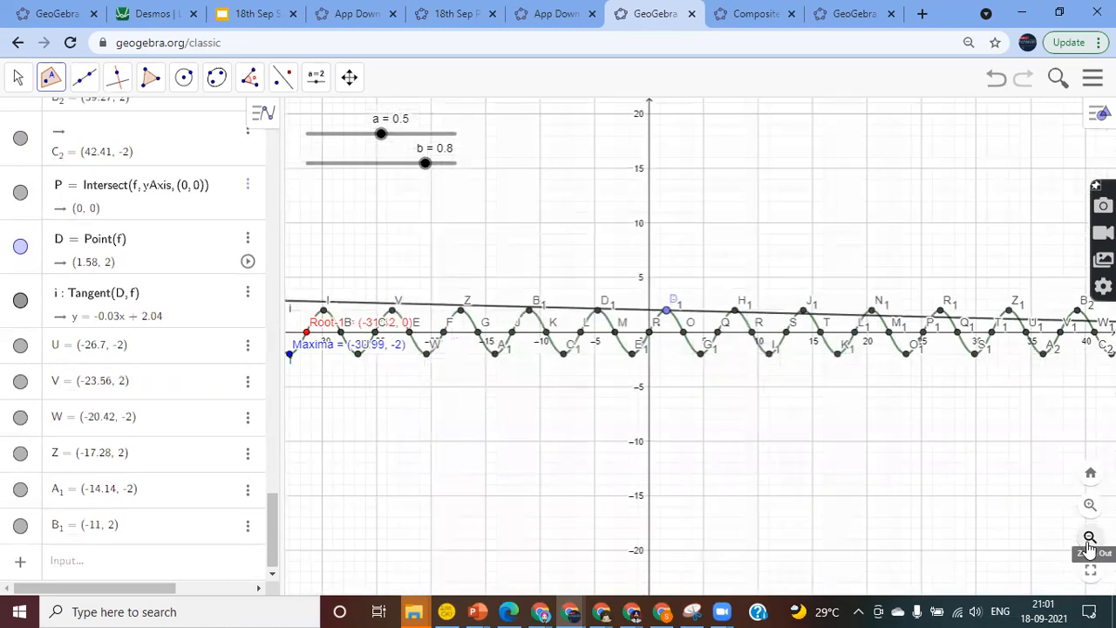
{"action": "left_click_drag", "start_coordinate": [666, 313], "coordinate": [650, 378]}
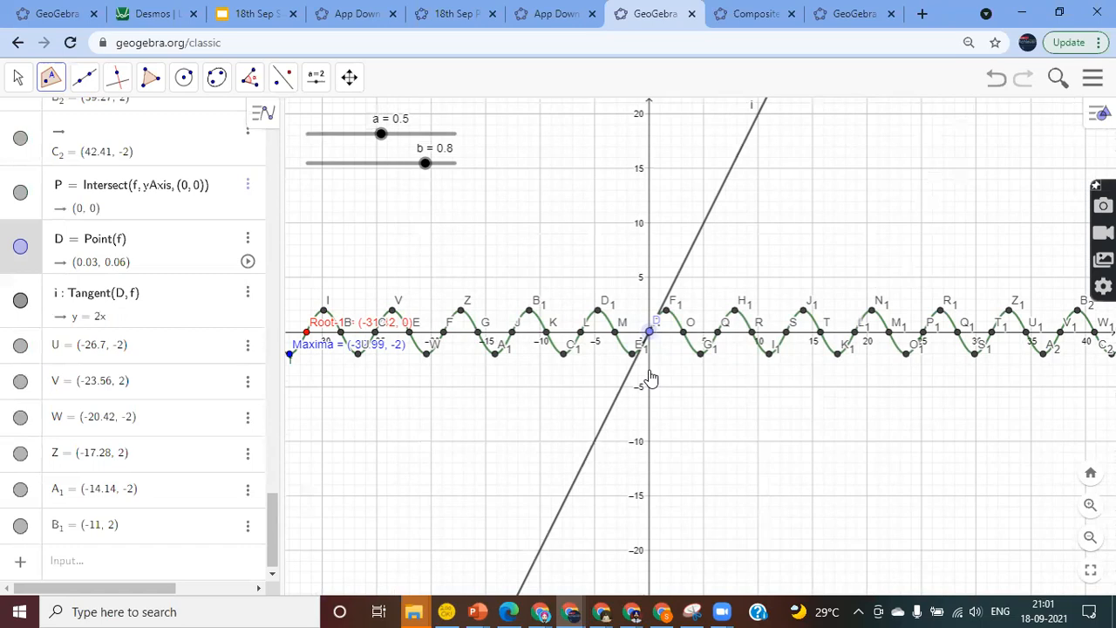
Browse the tan autocomplete suggestions without creating anything, then go to the Composite Functions page
{"action": "left_click", "coordinate": [96, 564]}
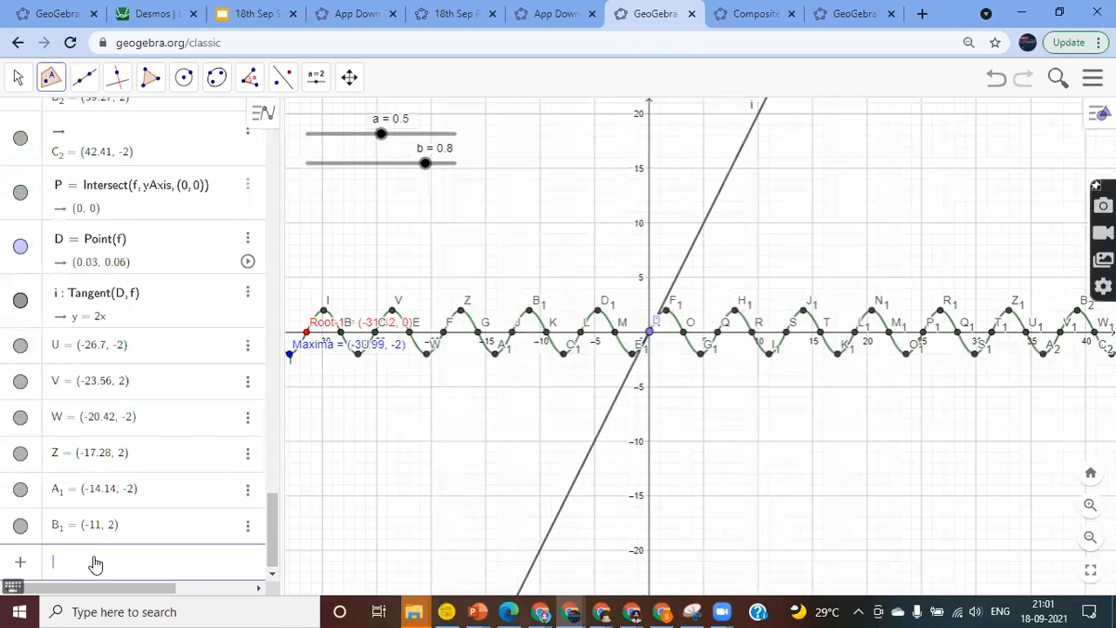
{"action": "type", "text": "tan"}
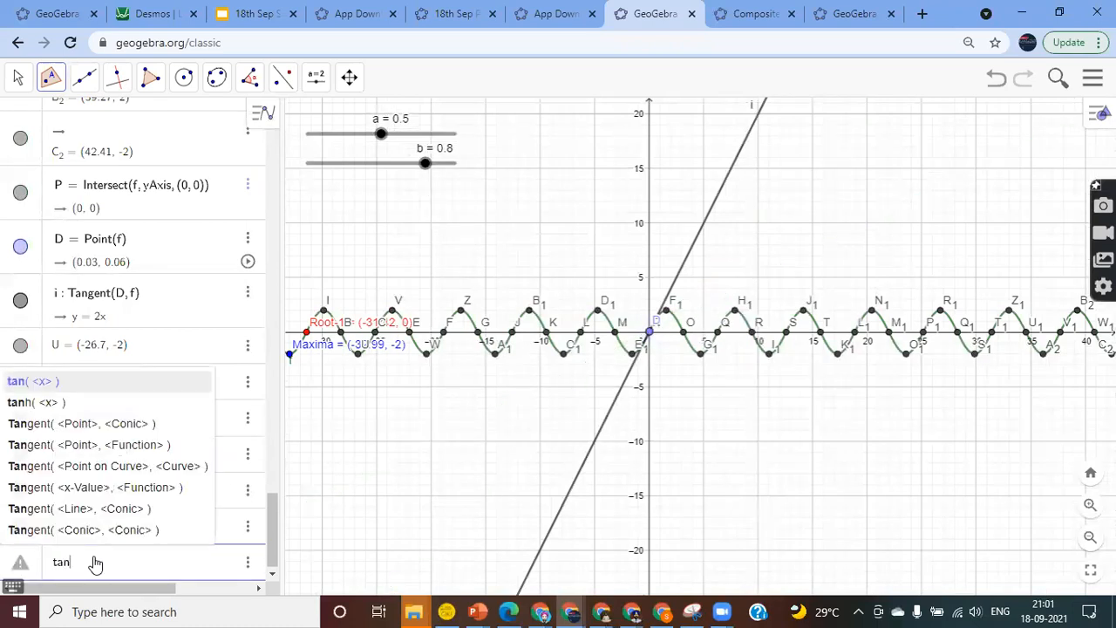
{"action": "key", "text": "Down"}
{"action": "key", "text": "Down"}
{"action": "key", "text": "Down"}
{"action": "key", "text": "Down"}
{"action": "key", "text": "Down"}
{"action": "key", "text": "Down"}
{"action": "key", "text": "Down"}
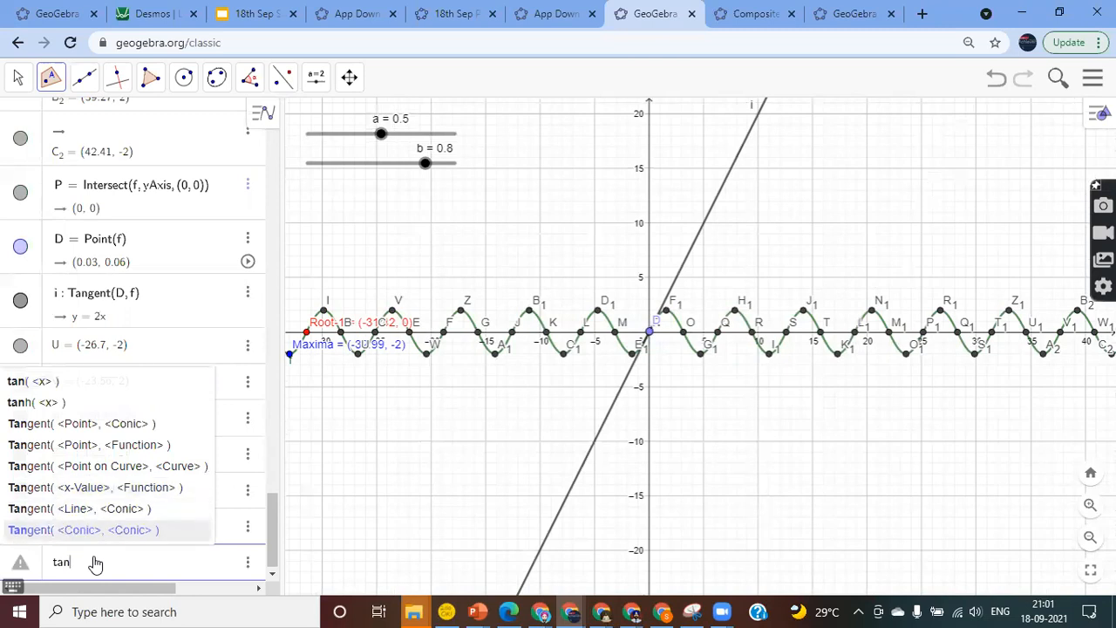
{"action": "key", "text": "Up"}
{"action": "key", "text": "Up"}
{"action": "key", "text": "Up"}
{"action": "key", "text": "Up"}
{"action": "key", "text": "Up"}
{"action": "key", "text": "Up"}
{"action": "key", "text": "Up"}
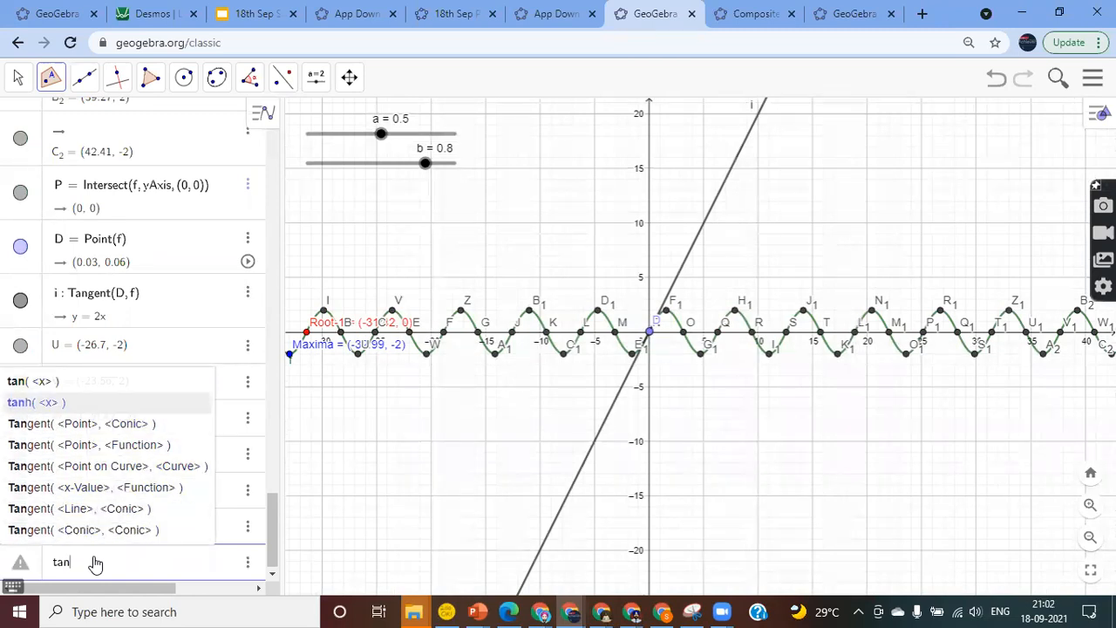
{"action": "key", "text": "Escape"}
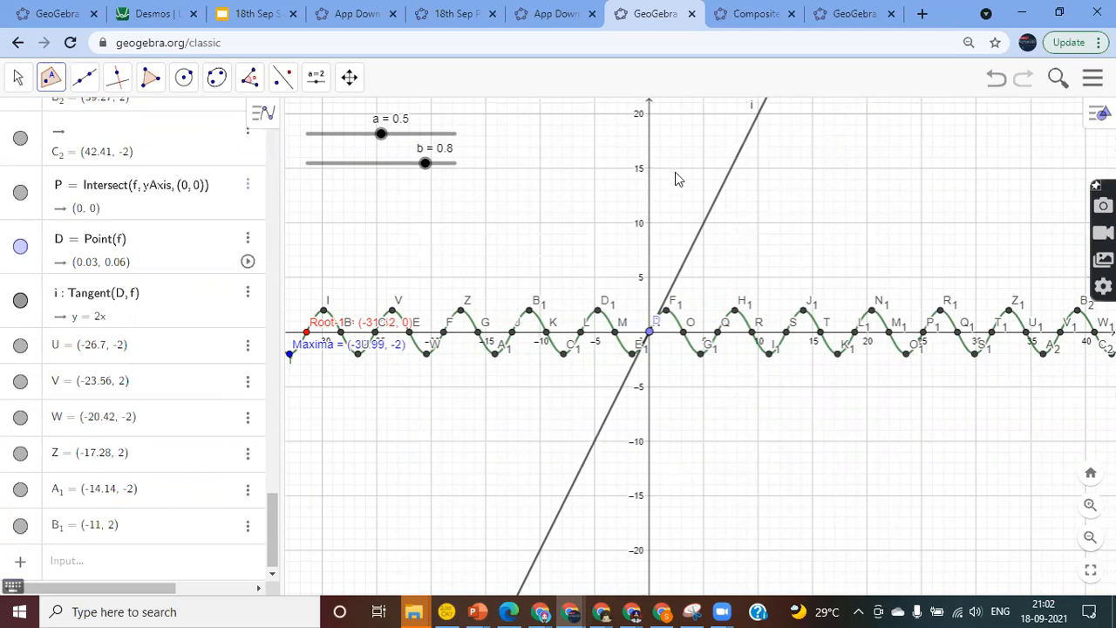
{"action": "left_click", "coordinate": [746, 12]}
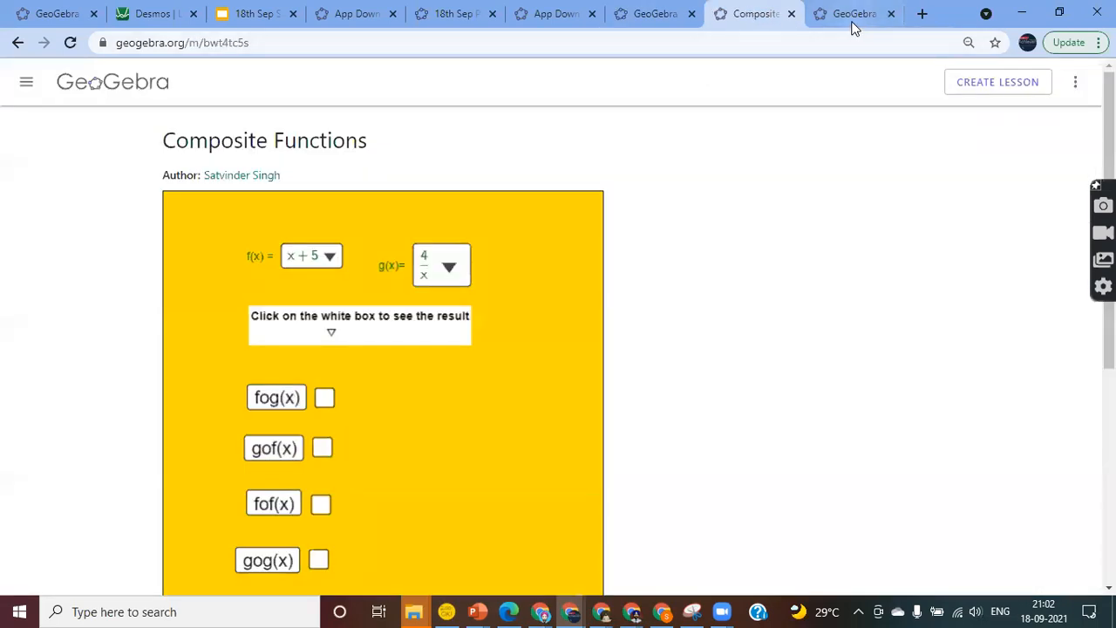
Resume the paused lesson for students and return to the GeoGebra Classic sine graph
{"action": "left_click", "coordinate": [852, 16]}
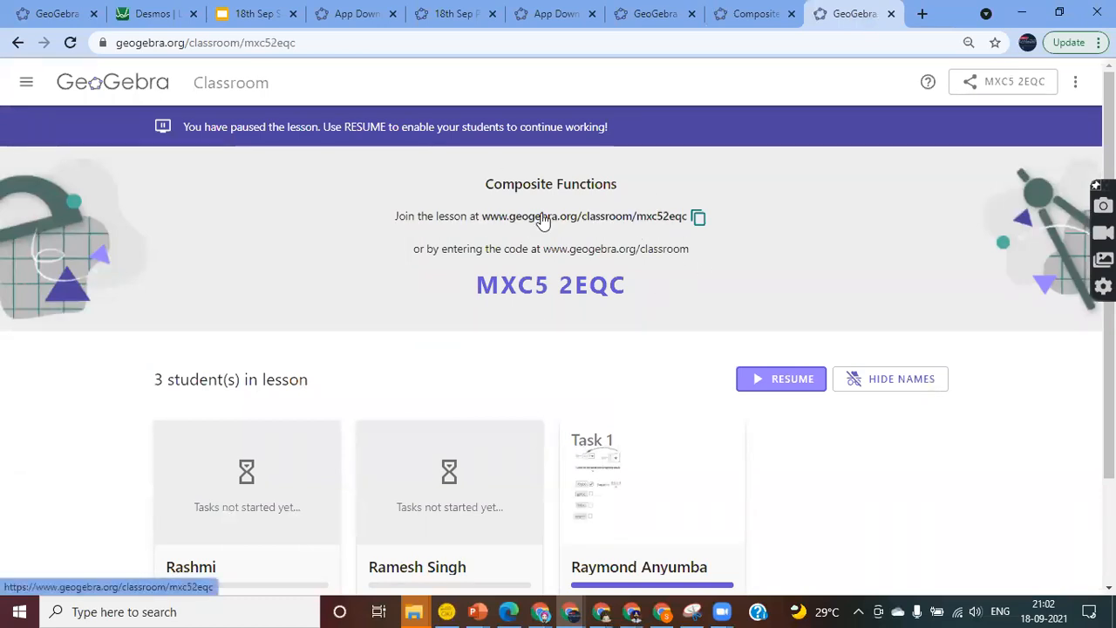
{"action": "scroll", "coordinate": [707, 486], "scroll_direction": "down", "scroll_amount": 2}
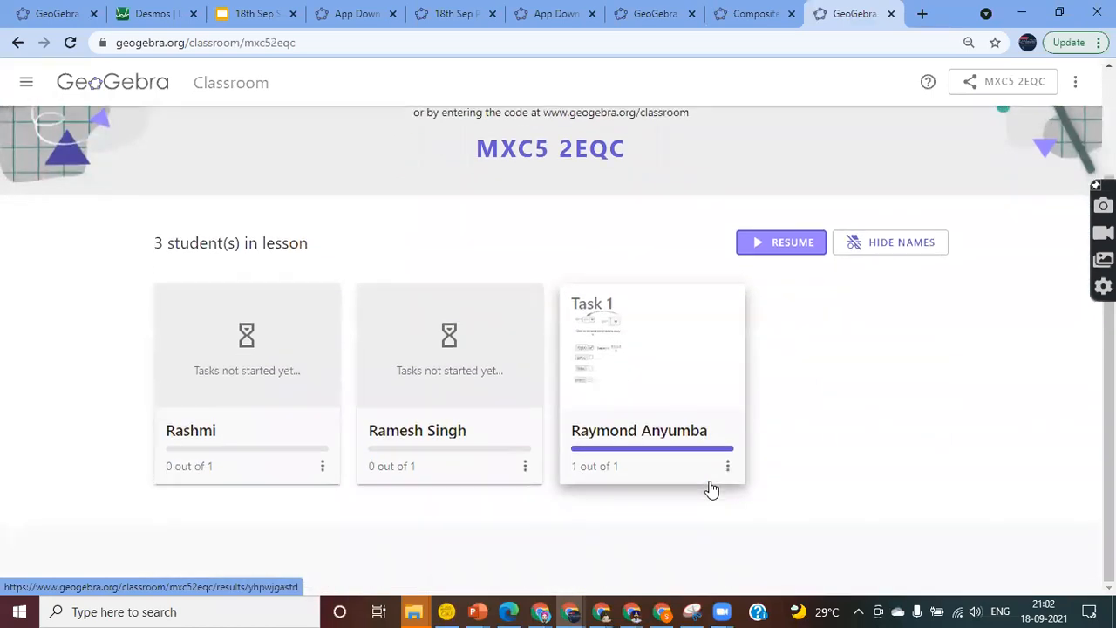
{"action": "left_click", "coordinate": [782, 248]}
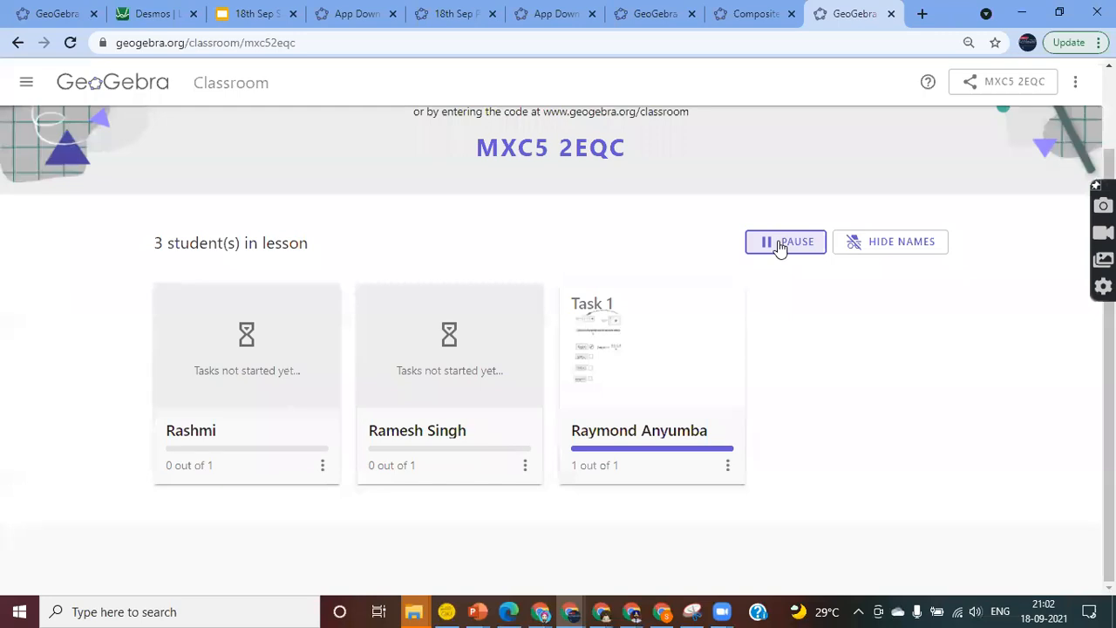
{"action": "scroll", "coordinate": [712, 228], "scroll_direction": "up", "scroll_amount": 1}
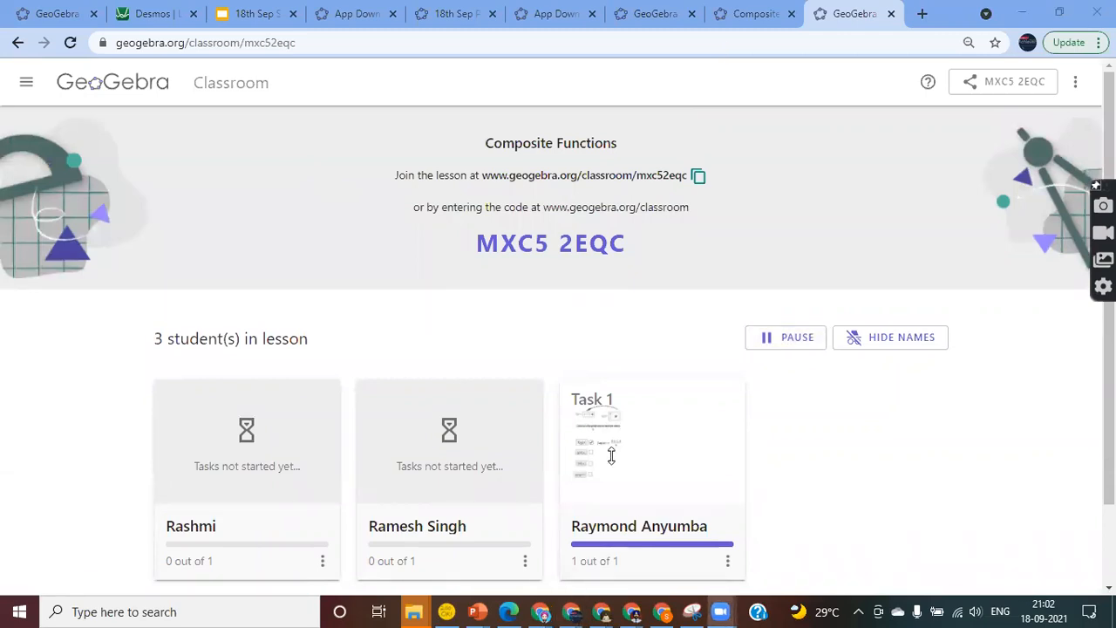
{"action": "left_click", "coordinate": [743, 12]}
{"action": "left_click", "coordinate": [646, 15]}
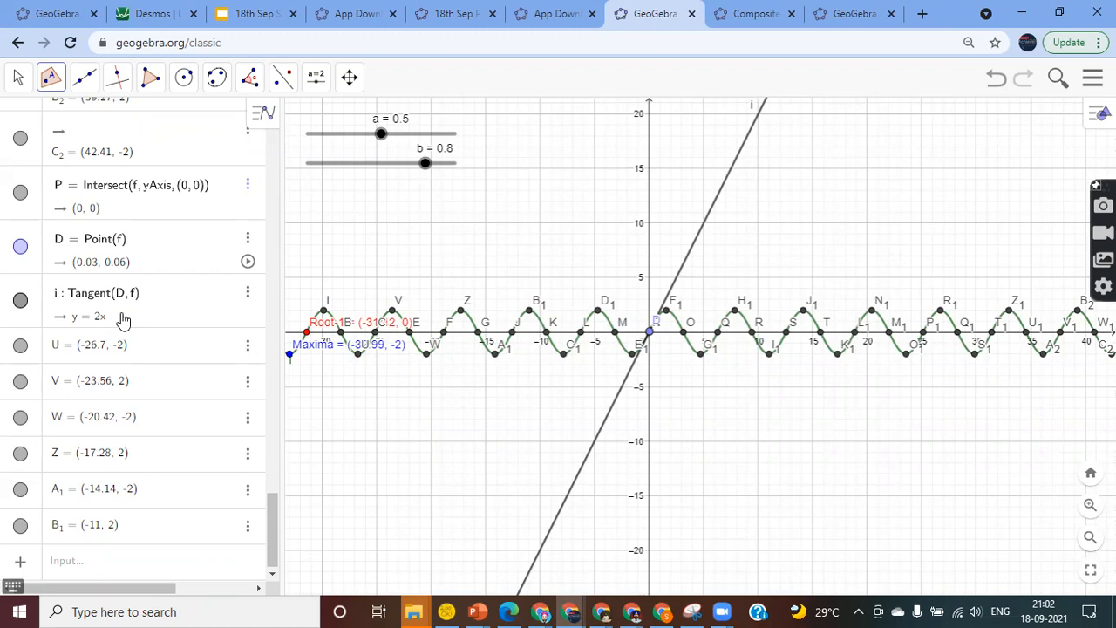
Drag tangent i's equation onto the graph as text and move D to (7.26, 1.65)
{"action": "left_click_drag", "start_coordinate": [650, 337], "coordinate": [631, 353]}
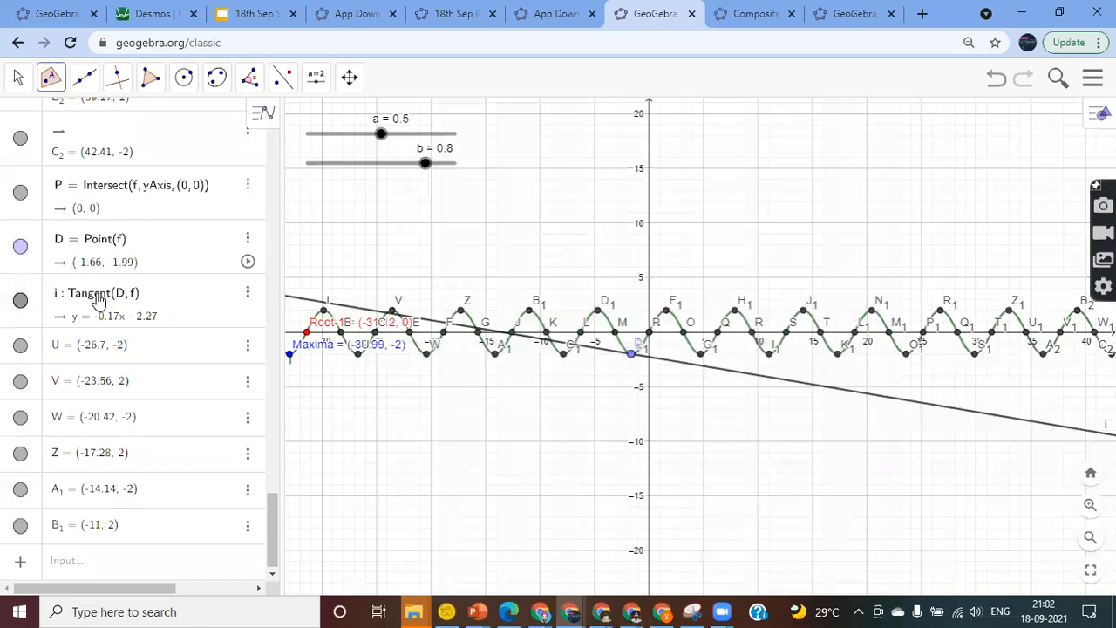
{"action": "left_click_drag", "start_coordinate": [145, 316], "coordinate": [37, 303]}
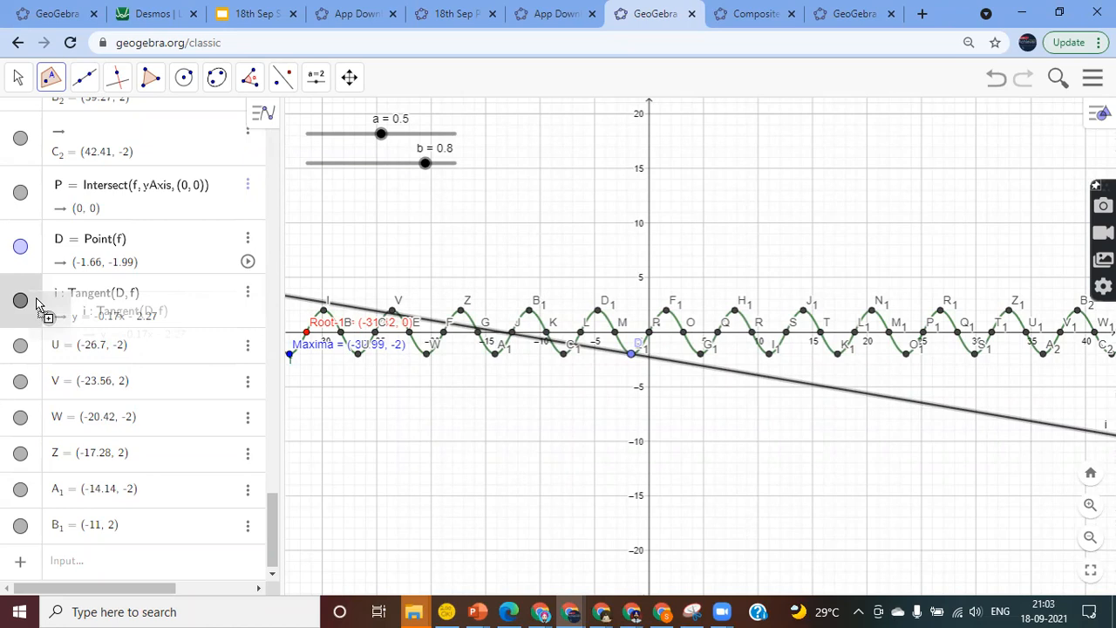
{"action": "left_click_drag", "start_coordinate": [37, 304], "coordinate": [695, 203]}
{"action": "left_click_drag", "start_coordinate": [632, 359], "coordinate": [730, 360]}
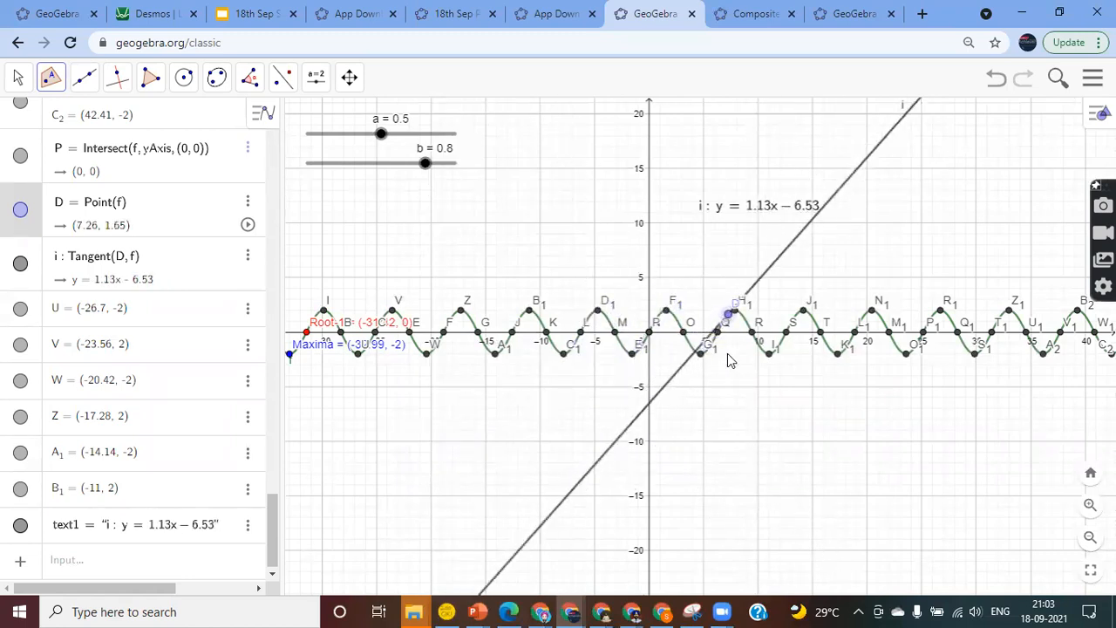
Add a text below the sliders built from object i, showing y = 1.13x − 6.53
{"action": "left_click", "coordinate": [17, 77]}
{"action": "left_click", "coordinate": [52, 117]}
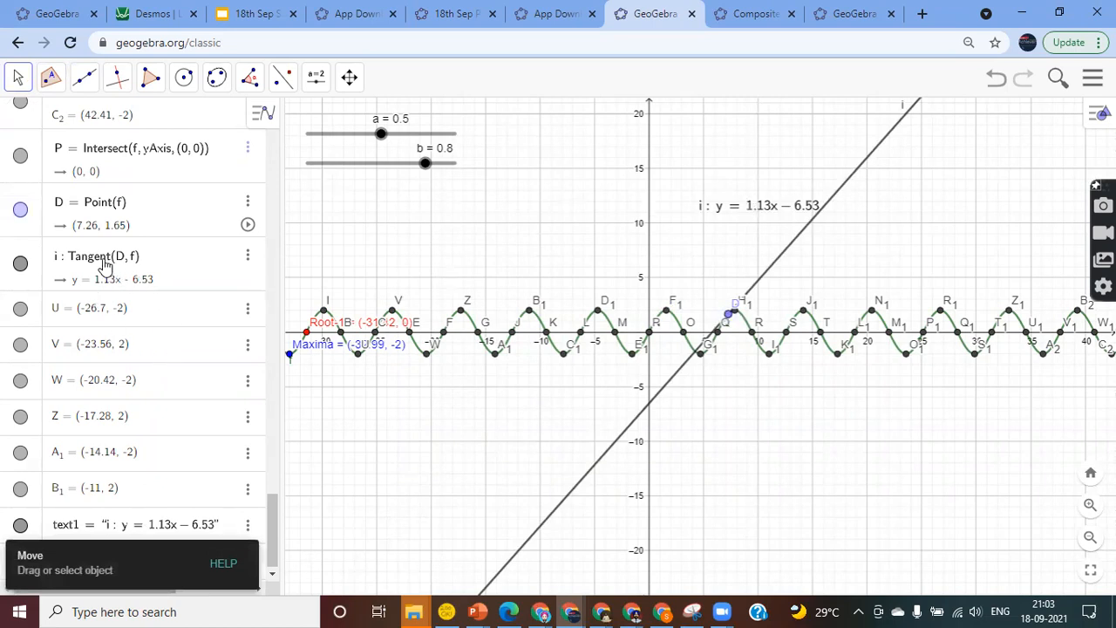
{"action": "left_click", "coordinate": [319, 89]}
{"action": "left_click", "coordinate": [332, 150]}
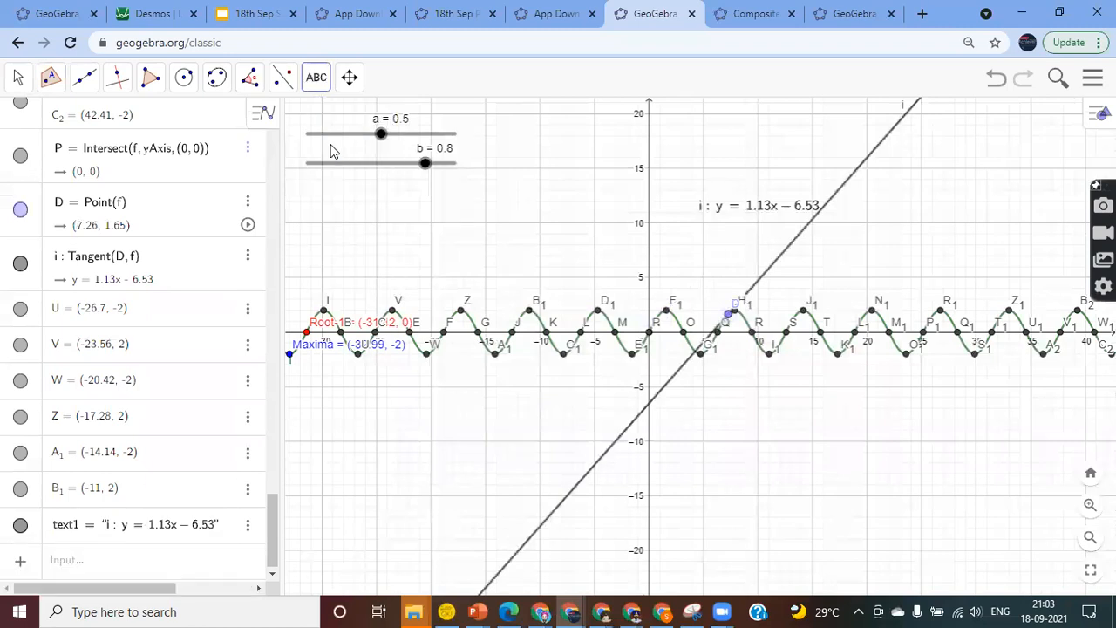
{"action": "left_click", "coordinate": [339, 215]}
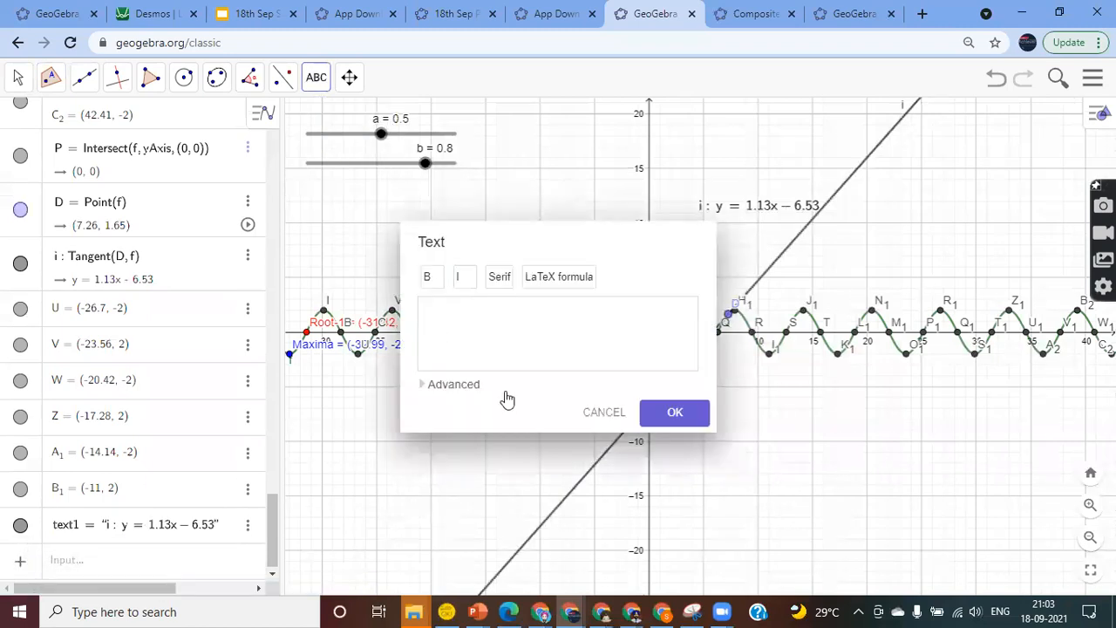
{"action": "left_click", "coordinate": [451, 386]}
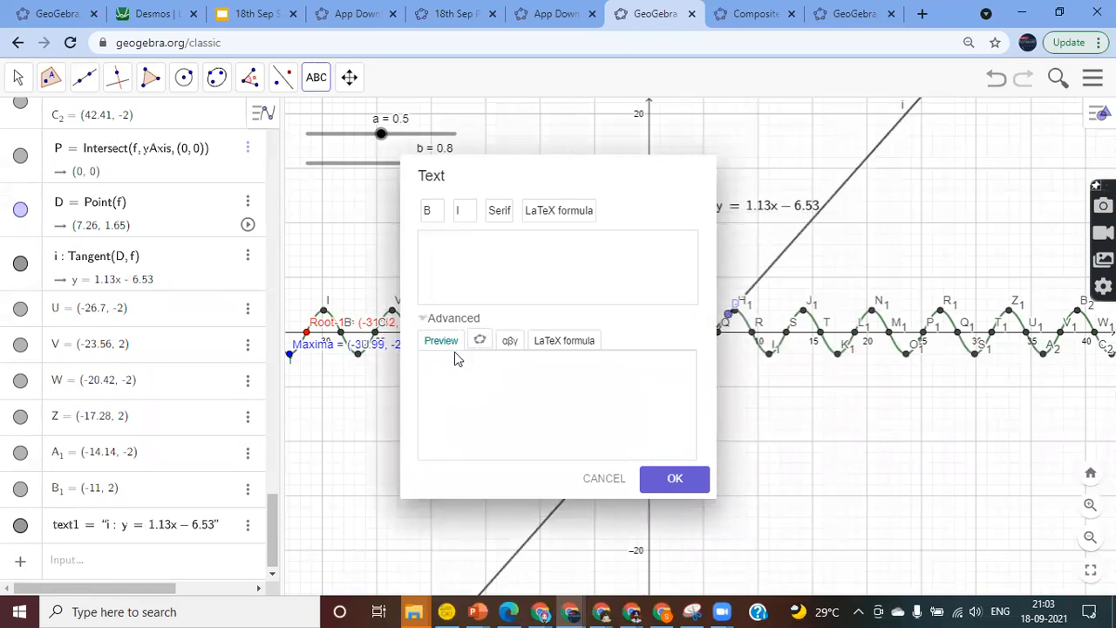
{"action": "left_click", "coordinate": [481, 345]}
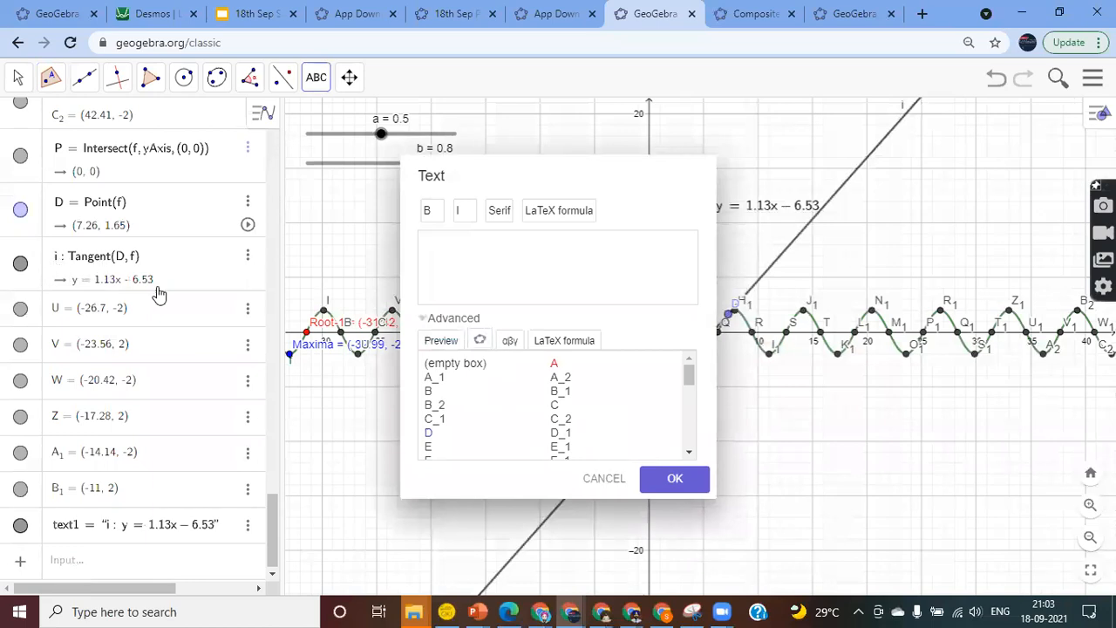
{"action": "scroll", "coordinate": [670, 446], "scroll_direction": "down", "scroll_amount": 3}
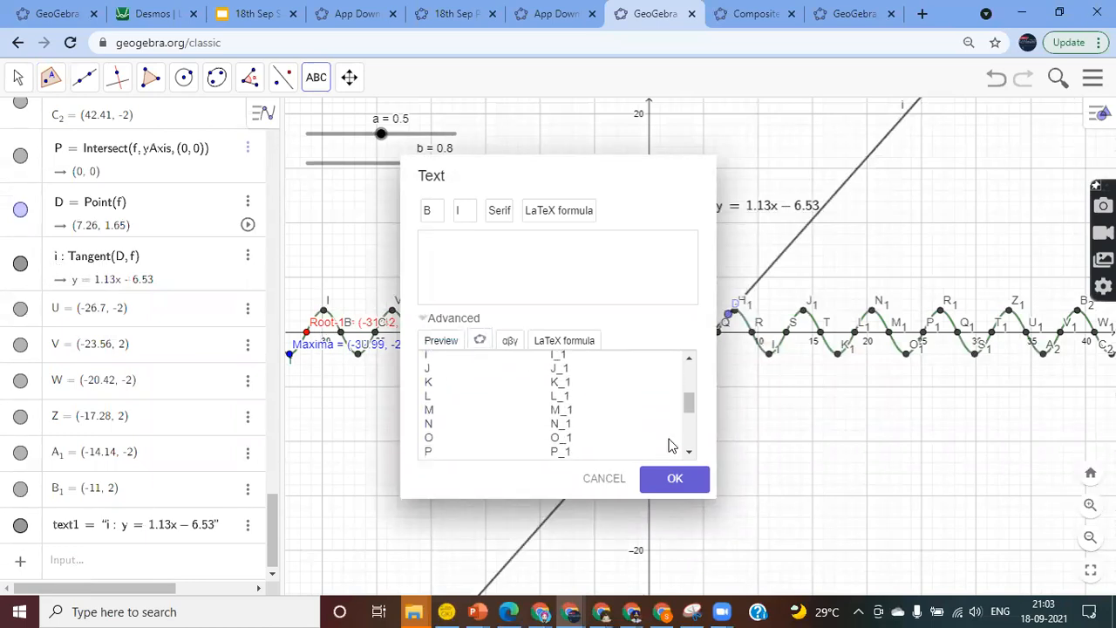
{"action": "scroll", "coordinate": [669, 446], "scroll_direction": "down", "scroll_amount": 5}
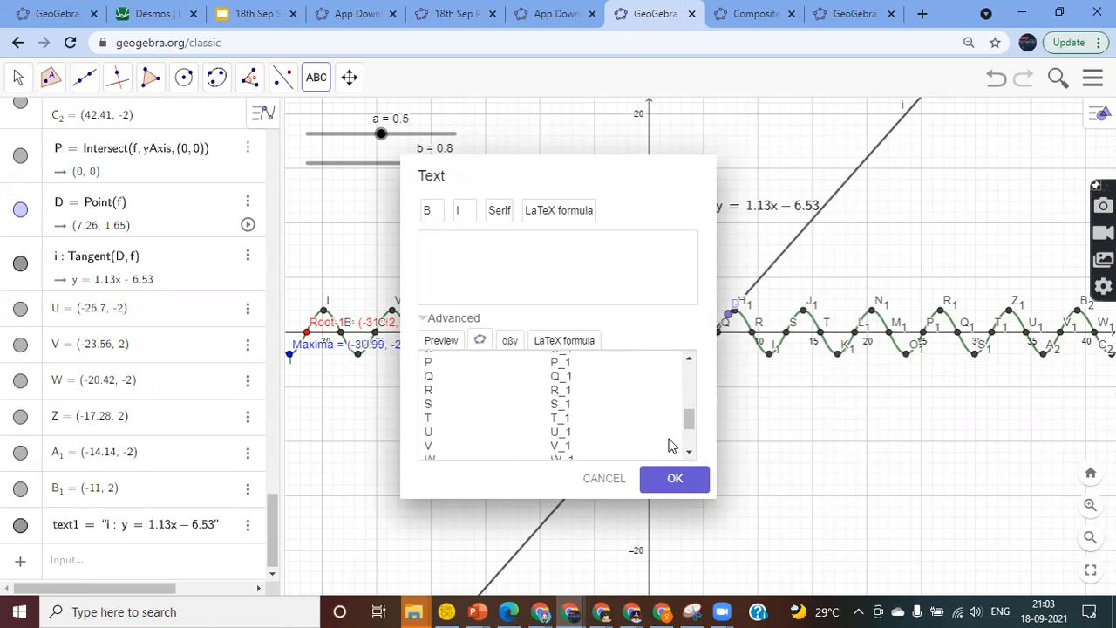
{"action": "scroll", "coordinate": [670, 446], "scroll_direction": "down", "scroll_amount": 1}
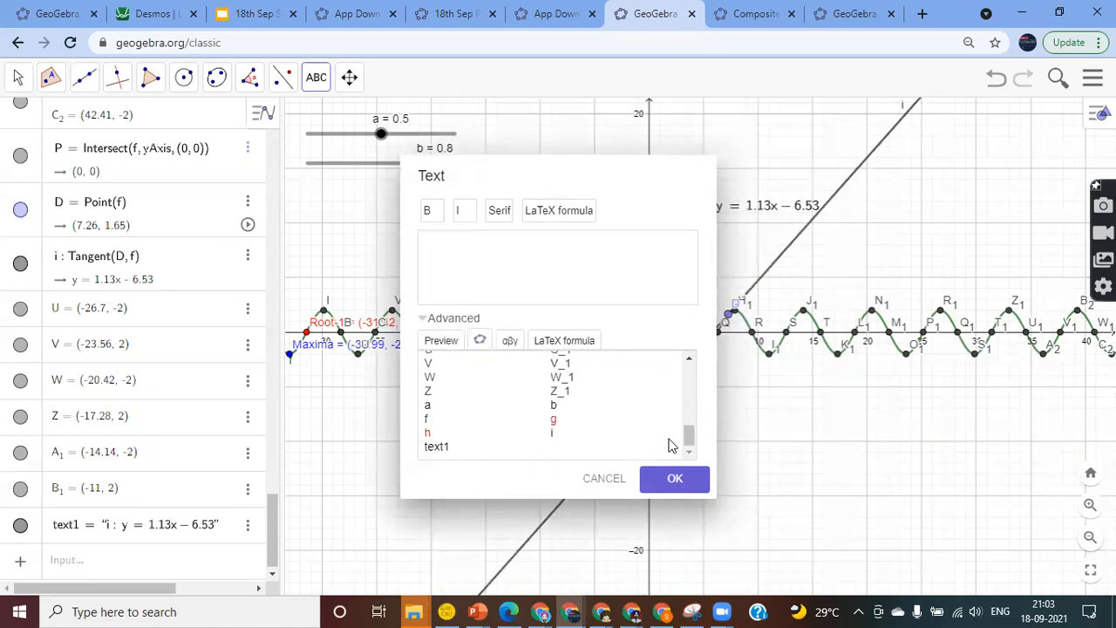
{"action": "left_click", "coordinate": [553, 440]}
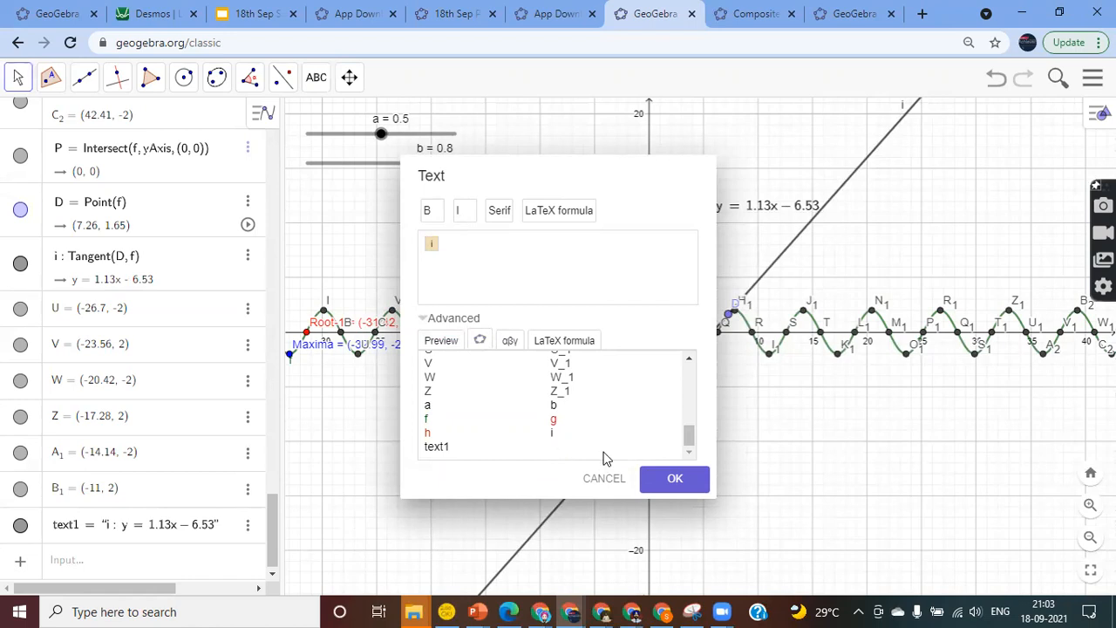
{"action": "left_click", "coordinate": [678, 487]}
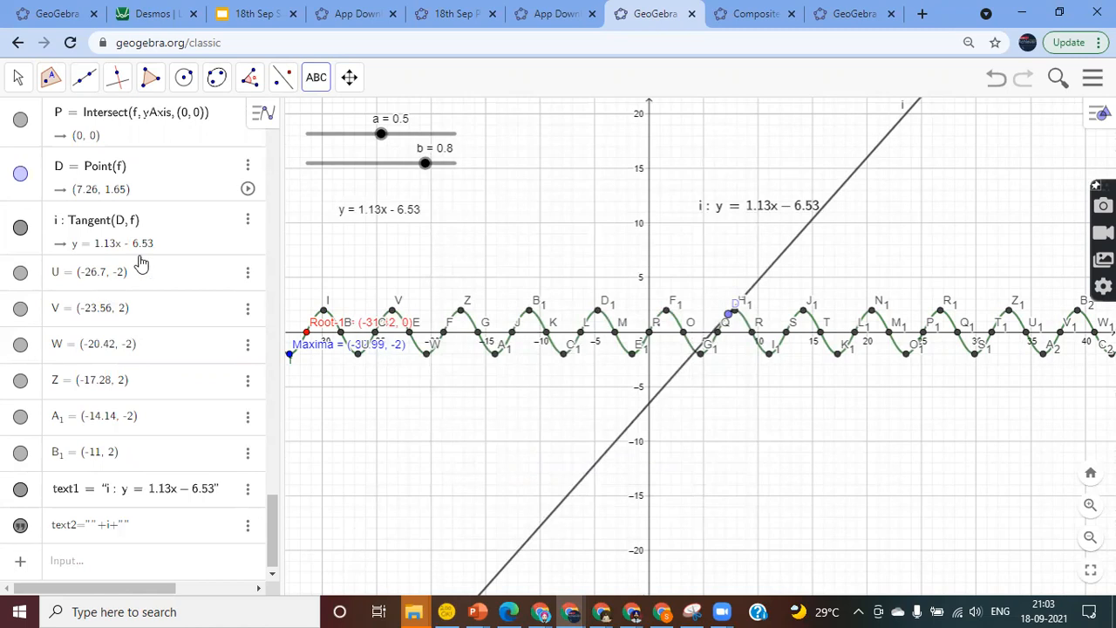
Dismiss the tangent line's options menu and return to the Move tool
{"action": "left_click", "coordinate": [31, 248]}
{"action": "right_click", "coordinate": [32, 247]}
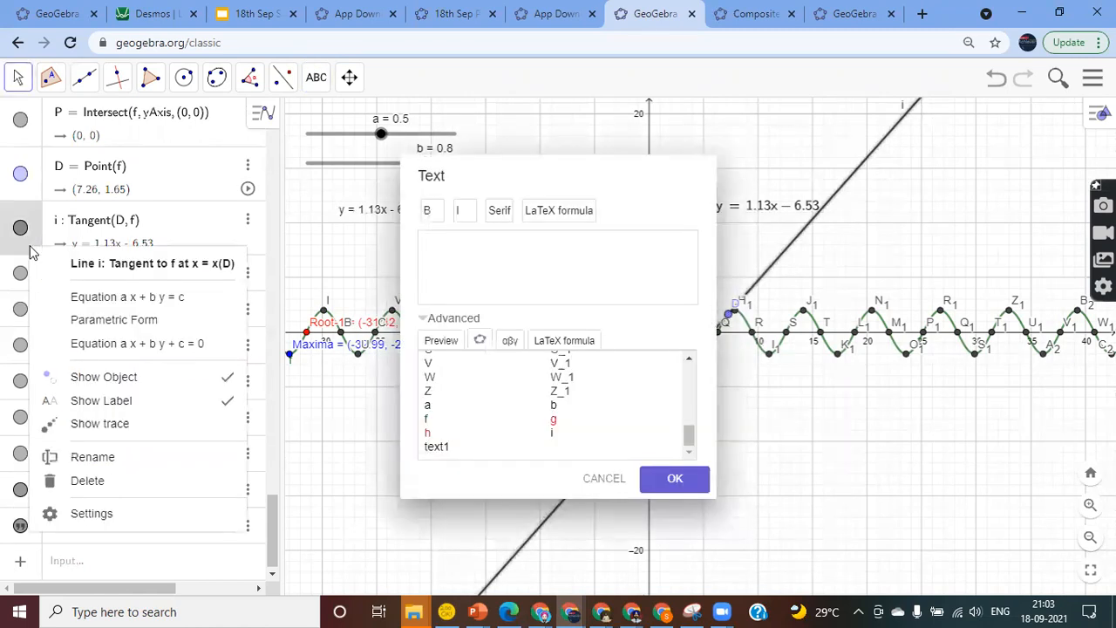
{"action": "left_click", "coordinate": [604, 478]}
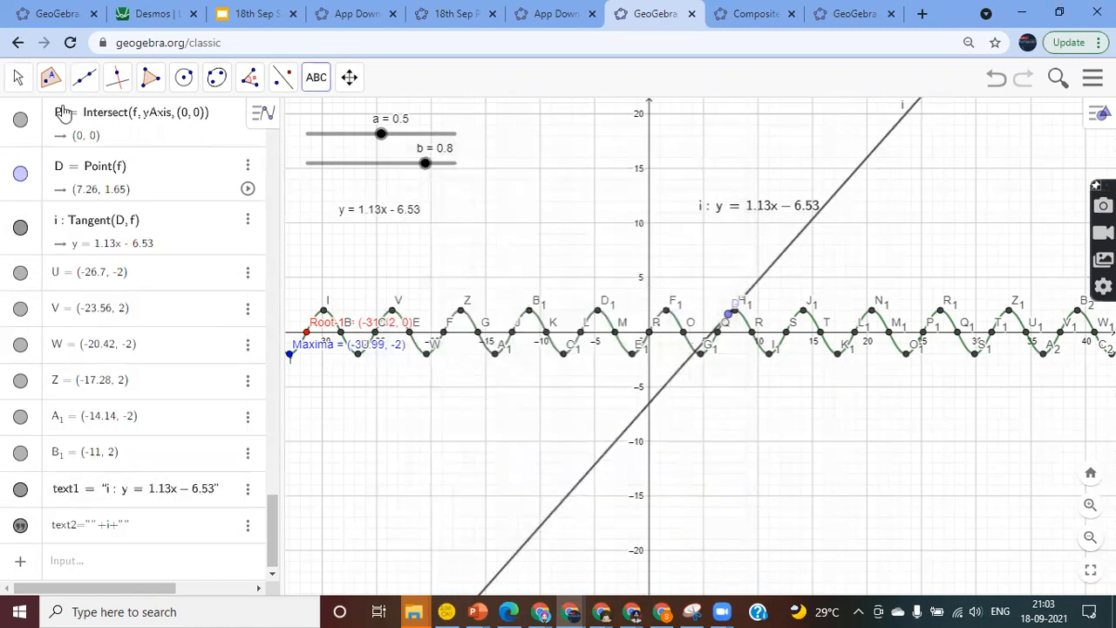
{"action": "left_click", "coordinate": [17, 79]}
{"action": "left_click", "coordinate": [20, 118]}
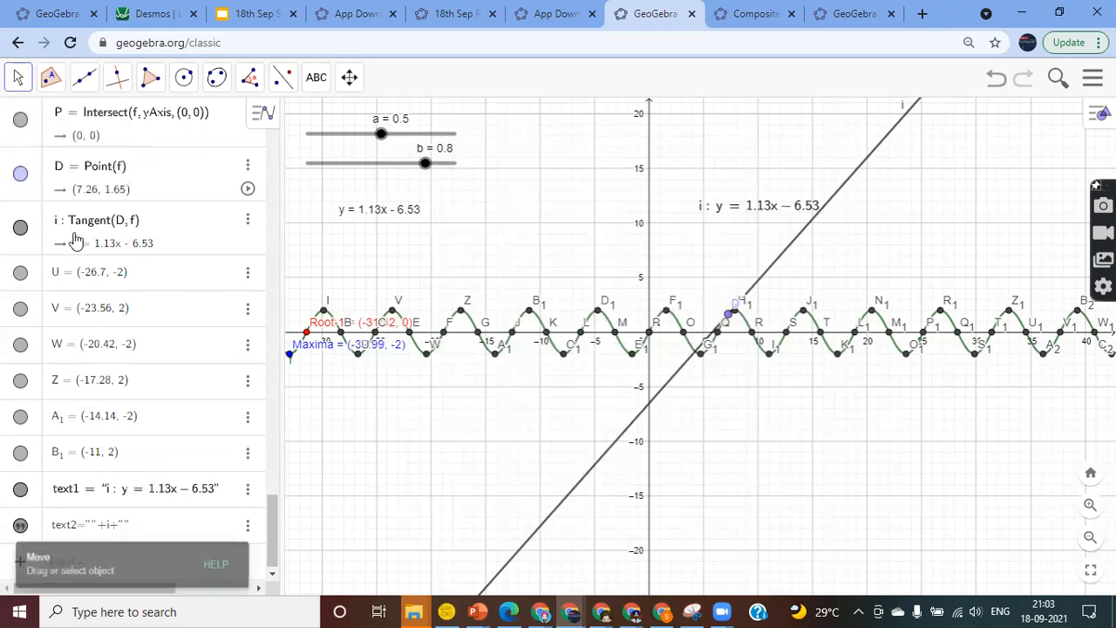
Hide the name label of tangent line i through its context menu
{"action": "right_click", "coordinate": [30, 244]}
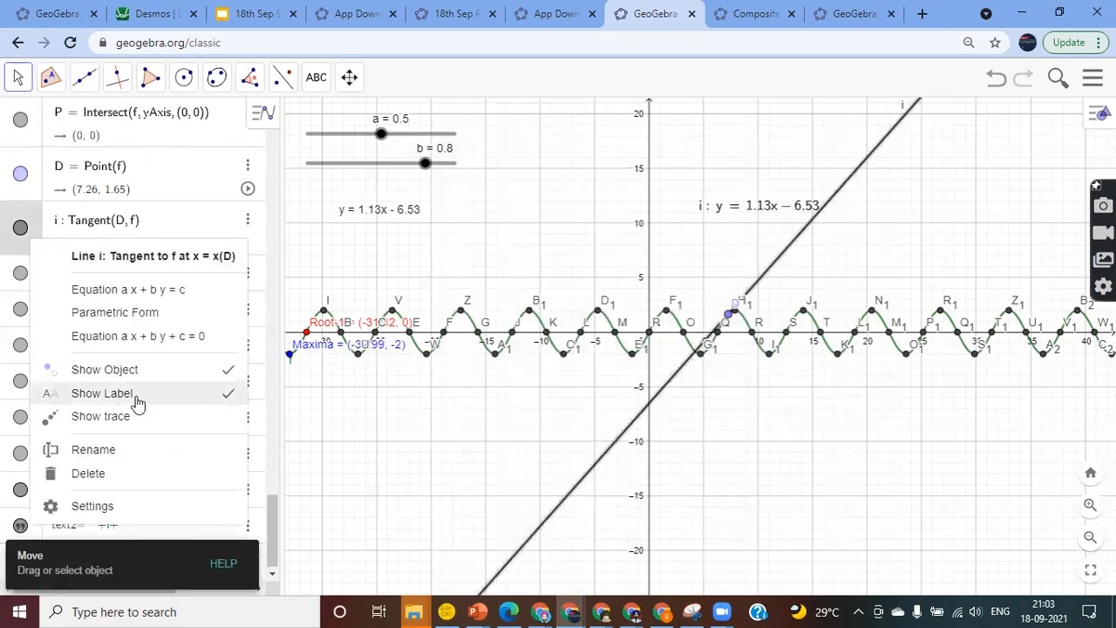
{"action": "left_click", "coordinate": [106, 397]}
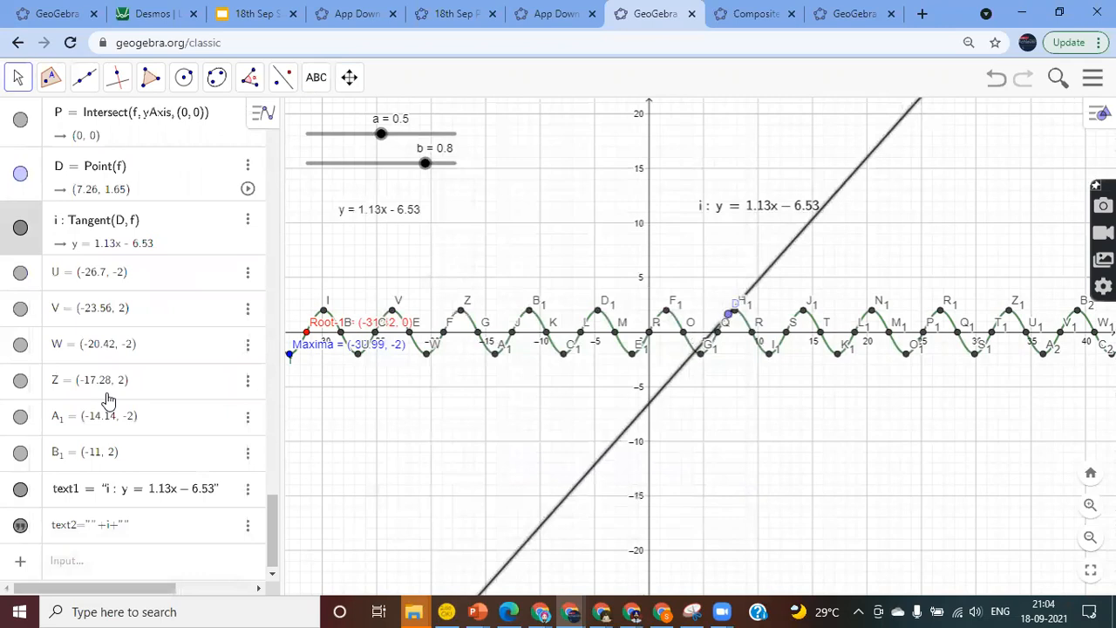
{"action": "left_click", "coordinate": [512, 249]}
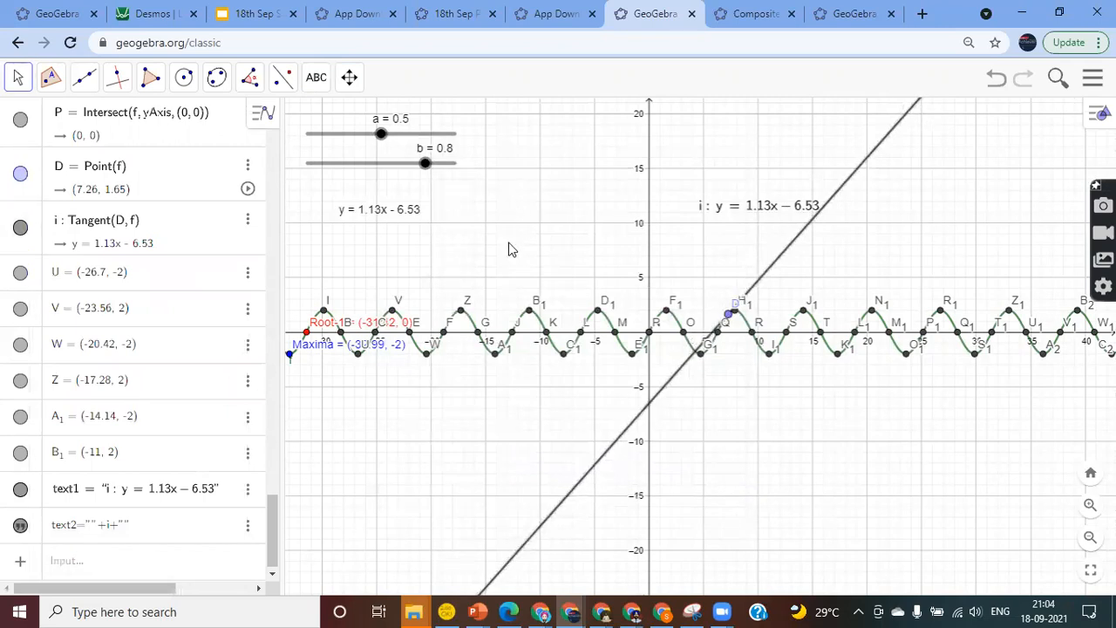
{"action": "left_click", "coordinate": [33, 254]}
{"action": "right_click", "coordinate": [35, 255]}
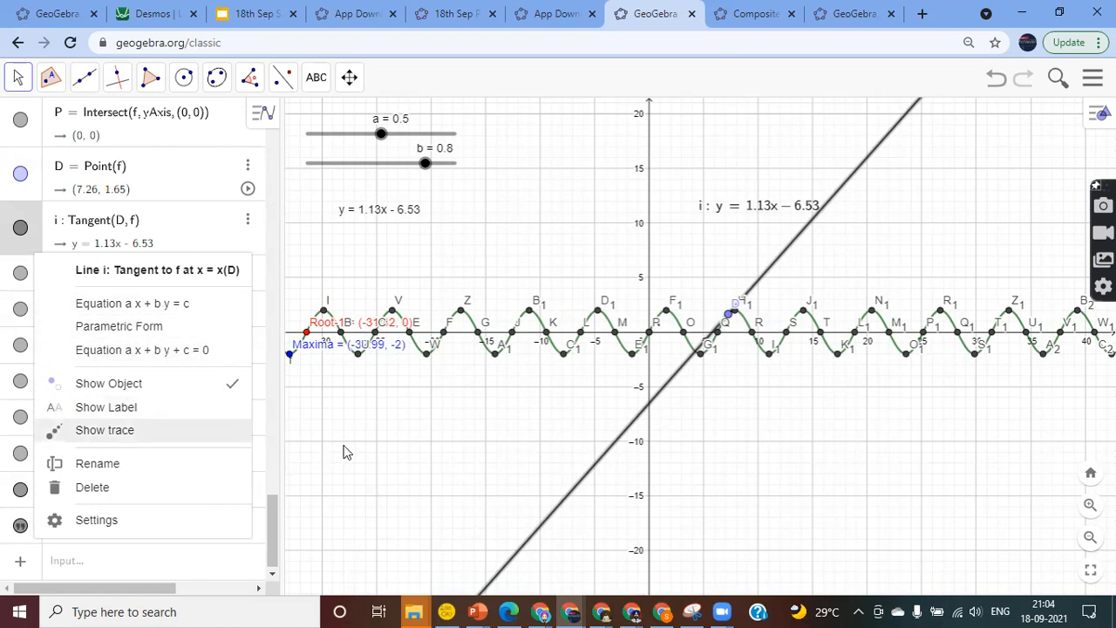
{"action": "left_click", "coordinate": [340, 288]}
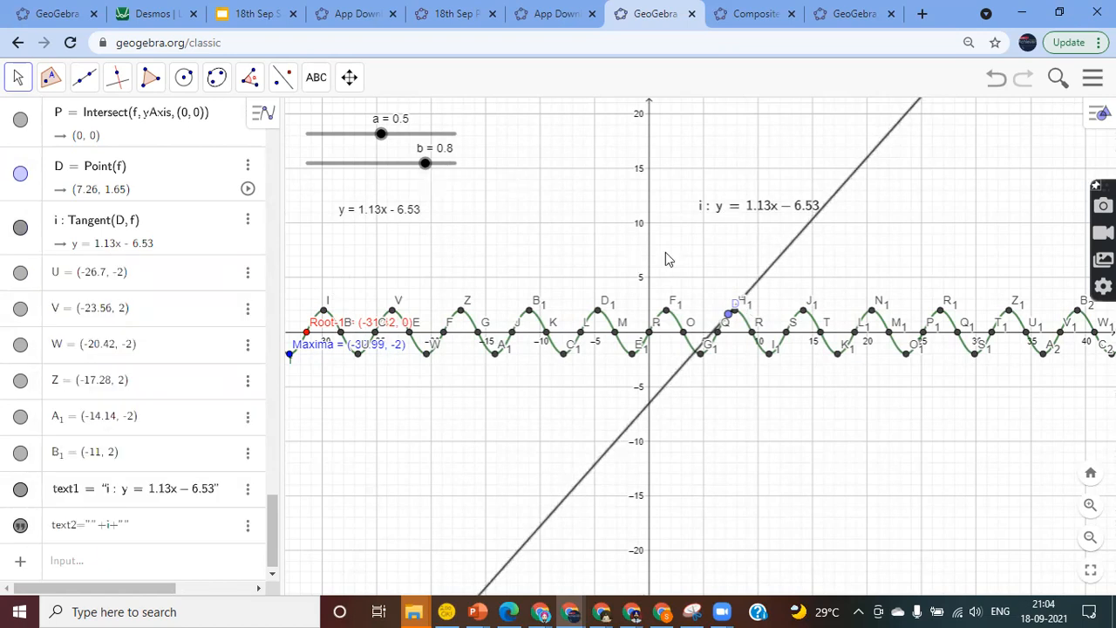
Switch to the Composite Functions activity page and scroll through it
{"action": "left_click", "coordinate": [737, 11]}
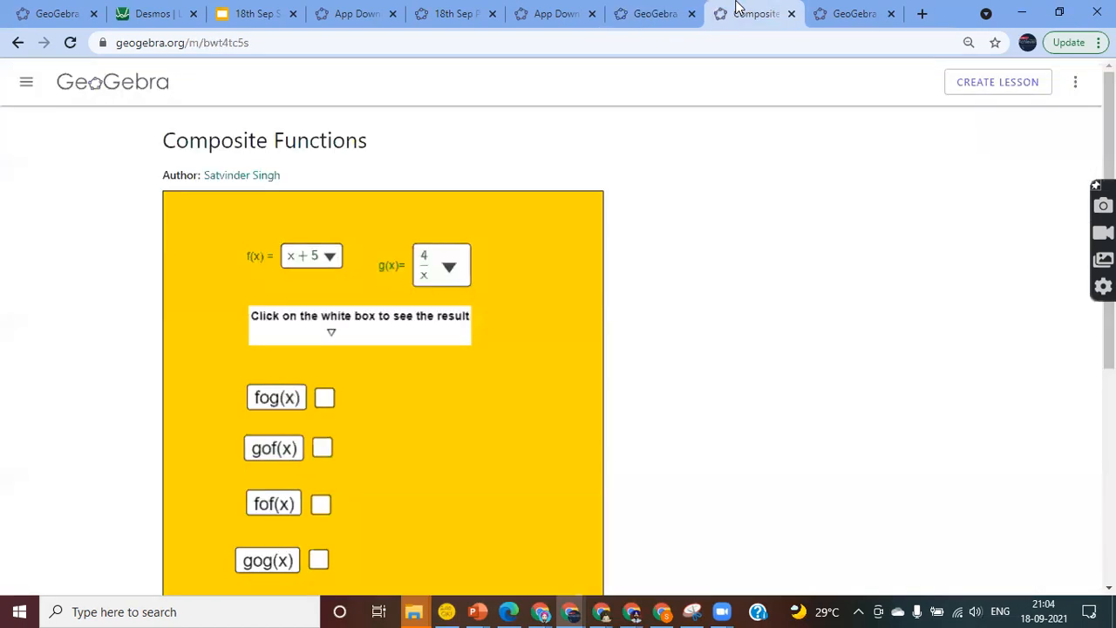
{"action": "scroll", "coordinate": [755, 293], "scroll_direction": "down", "scroll_amount": 3}
{"action": "scroll", "coordinate": [754, 293], "scroll_direction": "up", "scroll_amount": 3}
{"action": "scroll", "coordinate": [703, 366], "scroll_direction": "down", "scroll_amount": 1}
{"action": "scroll", "coordinate": [703, 365], "scroll_direction": "up", "scroll_amount": 1}
Copy the activity's link from the Share dialog, then close the dialog
{"action": "left_click", "coordinate": [1077, 87]}
{"action": "left_click", "coordinate": [1002, 157]}
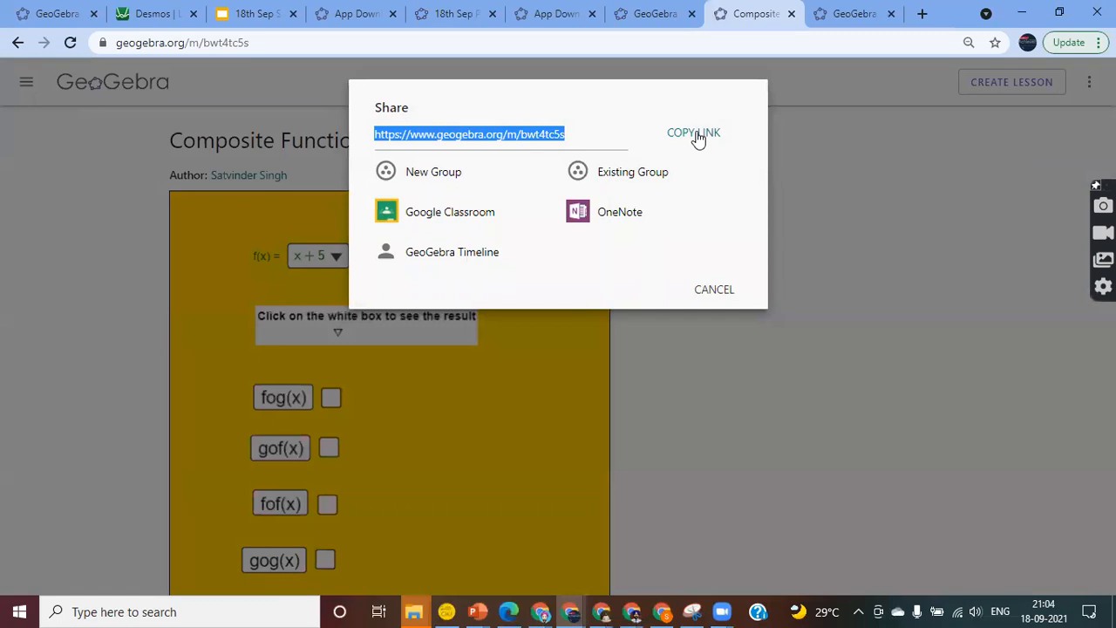
{"action": "left_click", "coordinate": [698, 135]}
{"action": "left_click", "coordinate": [715, 314]}
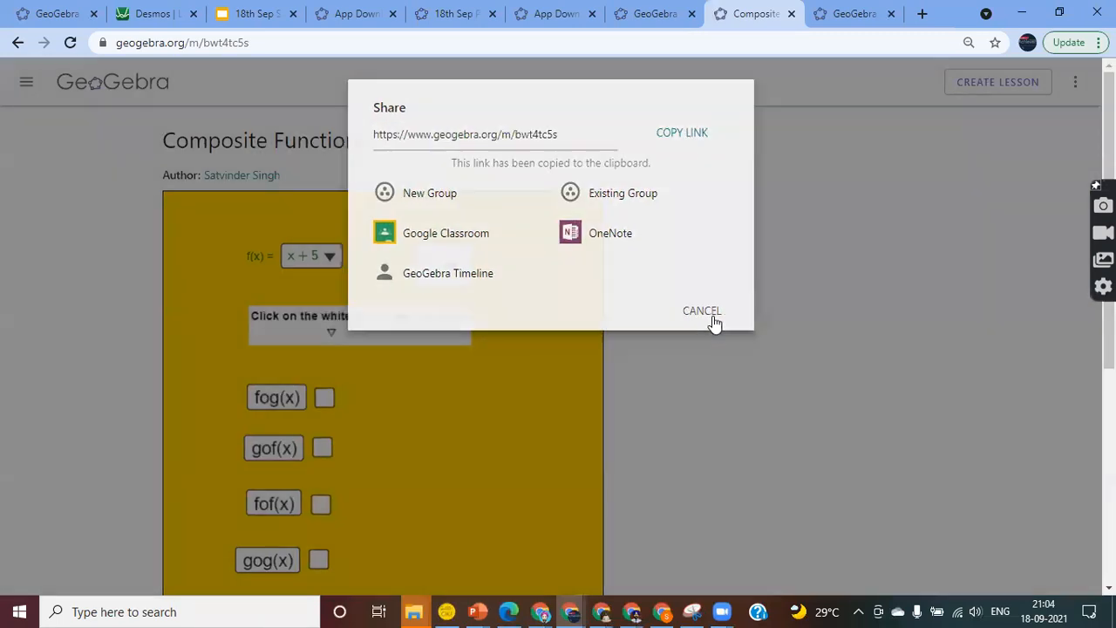
{"action": "left_click", "coordinate": [654, 13]}
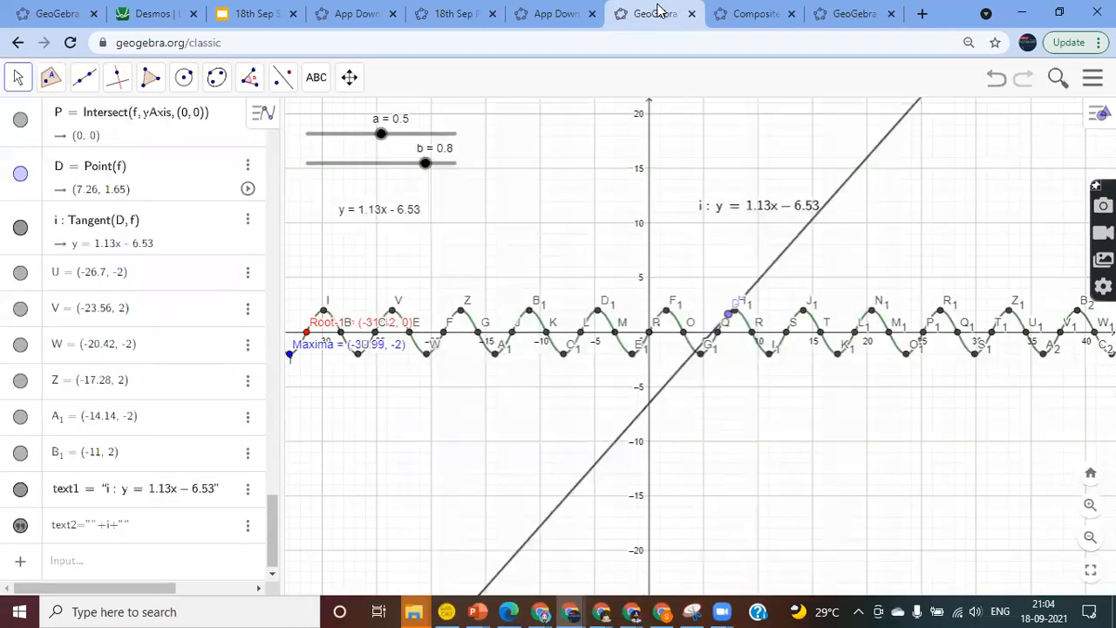
{"action": "left_click", "coordinate": [752, 14]}
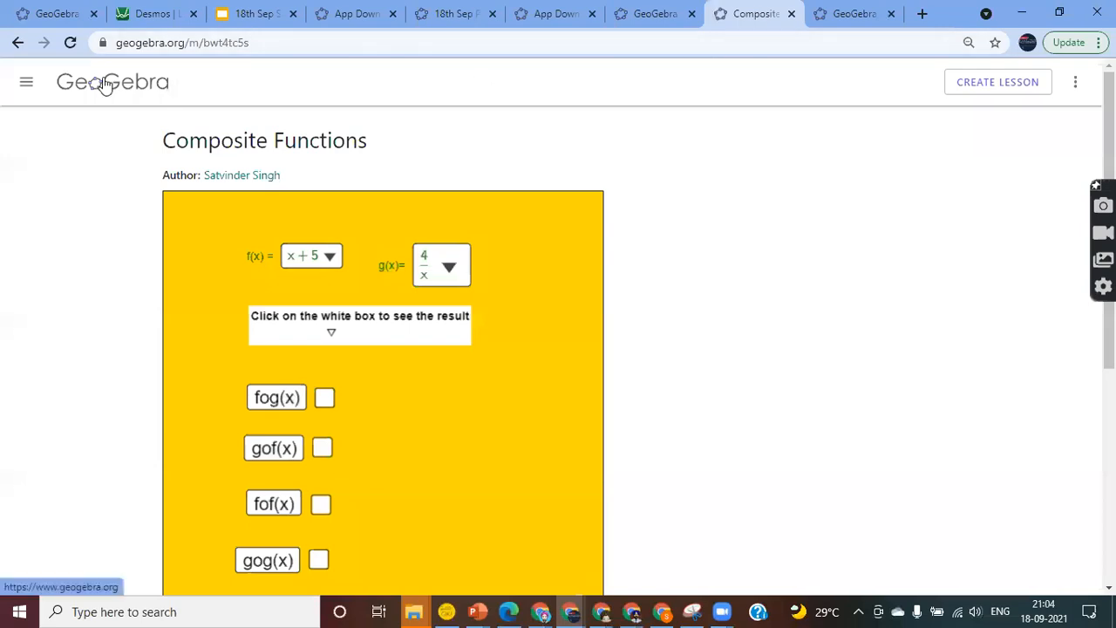
From the home page, go to the profile and create a new Activity
{"action": "left_click", "coordinate": [105, 84]}
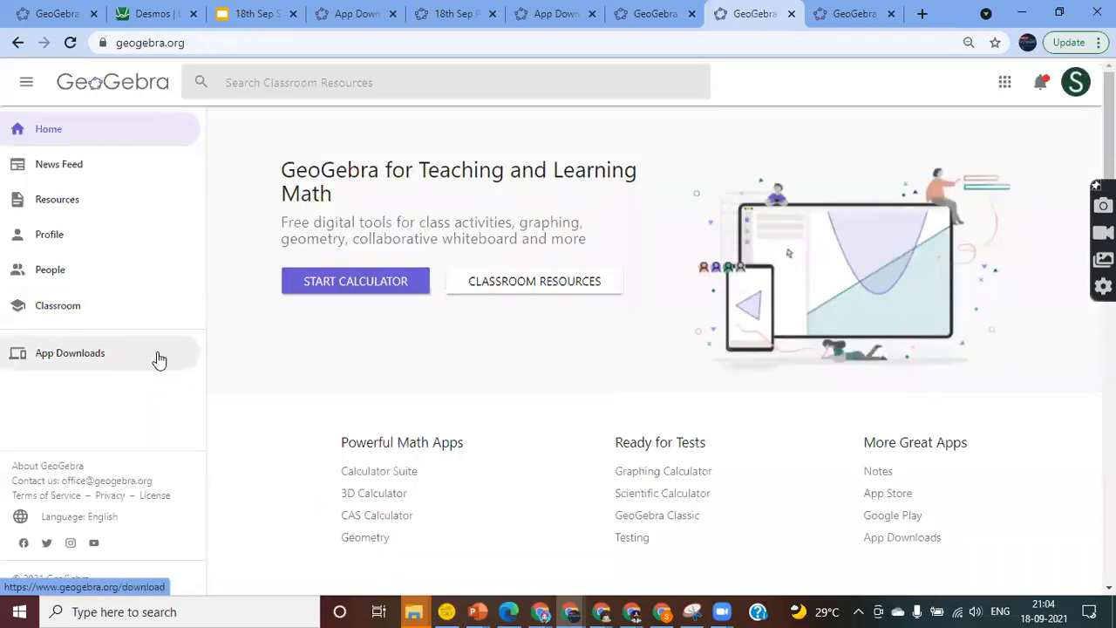
{"action": "left_click", "coordinate": [46, 237]}
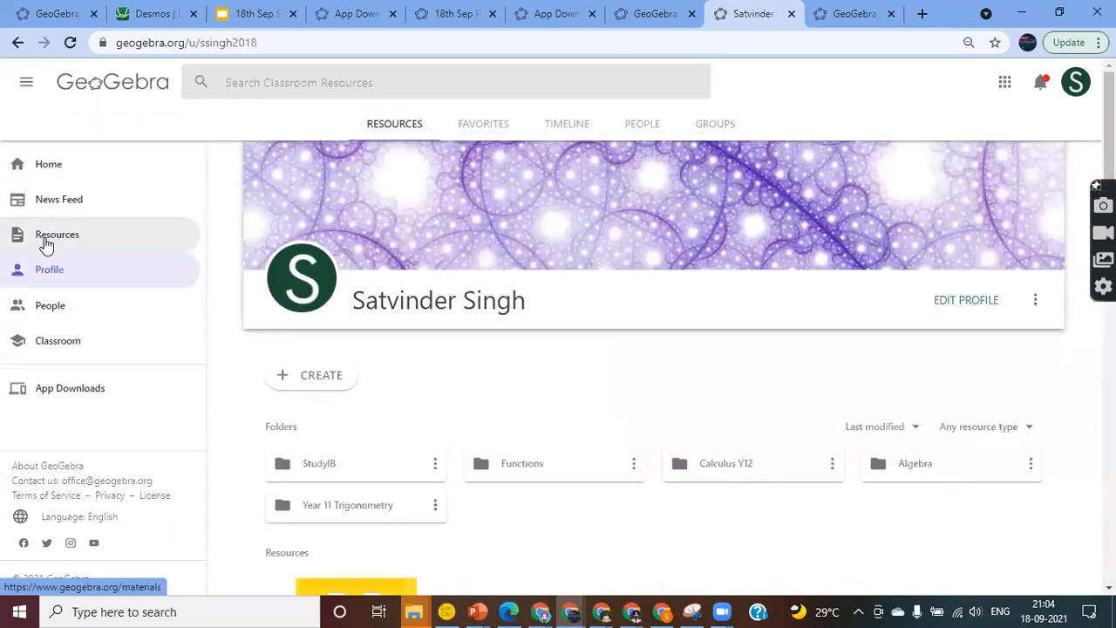
{"action": "left_click", "coordinate": [313, 380]}
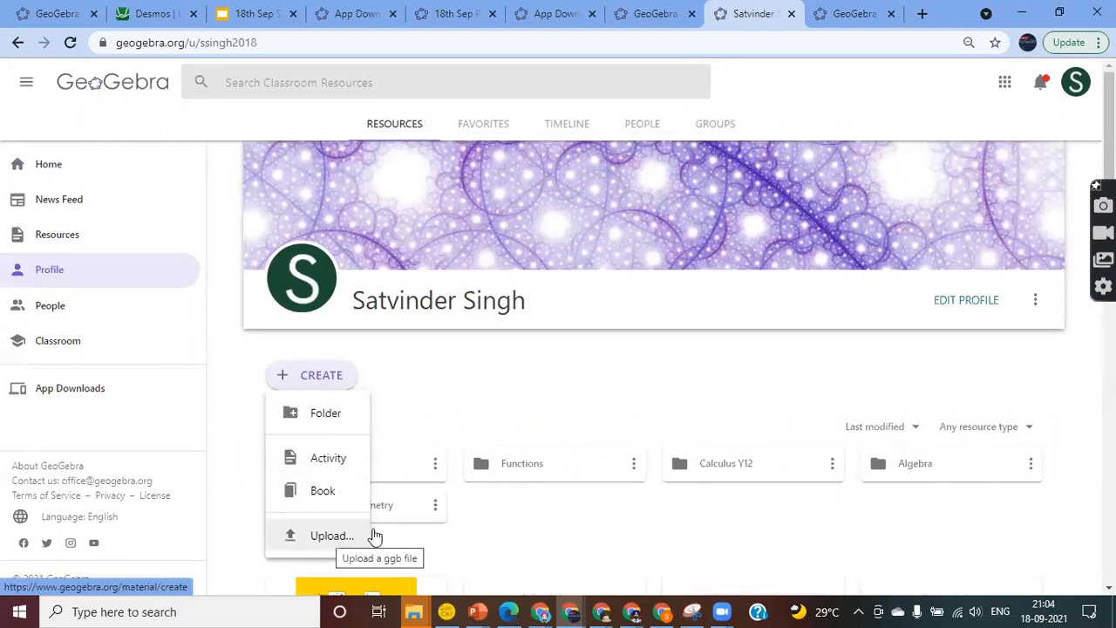
{"action": "left_click", "coordinate": [326, 465]}
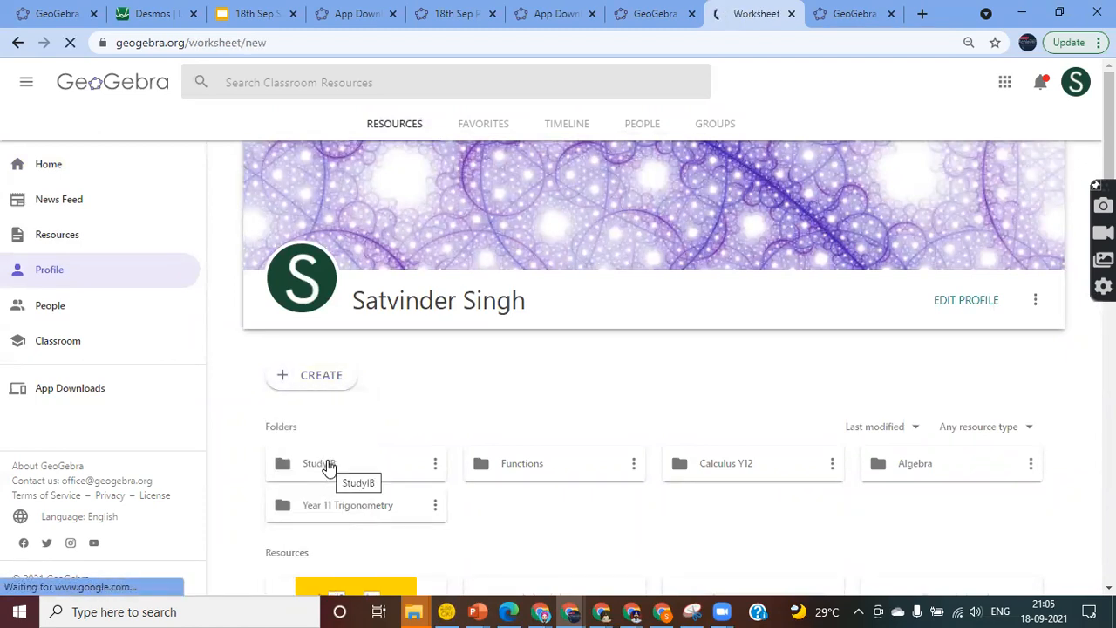
Title the worksheet 'Composite Functions' and add a 'Read the Instructions' text with numbered steps
{"action": "type", "text": "Composite Functions"}
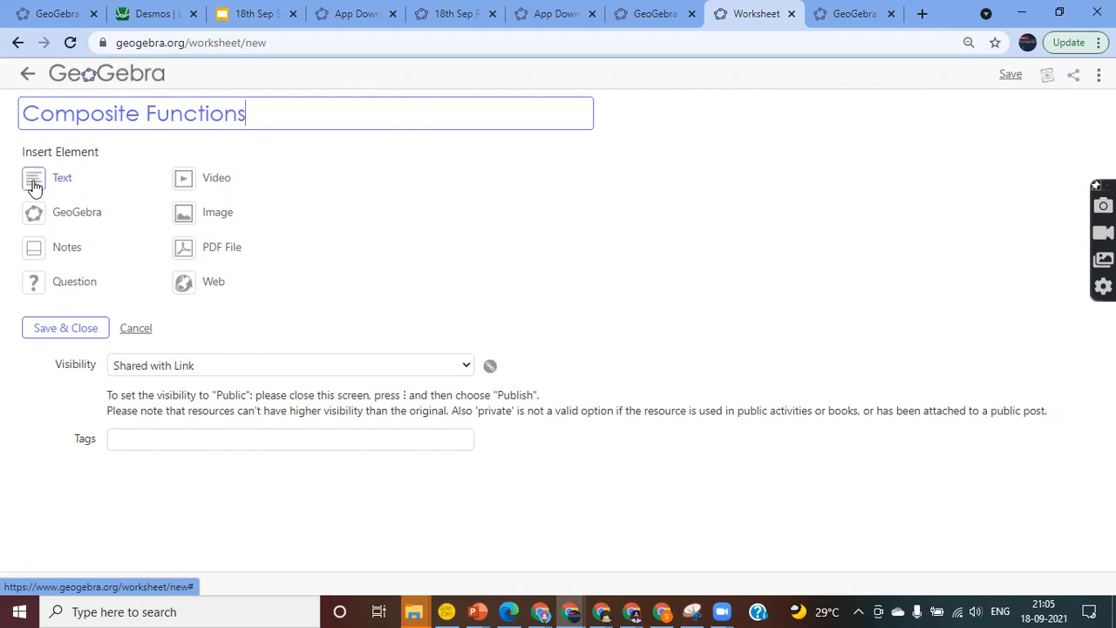
{"action": "left_click", "coordinate": [33, 185]}
{"action": "left_click", "coordinate": [80, 181]}
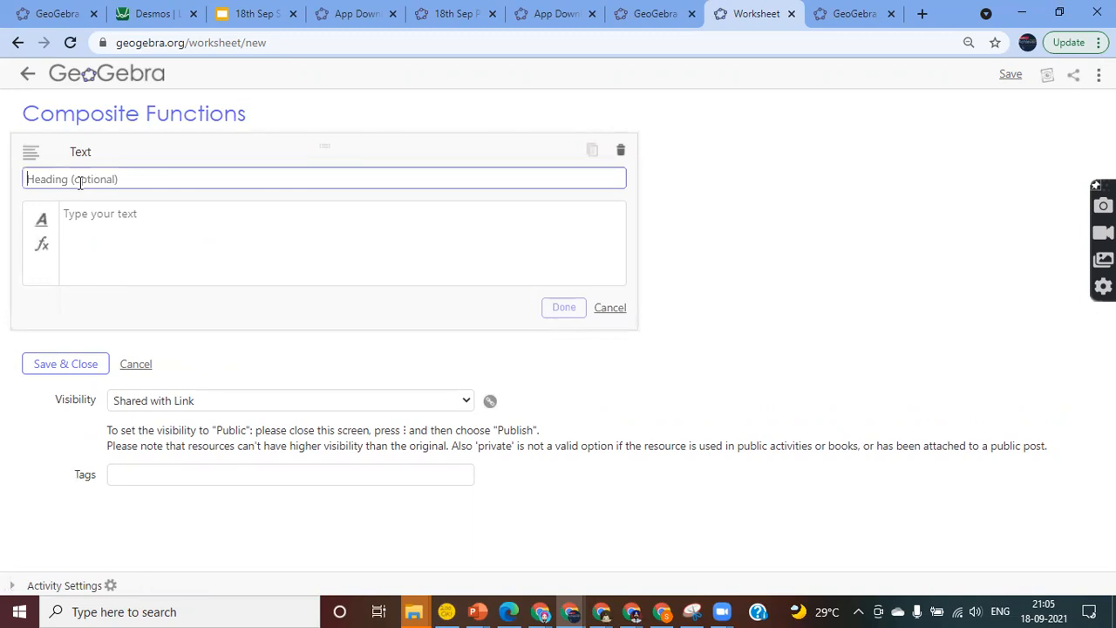
{"action": "left_click", "coordinate": [58, 180]}
{"action": "type", "text": "Read the Instructions"}
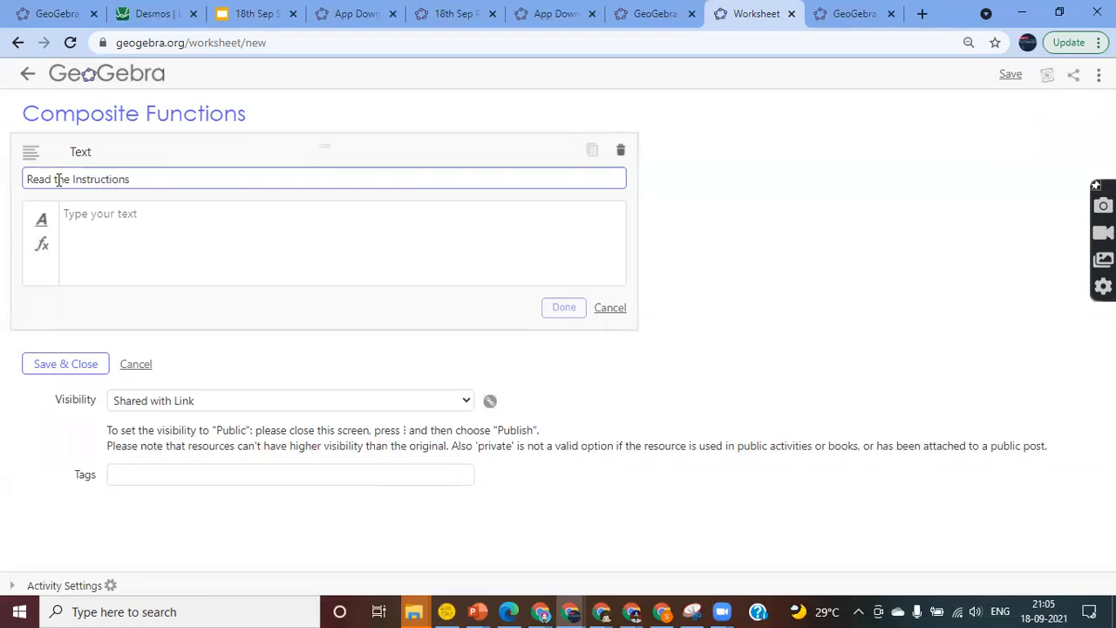
{"action": "left_click", "coordinate": [91, 228]}
{"action": "type", "text": "1."}
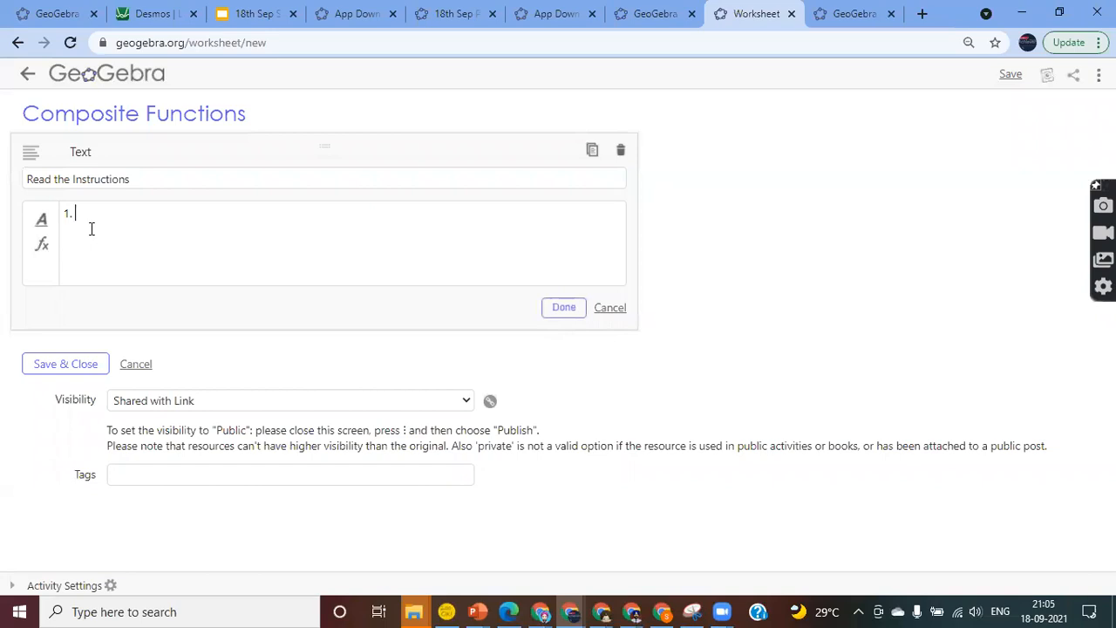
{"action": "type", "text": " Select the functions"}
{"action": "type", "text": "fromf(x) and g(x)"}
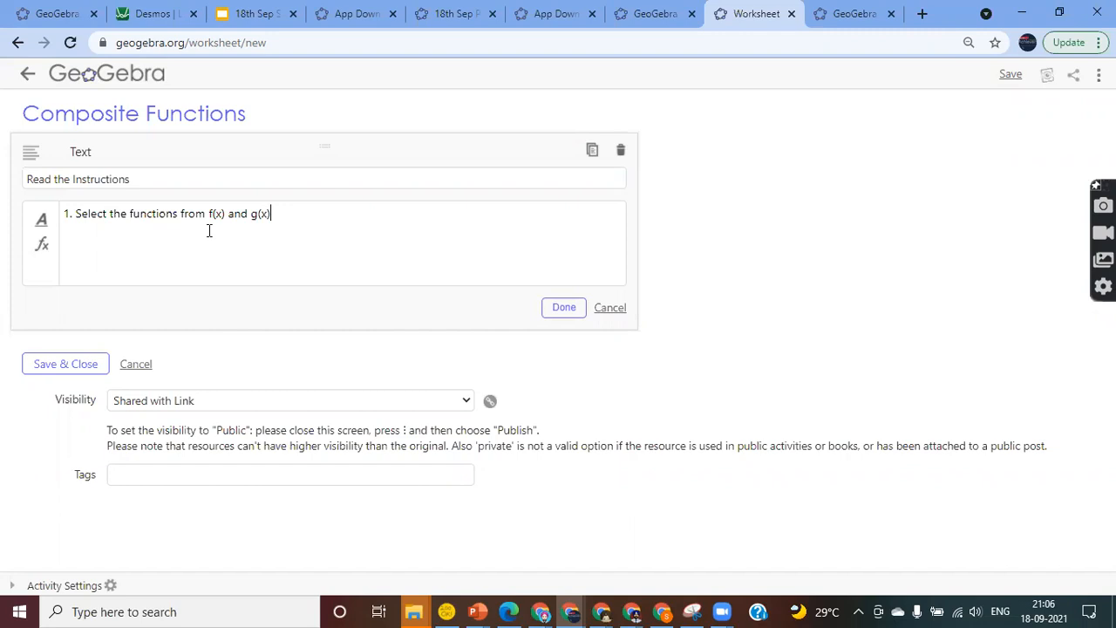
{"action": "type", "text": "Click on the white bo"}
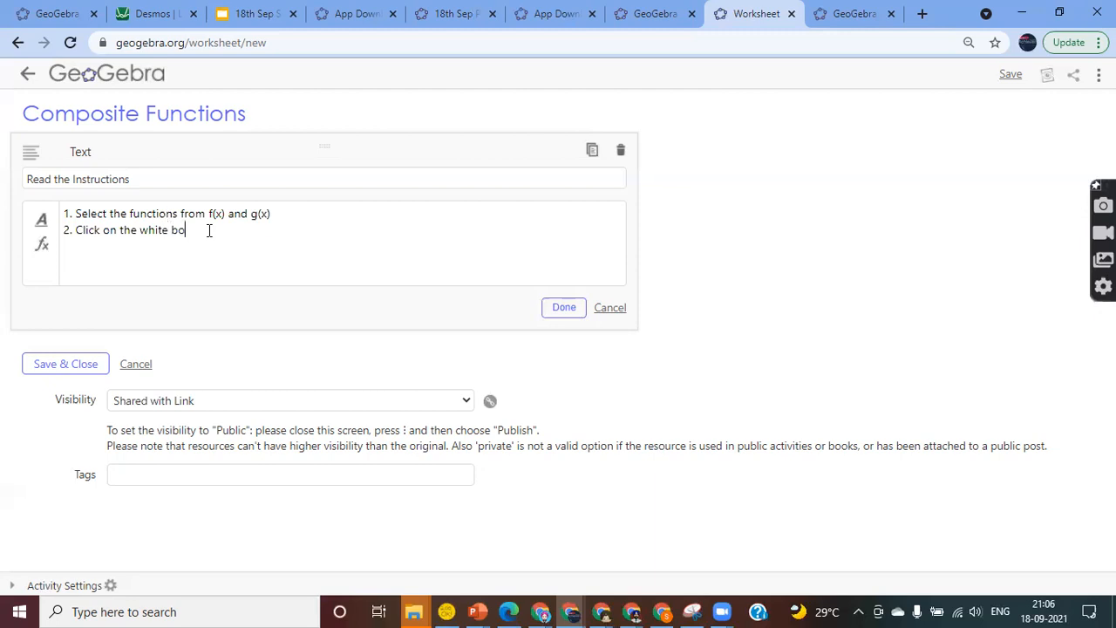
{"action": "type", "text": "x to see the result of tha corrospon"}
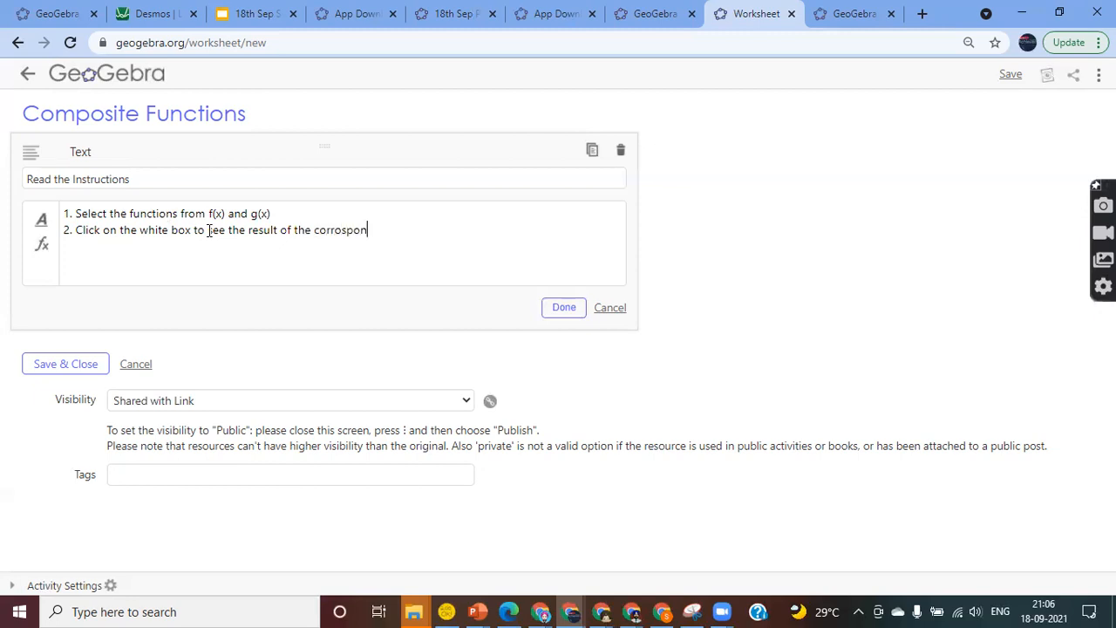
{"action": "type", "text": "ding composite function."}
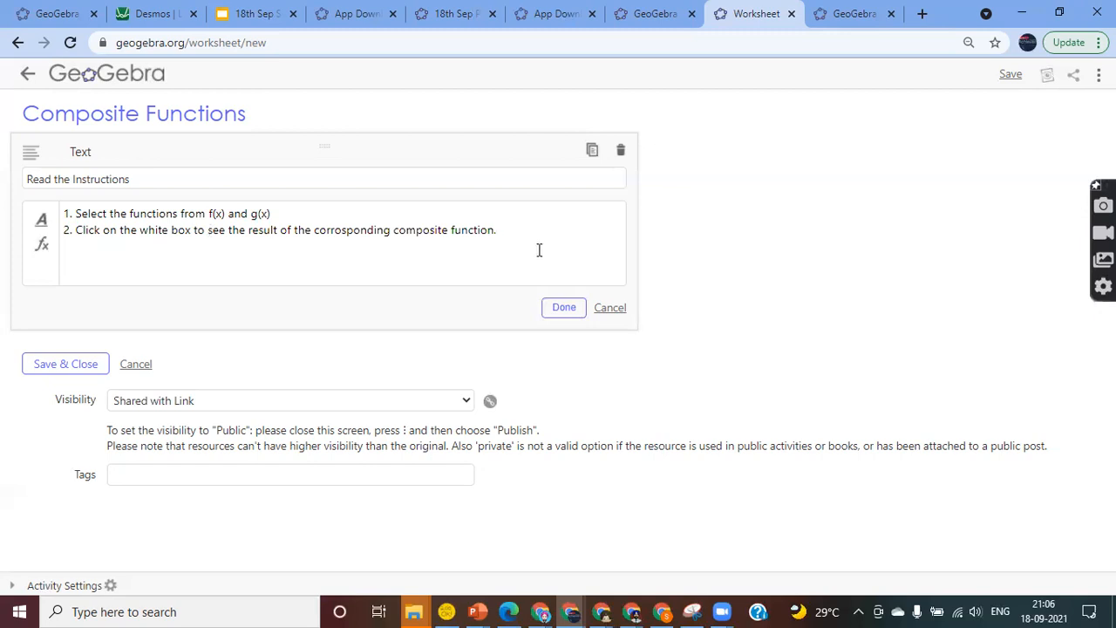
Embed the Composite Functions applet by pasting its copied link into a GeoGebra element
{"action": "left_click", "coordinate": [563, 314]}
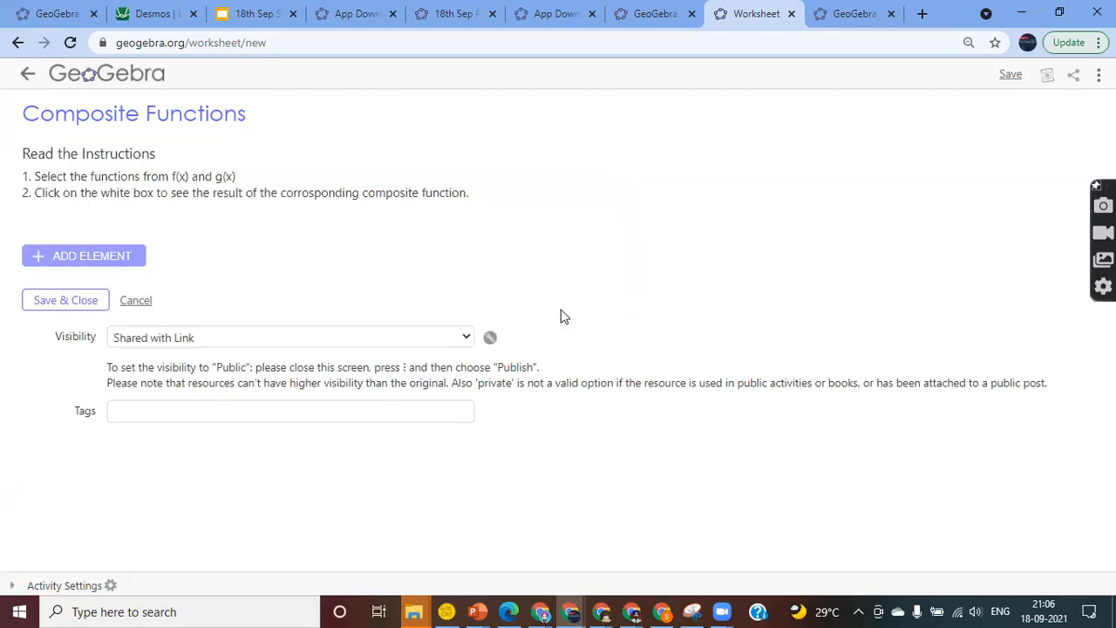
{"action": "left_click", "coordinate": [52, 259]}
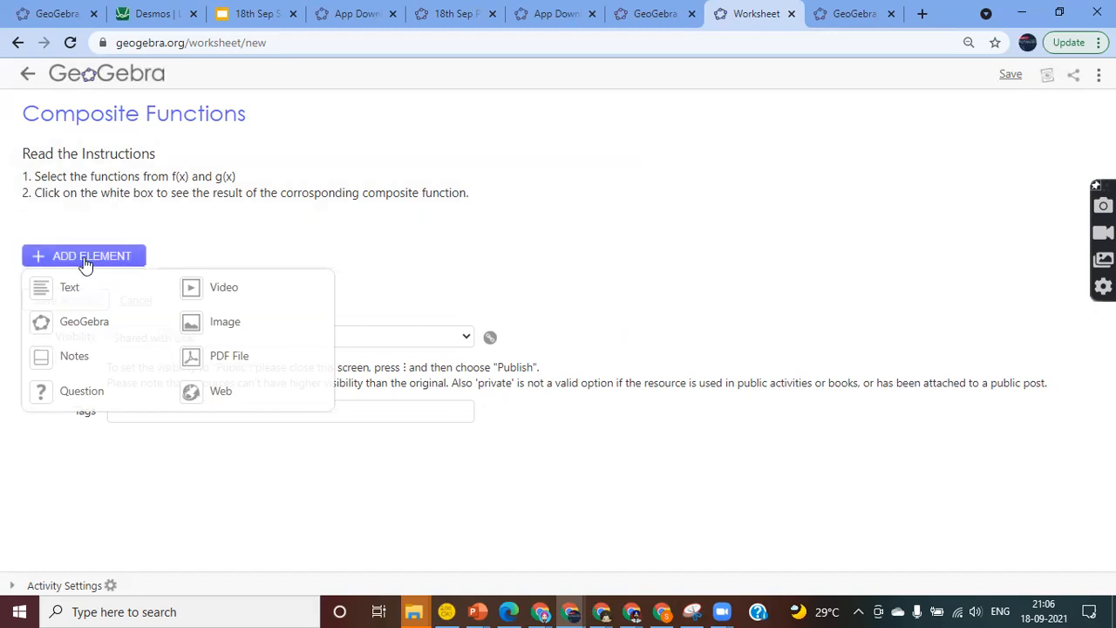
{"action": "left_click", "coordinate": [85, 329]}
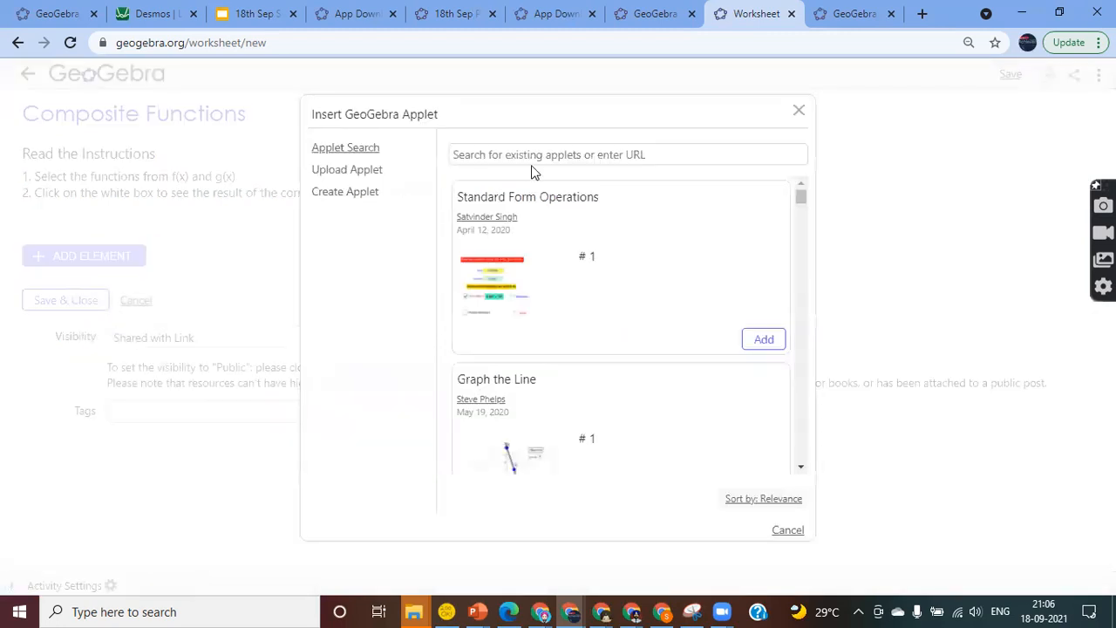
{"action": "left_click", "coordinate": [471, 155]}
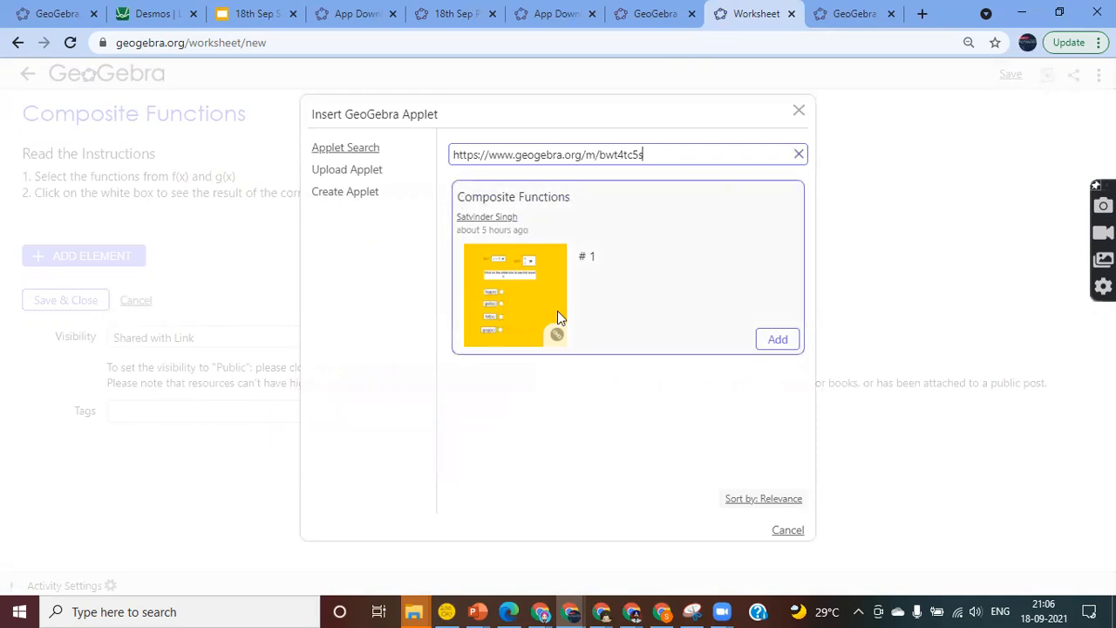
{"action": "left_click", "coordinate": [770, 348]}
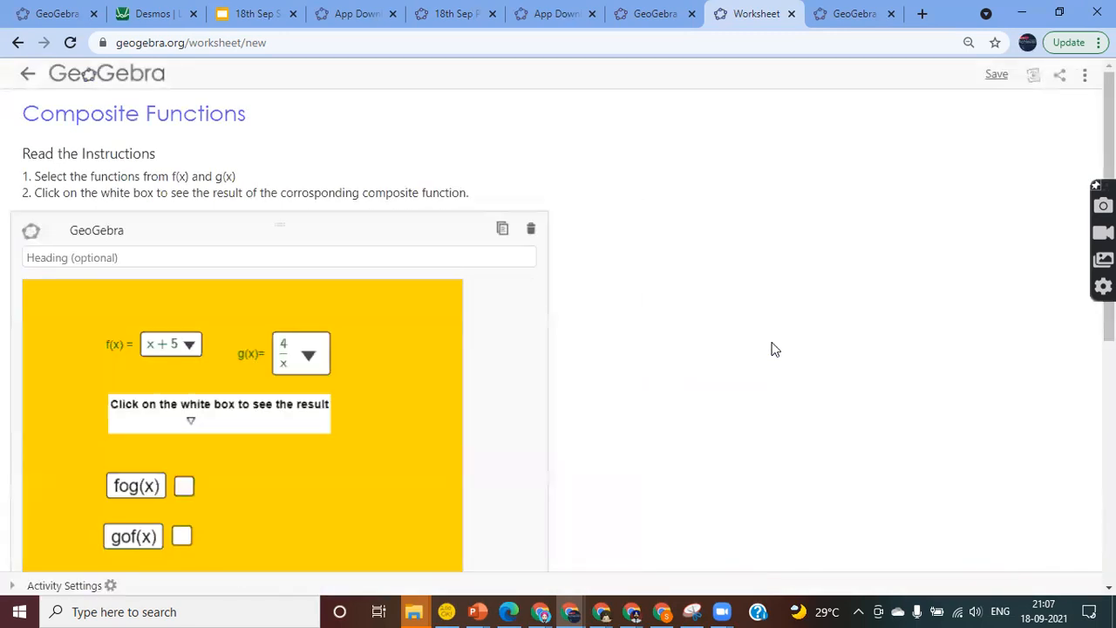
{"action": "scroll", "coordinate": [558, 332], "scroll_direction": "down", "scroll_amount": 5}
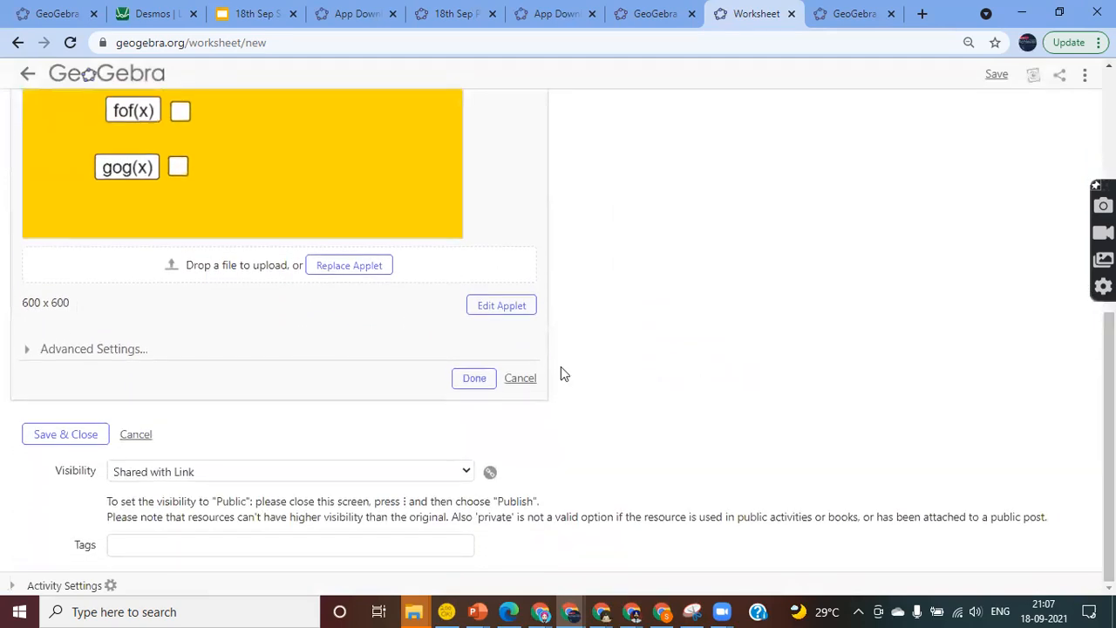
{"action": "left_click", "coordinate": [475, 381]}
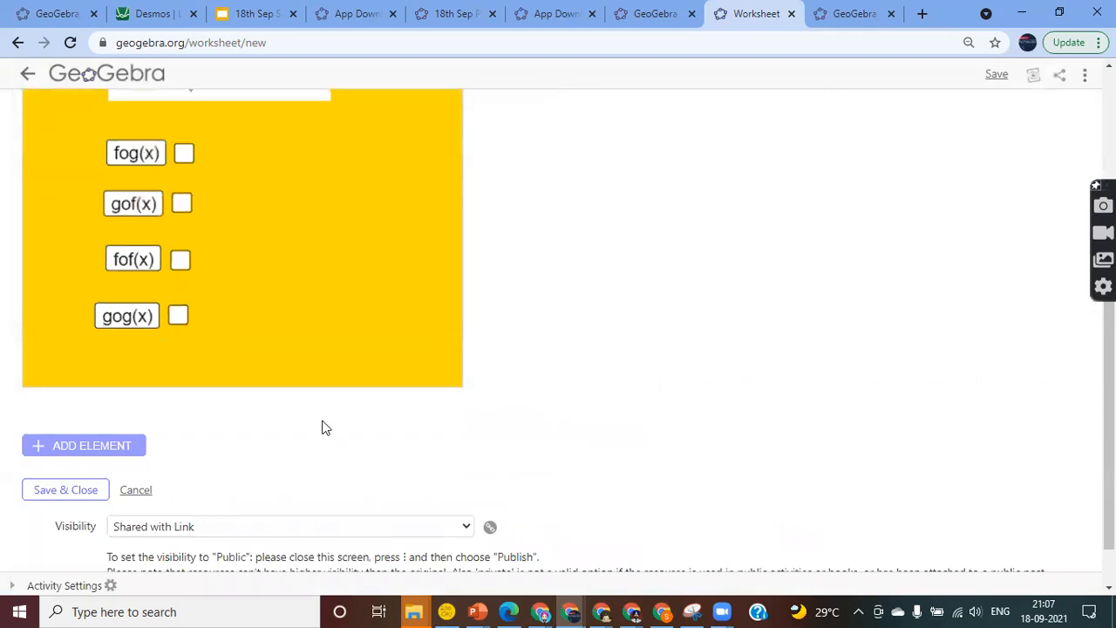
{"action": "scroll", "coordinate": [670, 303], "scroll_direction": "up", "scroll_amount": 3}
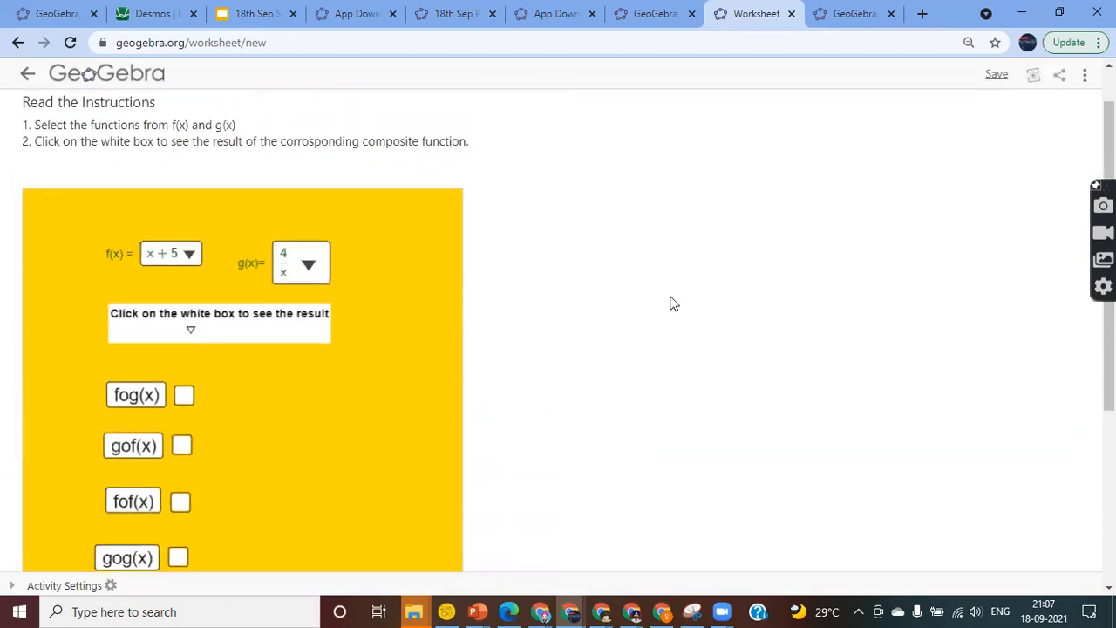
{"action": "scroll", "coordinate": [669, 303], "scroll_direction": "down", "scroll_amount": 4}
{"action": "left_click", "coordinate": [73, 397]}
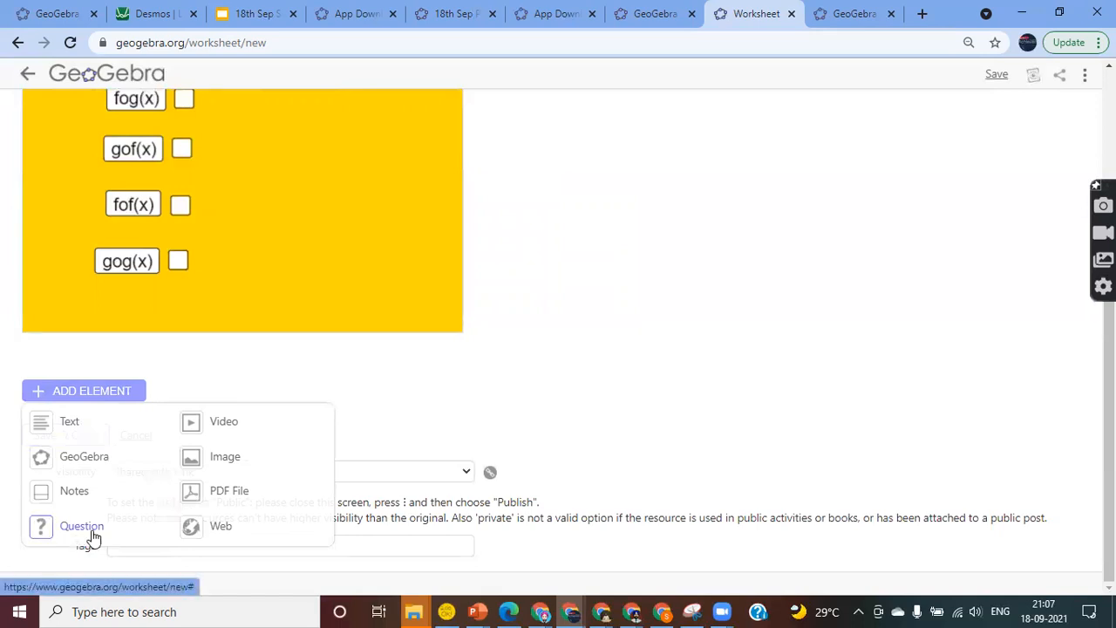
Add a question headed Q1 with the text f(x) = x-3
{"action": "left_click", "coordinate": [83, 530]}
{"action": "left_click", "coordinate": [102, 397]}
{"action": "type", "text": "Q1."}
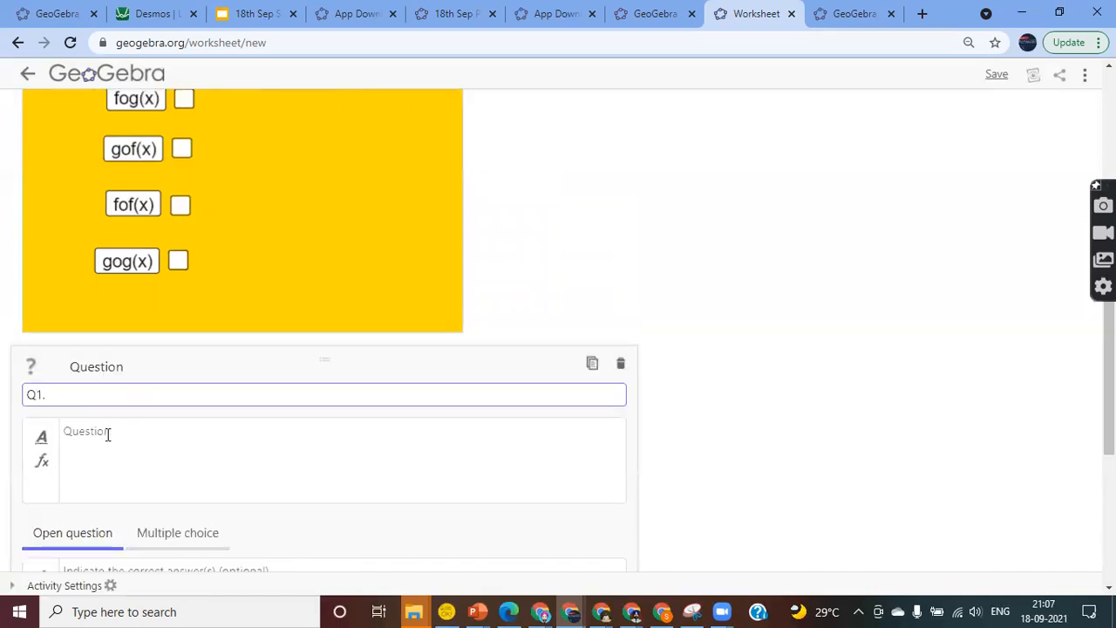
{"action": "left_click", "coordinate": [101, 442]}
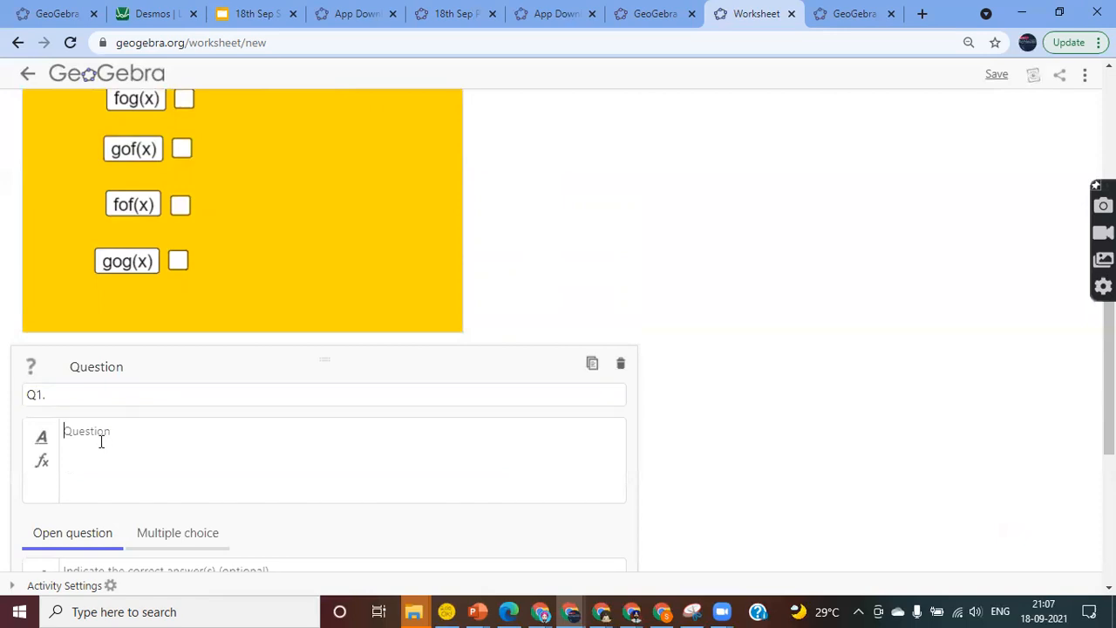
{"action": "type", "text": "f("}
{"action": "type", "text": "x) = x-3g(x) = x^2"}
{"action": "key", "text": "BackSpace"}
{"action": "key", "text": "BackSpace"}
{"action": "key", "text": "BackSpace"}
{"action": "key", "text": "BackSpace"}
{"action": "key", "text": "BackSpace"}
{"action": "key", "text": "BackSpace"}
{"action": "key", "text": "BackSpace"}
{"action": "key", "text": "BackSpace"}
{"action": "key", "text": "BackSpace"}
{"action": "key", "text": "BackSpace"}
Insert an x² math formula into the Q1 question text
{"action": "left_click", "coordinate": [43, 464]}
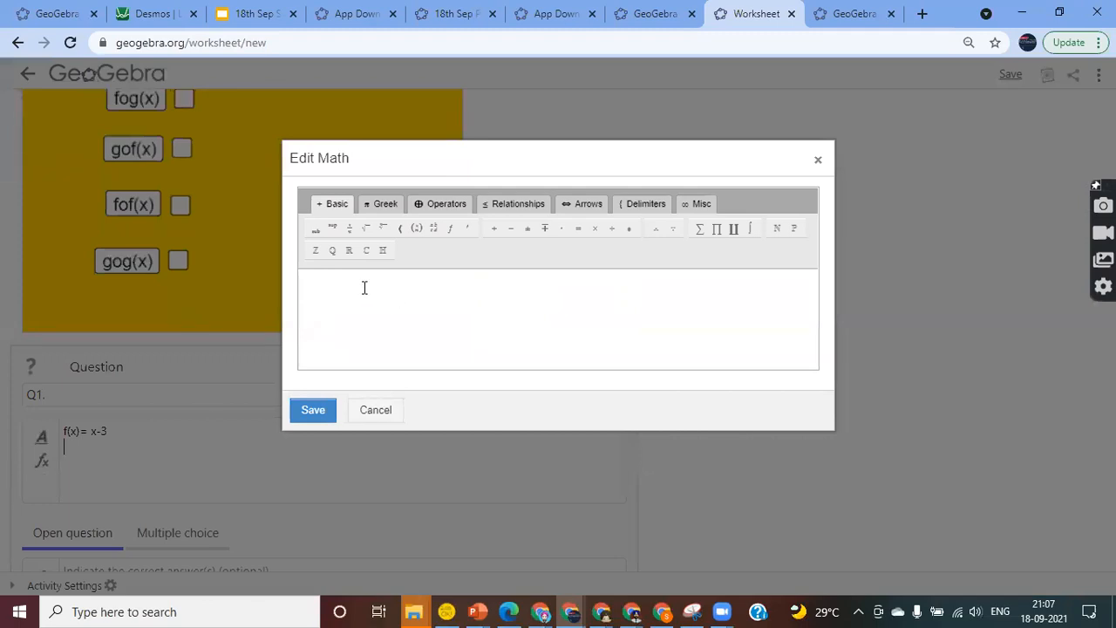
{"action": "left_click", "coordinate": [336, 288]}
{"action": "type", "text": "x^2"}
{"action": "key", "text": "BackSpace"}
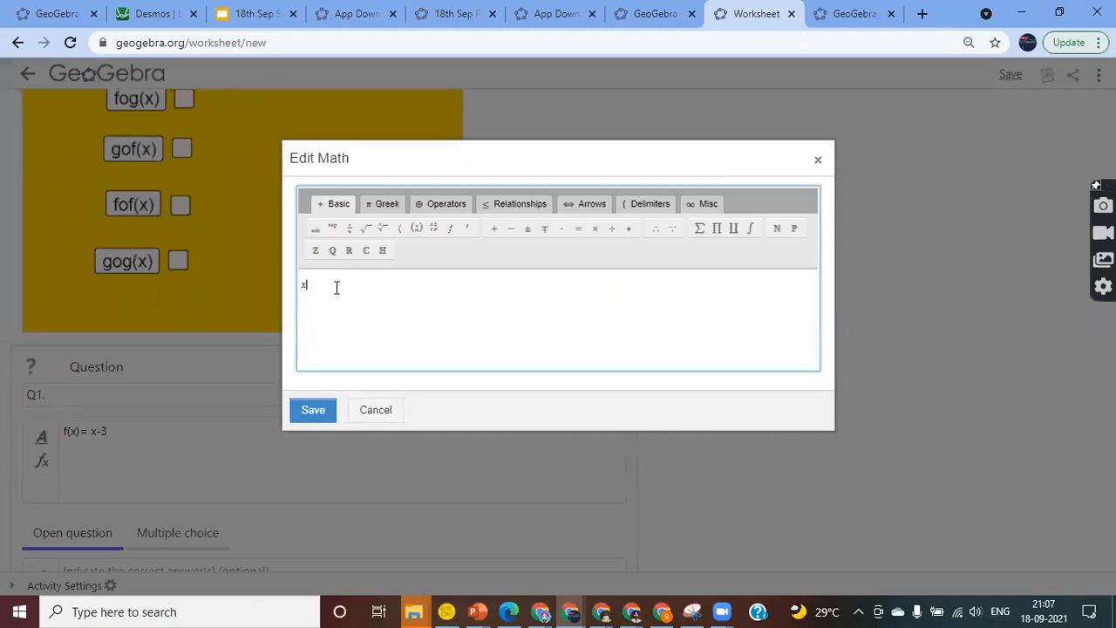
{"action": "type", "text": "666"}
{"action": "key", "text": "BackSpace"}
{"action": "key", "text": "BackSpace"}
{"action": "key", "text": "BackSpace"}
{"action": "type", "text": "^2"}
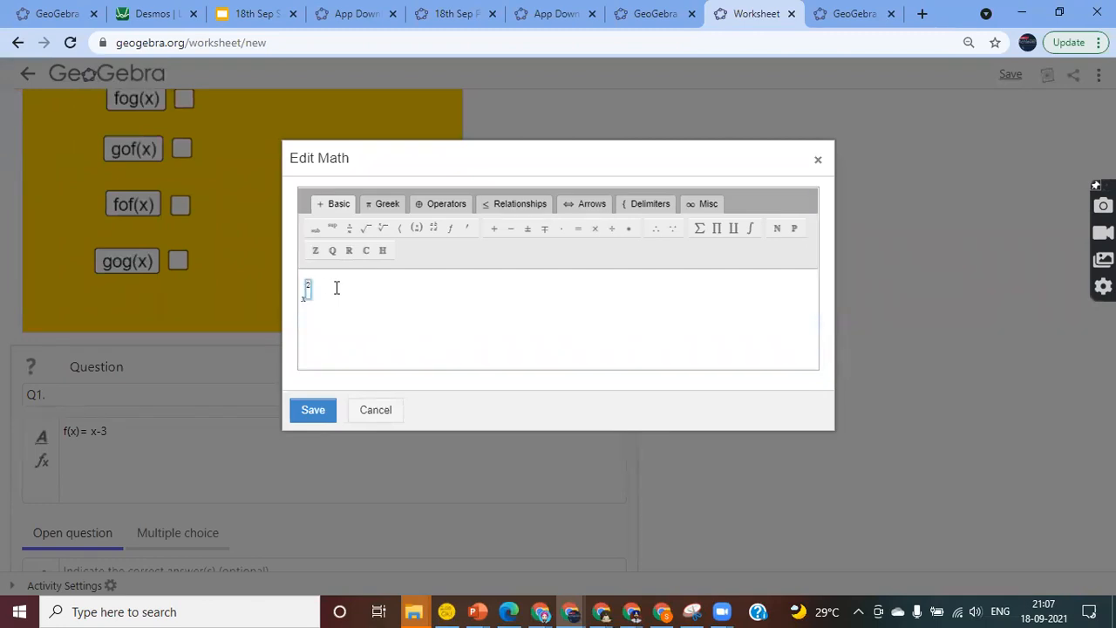
{"action": "type", "text": "2"}
{"action": "key", "text": "Right"}
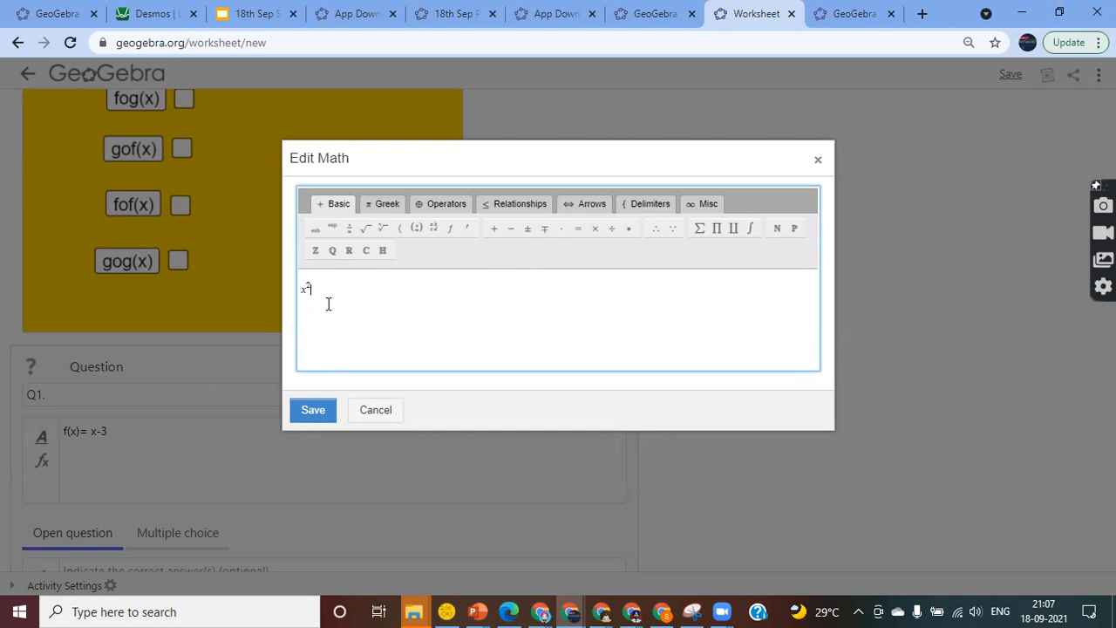
{"action": "left_click", "coordinate": [314, 415]}
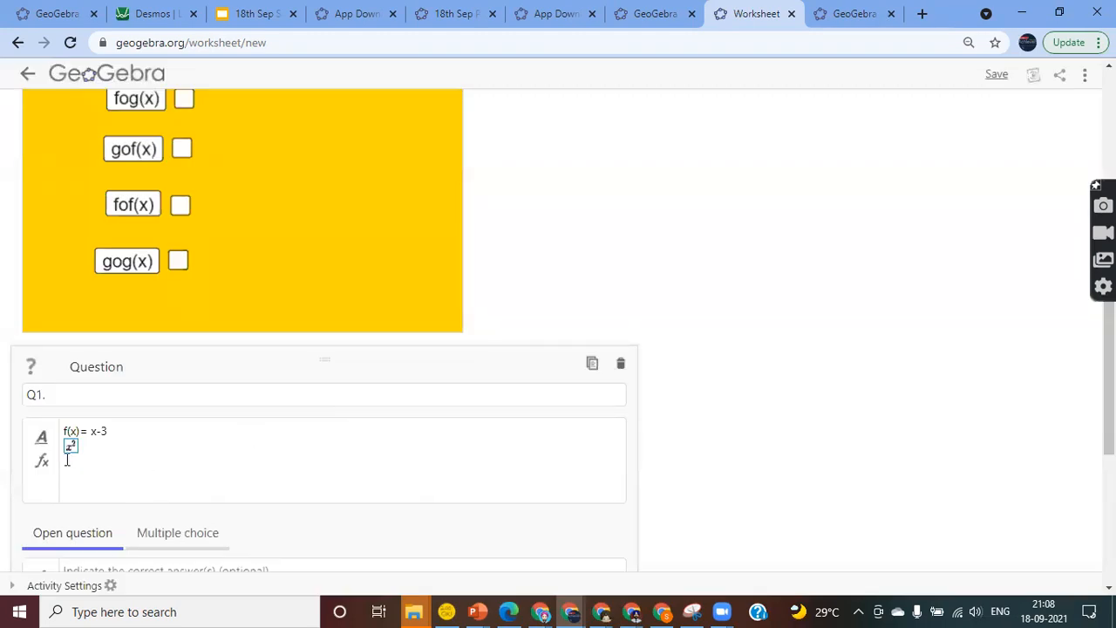
Put 'g(x)=' before the x² formula and add a fog(x) line
{"action": "type", "text": "g(x)="}
{"action": "scroll", "coordinate": [163, 454], "scroll_direction": "down", "scroll_amount": 3}
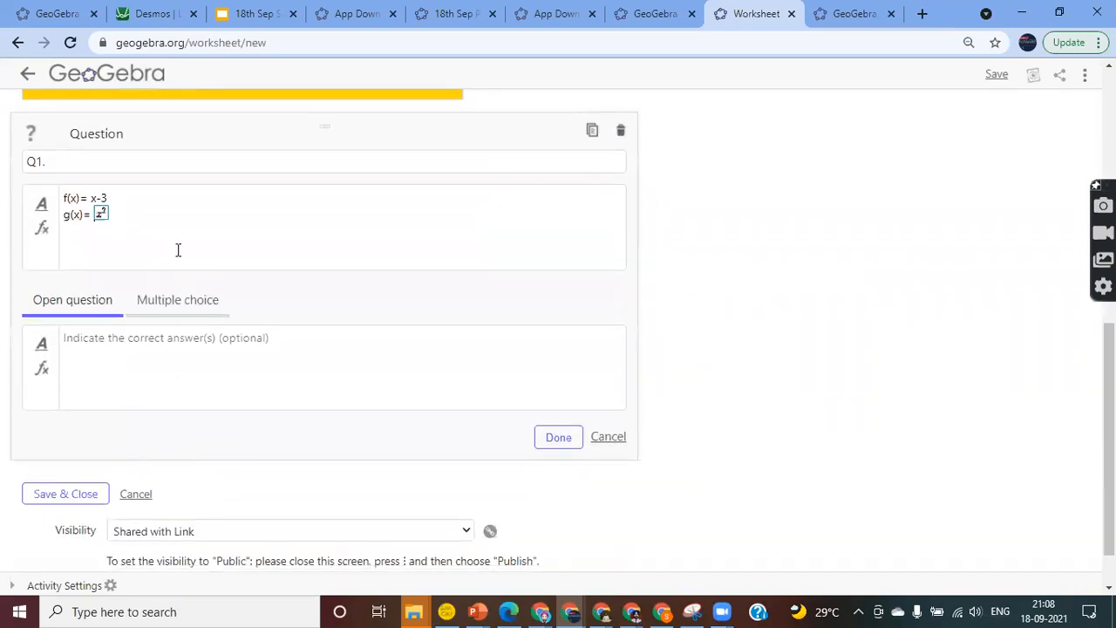
{"action": "key", "text": "Return"}
{"action": "key", "text": "BackSpace"}
{"action": "key", "text": "Return"}
{"action": "key", "text": "BackSpace"}
{"action": "key", "text": "Right"}
{"action": "key", "text": "Right"}
{"action": "type", "text": "f("}
{"action": "type", "text": "of"}
{"action": "type", "text": "g(x)"}
{"action": "key", "text": "Return"}
Keep Q1's answer type as Open question and finish editing it
{"action": "left_click", "coordinate": [174, 307]}
{"action": "left_click", "coordinate": [32, 345]}
{"action": "left_click", "coordinate": [33, 344]}
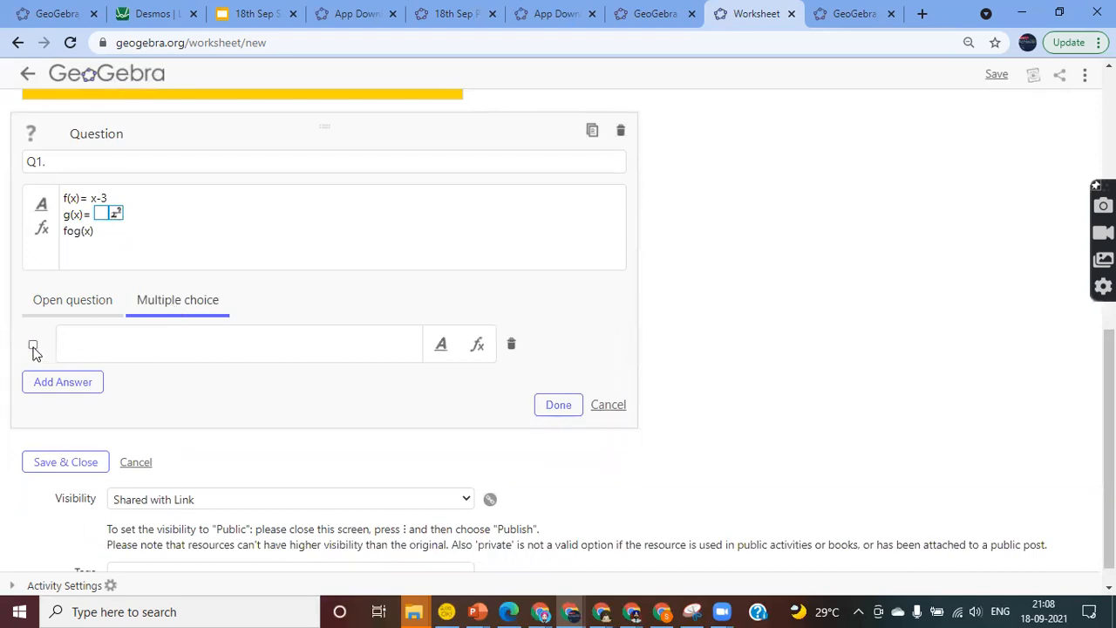
{"action": "left_click", "coordinate": [73, 306]}
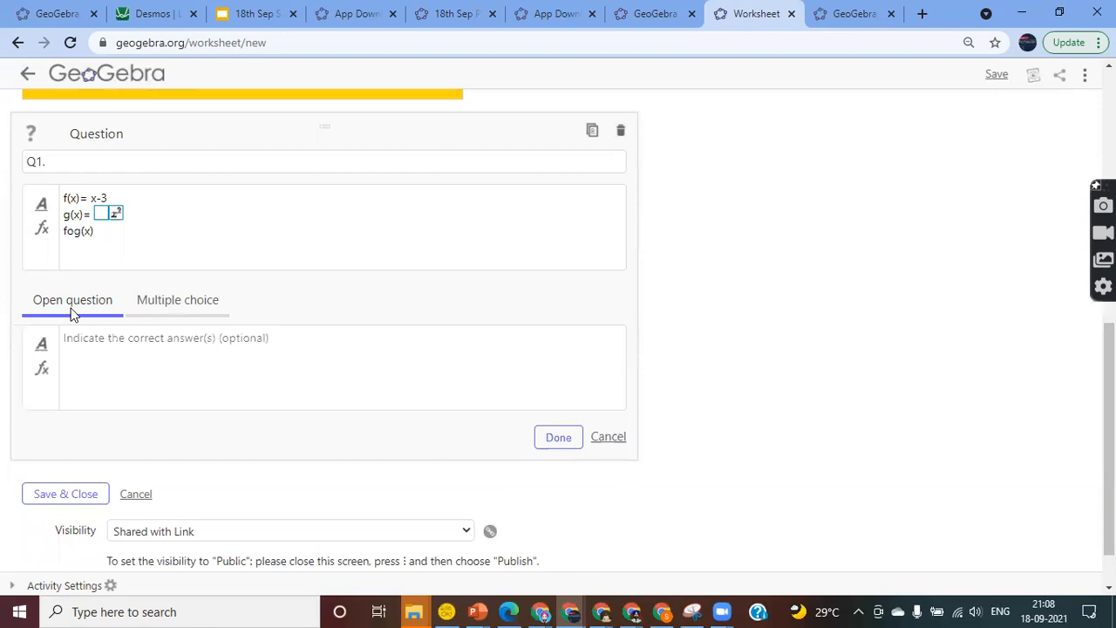
{"action": "left_click", "coordinate": [169, 305]}
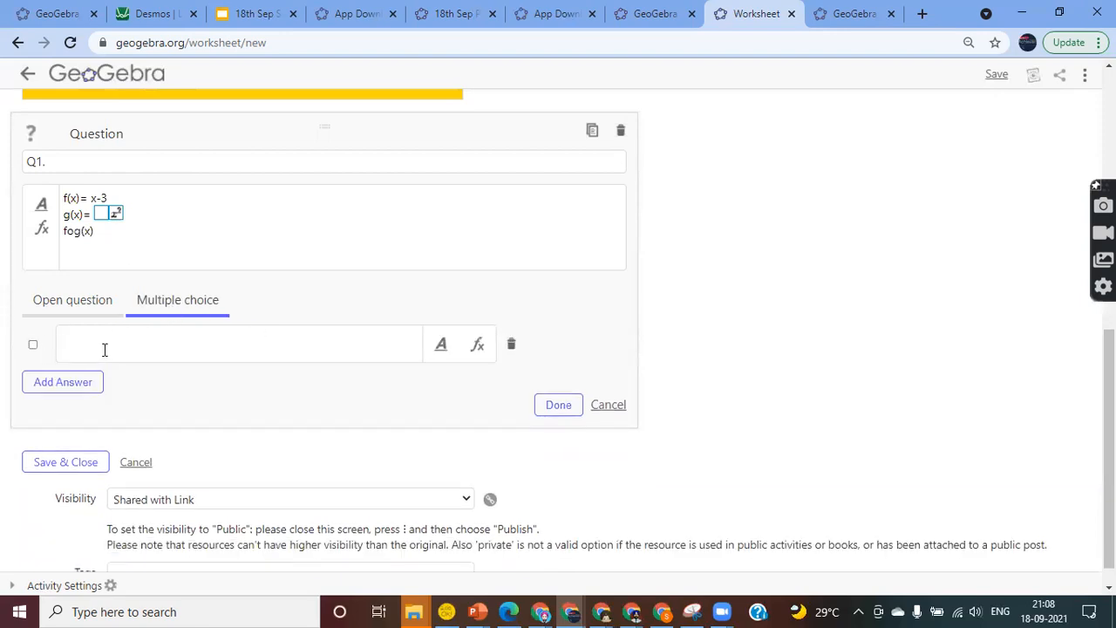
{"action": "left_click", "coordinate": [77, 314]}
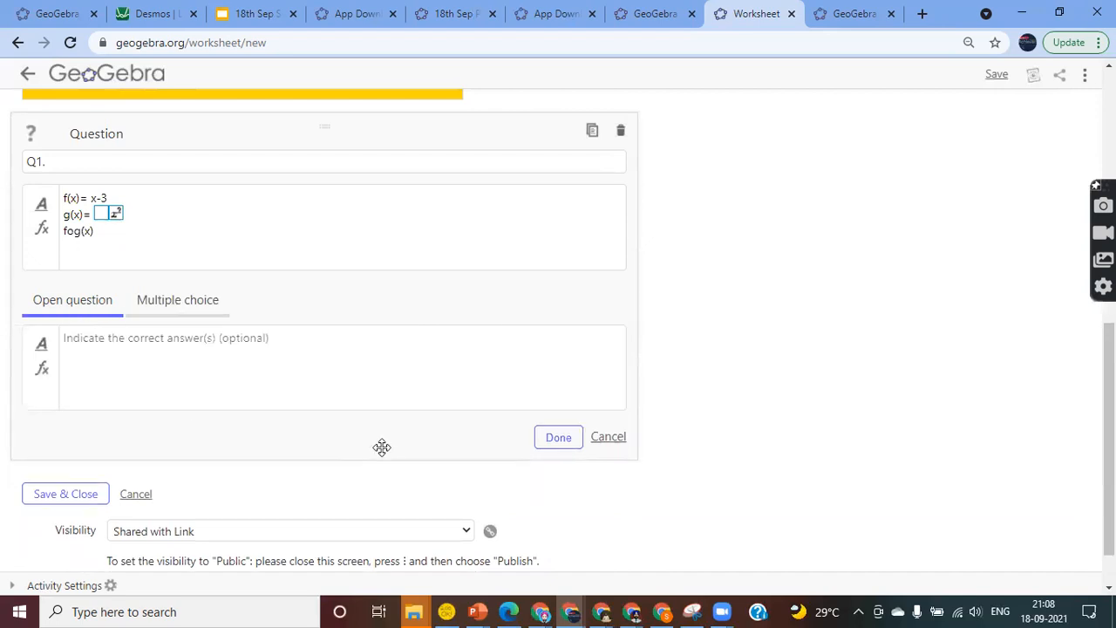
{"action": "left_click", "coordinate": [566, 445]}
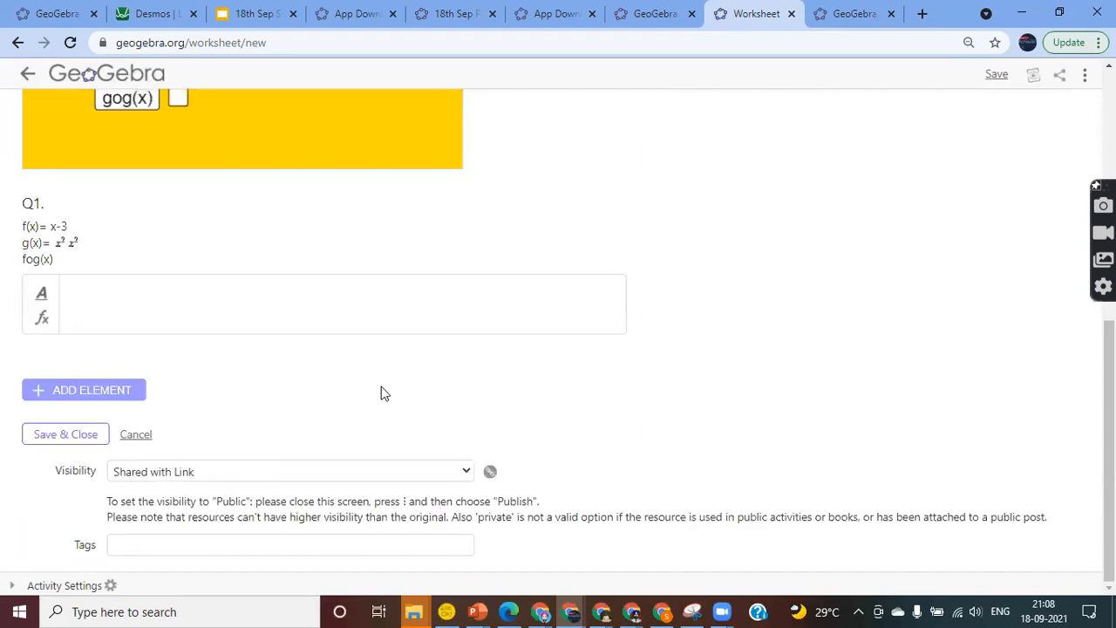
Duplicate Q1, rename the copy Q2, and change f(x) to x+2
{"action": "mouse_move", "coordinate": [204, 297]}
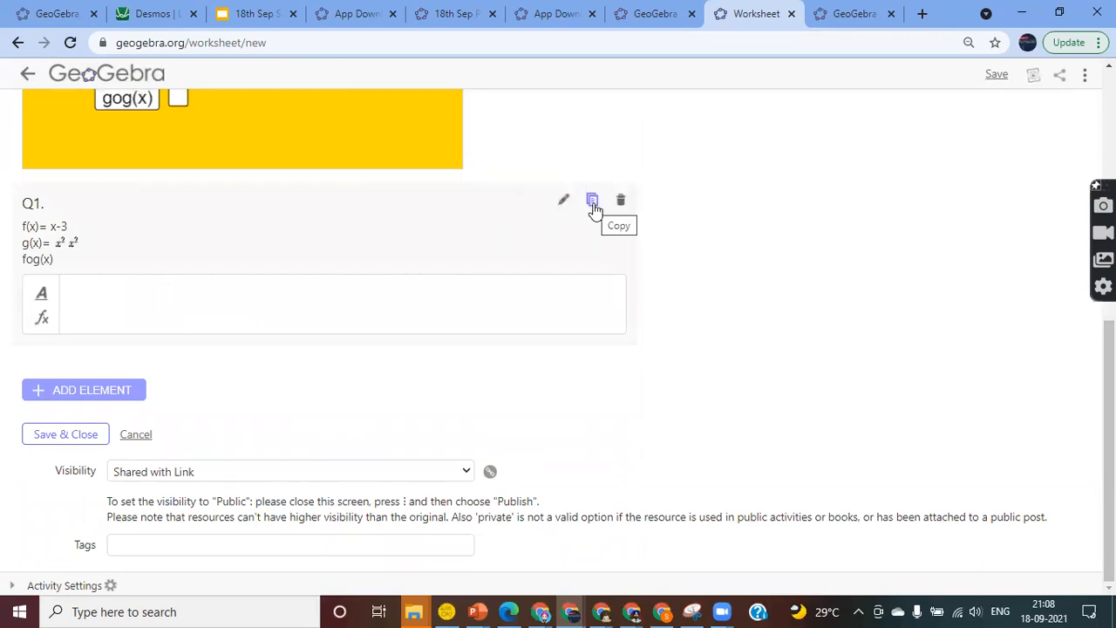
{"action": "left_click", "coordinate": [592, 201]}
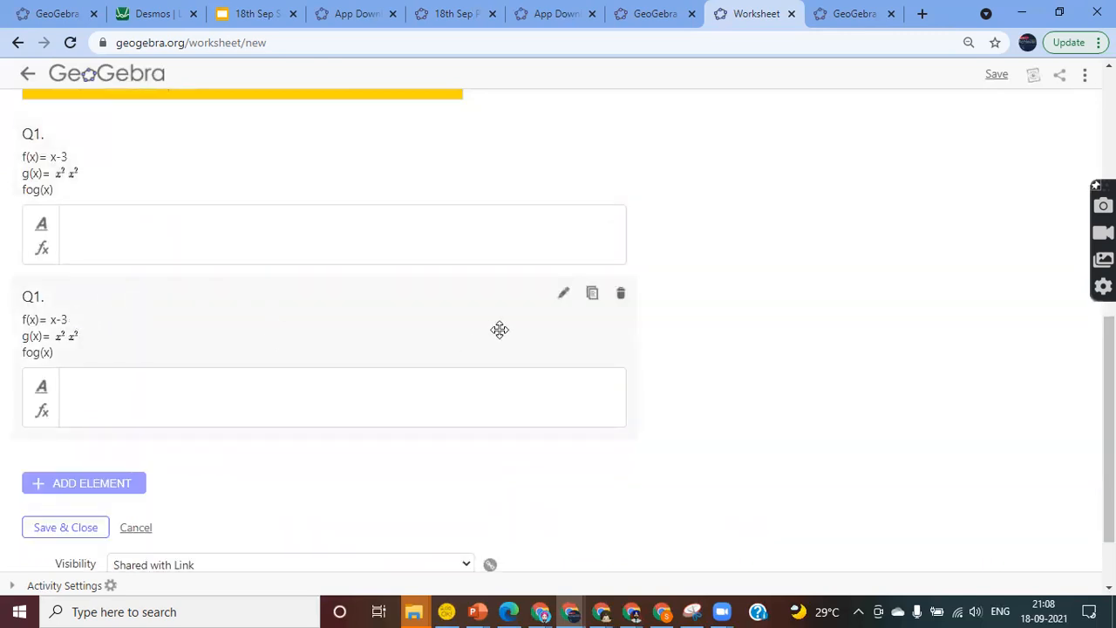
{"action": "left_click", "coordinate": [564, 294]}
{"action": "left_click", "coordinate": [40, 326]}
{"action": "key", "text": "BackSpace"}
{"action": "type", "text": "2"}
{"action": "left_click", "coordinate": [127, 358]}
{"action": "key", "text": "BackSpace"}
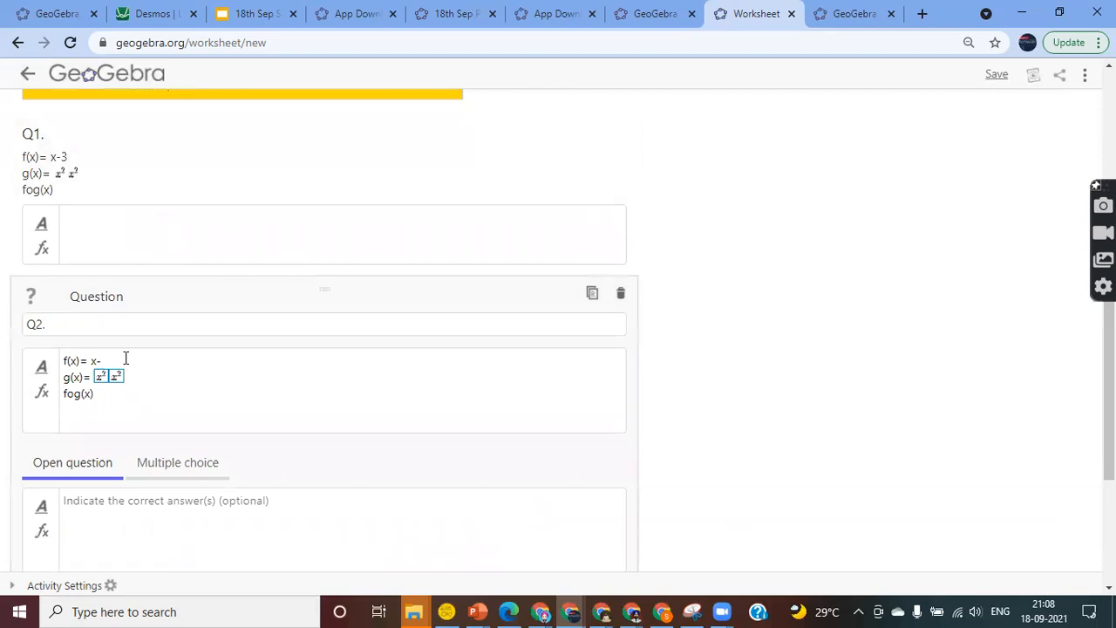
{"action": "type", "text": "+2"}
Replace g(x)'s formula with 1/x in the math editor
{"action": "double_click", "coordinate": [116, 379]}
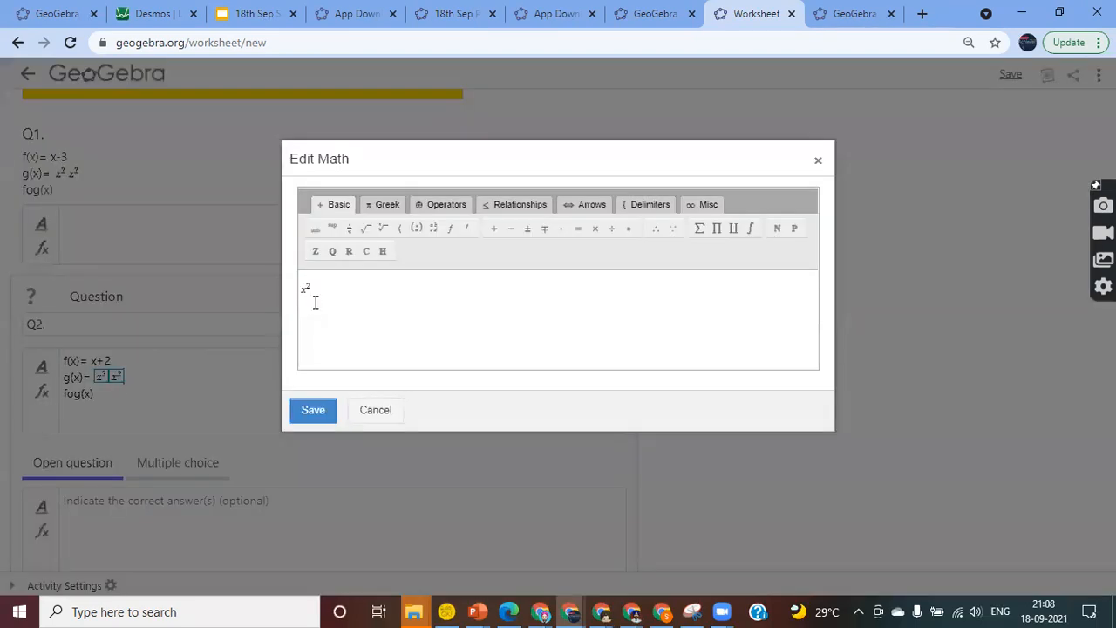
{"action": "type", "text": "/"}
{"action": "key", "text": "BackSpace"}
{"action": "key", "text": "BackSpace"}
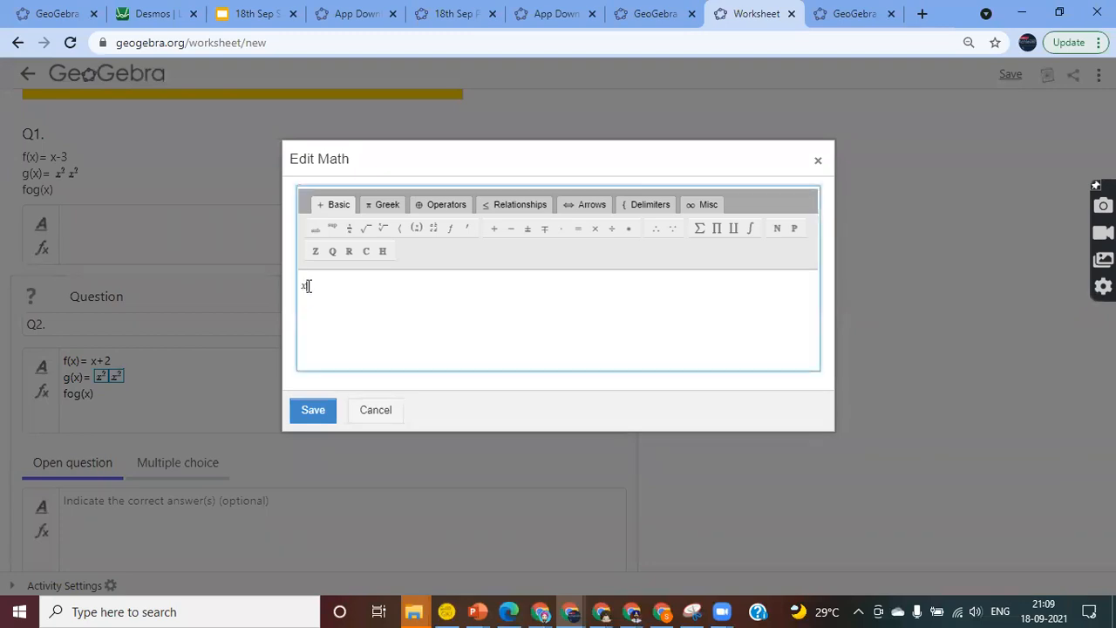
{"action": "type", "text": "^3"}
{"action": "left_click", "coordinate": [354, 334]}
{"action": "key", "text": "BackSpace"}
{"action": "key", "text": "BackSpace"}
{"action": "key", "text": "BackSpace"}
{"action": "type", "text": "1/x"}
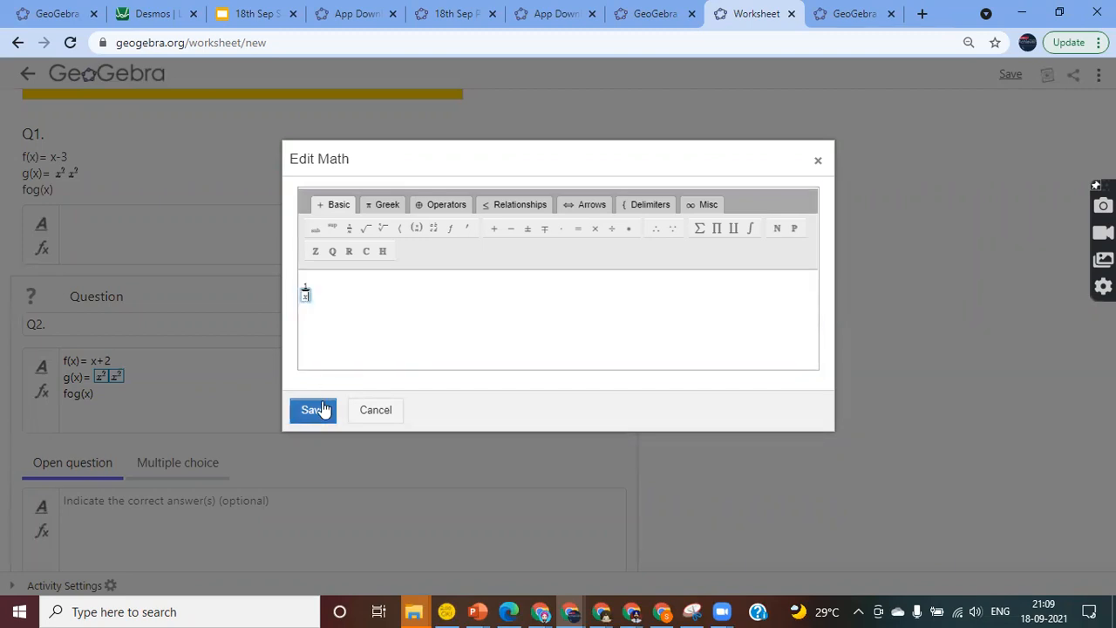
{"action": "left_click", "coordinate": [319, 410]}
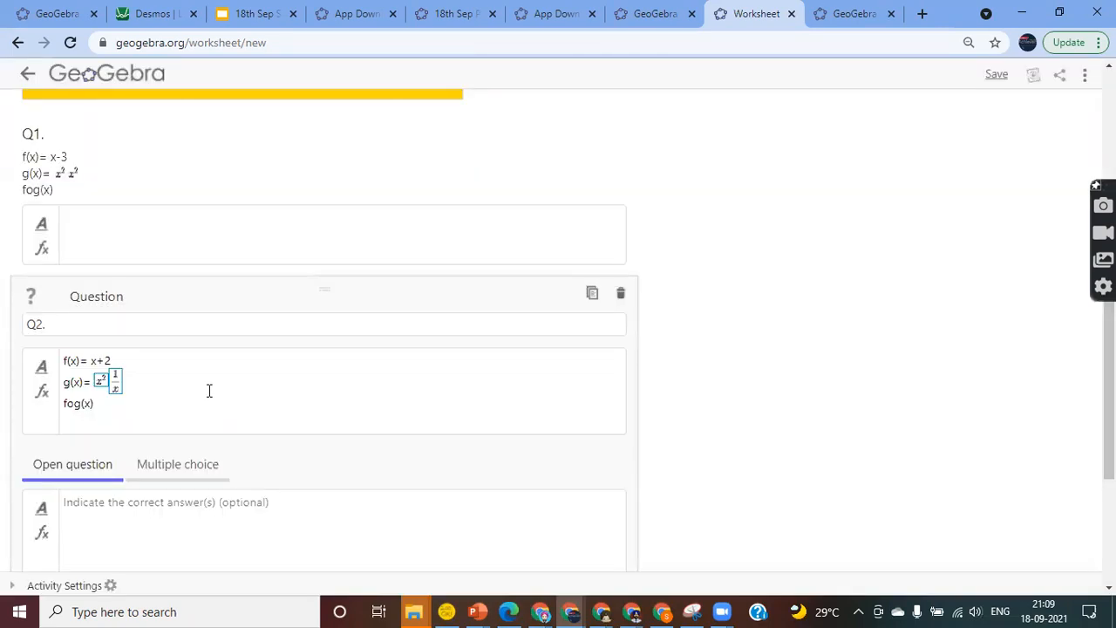
Delete the leftover x² formula, keep fog(x) on its own line, and finish Q2
{"action": "double_click", "coordinate": [98, 382]}
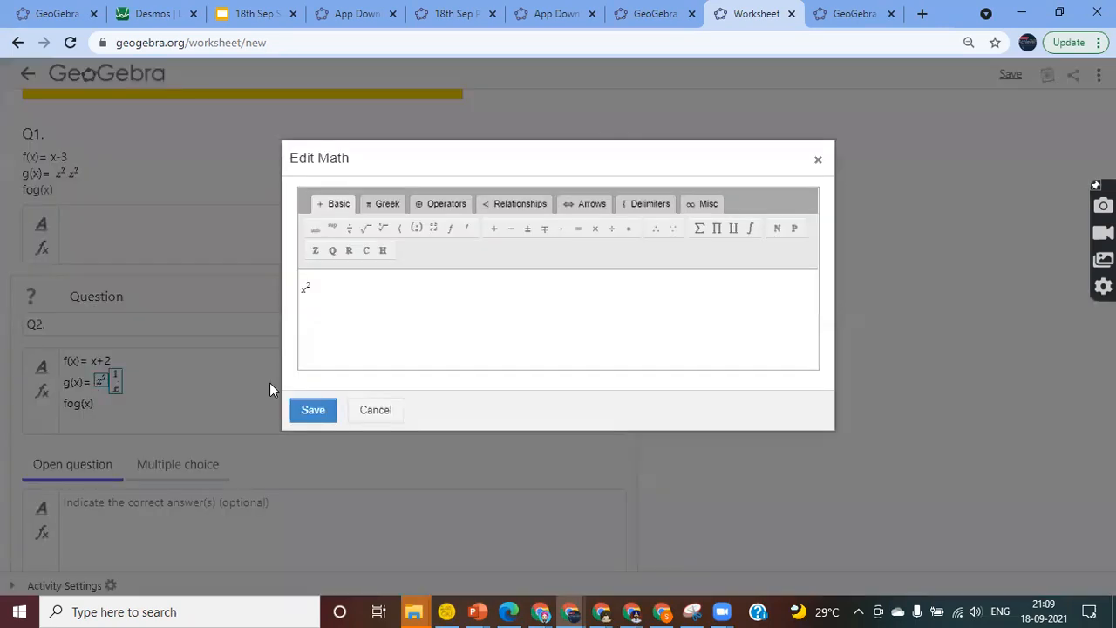
{"action": "left_click", "coordinate": [381, 413]}
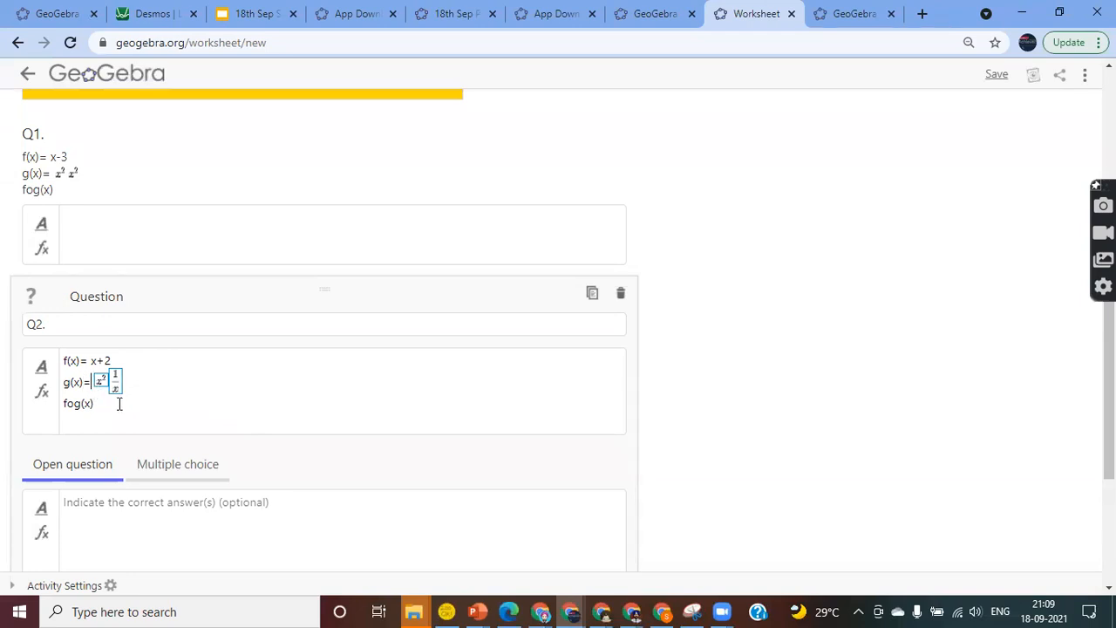
{"action": "key", "text": "BackSpace"}
{"action": "key", "text": "Delete"}
{"action": "left_click", "coordinate": [171, 382]}
{"action": "key", "text": "BackSpace"}
{"action": "key", "text": "BackSpace"}
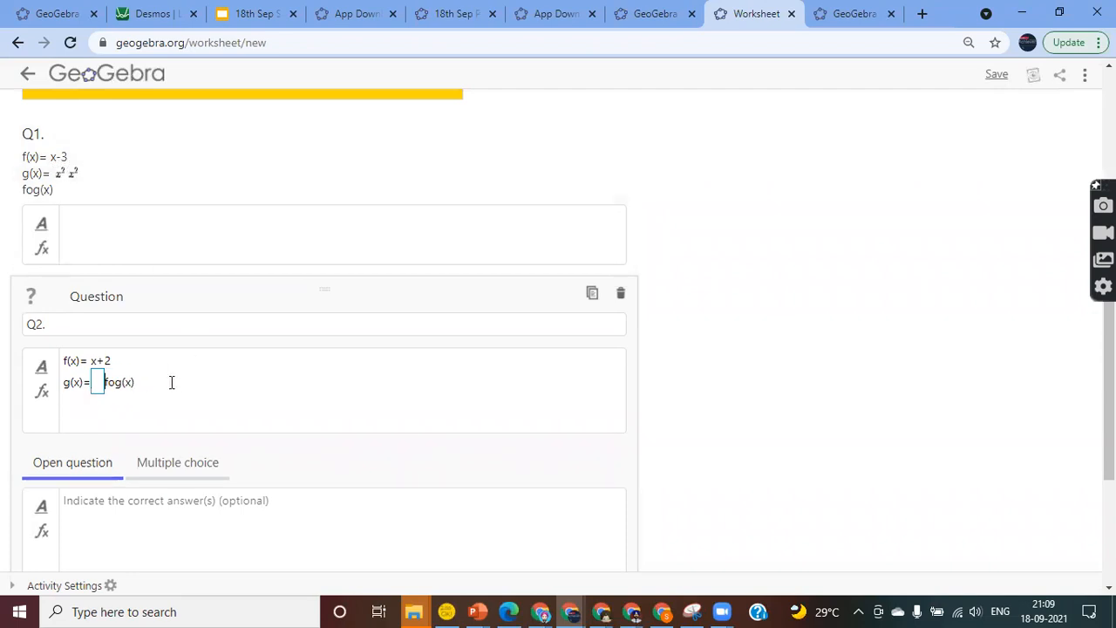
{"action": "key", "text": "Return"}
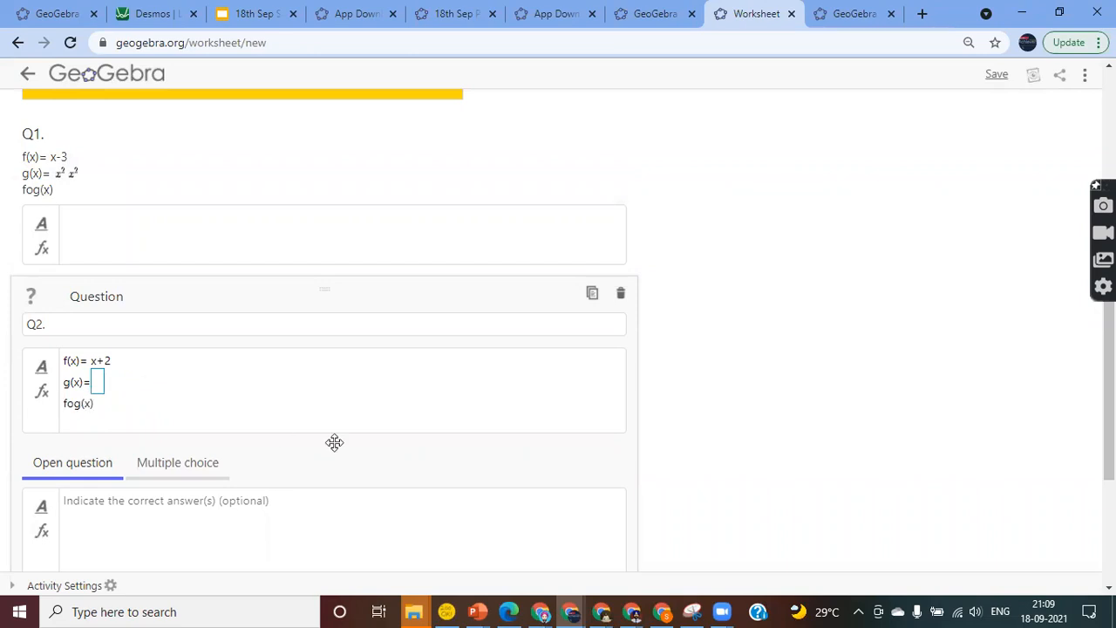
{"action": "scroll", "coordinate": [334, 441], "scroll_direction": "down", "scroll_amount": 2}
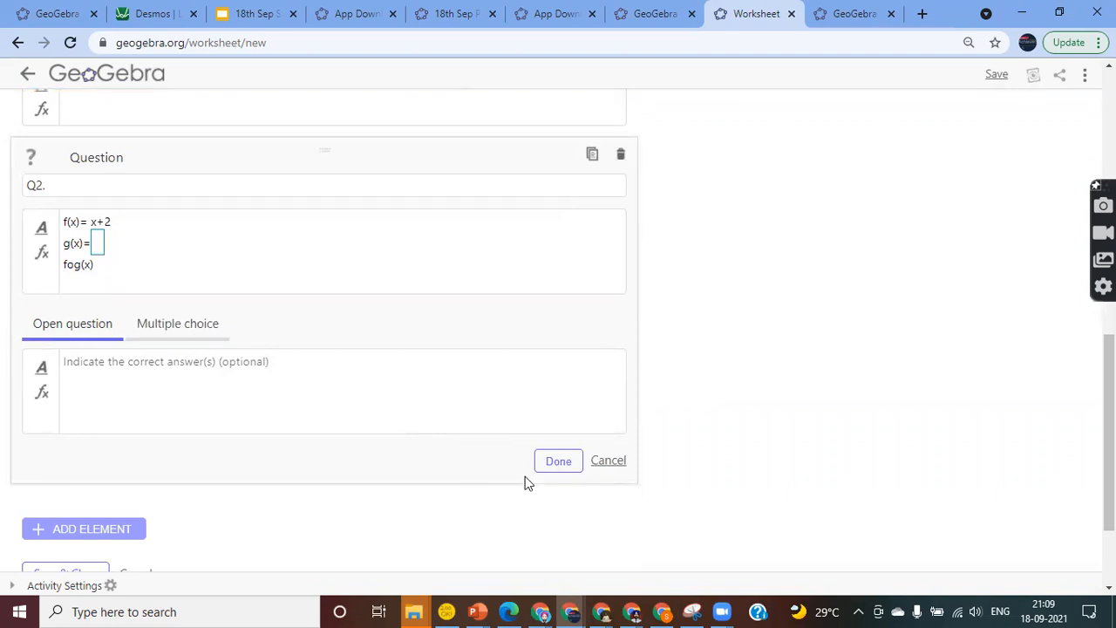
{"action": "left_click", "coordinate": [556, 463]}
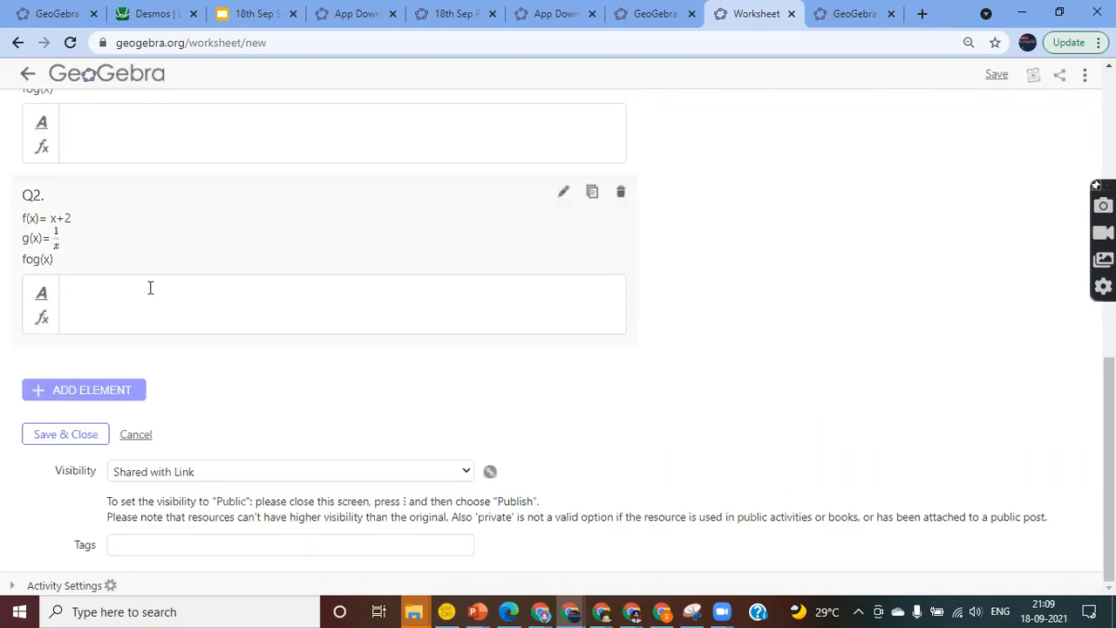
Clear Q1's second x² formula in the math editor so g(x) = x², and finish editing
{"action": "scroll", "coordinate": [175, 268], "scroll_direction": "up", "scroll_amount": 2}
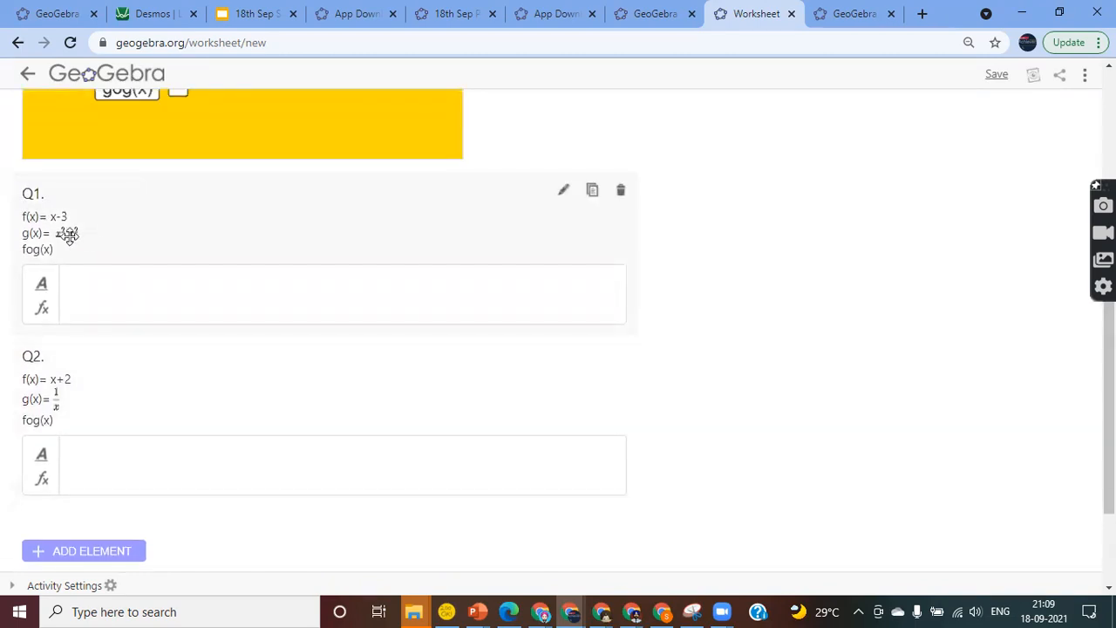
{"action": "left_click", "coordinate": [564, 193]}
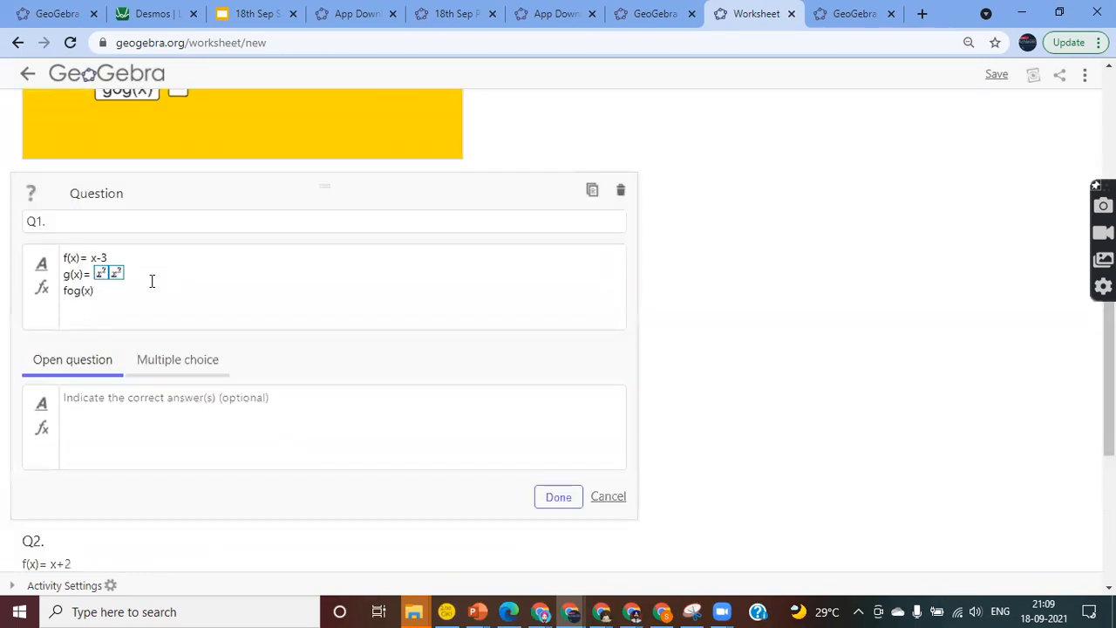
{"action": "double_click", "coordinate": [114, 274]}
{"action": "left_click", "coordinate": [321, 297]}
{"action": "key", "text": "ctrl+a"}
{"action": "key", "text": "BackSpace"}
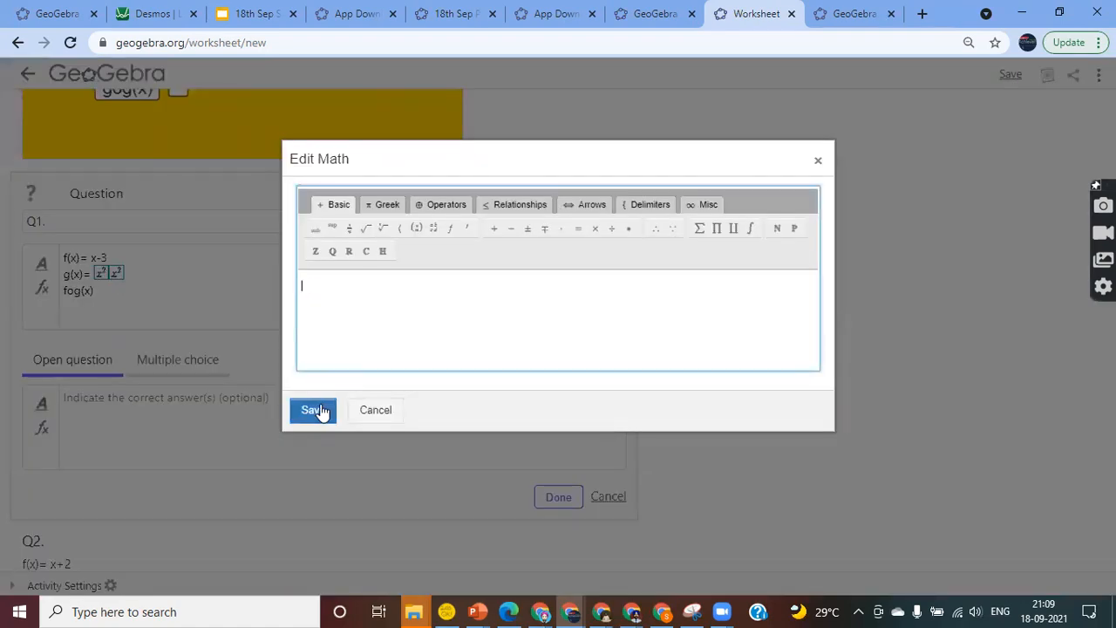
{"action": "left_click", "coordinate": [322, 409]}
{"action": "left_click", "coordinate": [217, 308]}
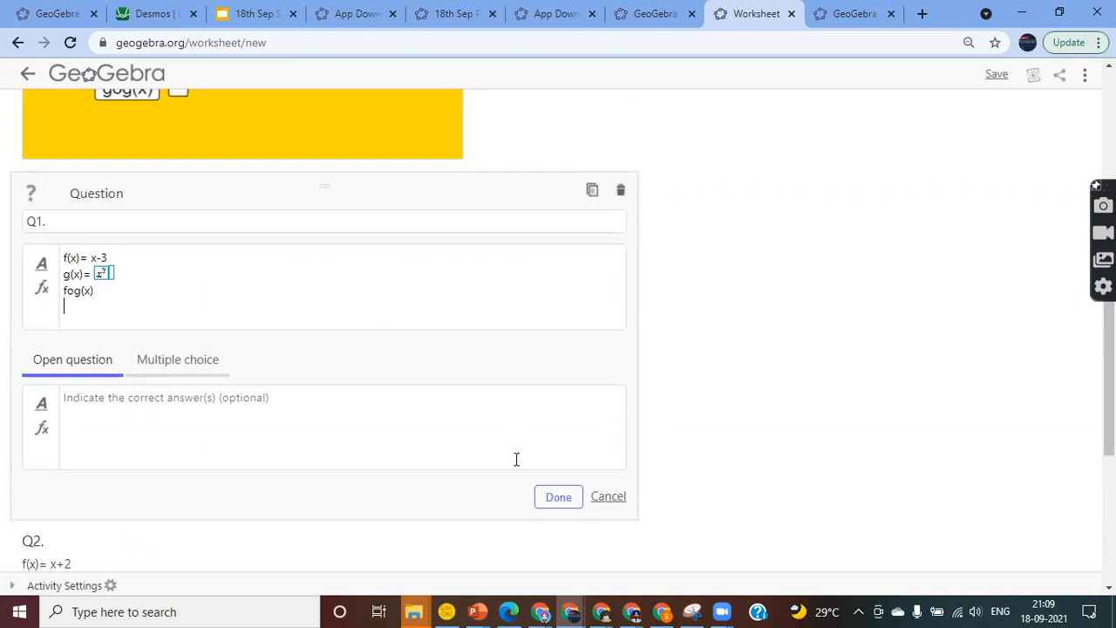
{"action": "left_click", "coordinate": [555, 501]}
{"action": "scroll", "coordinate": [358, 356], "scroll_direction": "down", "scroll_amount": 3}
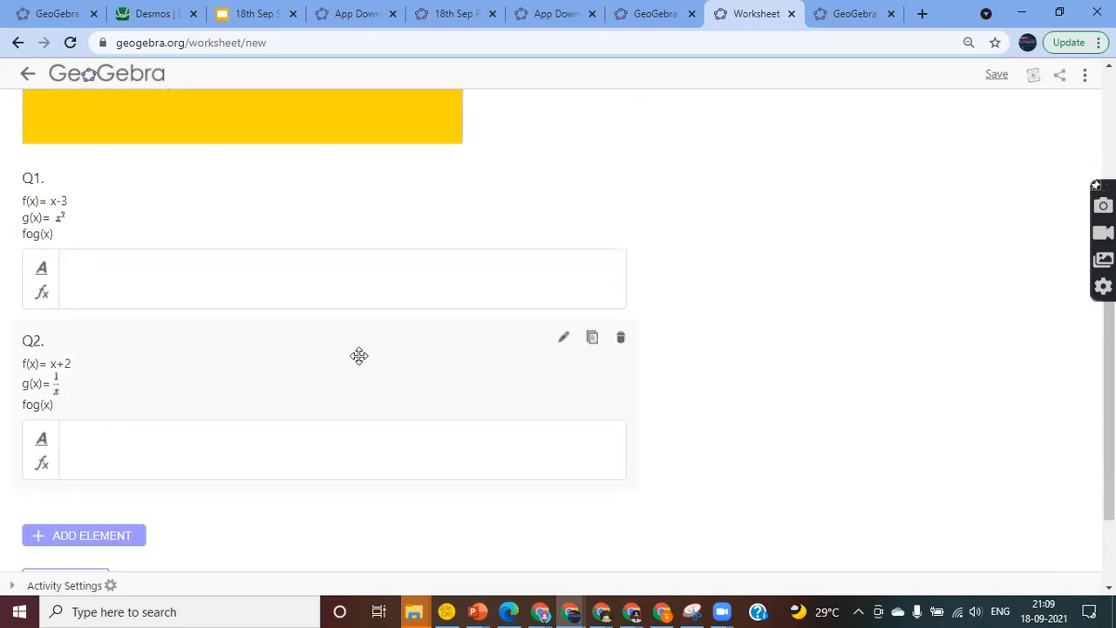
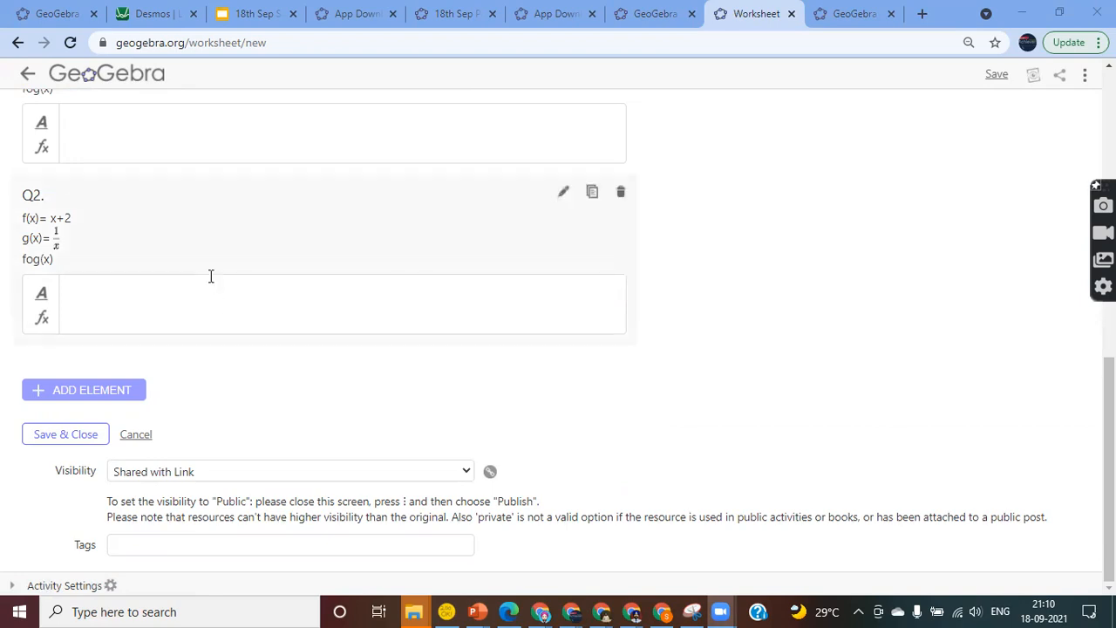
Add a Text element below Q2 and give it the heading 'Thanks'
{"action": "scroll", "coordinate": [209, 275], "scroll_direction": "up", "scroll_amount": 5}
{"action": "scroll", "coordinate": [210, 276], "scroll_direction": "down", "scroll_amount": 5}
{"action": "scroll", "coordinate": [210, 276], "scroll_direction": "up", "scroll_amount": 8}
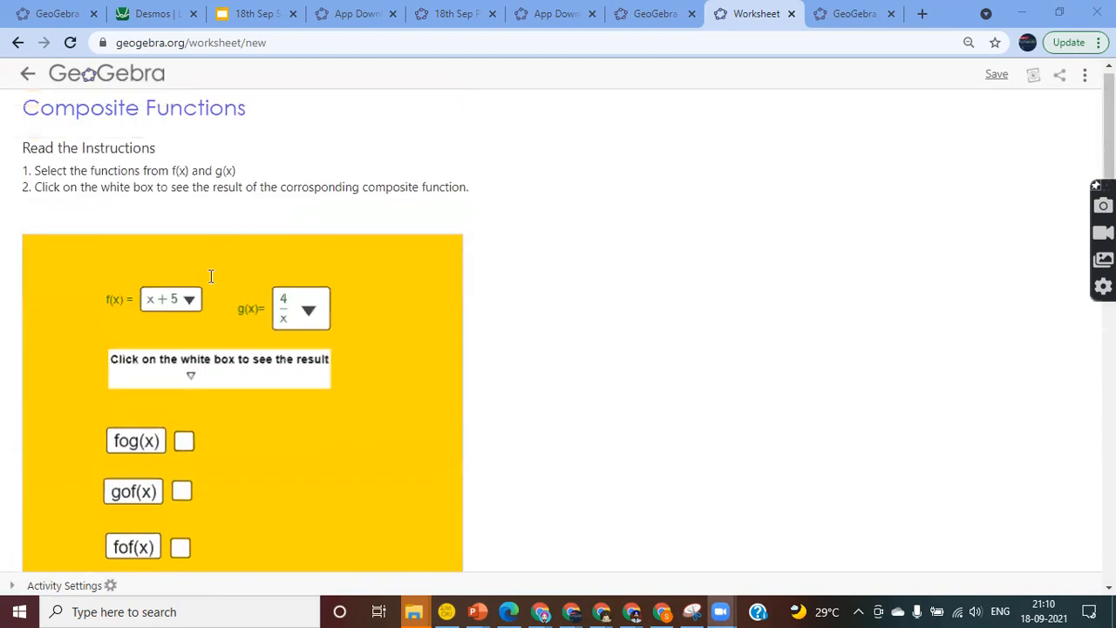
{"action": "scroll", "coordinate": [210, 275], "scroll_direction": "down", "scroll_amount": 4}
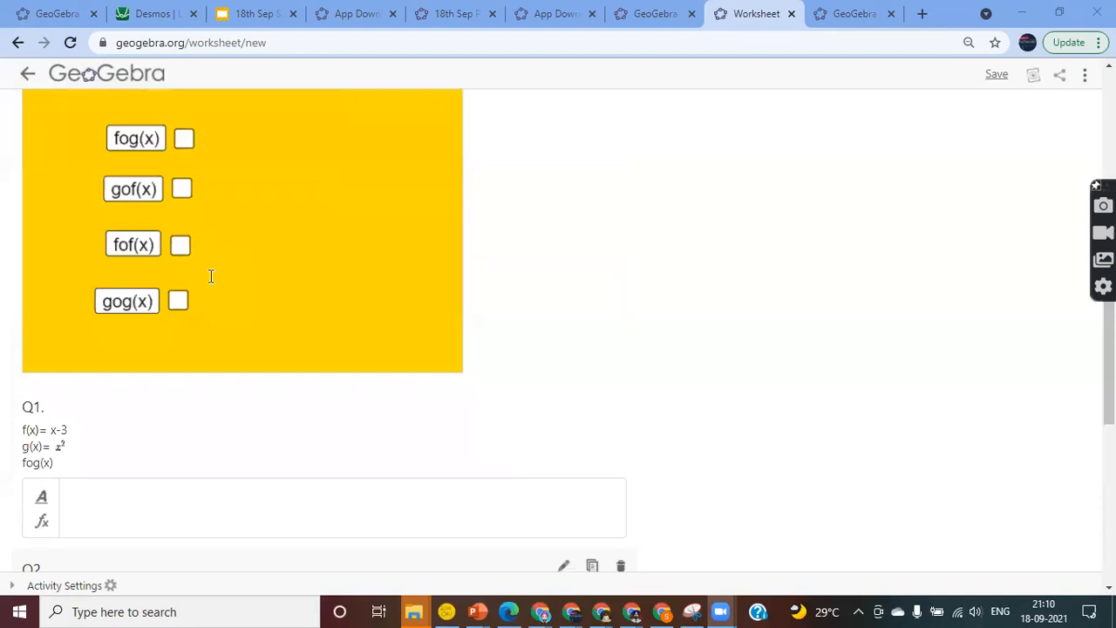
{"action": "scroll", "coordinate": [211, 276], "scroll_direction": "down", "scroll_amount": 4}
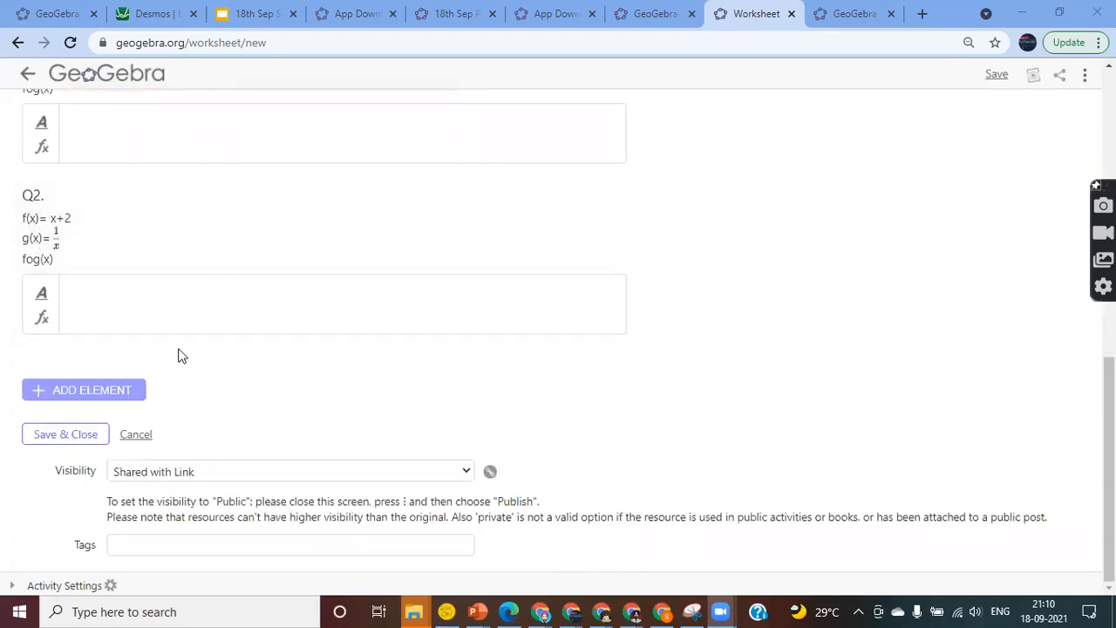
{"action": "left_click", "coordinate": [61, 396]}
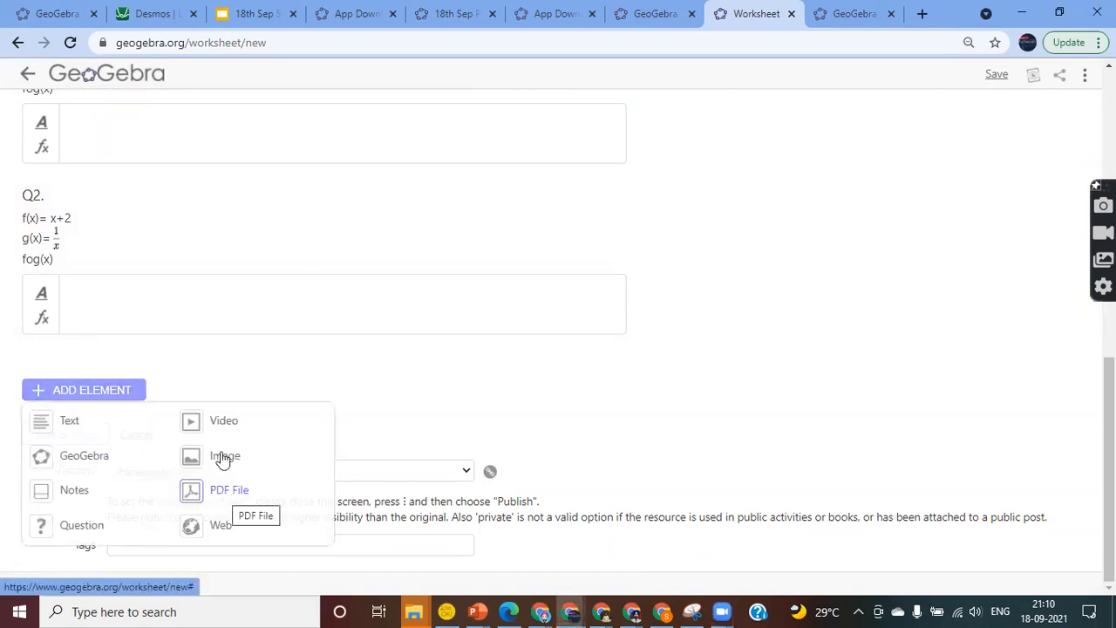
{"action": "left_click", "coordinate": [57, 427]}
{"action": "left_click", "coordinate": [105, 392]}
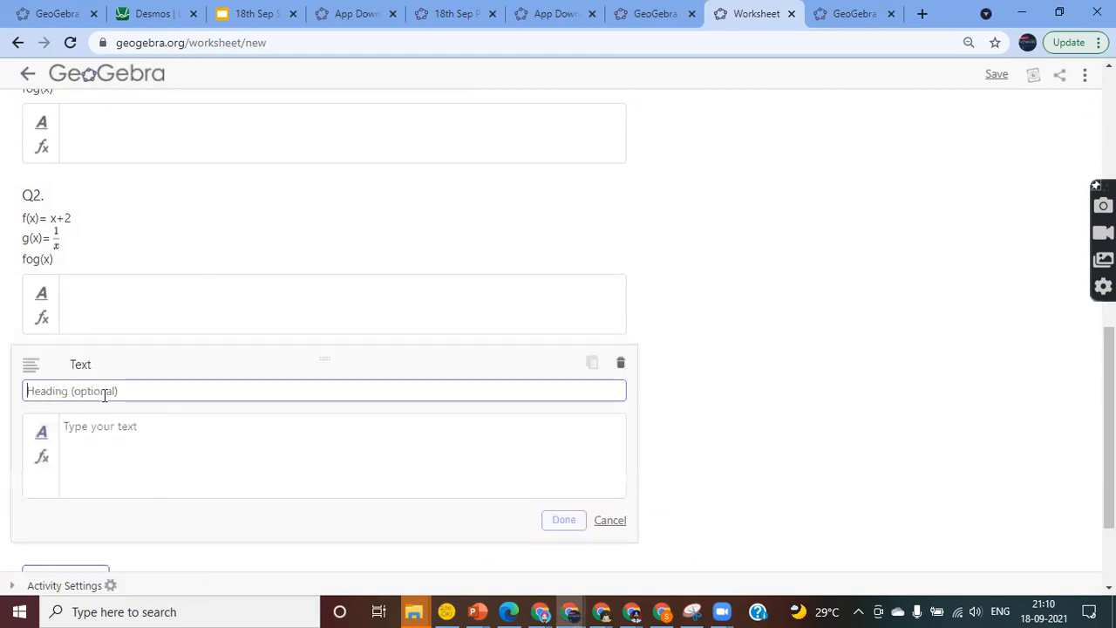
{"action": "type", "text": "Thanks"}
Enter 'Thanks' as the text element's body and finish the element
{"action": "scroll", "coordinate": [104, 395], "scroll_direction": "down", "scroll_amount": 2}
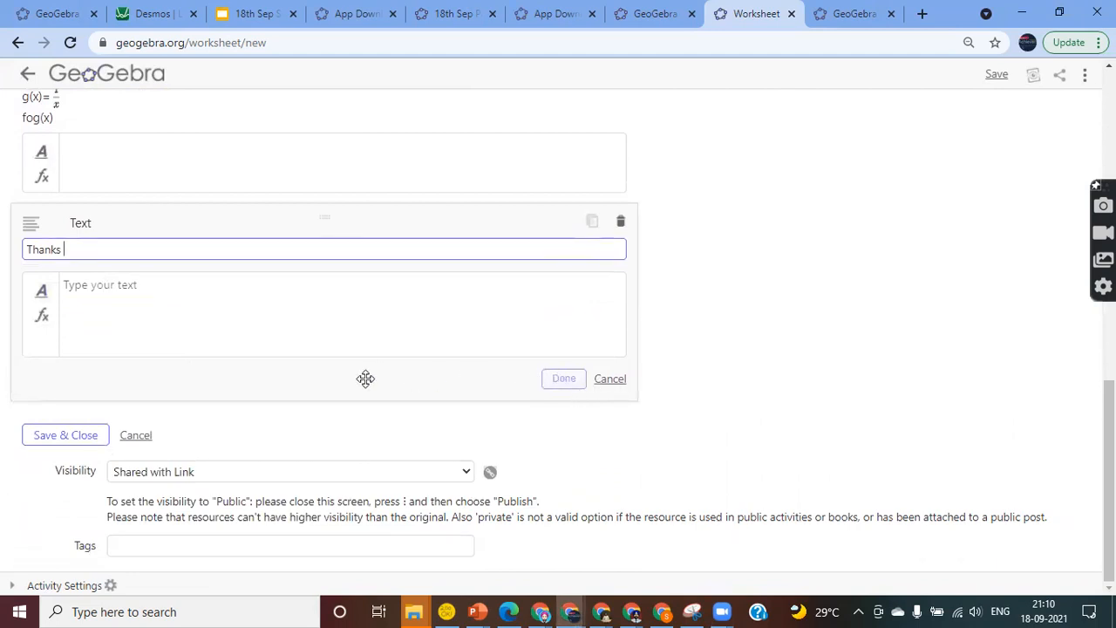
{"action": "left_click", "coordinate": [68, 287]}
{"action": "type", "text": "Thanks"}
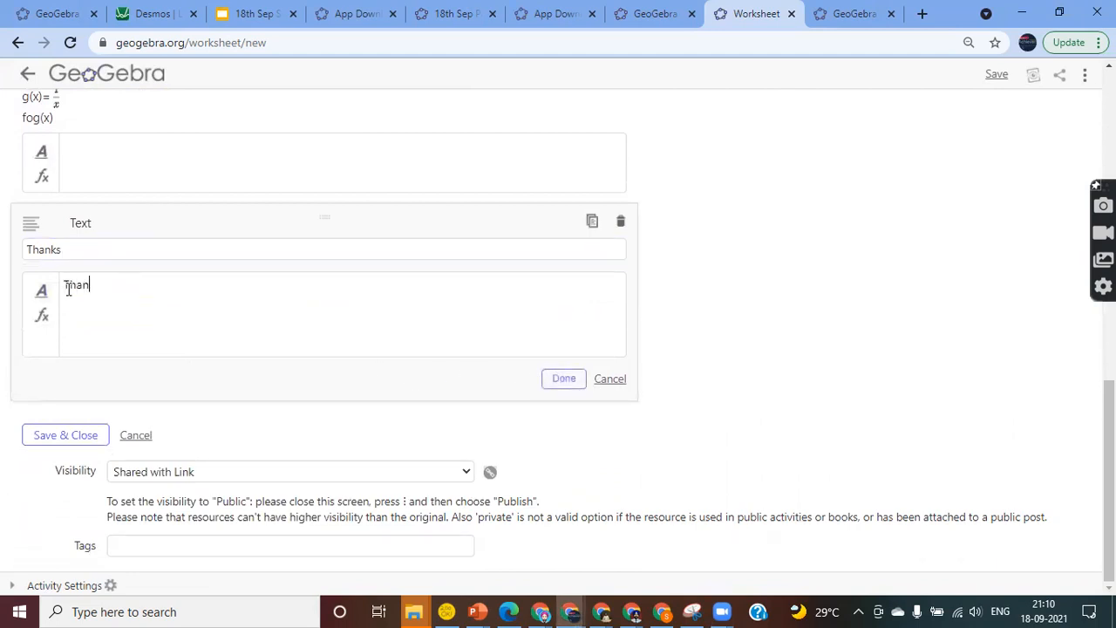
{"action": "left_click", "coordinate": [565, 386]}
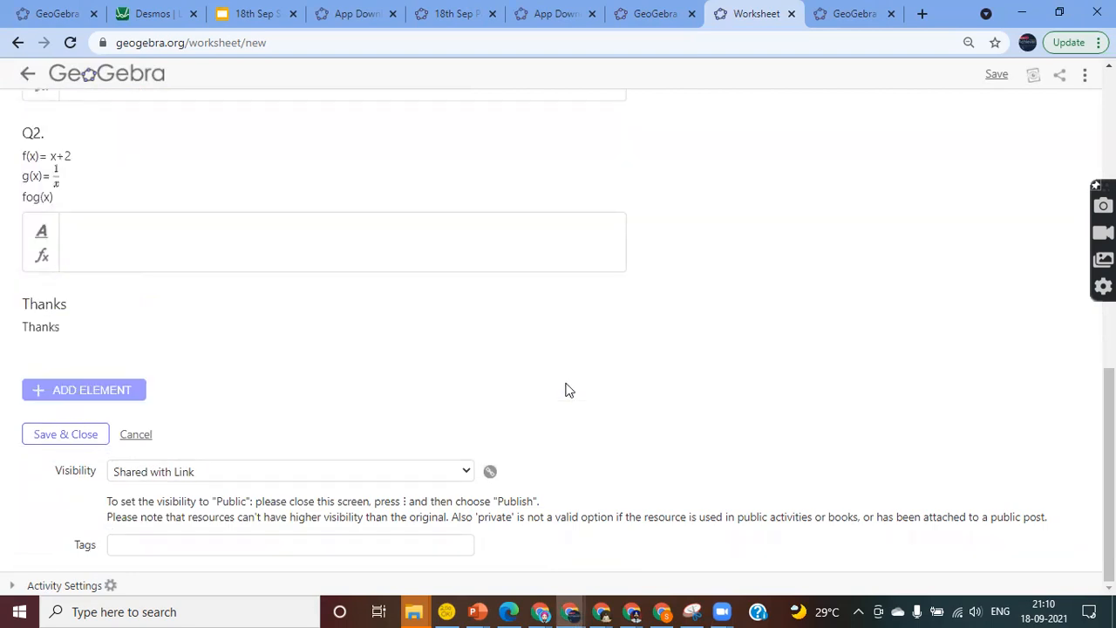
Save and close the worksheet, then open the Composite Functions activity
{"action": "left_click", "coordinate": [65, 439]}
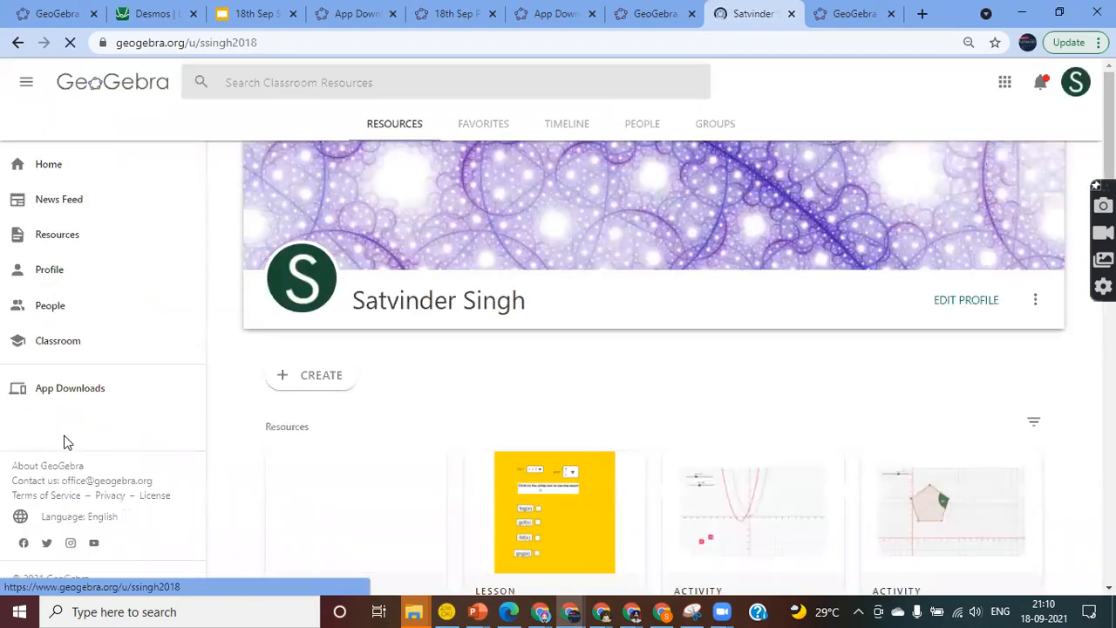
{"action": "scroll", "coordinate": [469, 383], "scroll_direction": "down", "scroll_amount": 2}
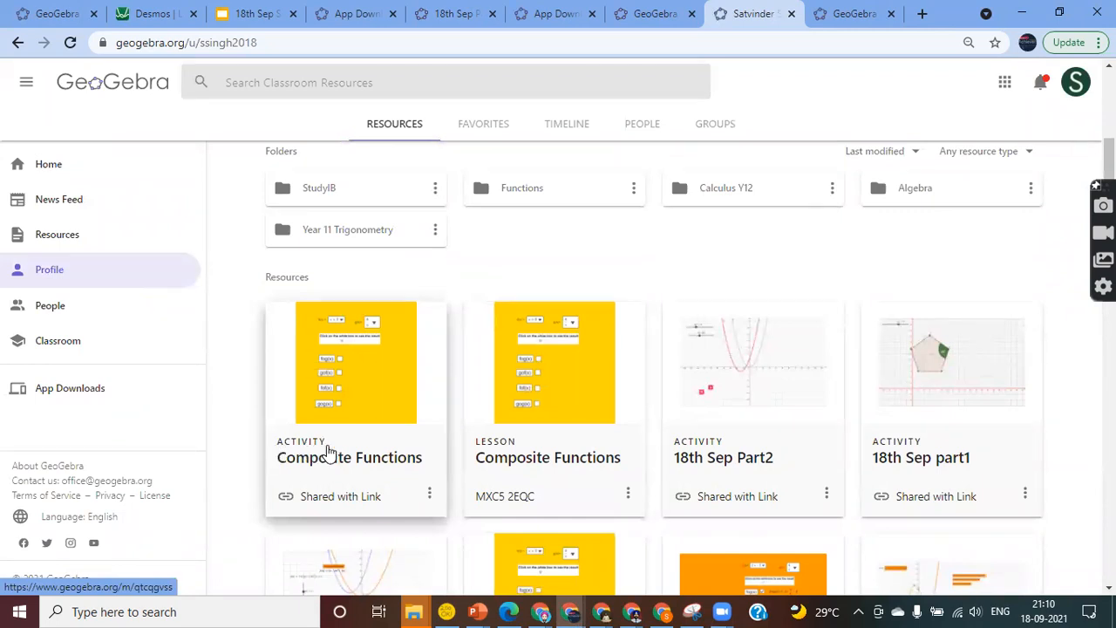
{"action": "left_click", "coordinate": [330, 450]}
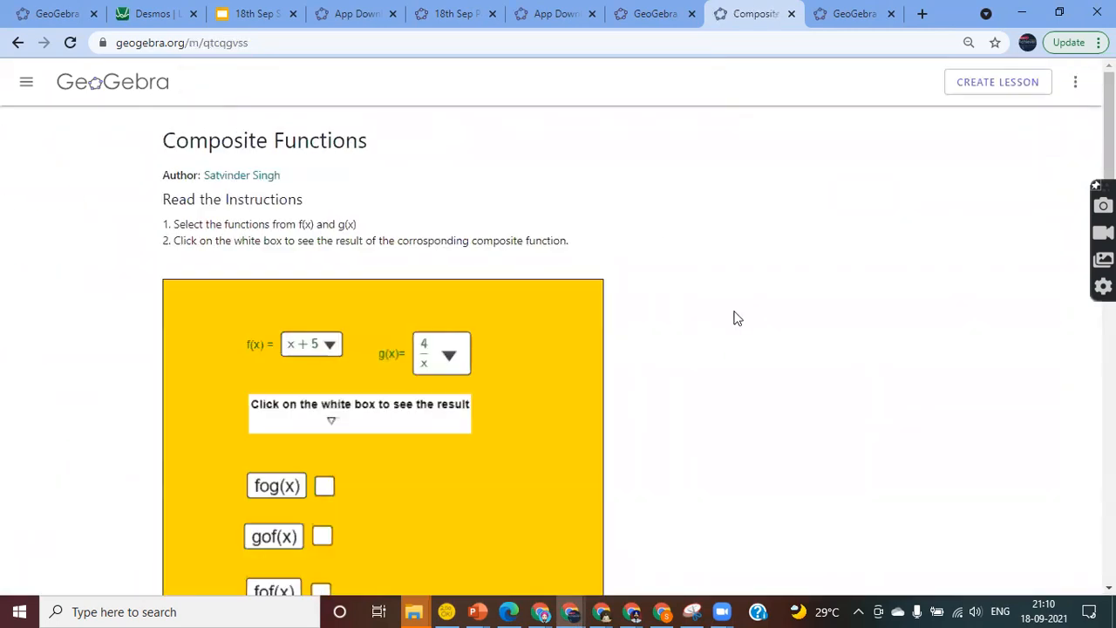
Create a classroom lesson from the activity named 'Composite Functions-1'
{"action": "left_click", "coordinate": [996, 87]}
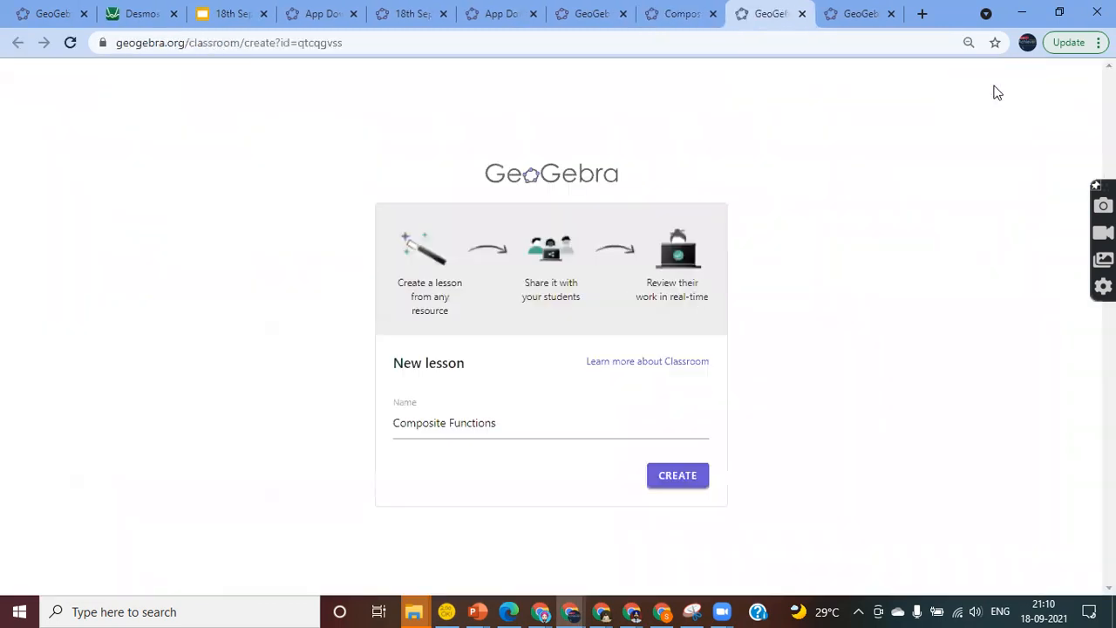
{"action": "left_click", "coordinate": [520, 425]}
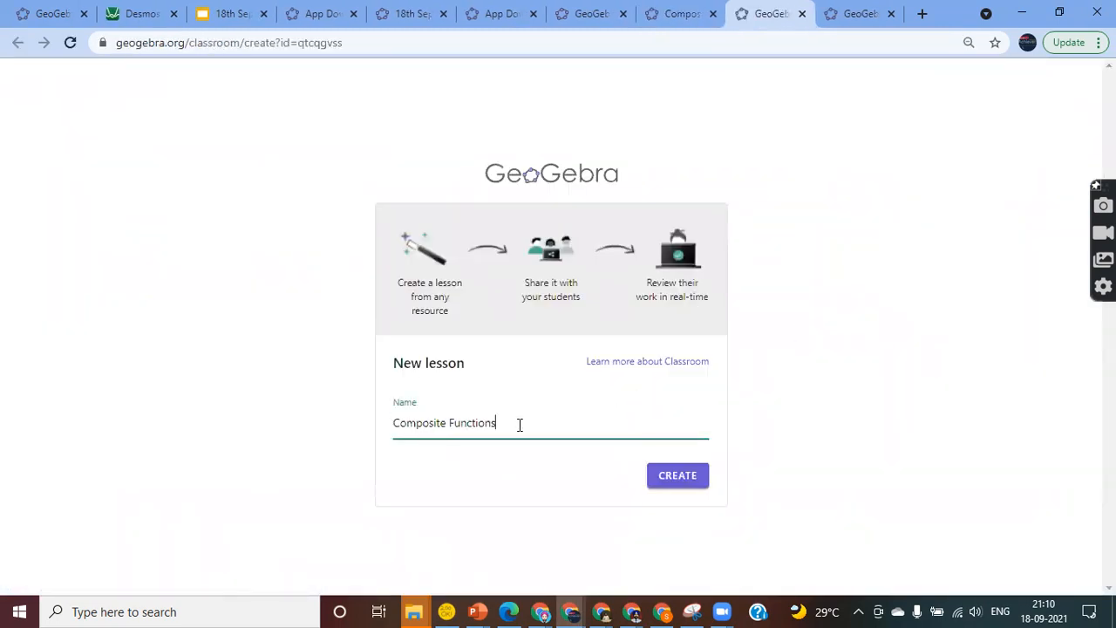
{"action": "type", "text": "-1"}
{"action": "left_click", "coordinate": [677, 475]}
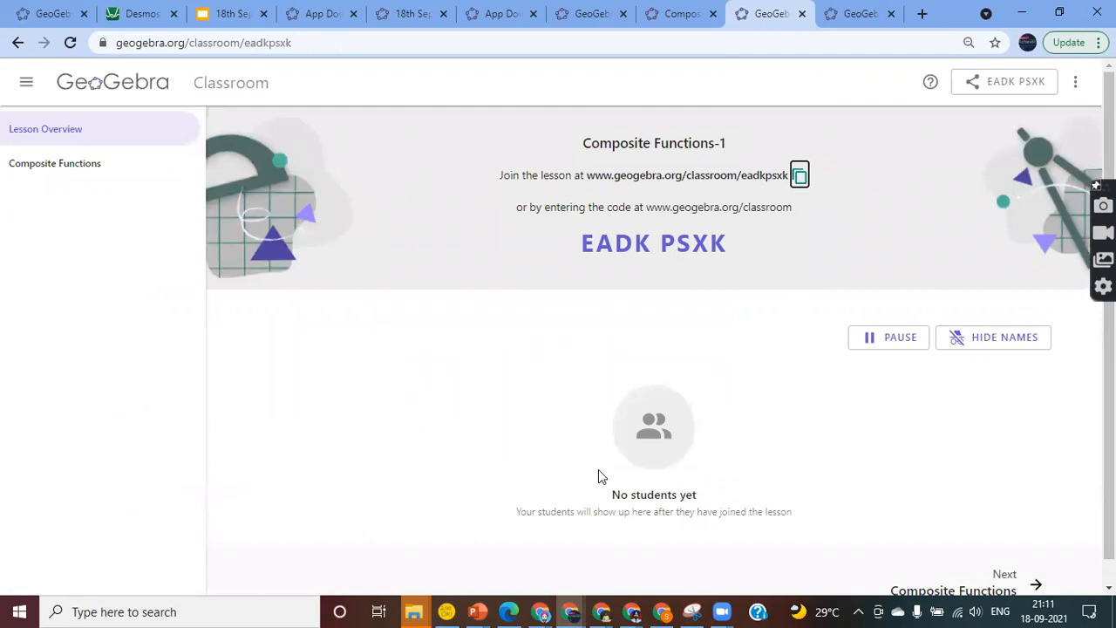
Hide the students' real names so joined students show as Student 1–3
{"action": "left_click", "coordinate": [496, 434]}
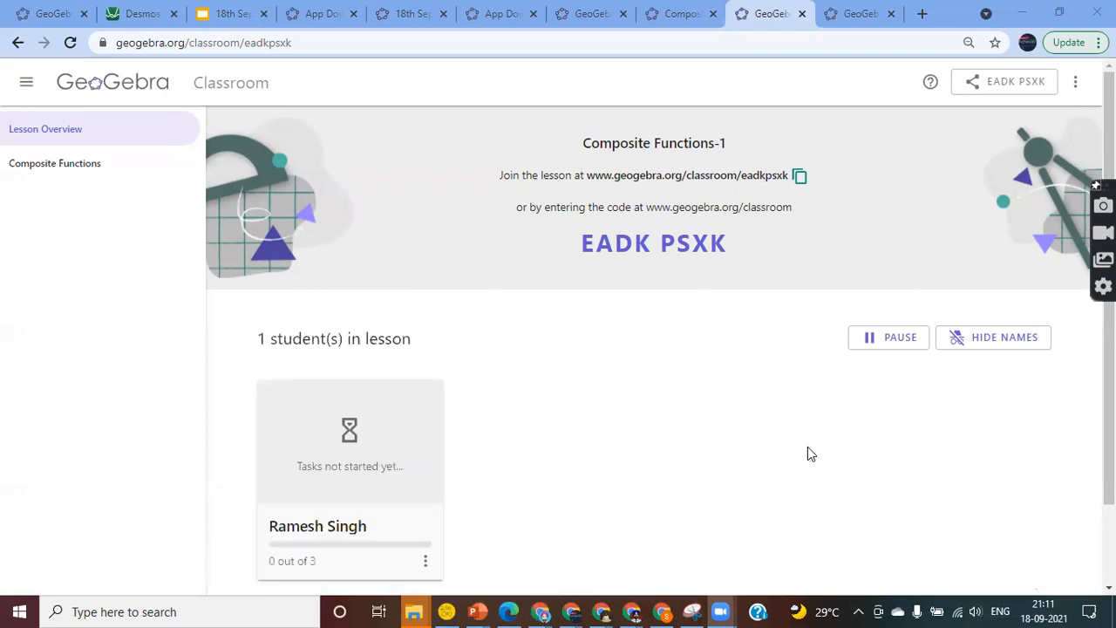
{"action": "scroll", "coordinate": [808, 450], "scroll_direction": "down", "scroll_amount": 2}
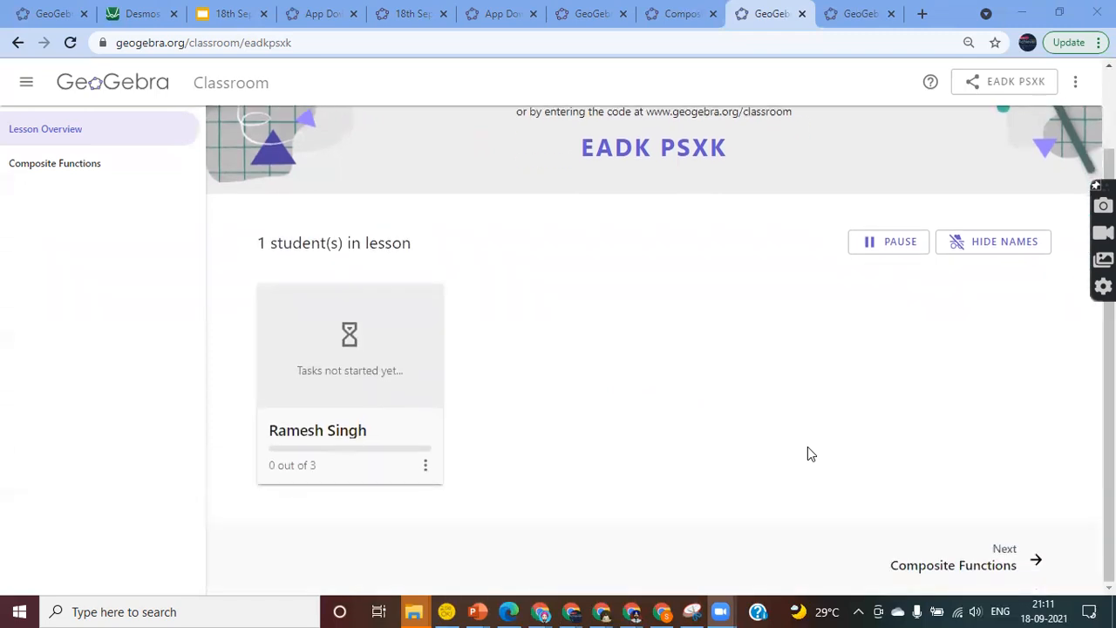
{"action": "scroll", "coordinate": [808, 449], "scroll_direction": "up", "scroll_amount": 2}
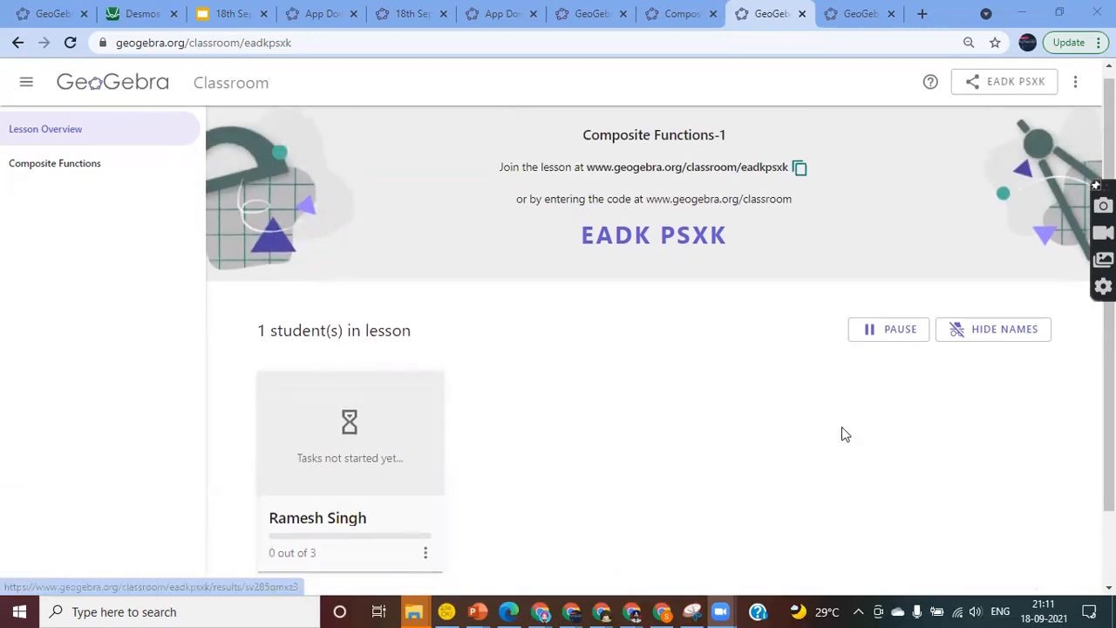
{"action": "left_click", "coordinate": [986, 337]}
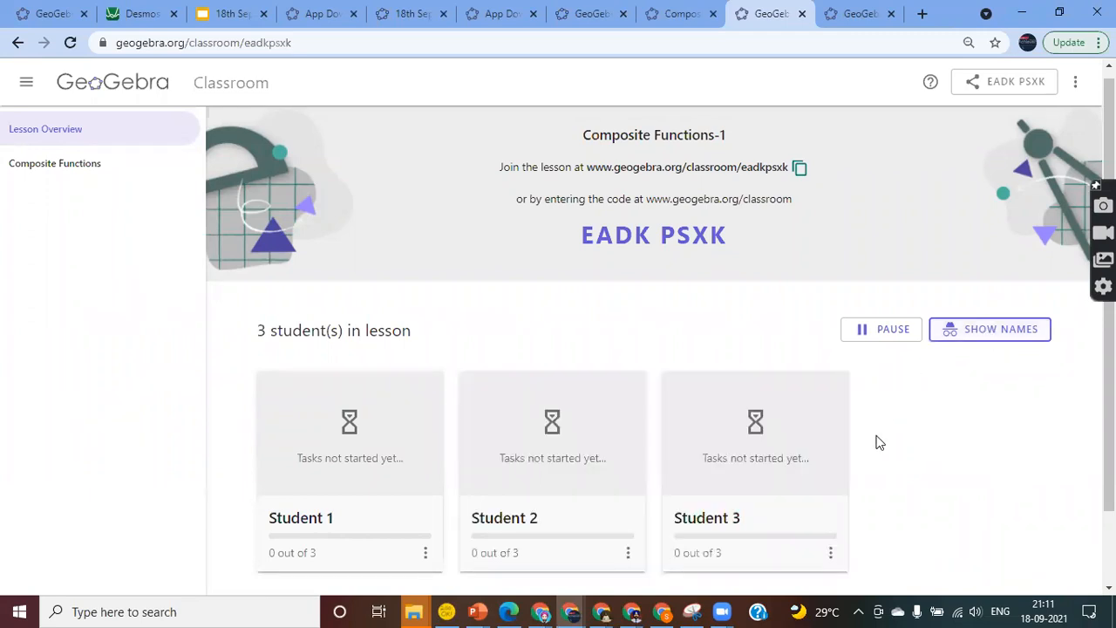
Copy the Composite Functions-1 lesson's join link
{"action": "scroll", "coordinate": [879, 443], "scroll_direction": "down", "scroll_amount": 1}
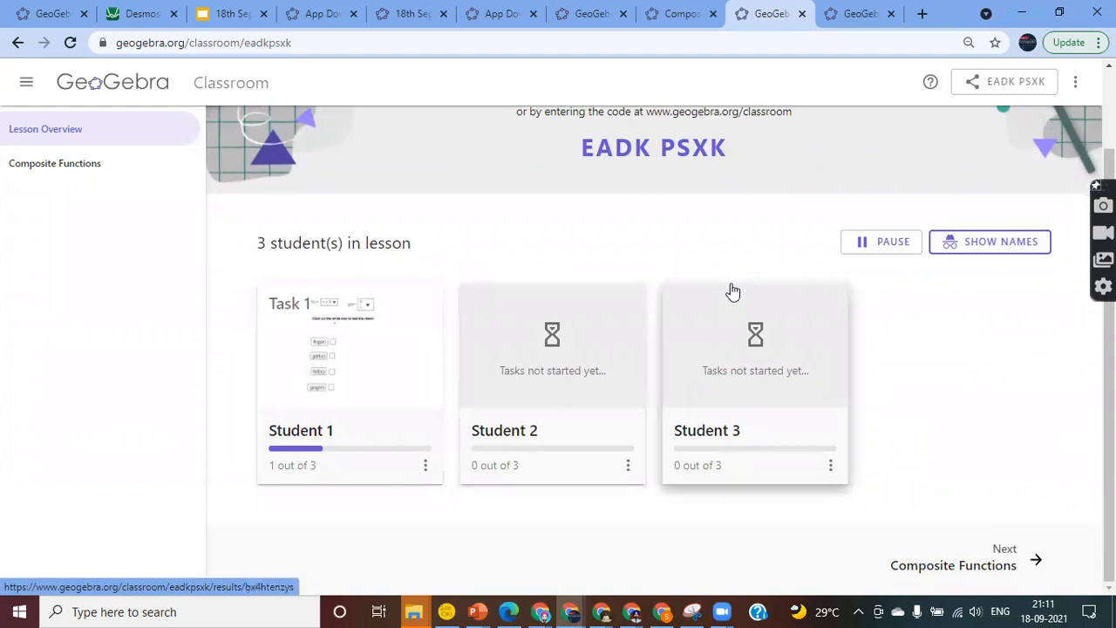
{"action": "scroll", "coordinate": [730, 291], "scroll_direction": "up", "scroll_amount": 2}
{"action": "left_click", "coordinate": [797, 180]}
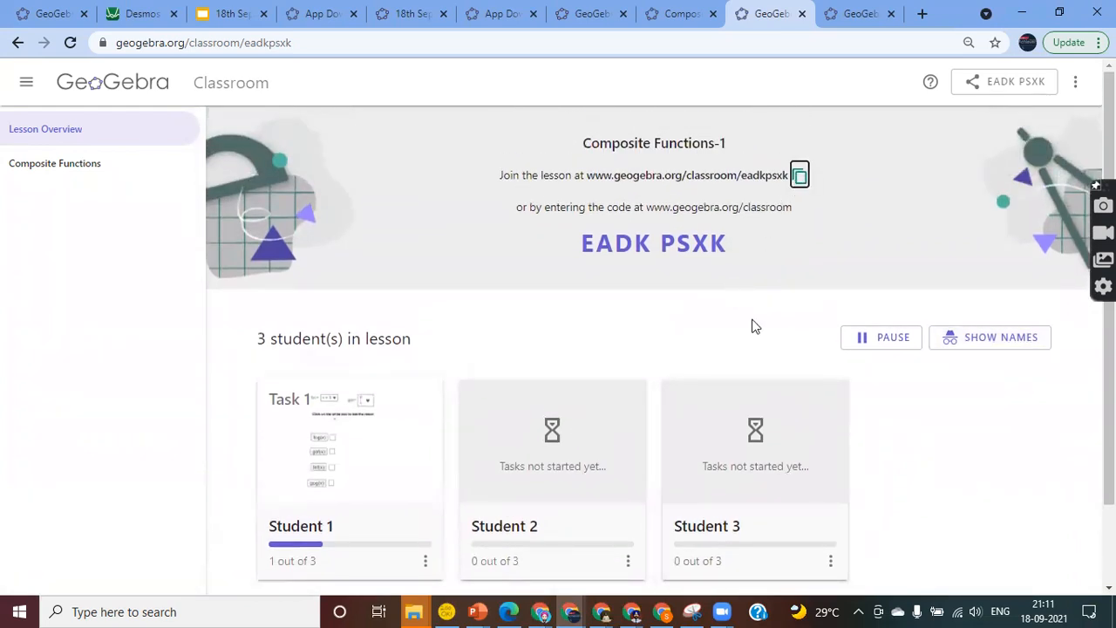
{"action": "left_click", "coordinate": [632, 611]}
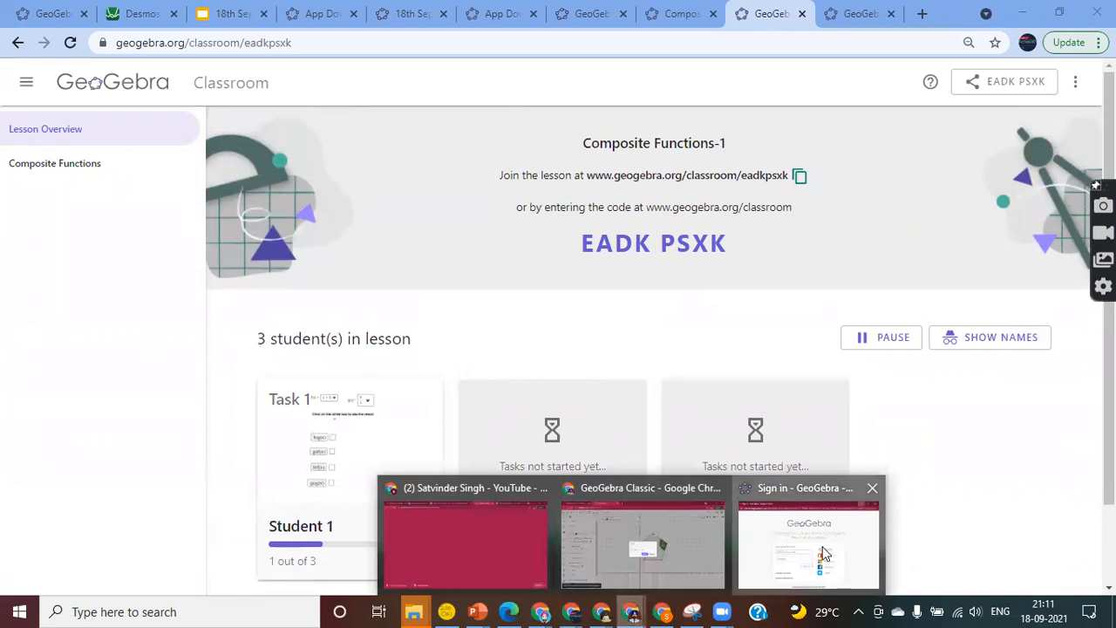
Close the GeoGebra sign-in window that popped up in the other browser
{"action": "left_click", "coordinate": [859, 14]}
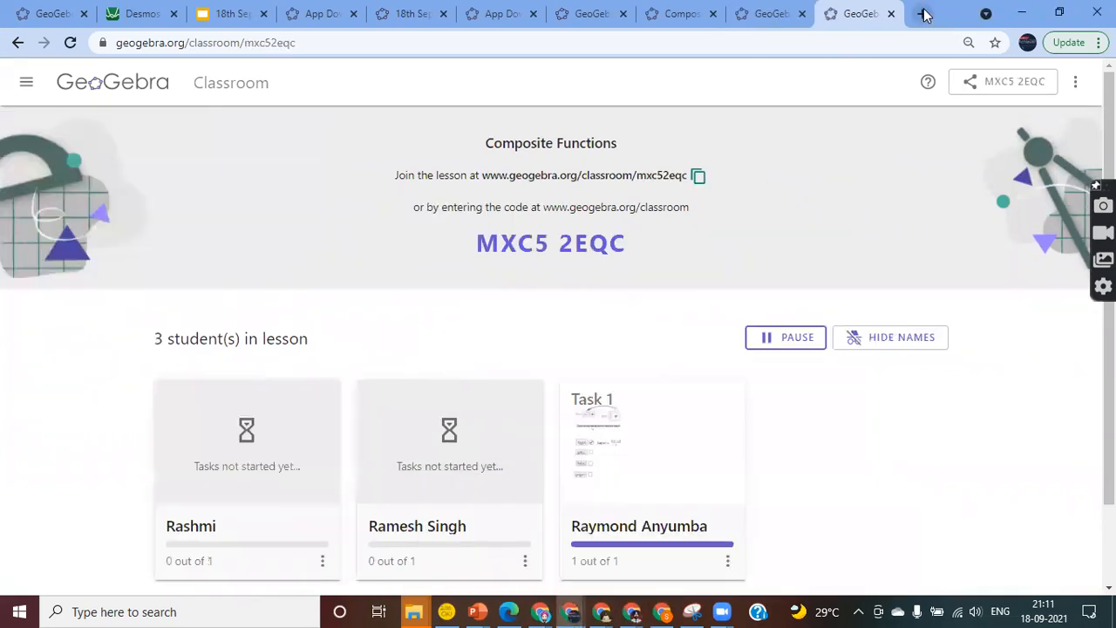
{"action": "left_click", "coordinate": [922, 14]}
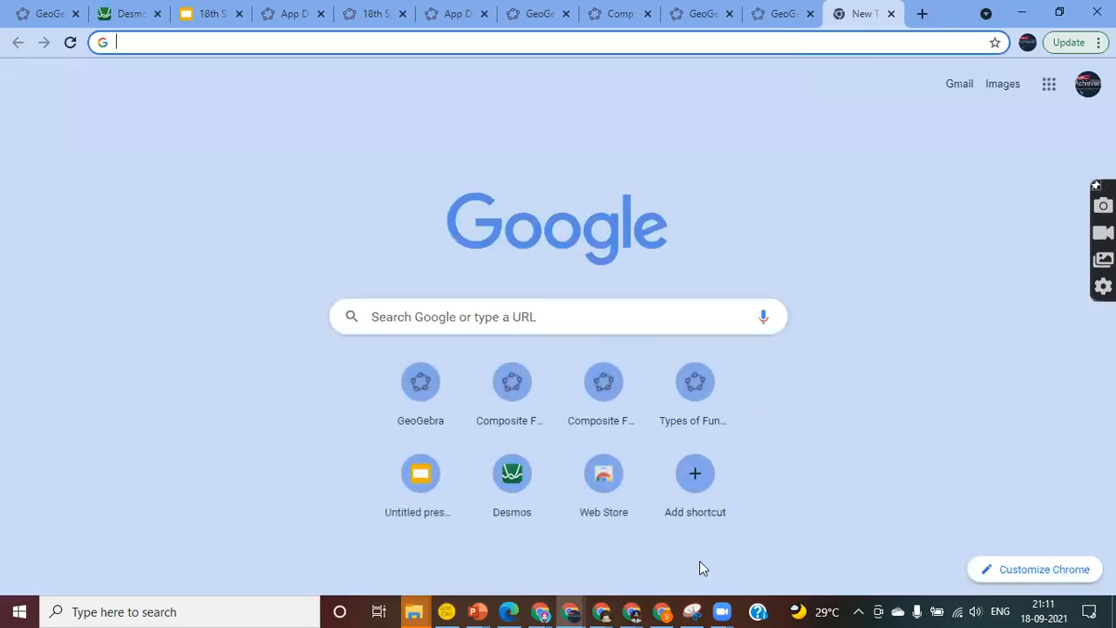
{"action": "left_click", "coordinate": [630, 610]}
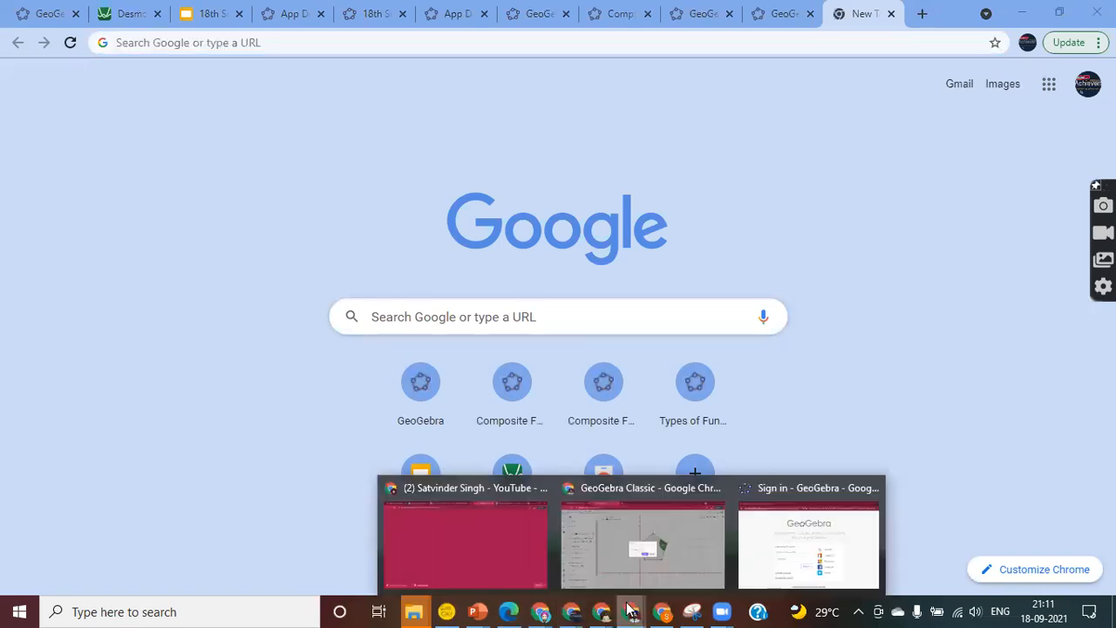
{"action": "left_click", "coordinate": [829, 544]}
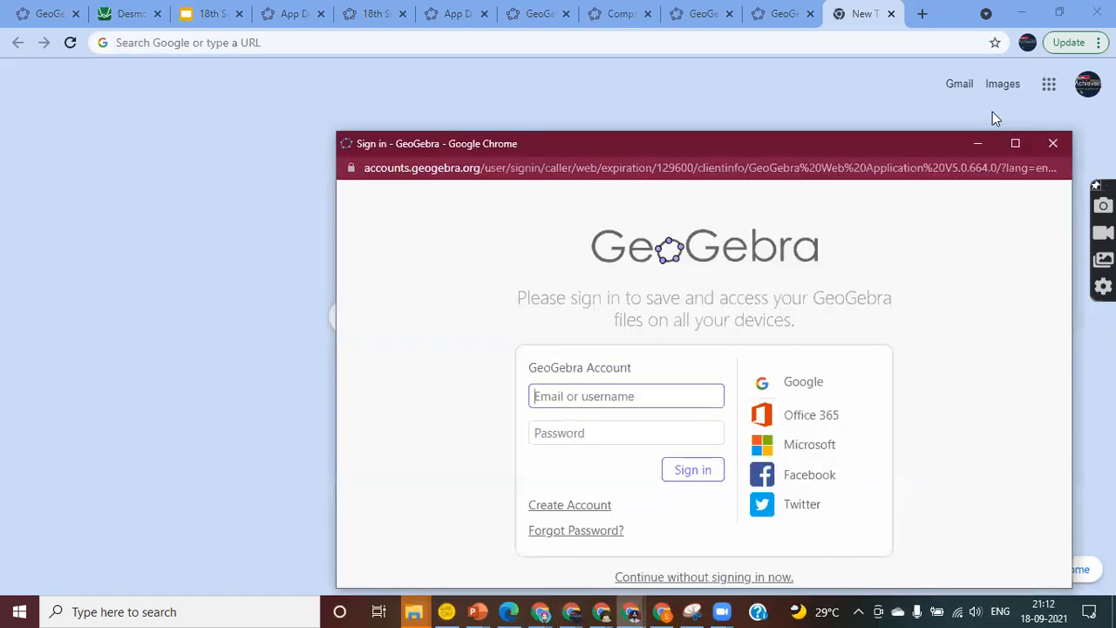
{"action": "left_click", "coordinate": [1015, 146]}
{"action": "left_click", "coordinate": [267, 31]}
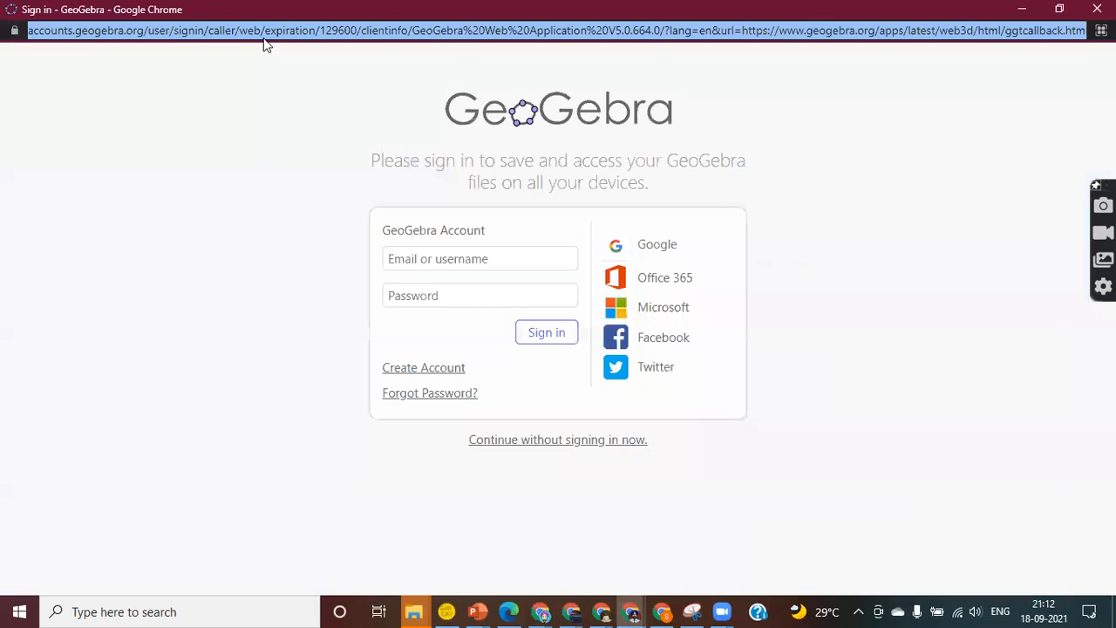
{"action": "left_click", "coordinate": [265, 40]}
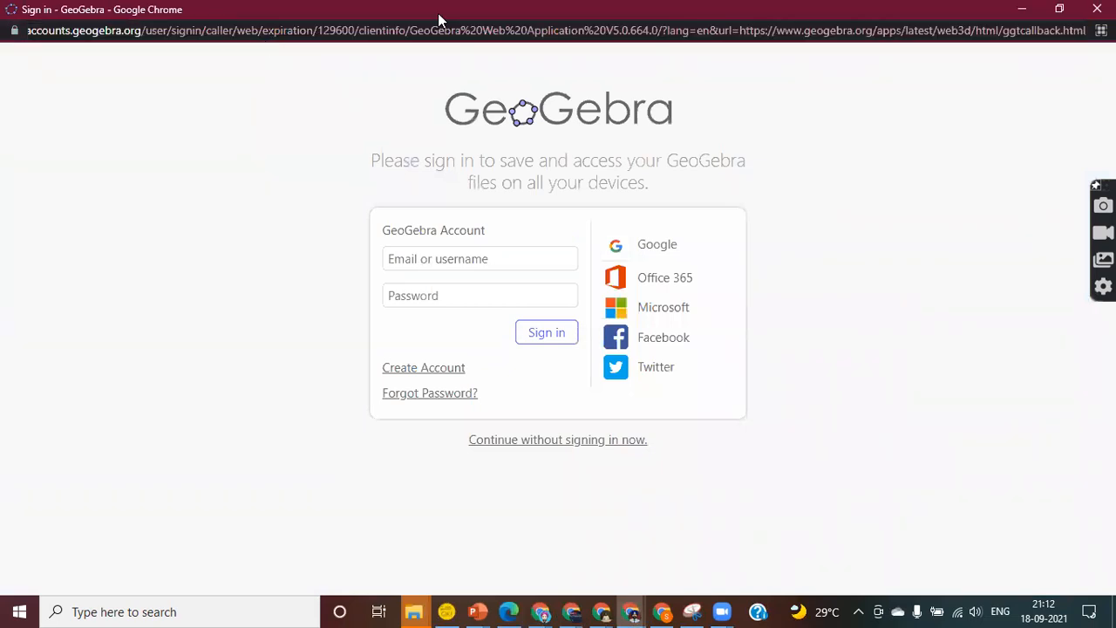
{"action": "left_click", "coordinate": [1099, 8]}
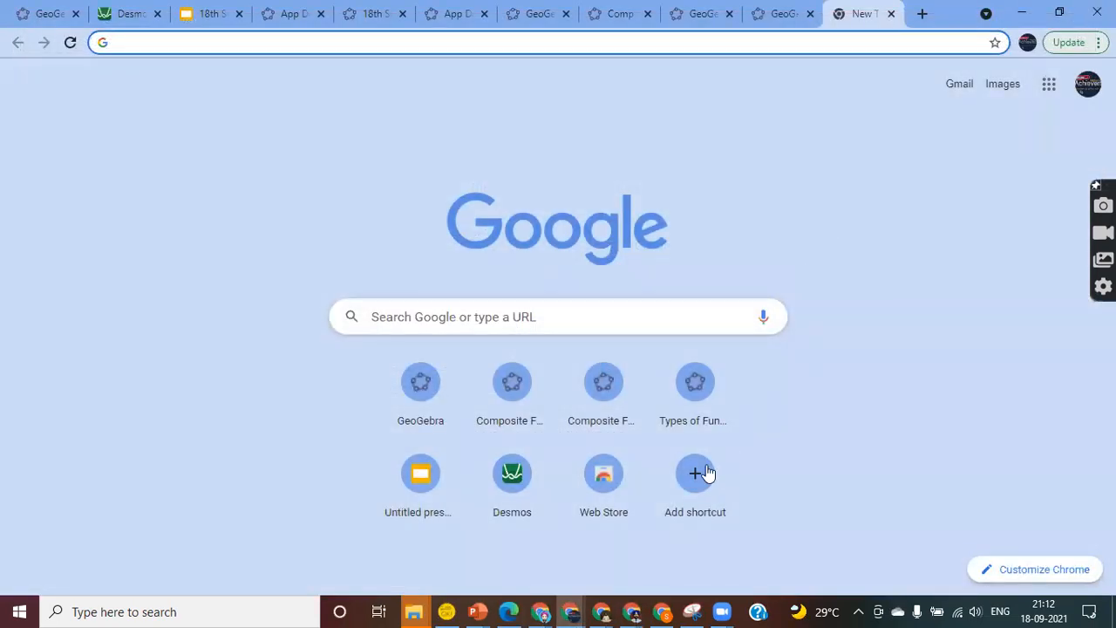
Open the pasted lesson link in a new tab and join as a guest under a student name
{"action": "left_click", "coordinate": [631, 611]}
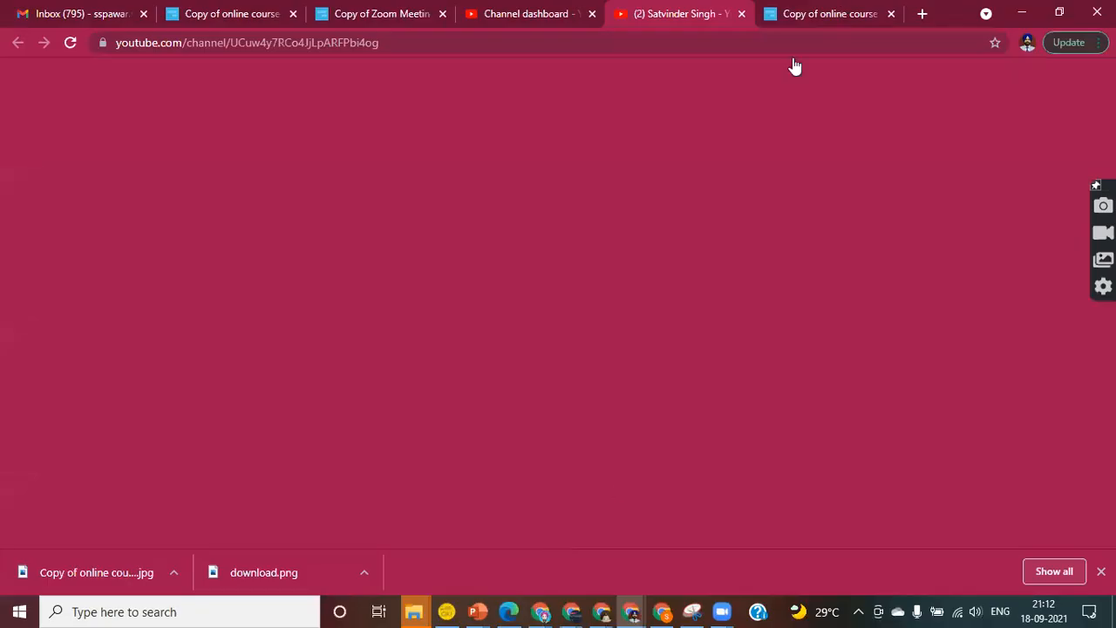
{"action": "left_click", "coordinate": [922, 13]}
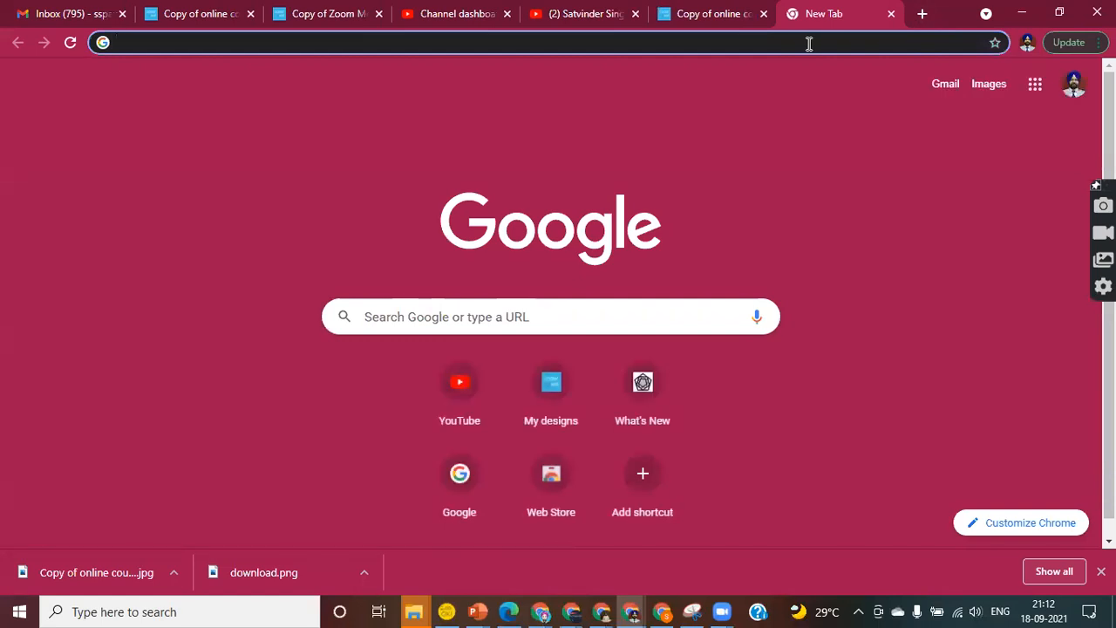
{"action": "key", "text": "Return"}
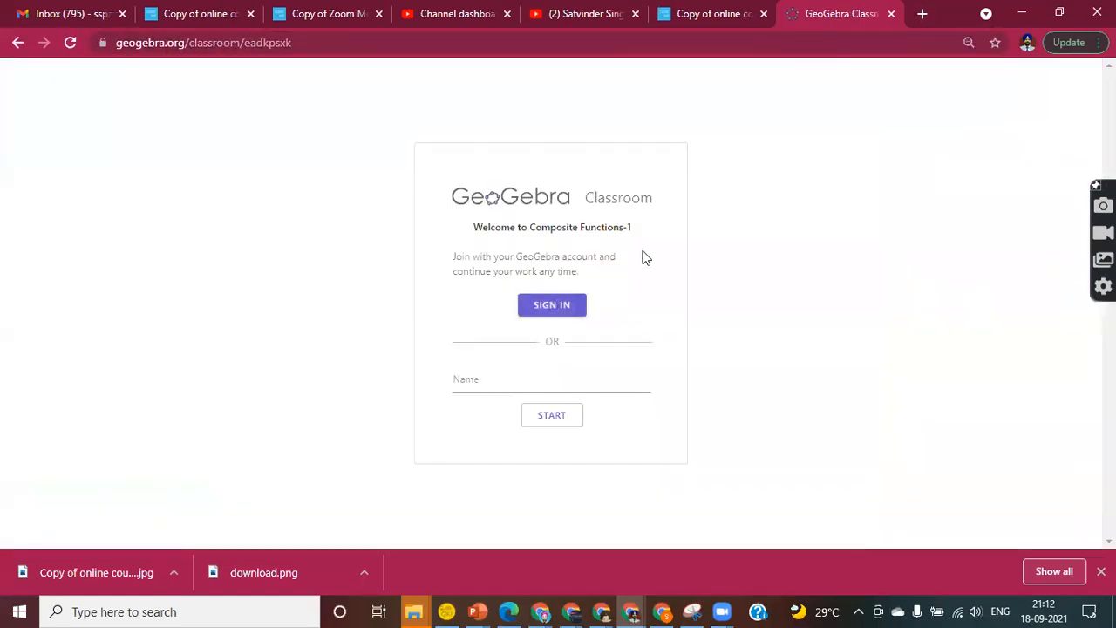
{"action": "left_click", "coordinate": [457, 372]}
{"action": "type", "text": "Singh"}
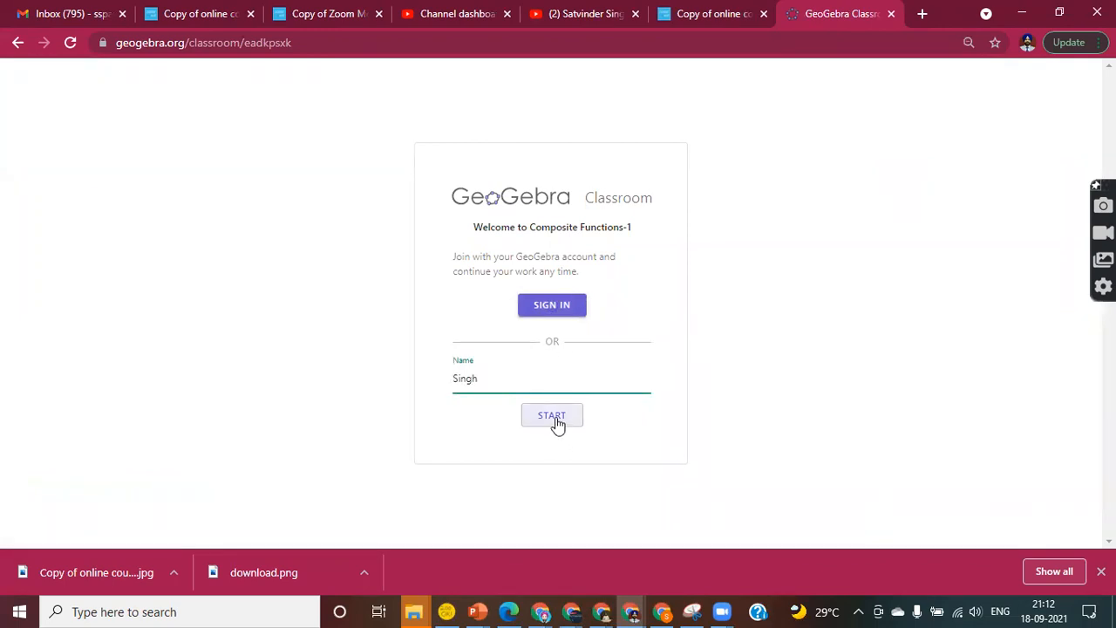
{"action": "left_click", "coordinate": [557, 420]}
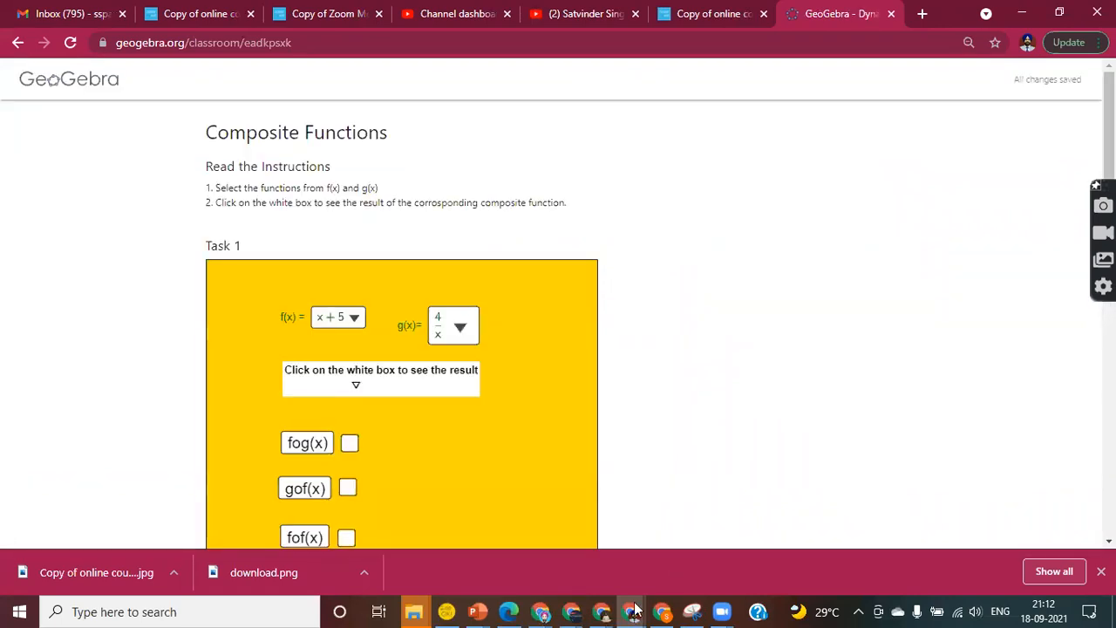
{"action": "left_click", "coordinate": [572, 611]}
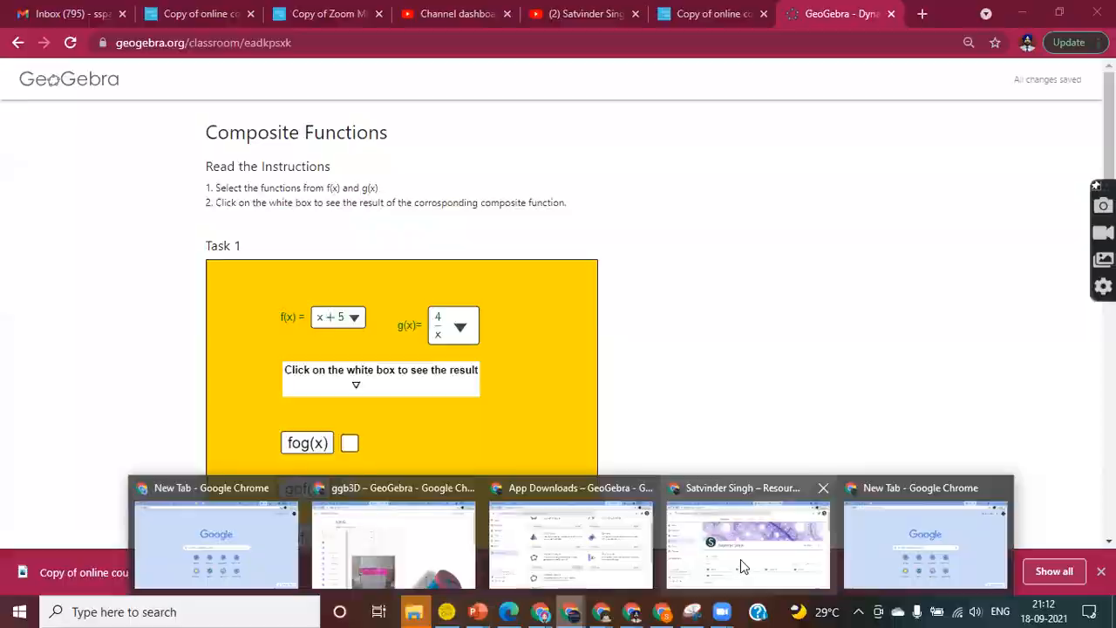
Return to the teacher's profile window and scroll to the Resources cards with Composite Functions-1
{"action": "left_click", "coordinate": [741, 559]}
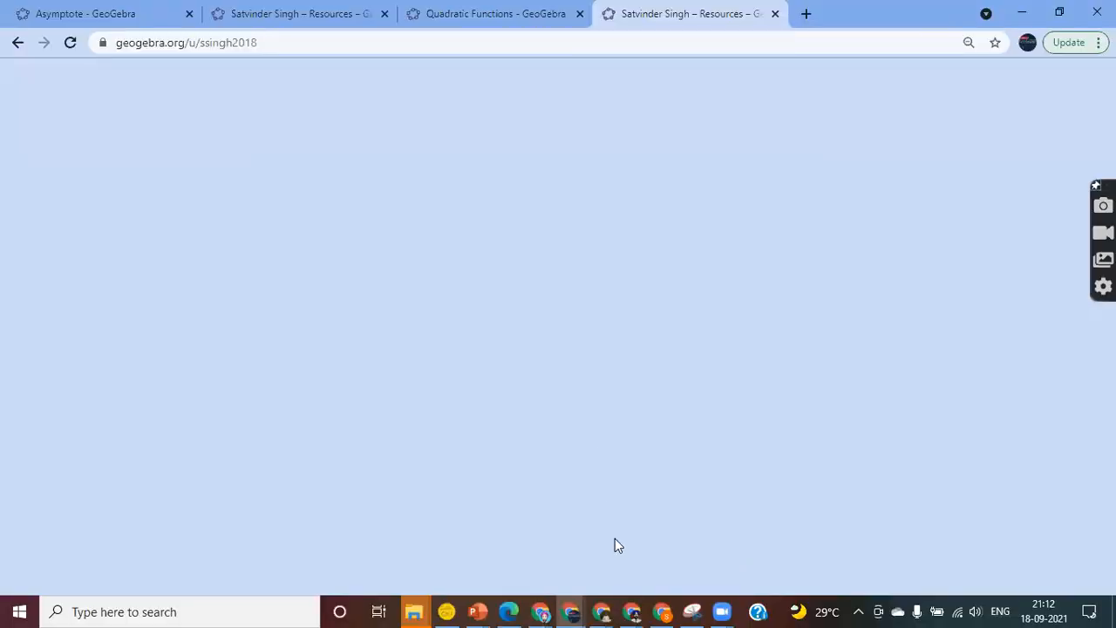
{"action": "mouse_move", "coordinate": [593, 611]}
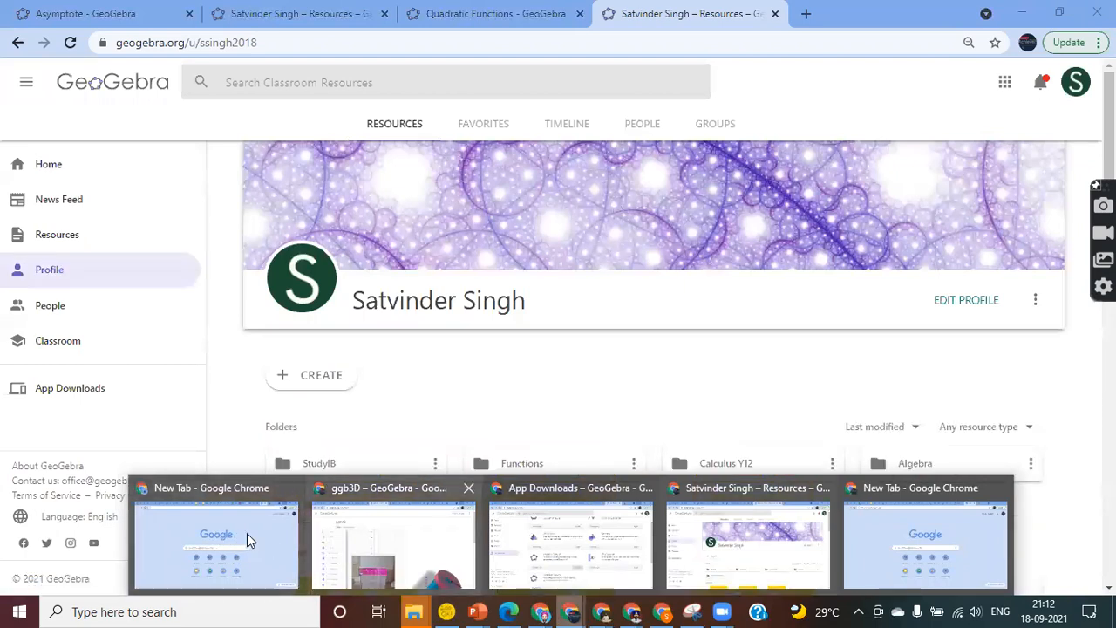
{"action": "left_click", "coordinate": [738, 546]}
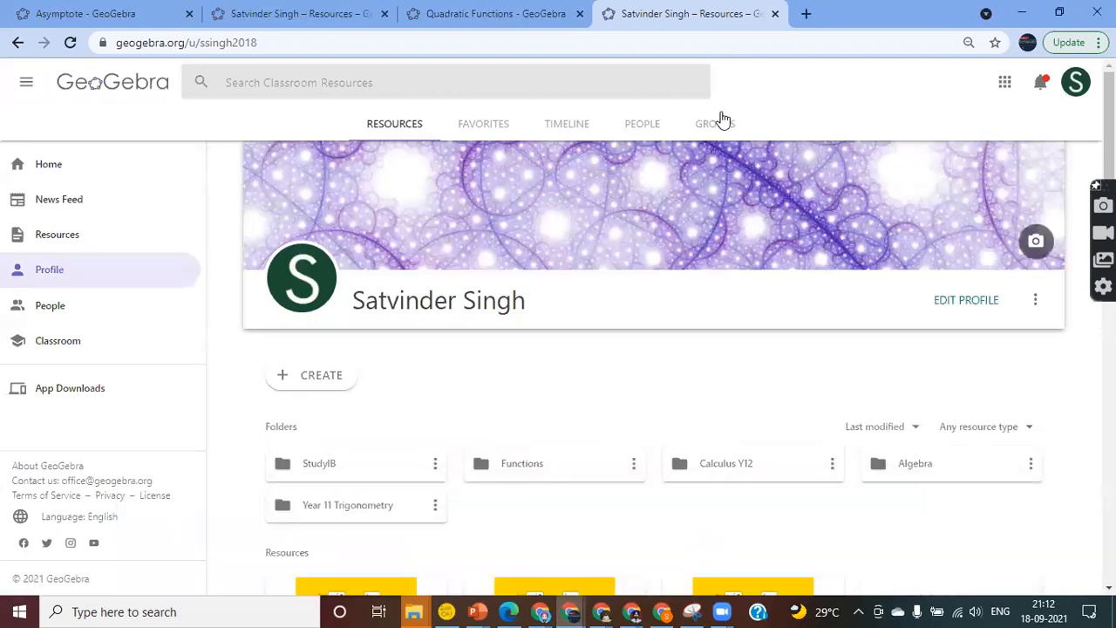
{"action": "scroll", "coordinate": [555, 328], "scroll_direction": "down", "scroll_amount": 1}
{"action": "scroll", "coordinate": [555, 328], "scroll_direction": "down", "scroll_amount": 3}
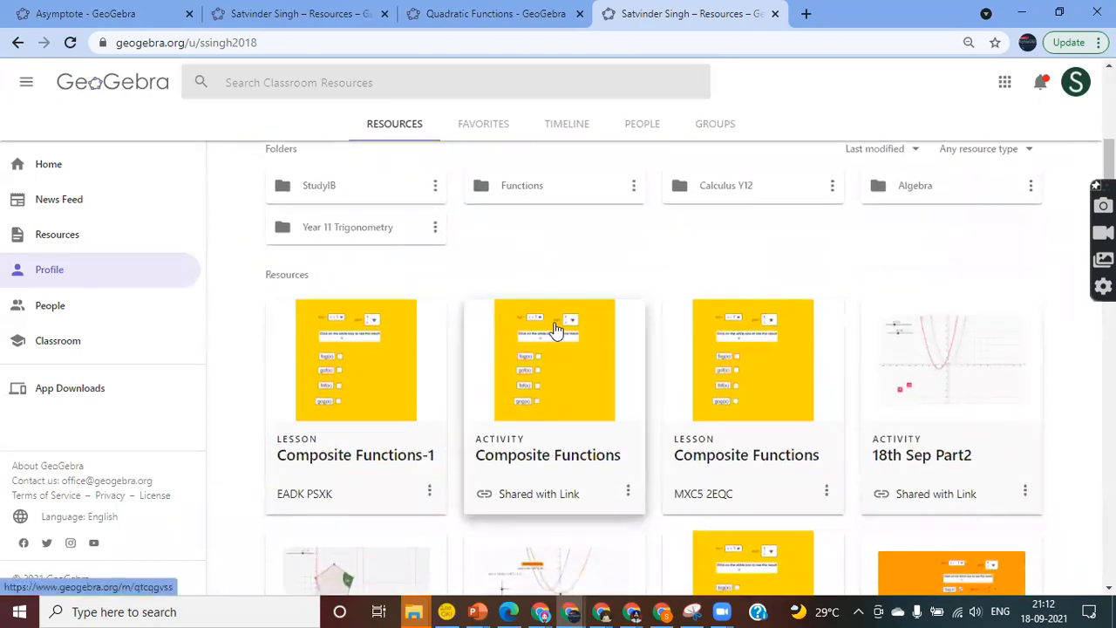
Open the Composite Functions-1 lesson and hide names so students appear as Student 1–4
{"action": "left_click", "coordinate": [327, 454]}
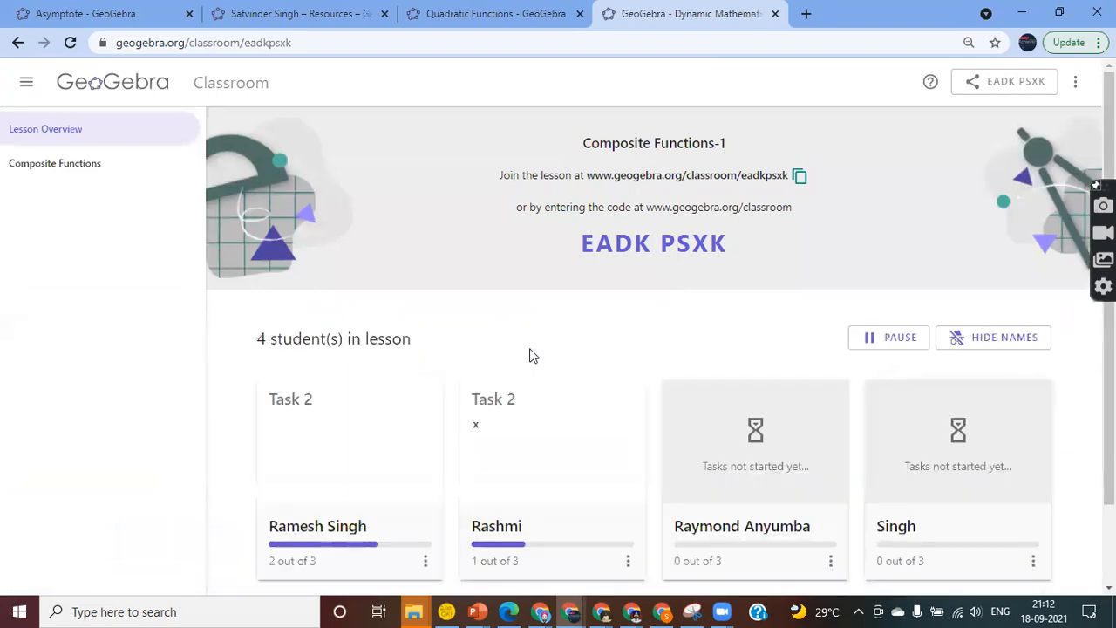
{"action": "scroll", "coordinate": [531, 356], "scroll_direction": "down", "scroll_amount": 1}
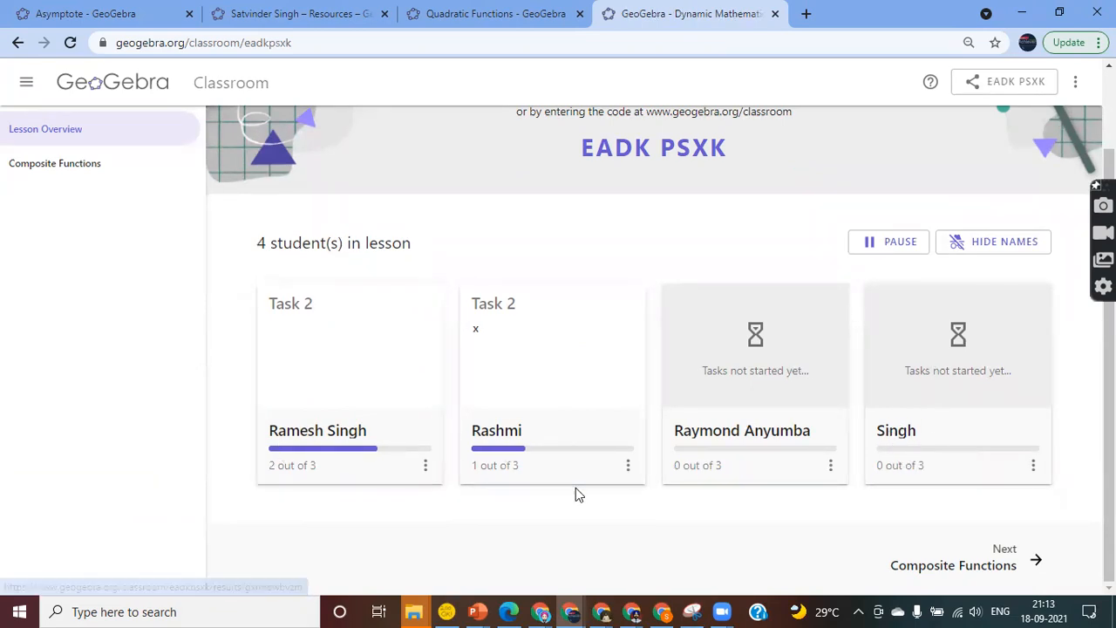
{"action": "left_click", "coordinate": [992, 245]}
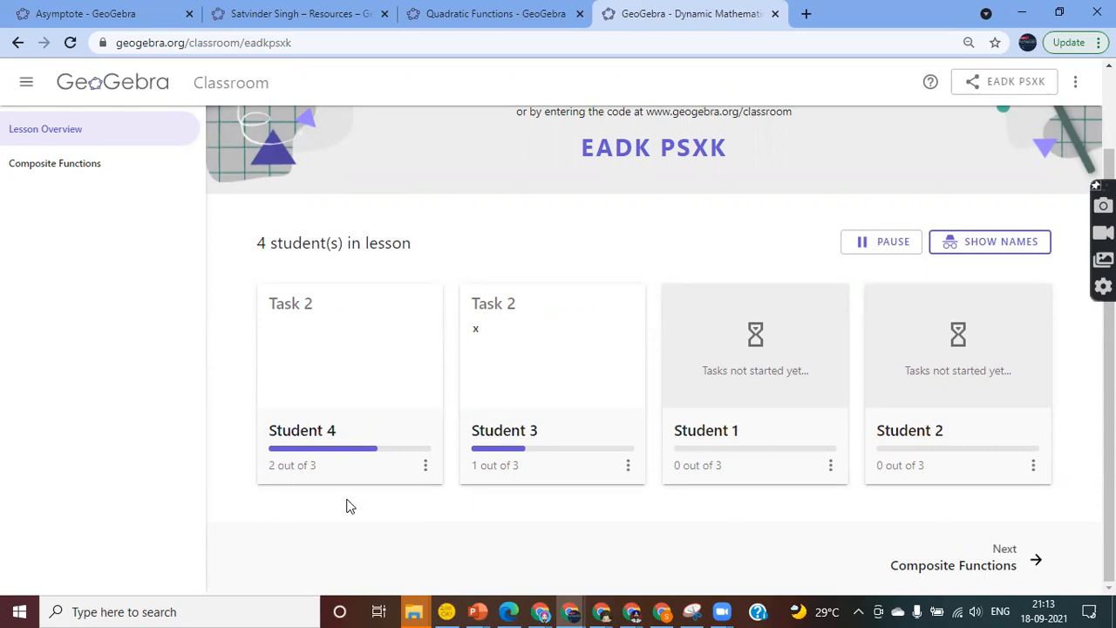
{"action": "scroll", "coordinate": [346, 505], "scroll_direction": "up", "scroll_amount": 1}
{"action": "scroll", "coordinate": [346, 506], "scroll_direction": "down", "scroll_amount": 1}
Step through the task overview and Tasks 1, 2 and 3, ending on Task 1's live work
{"action": "left_click", "coordinate": [88, 176]}
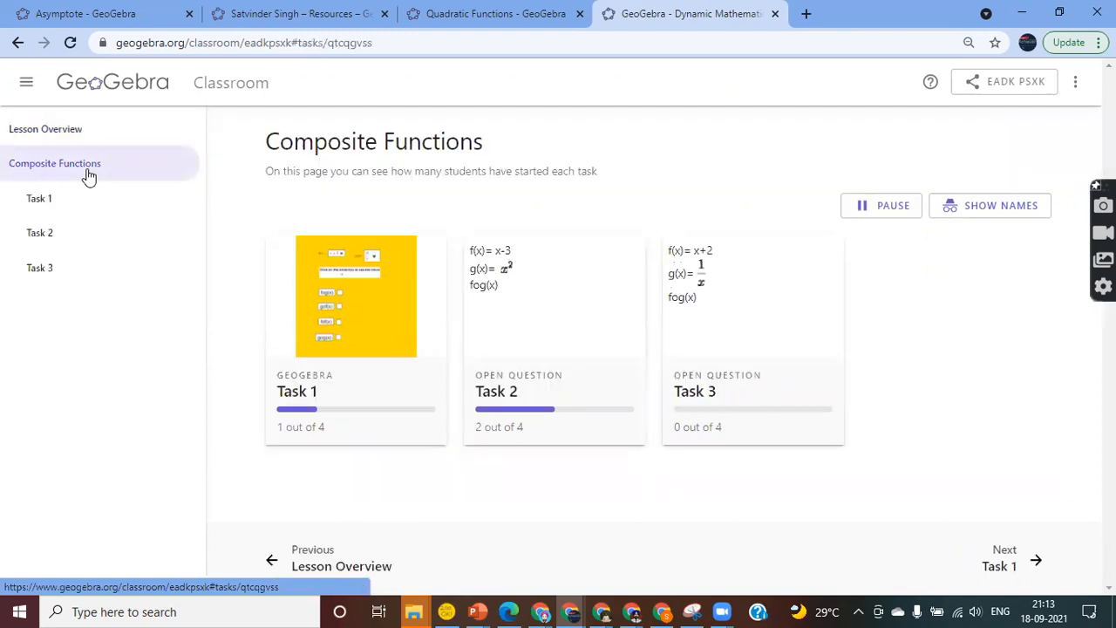
{"action": "left_click", "coordinate": [39, 202]}
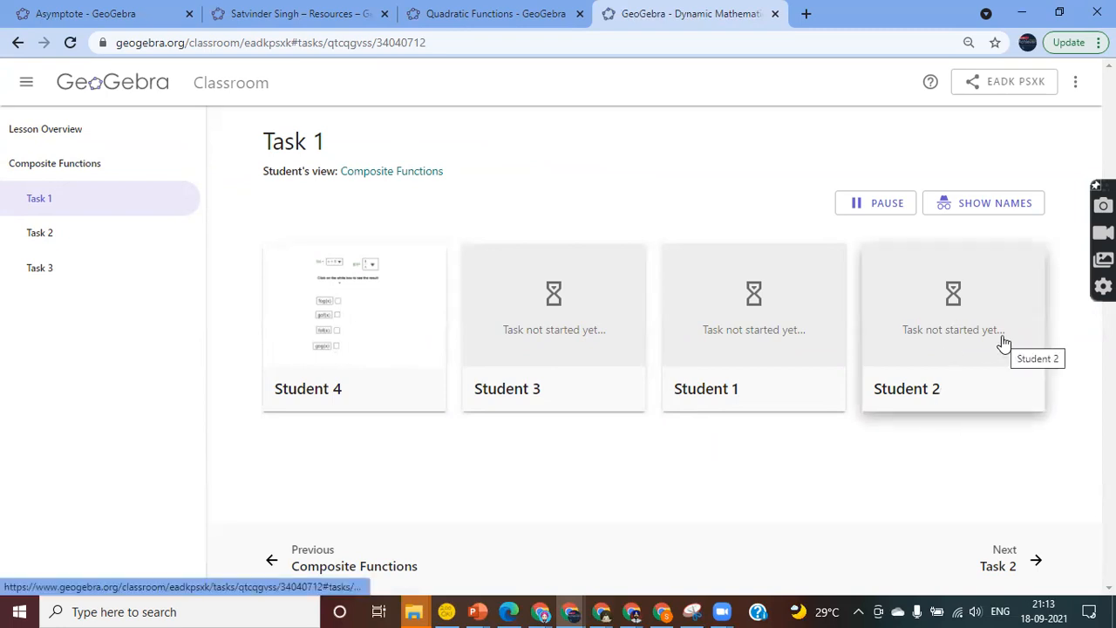
{"action": "left_click", "coordinate": [44, 237]}
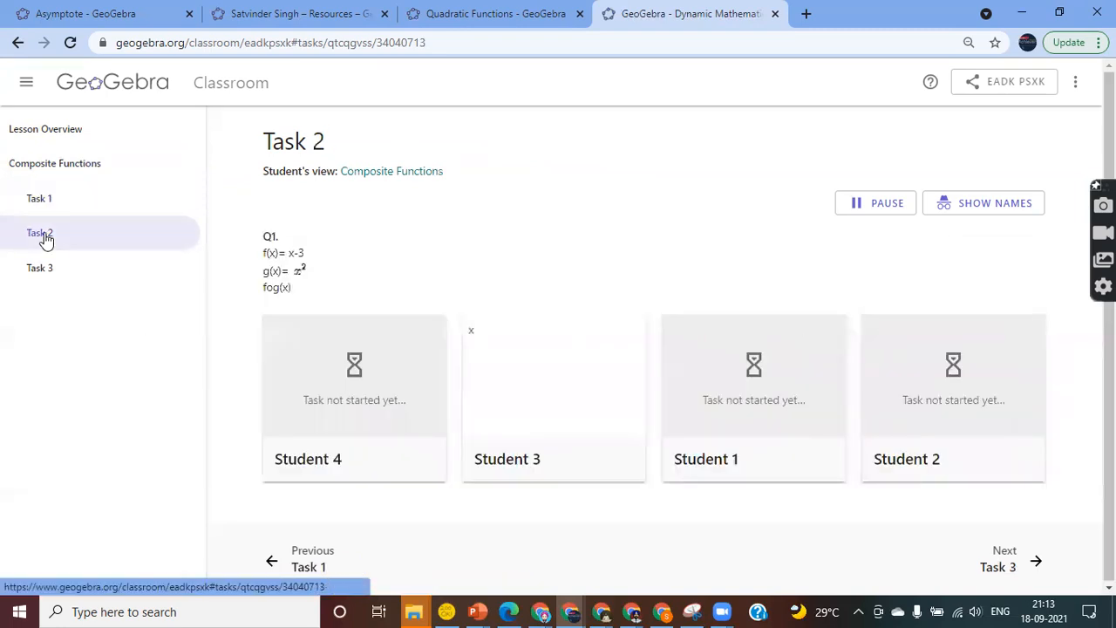
{"action": "left_click", "coordinate": [44, 280]}
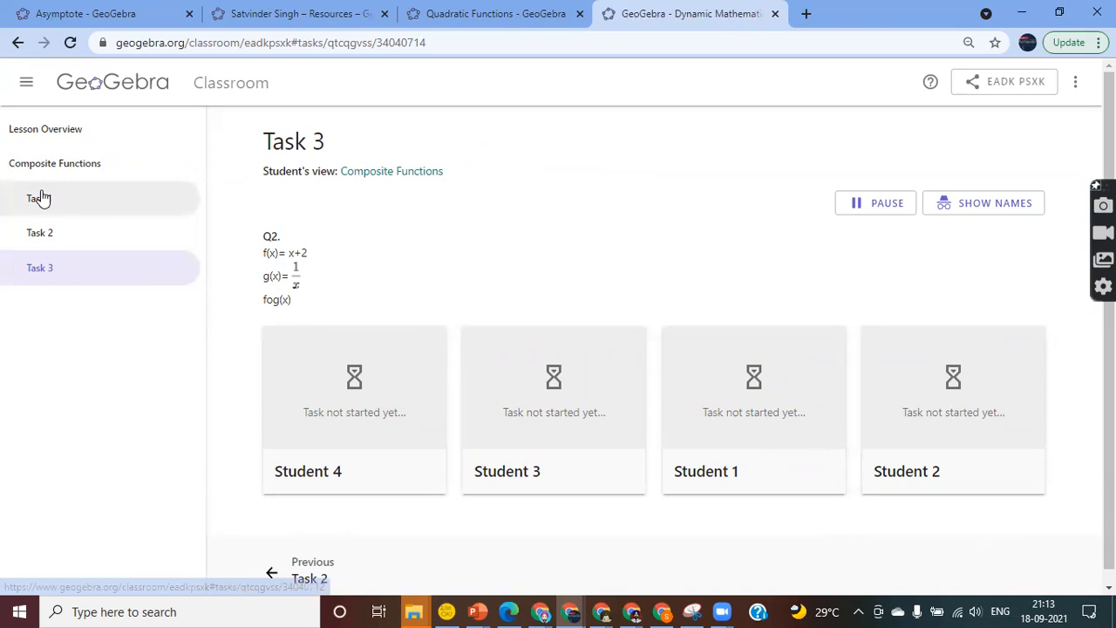
{"action": "left_click", "coordinate": [50, 203]}
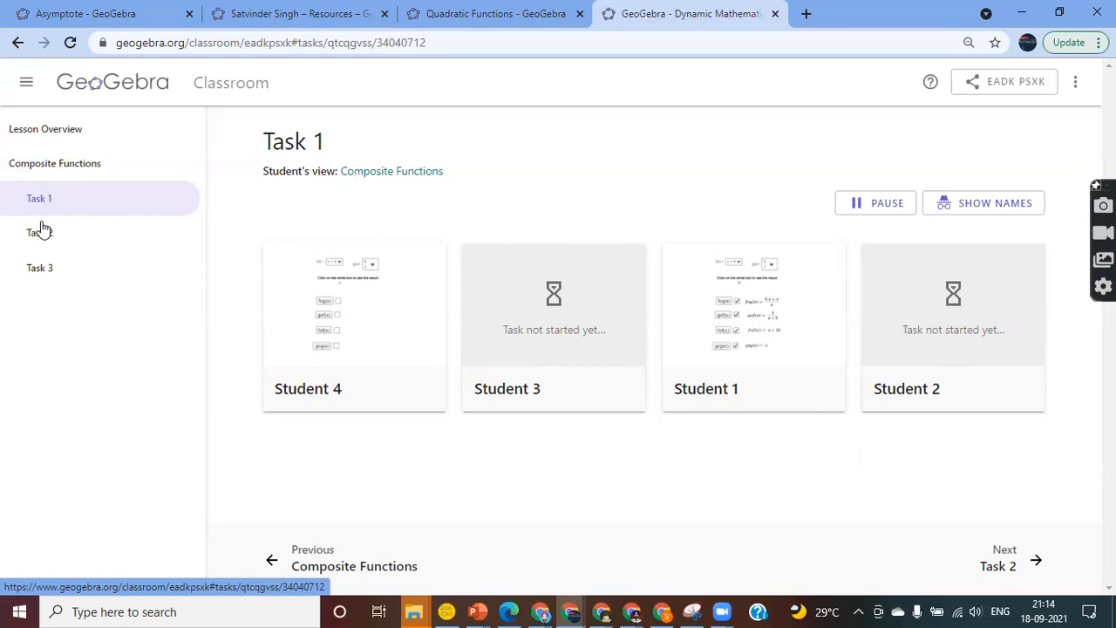
Move through Task 2 to Task 3 to see Student 3's answer '1 by x + 2'
{"action": "left_click", "coordinate": [40, 232]}
{"action": "left_click", "coordinate": [39, 267]}
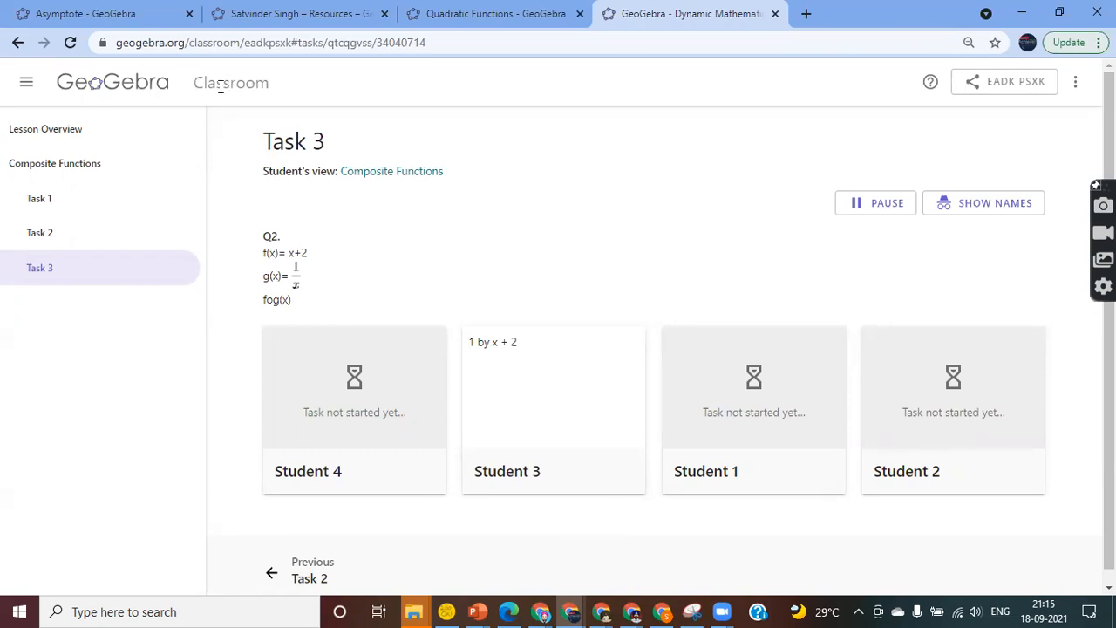
Reload the Composite Functions-1 link in a new tab, then close the live lesson and join-code tabs
{"action": "left_click", "coordinate": [126, 90]}
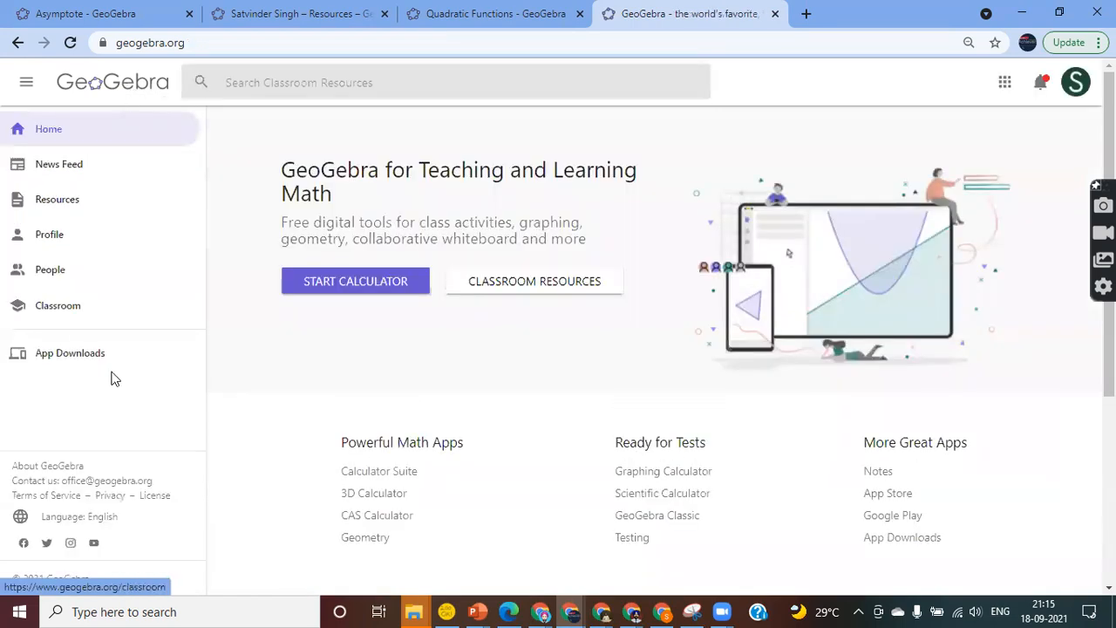
{"action": "left_click", "coordinate": [54, 312]}
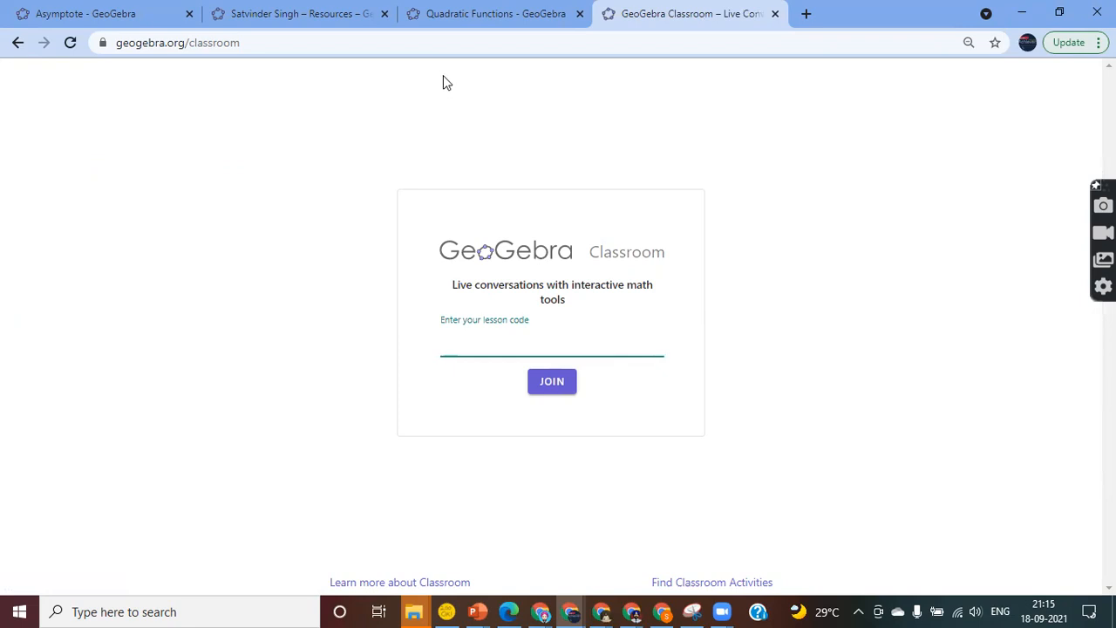
{"action": "left_click", "coordinate": [806, 14]}
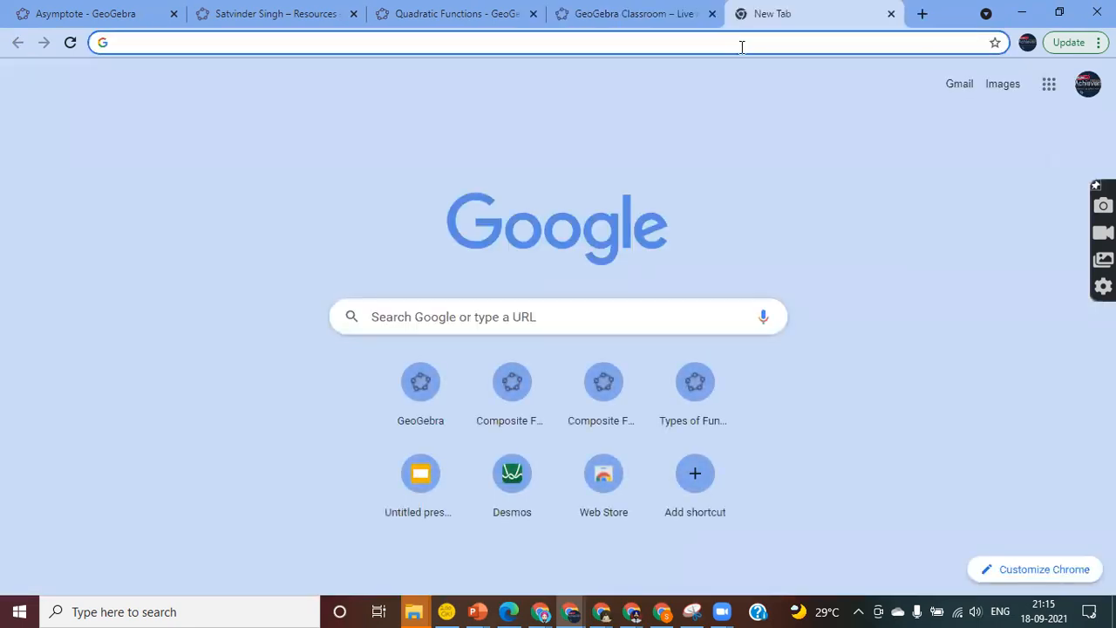
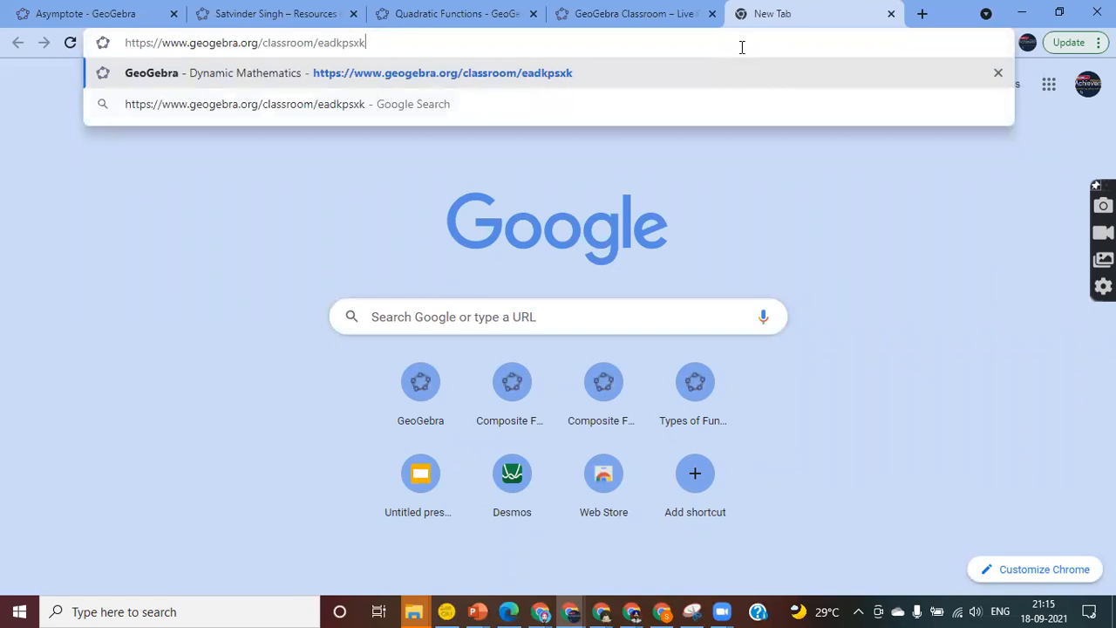
{"action": "key", "text": "Return"}
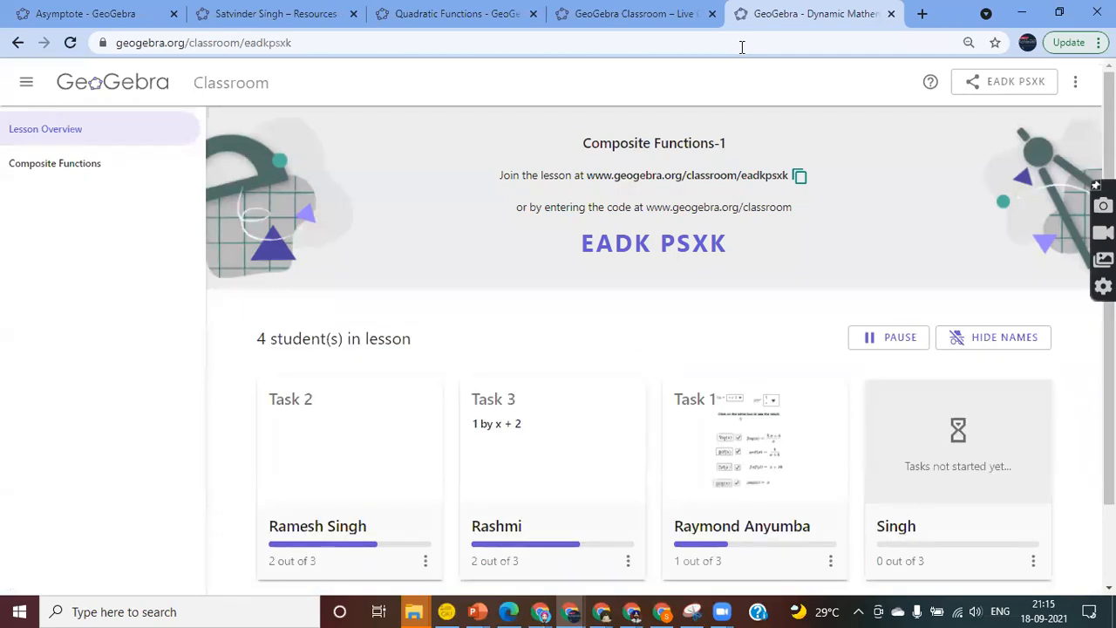
{"action": "left_click", "coordinate": [892, 14]}
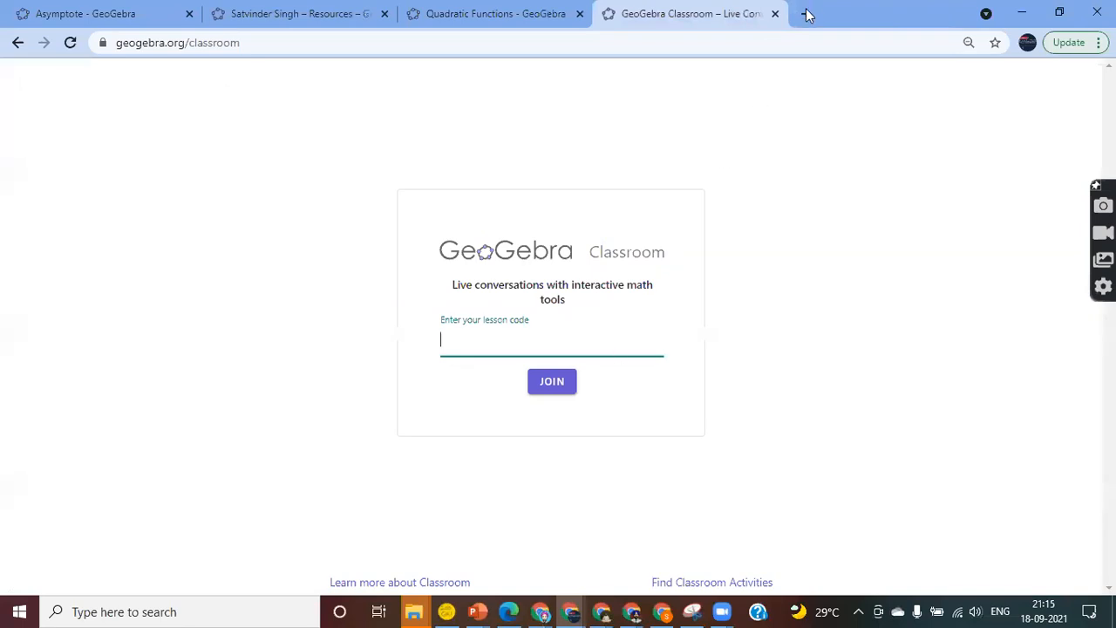
{"action": "left_click", "coordinate": [775, 14]}
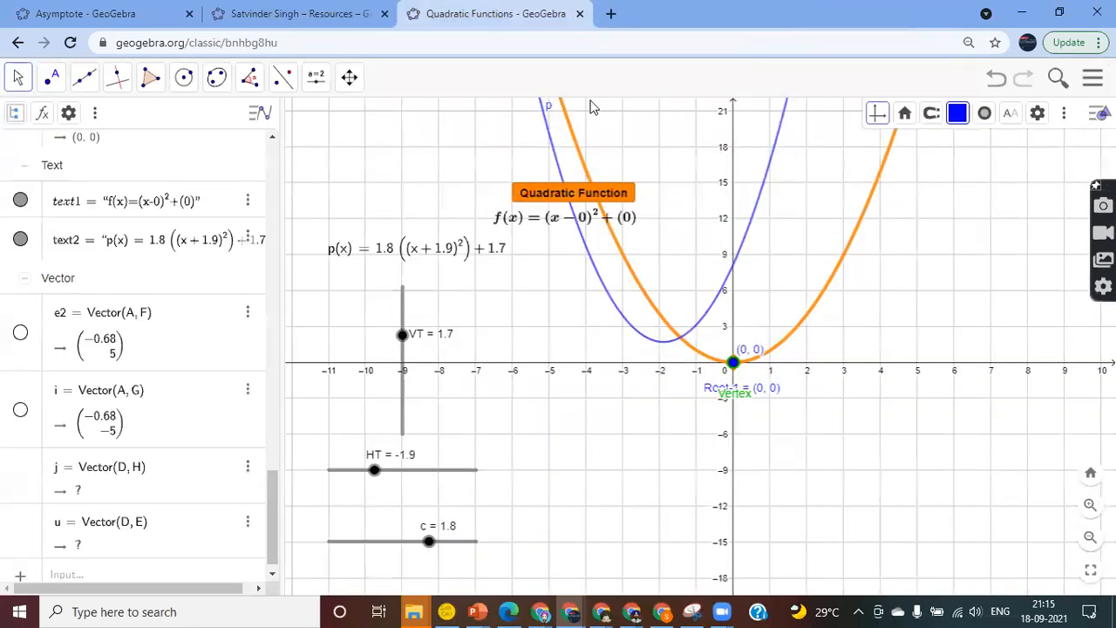
Open the Composite Functions activity from the teacher's resources and look over its Q1, Q2 and Thanks sections
{"action": "left_click", "coordinate": [283, 14]}
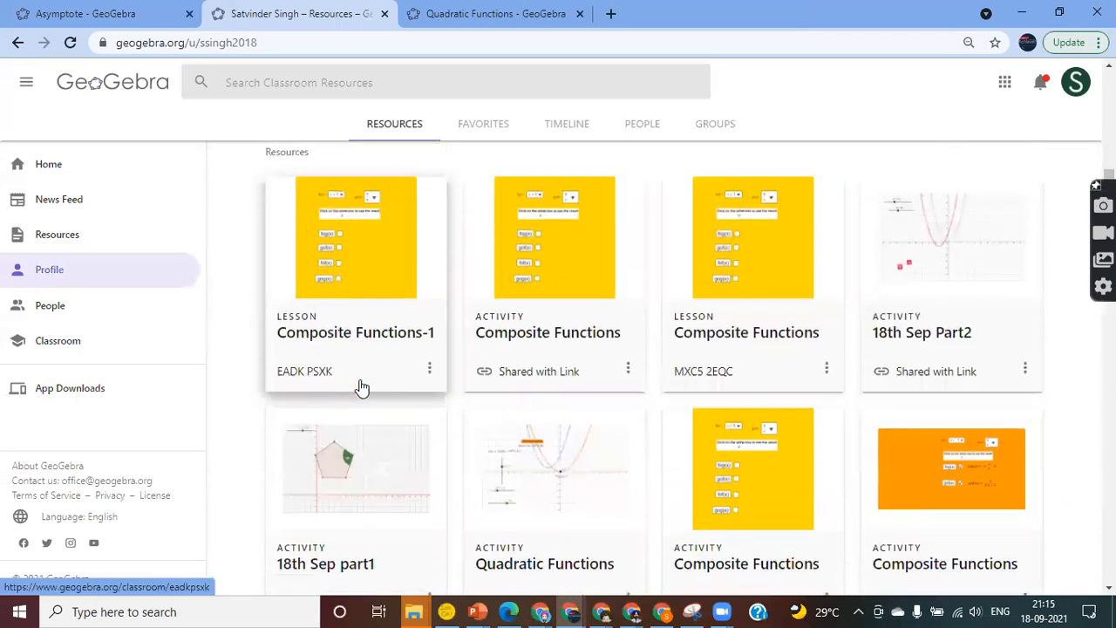
{"action": "scroll", "coordinate": [362, 388], "scroll_direction": "up", "scroll_amount": 3}
{"action": "scroll", "coordinate": [612, 475], "scroll_direction": "down", "scroll_amount": 2}
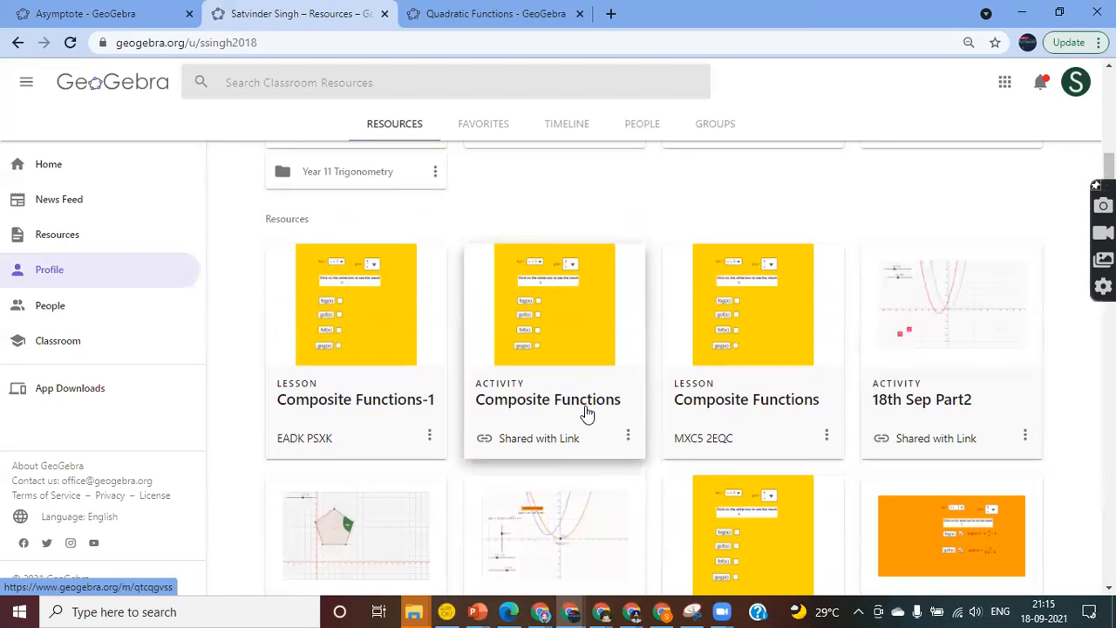
{"action": "left_click", "coordinate": [547, 419]}
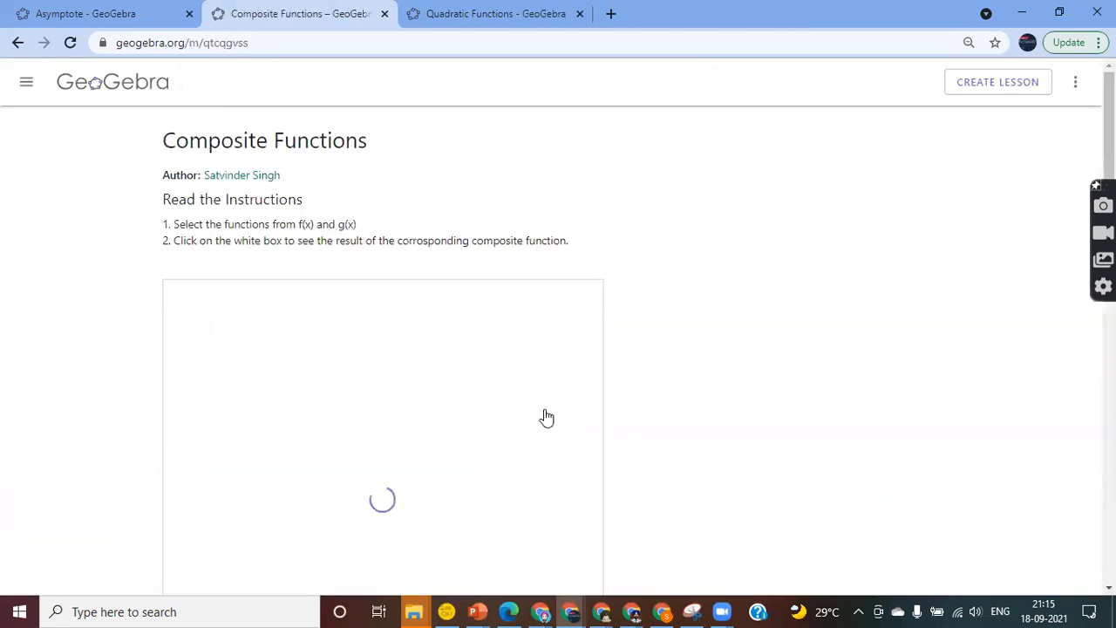
{"action": "scroll", "coordinate": [698, 322], "scroll_direction": "down", "scroll_amount": 9}
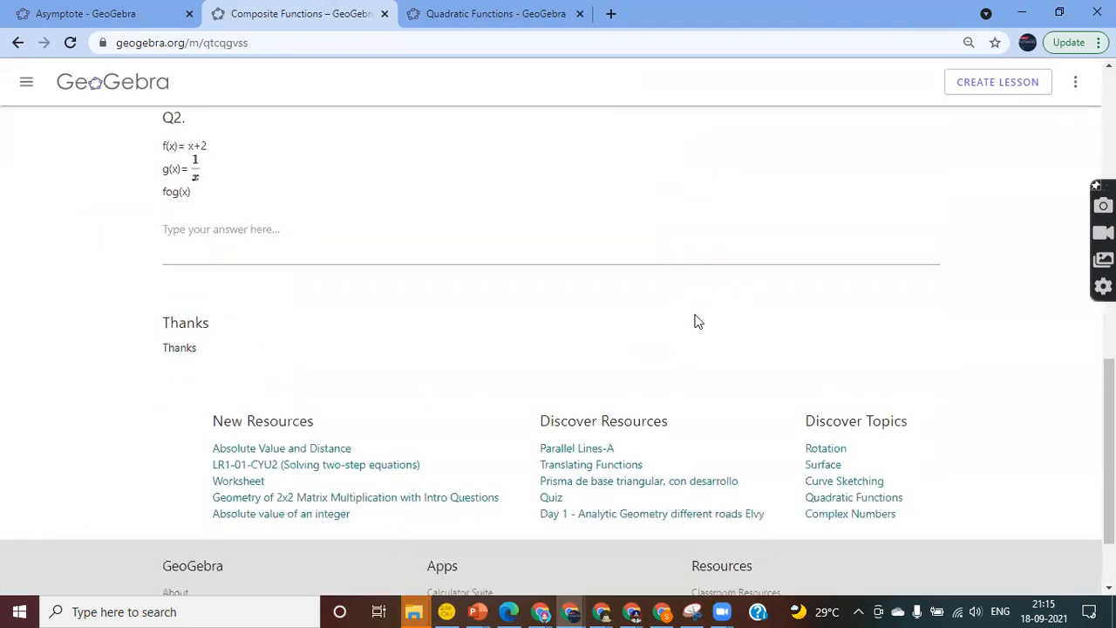
{"action": "scroll", "coordinate": [698, 322], "scroll_direction": "up", "scroll_amount": 10}
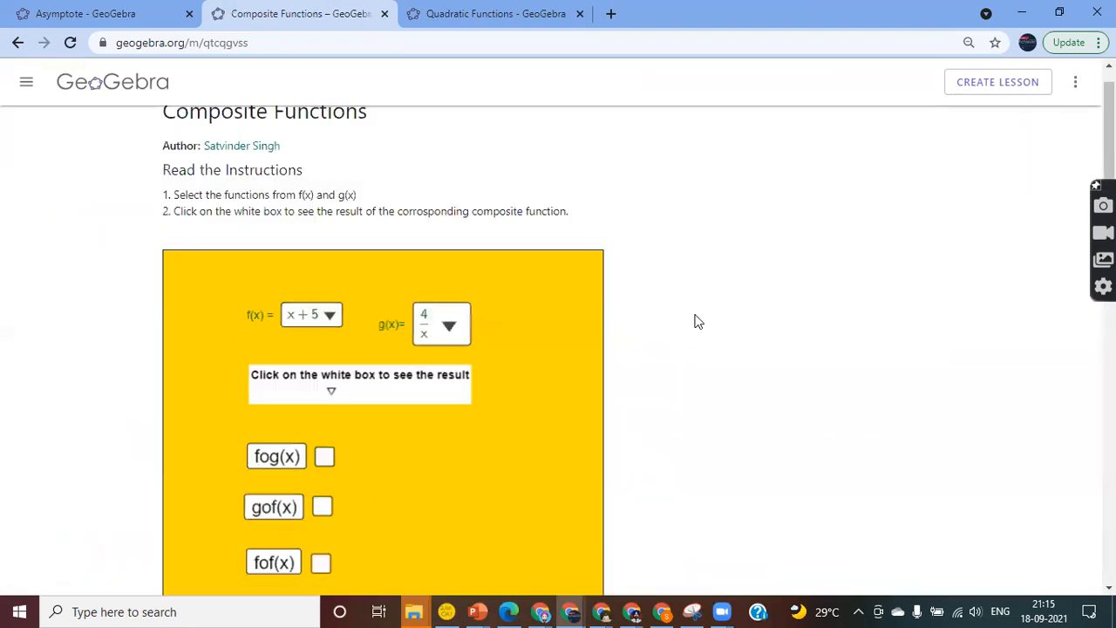
Glance at the activity's options menu, then return to the GeoGebra home page
{"action": "left_click", "coordinate": [1076, 82]}
{"action": "left_click", "coordinate": [843, 237]}
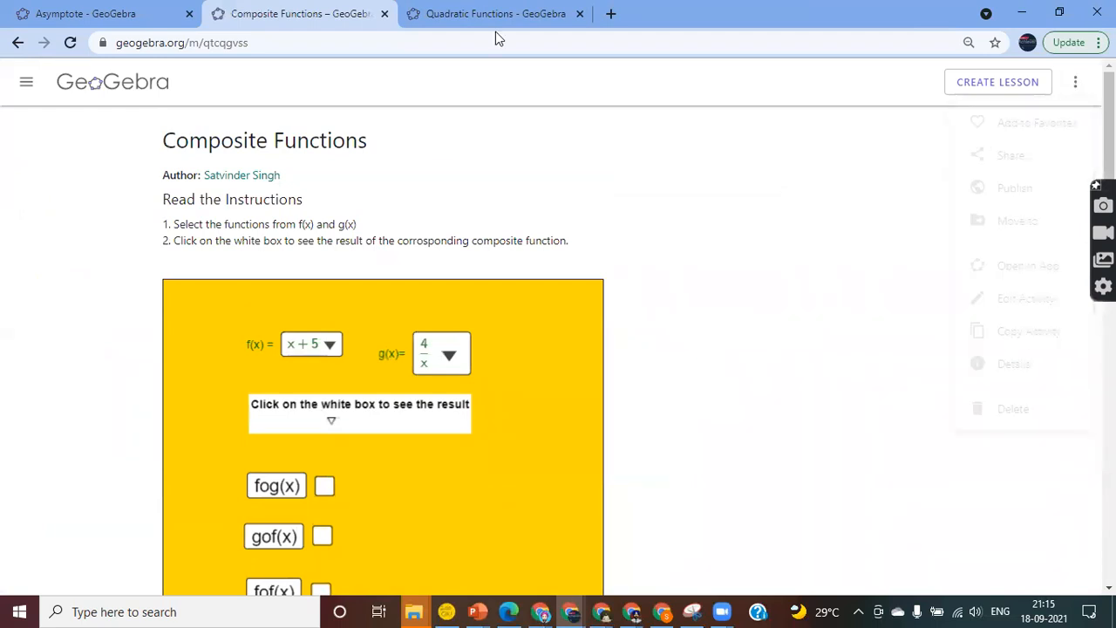
{"action": "left_click", "coordinate": [96, 83]}
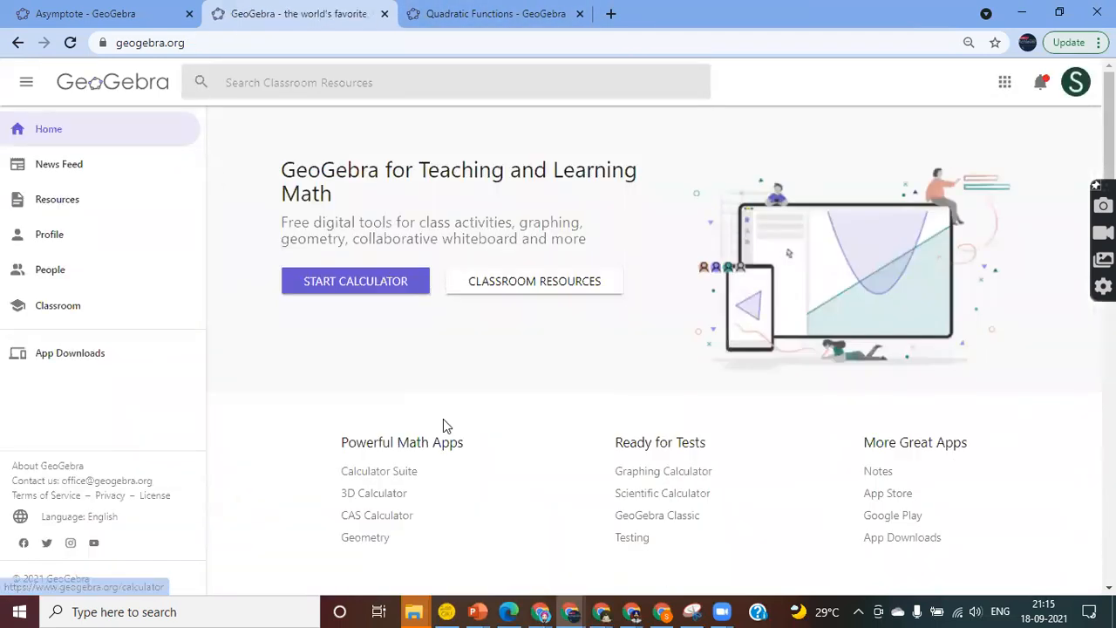
From Profile, open the Composite Functions-1 lesson showing four students at 2, 2, 1 and 0 of 3 tasks
{"action": "left_click", "coordinate": [50, 243]}
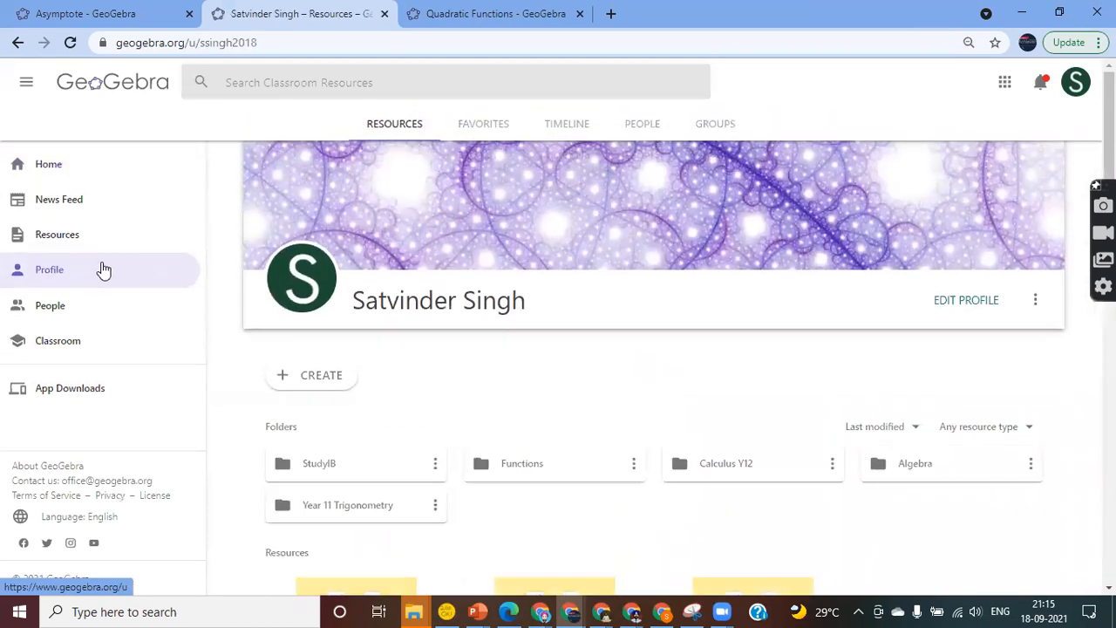
{"action": "scroll", "coordinate": [400, 380], "scroll_direction": "down", "scroll_amount": 3}
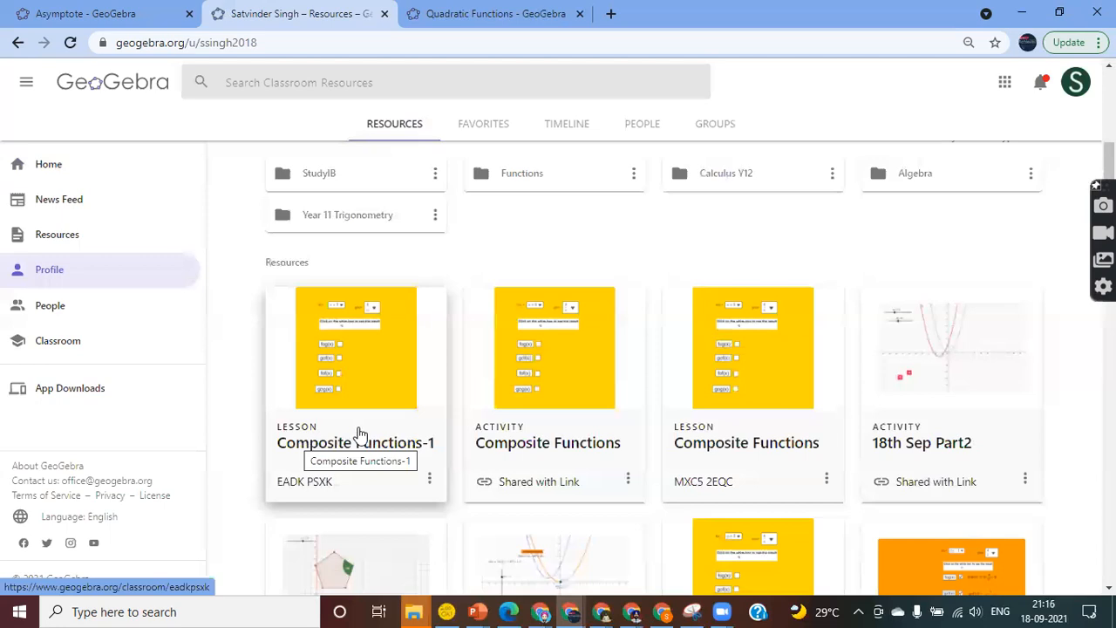
{"action": "left_click", "coordinate": [315, 449]}
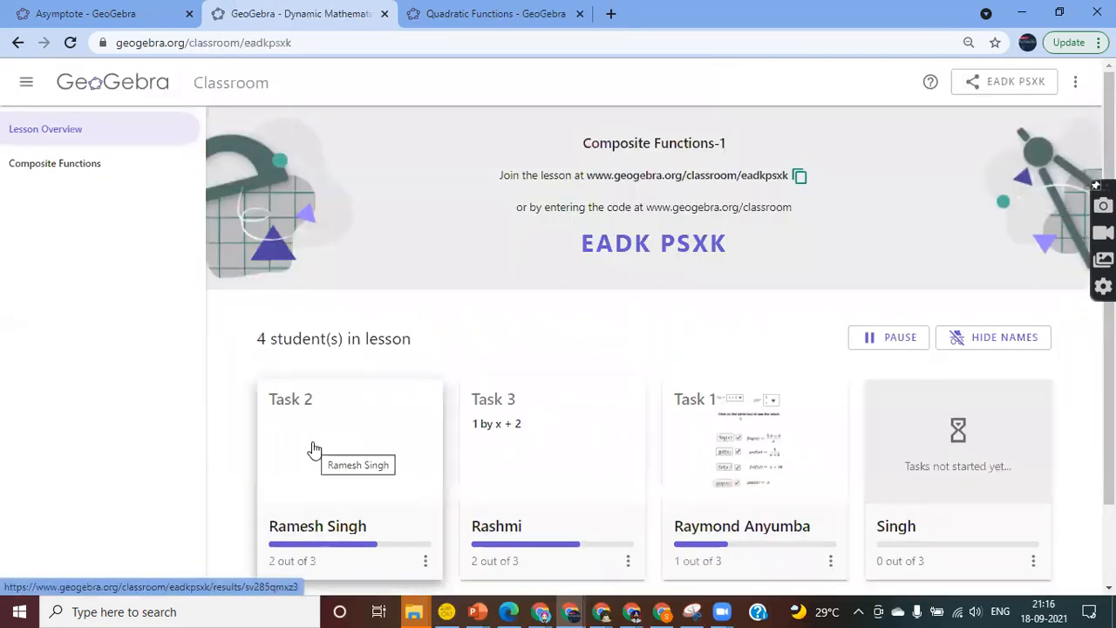
{"action": "scroll", "coordinate": [316, 449], "scroll_direction": "down", "scroll_amount": 2}
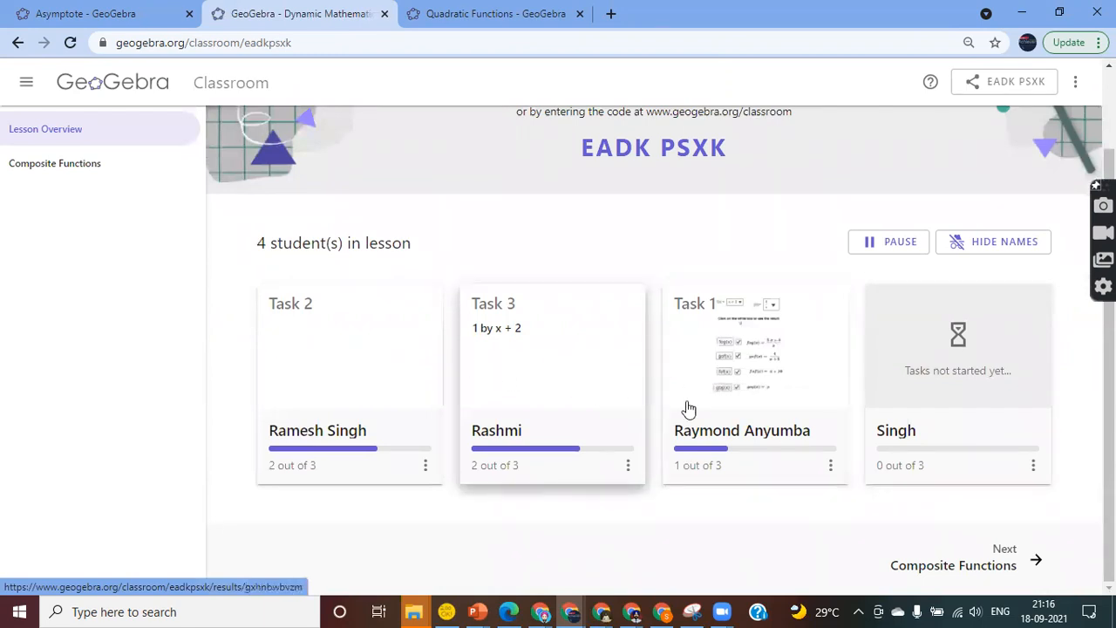
{"action": "left_click", "coordinate": [745, 411]}
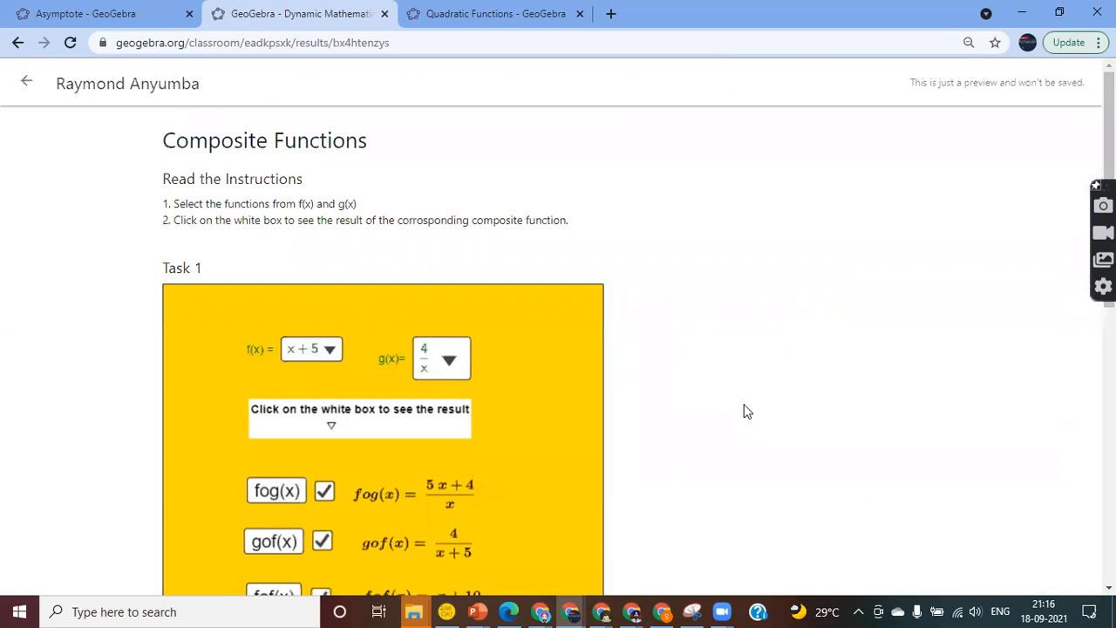
{"action": "scroll", "coordinate": [748, 412], "scroll_direction": "down", "scroll_amount": 4}
{"action": "scroll", "coordinate": [748, 412], "scroll_direction": "up", "scroll_amount": 4}
{"action": "scroll", "coordinate": [745, 410], "scroll_direction": "down", "scroll_amount": 6}
{"action": "scroll", "coordinate": [746, 411], "scroll_direction": "up", "scroll_amount": 6}
{"action": "scroll", "coordinate": [810, 264], "scroll_direction": "down", "scroll_amount": 5}
{"action": "scroll", "coordinate": [810, 264], "scroll_direction": "up", "scroll_amount": 5}
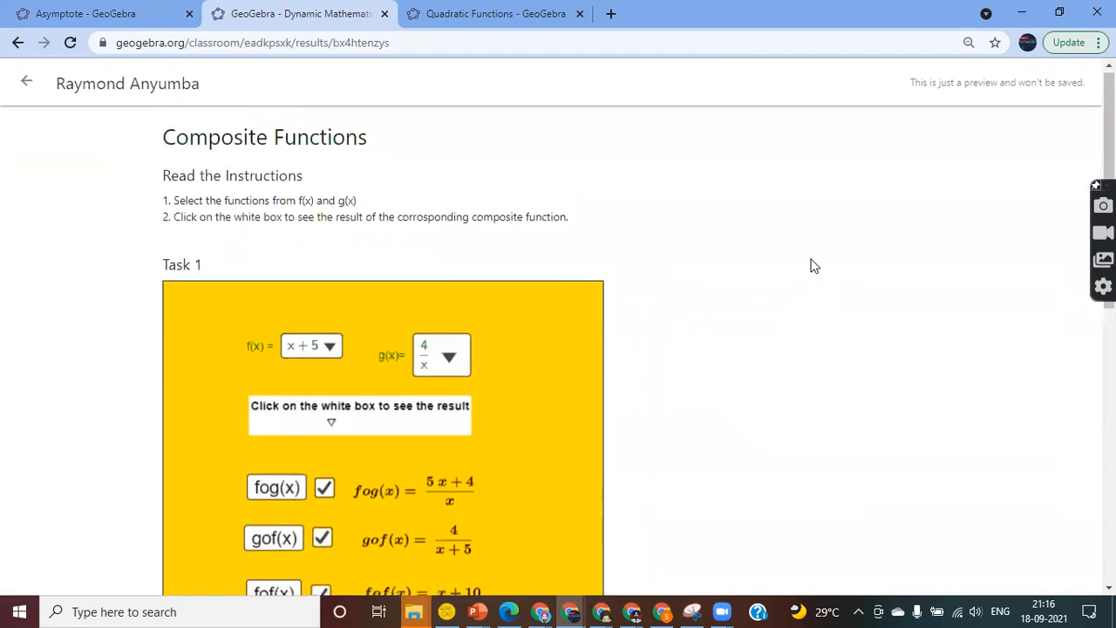
{"action": "scroll", "coordinate": [811, 265], "scroll_direction": "down", "scroll_amount": 5}
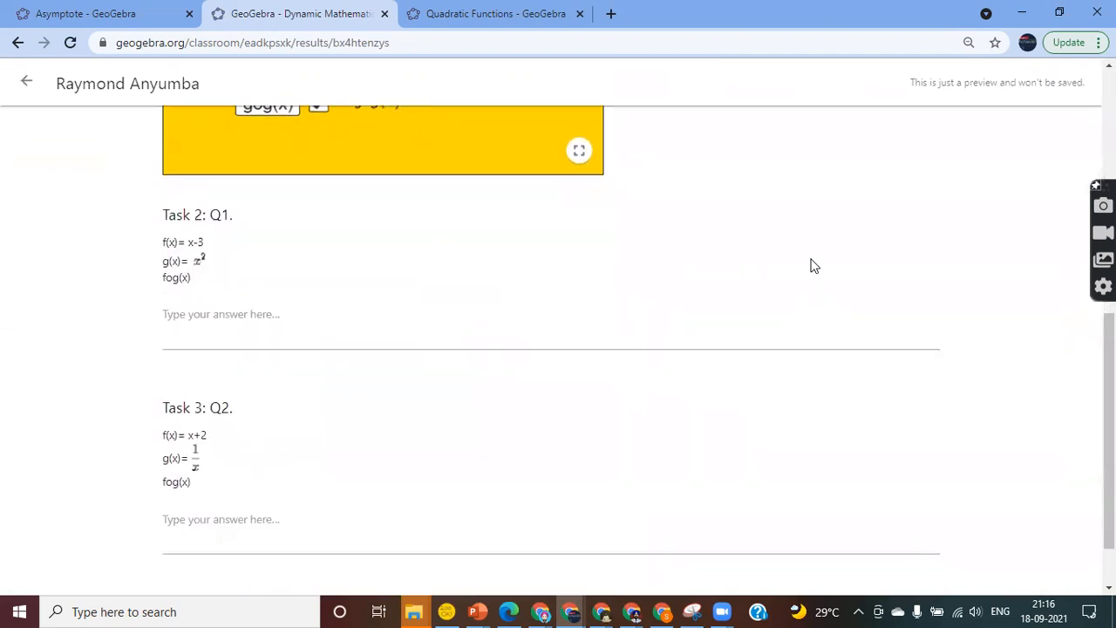
{"action": "scroll", "coordinate": [810, 265], "scroll_direction": "up", "scroll_amount": 1}
{"action": "scroll", "coordinate": [418, 215], "scroll_direction": "down", "scroll_amount": 2}
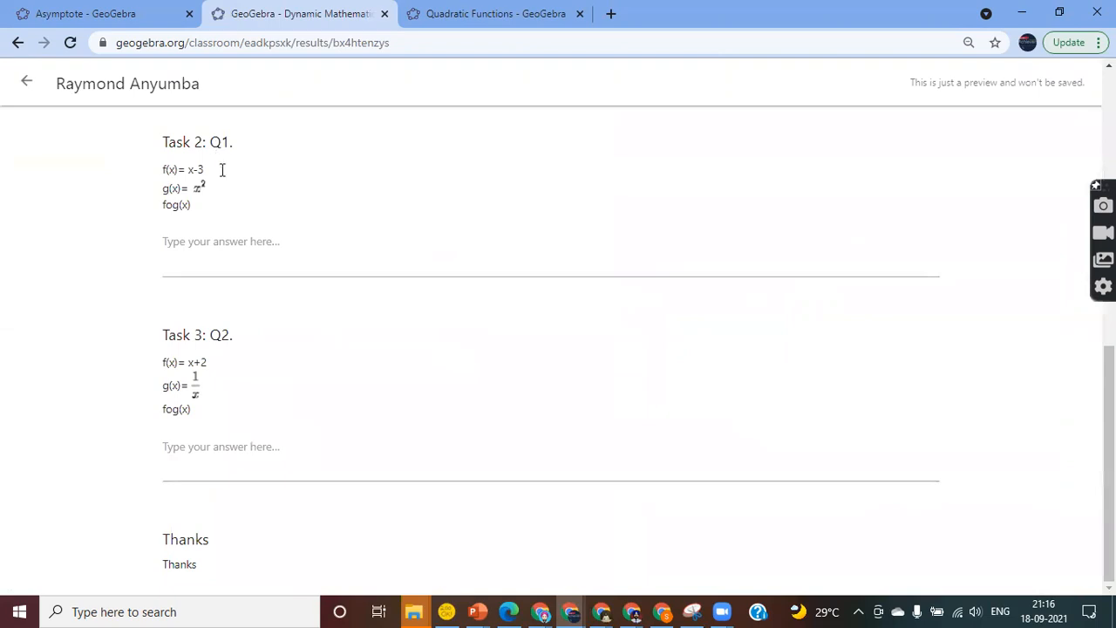
{"action": "scroll", "coordinate": [649, 209], "scroll_direction": "up", "scroll_amount": 10}
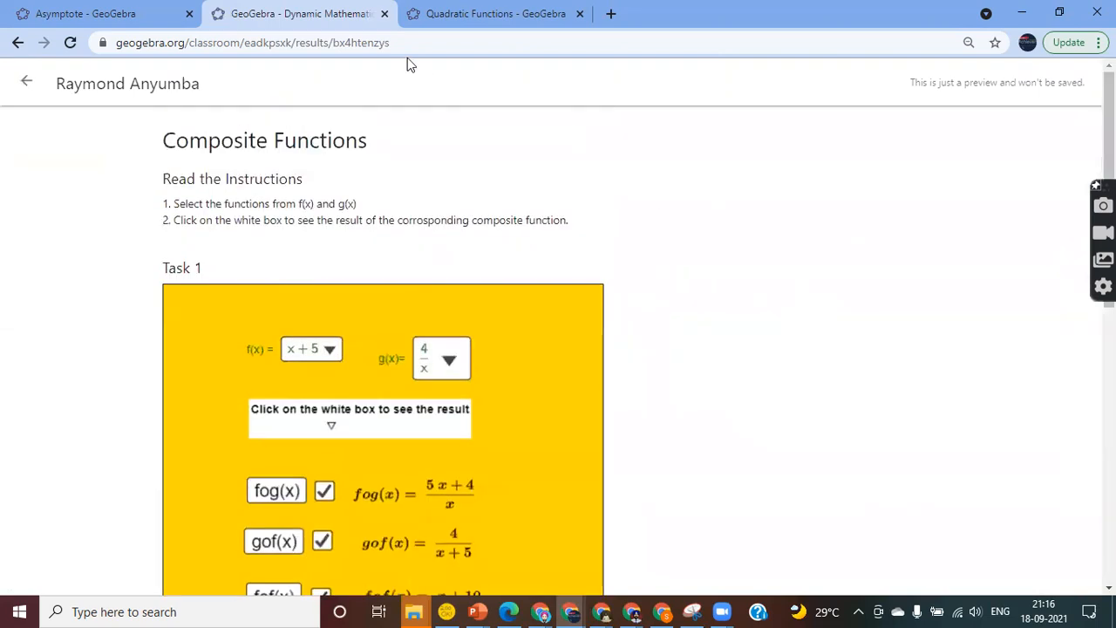
{"action": "left_click", "coordinate": [15, 44]}
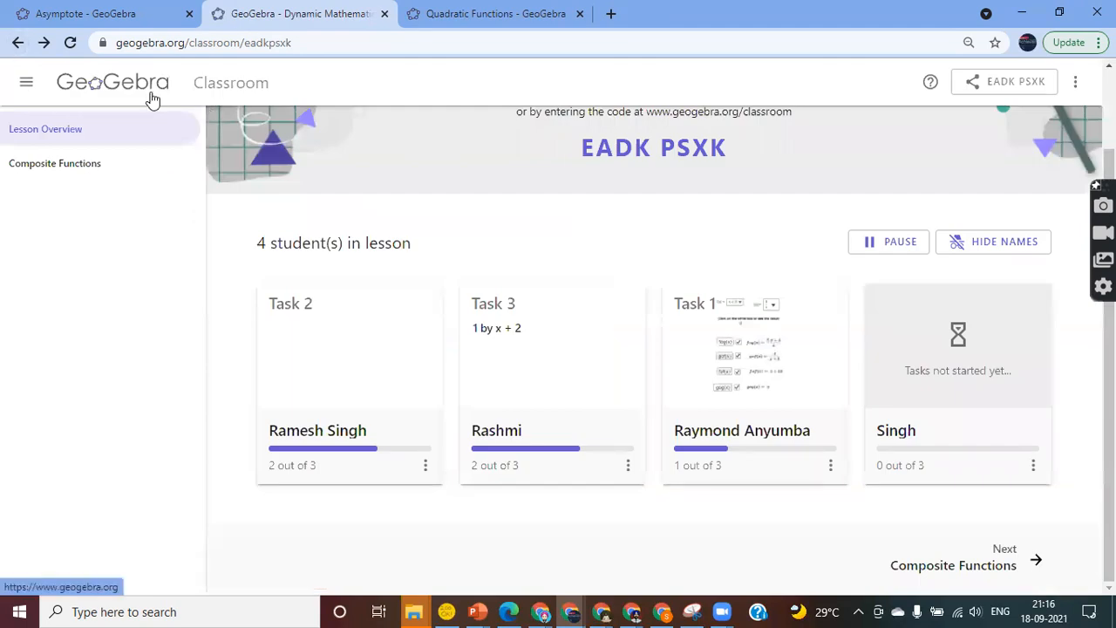
Go home, reach the profile's Resources, and open then dismiss the Composite Functions card's options menu
{"action": "left_click", "coordinate": [150, 98]}
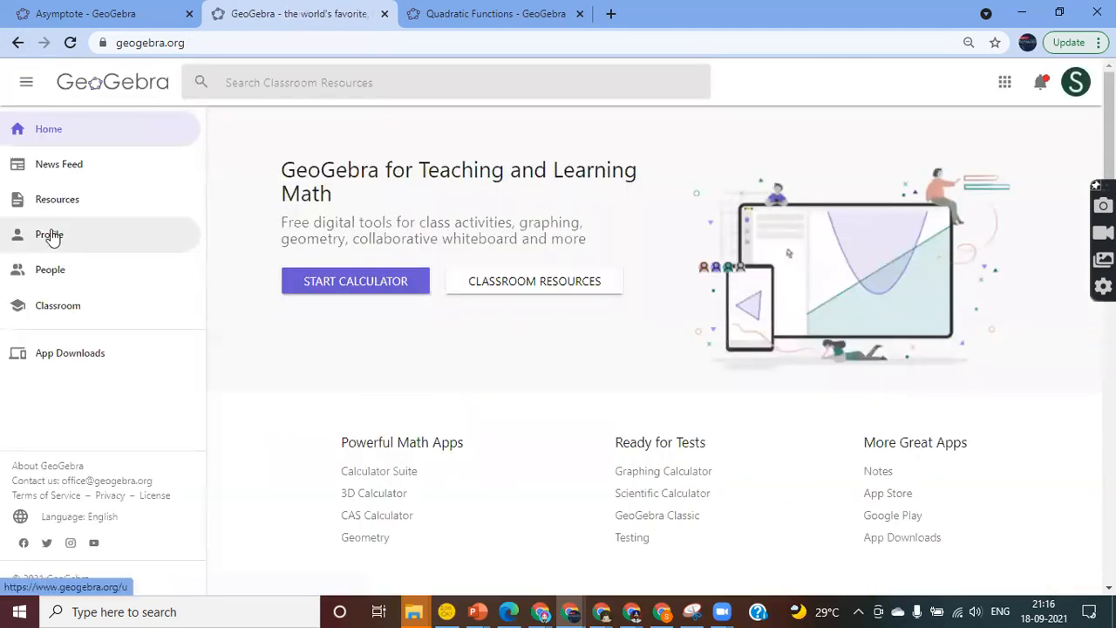
{"action": "left_click", "coordinate": [50, 234]}
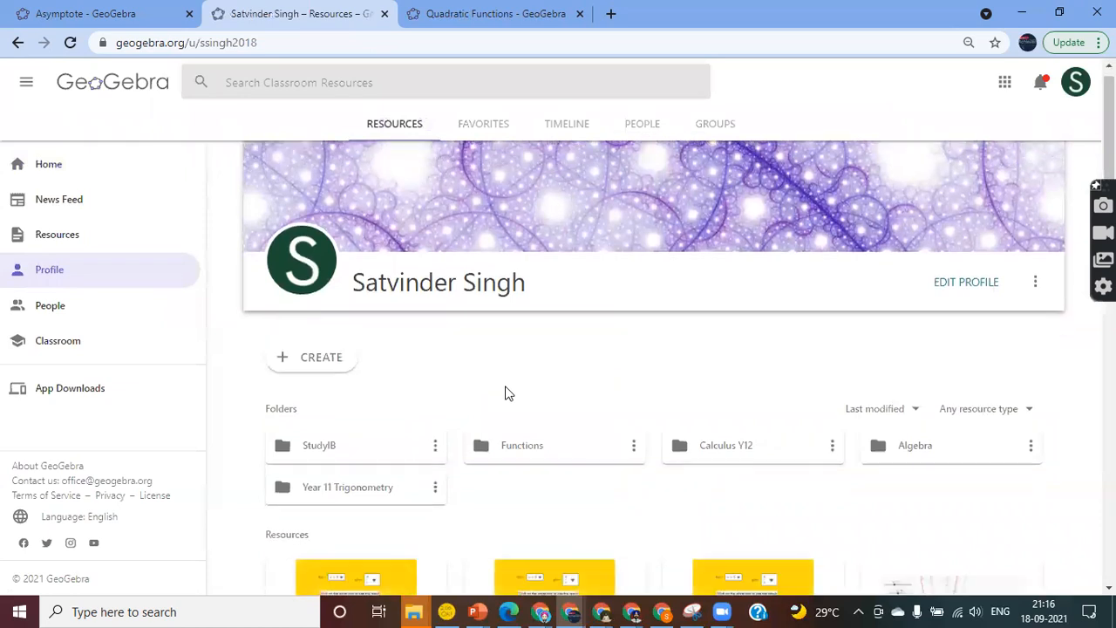
{"action": "scroll", "coordinate": [506, 392], "scroll_direction": "down", "scroll_amount": 4}
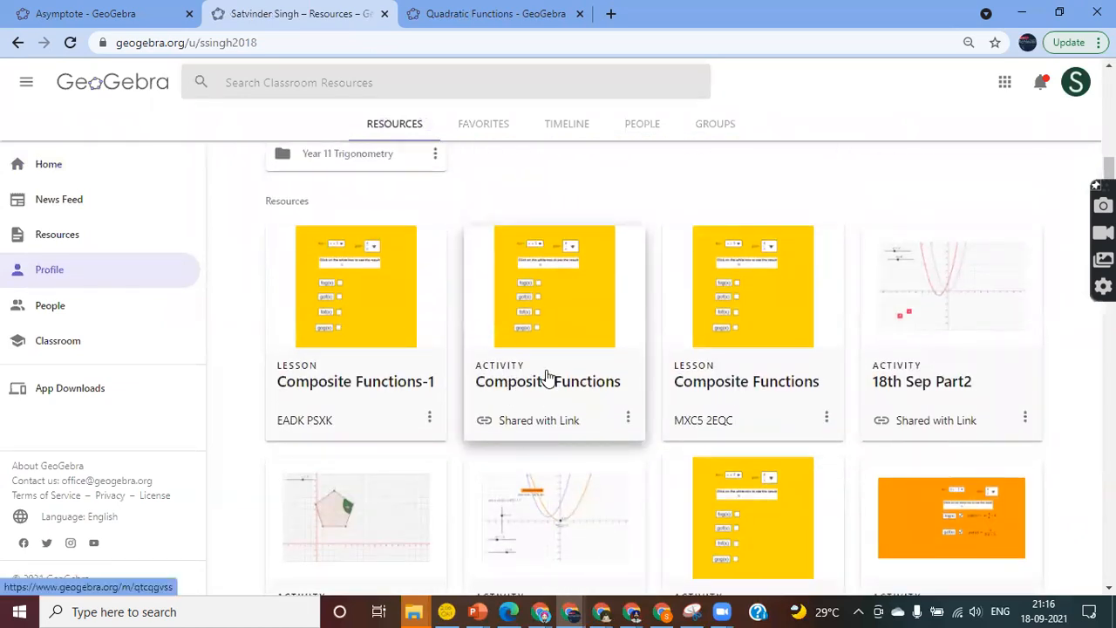
{"action": "left_click", "coordinate": [628, 419]}
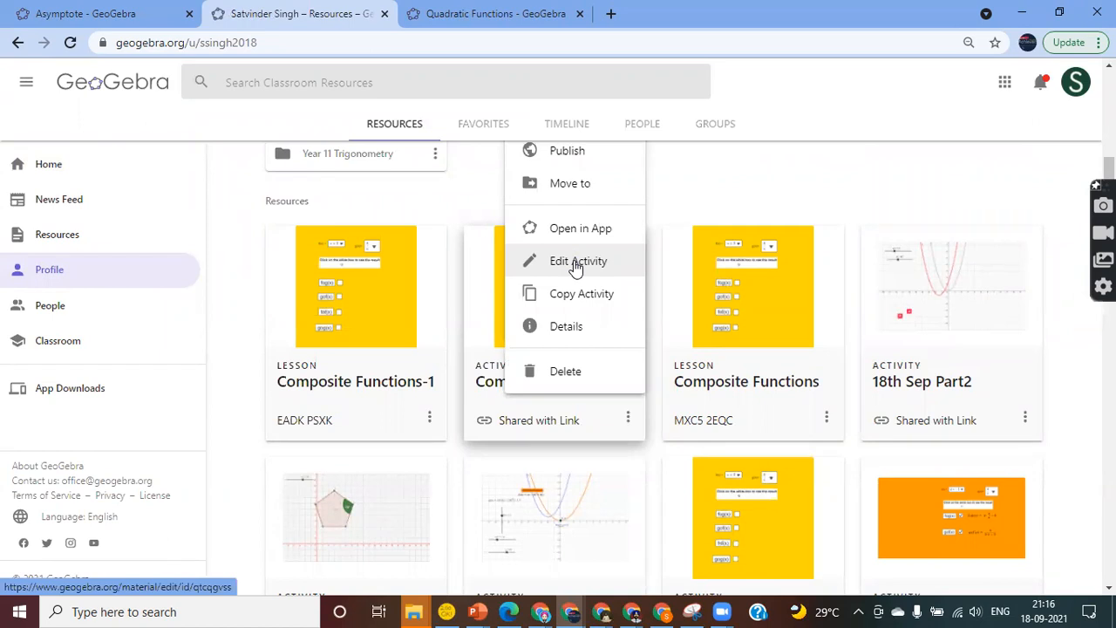
{"action": "left_click", "coordinate": [765, 171]}
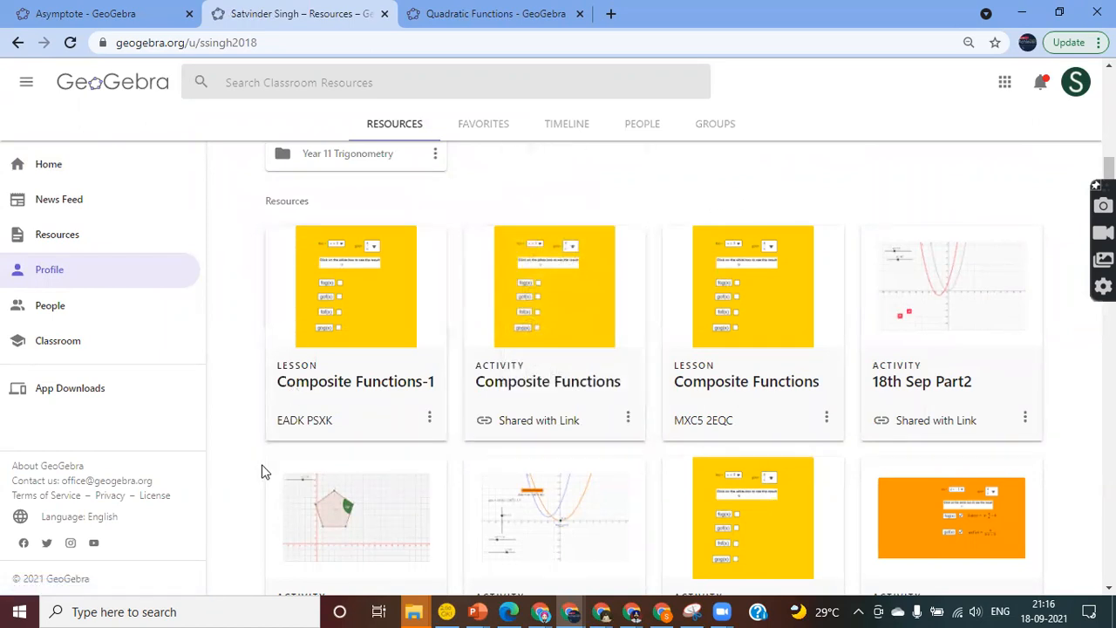
Browse the public Classroom Resources catalogue, then go back to your own profile page
{"action": "left_click", "coordinate": [58, 241]}
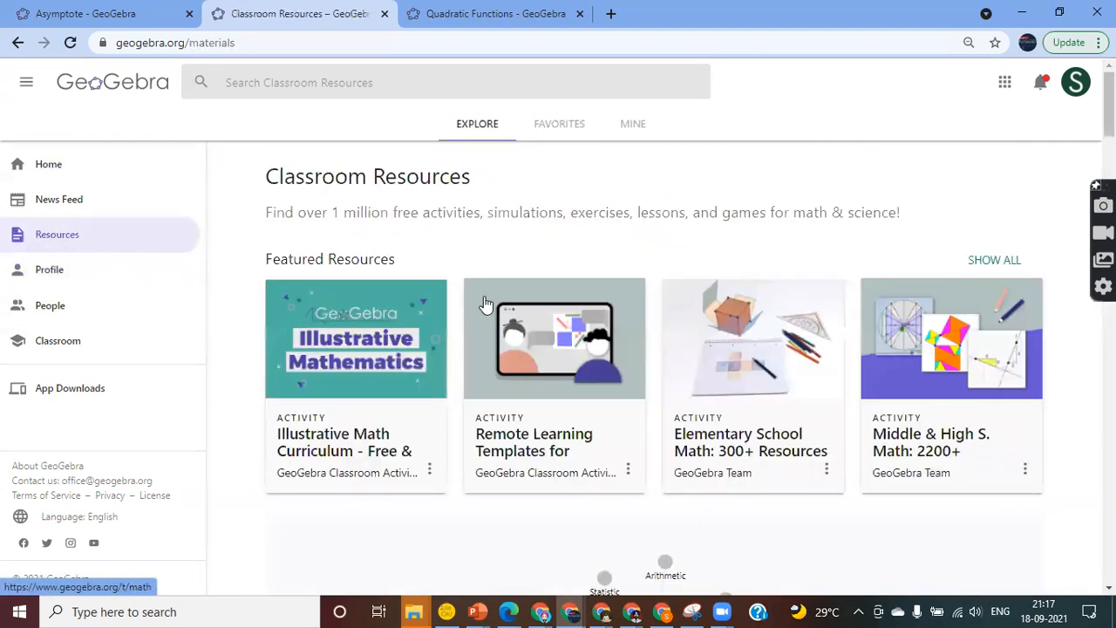
{"action": "scroll", "coordinate": [682, 466], "scroll_direction": "down", "scroll_amount": 7}
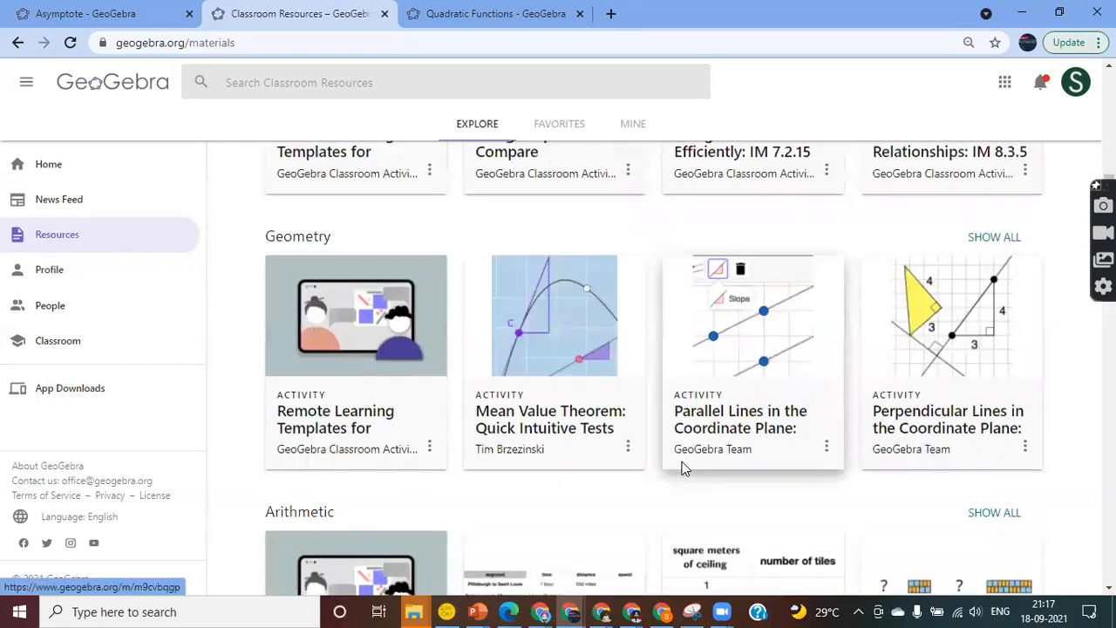
{"action": "scroll", "coordinate": [683, 469], "scroll_direction": "down", "scroll_amount": 9}
{"action": "scroll", "coordinate": [683, 469], "scroll_direction": "down", "scroll_amount": 6}
{"action": "scroll", "coordinate": [684, 469], "scroll_direction": "up", "scroll_amount": 20}
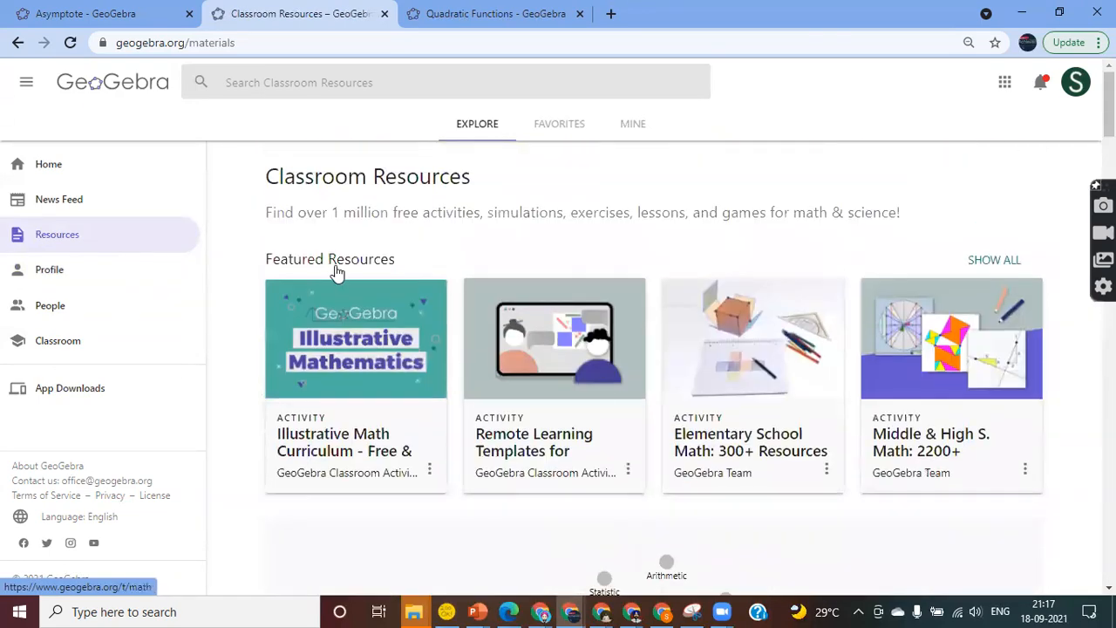
{"action": "left_click", "coordinate": [50, 272]}
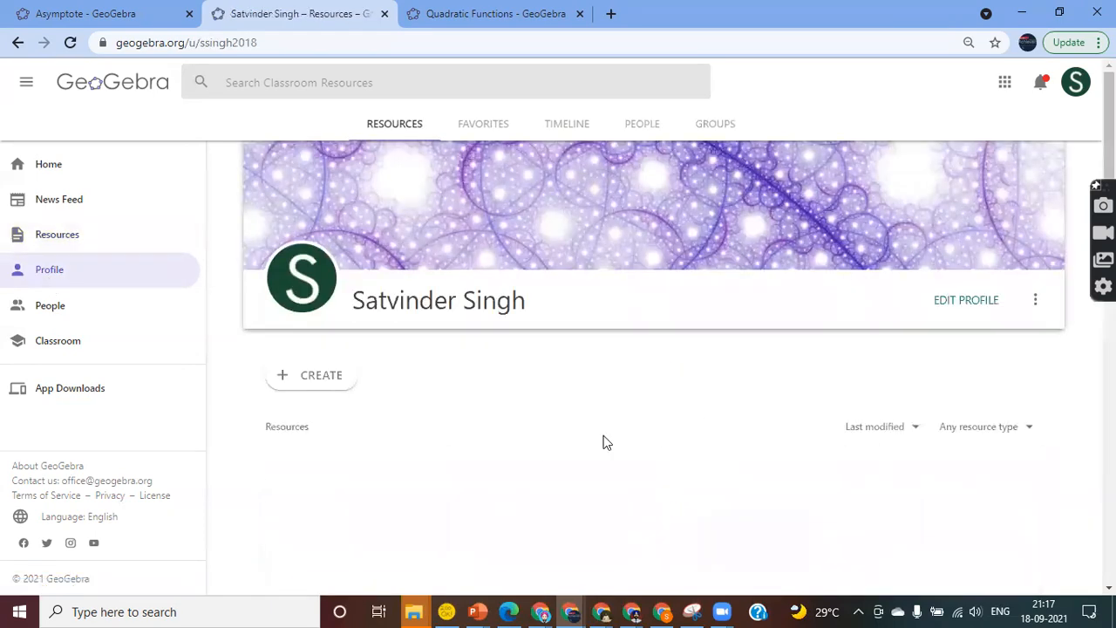
{"action": "scroll", "coordinate": [607, 442], "scroll_direction": "down", "scroll_amount": 15}
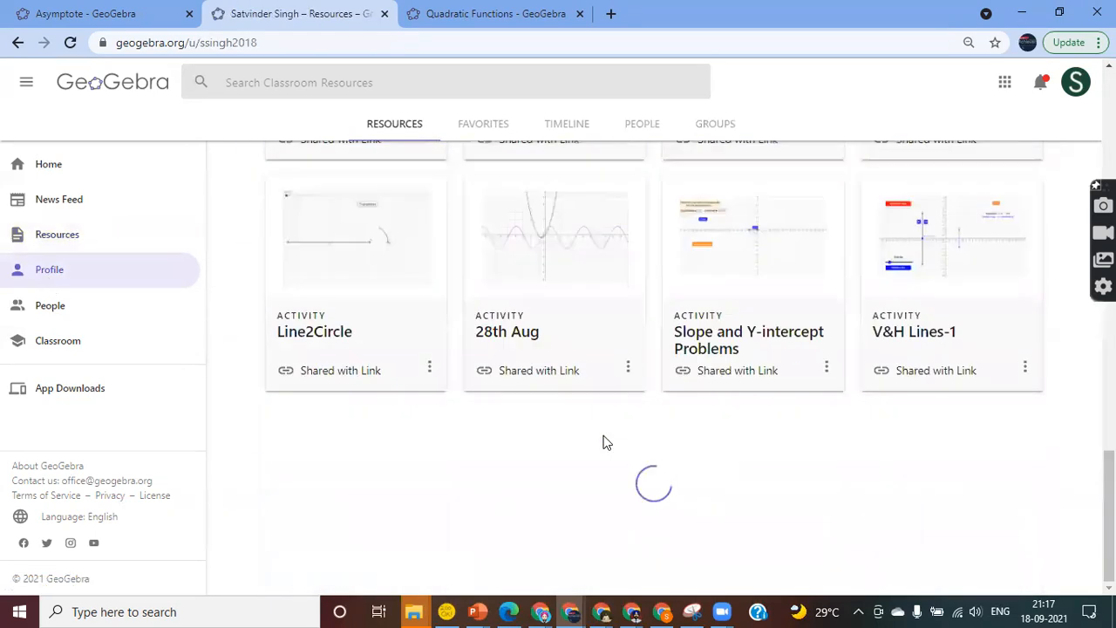
{"action": "scroll", "coordinate": [714, 472], "scroll_direction": "down", "scroll_amount": 10}
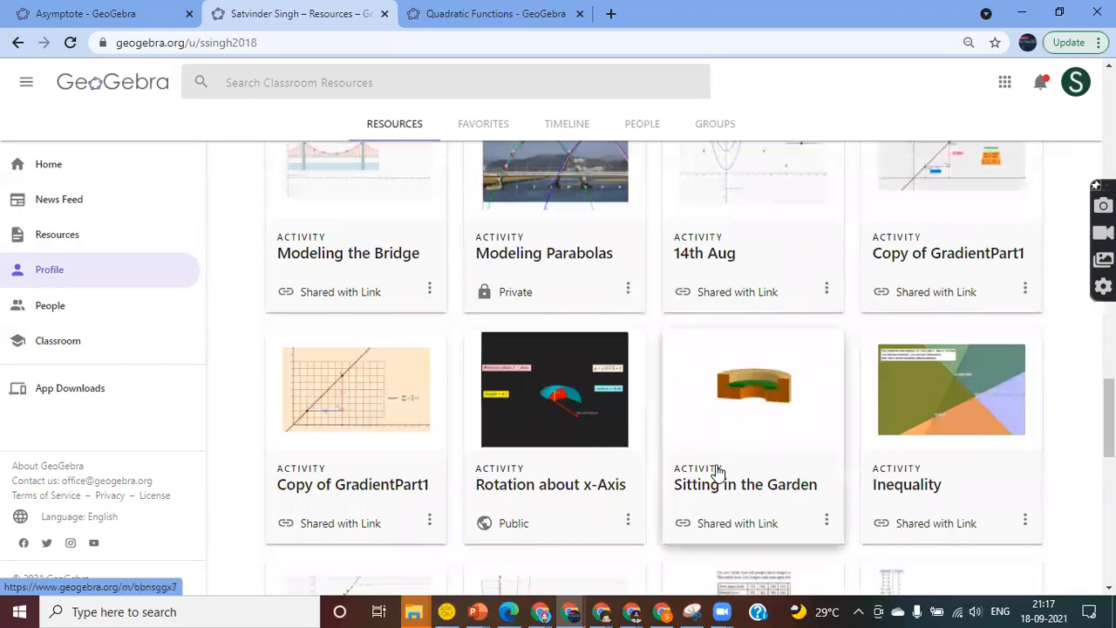
{"action": "scroll", "coordinate": [717, 471], "scroll_direction": "down", "scroll_amount": 10}
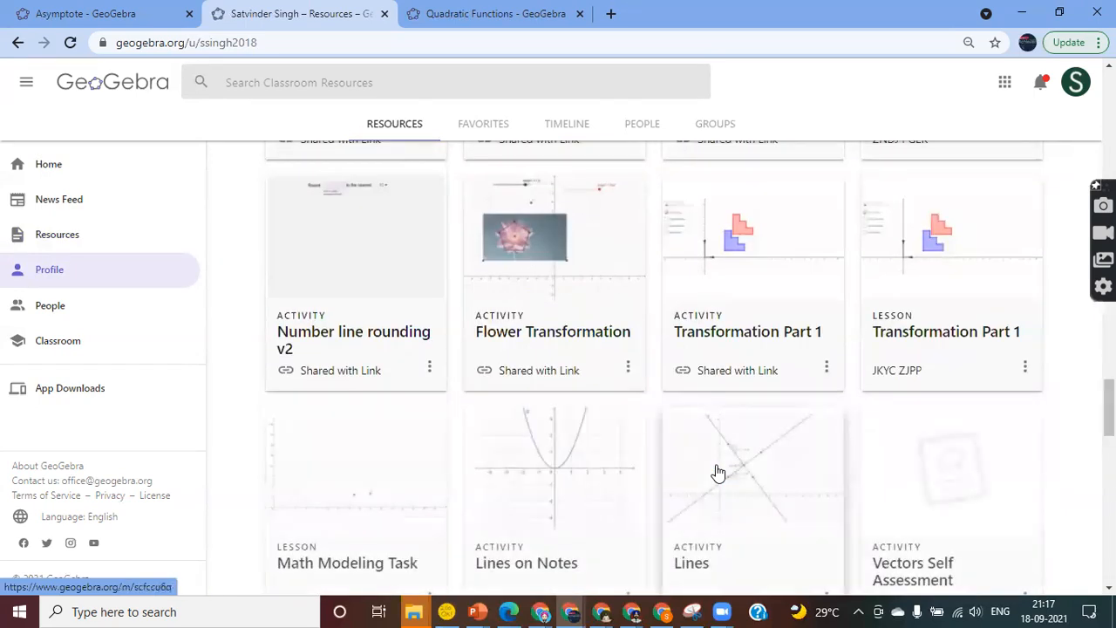
{"action": "scroll", "coordinate": [717, 471], "scroll_direction": "down", "scroll_amount": 10}
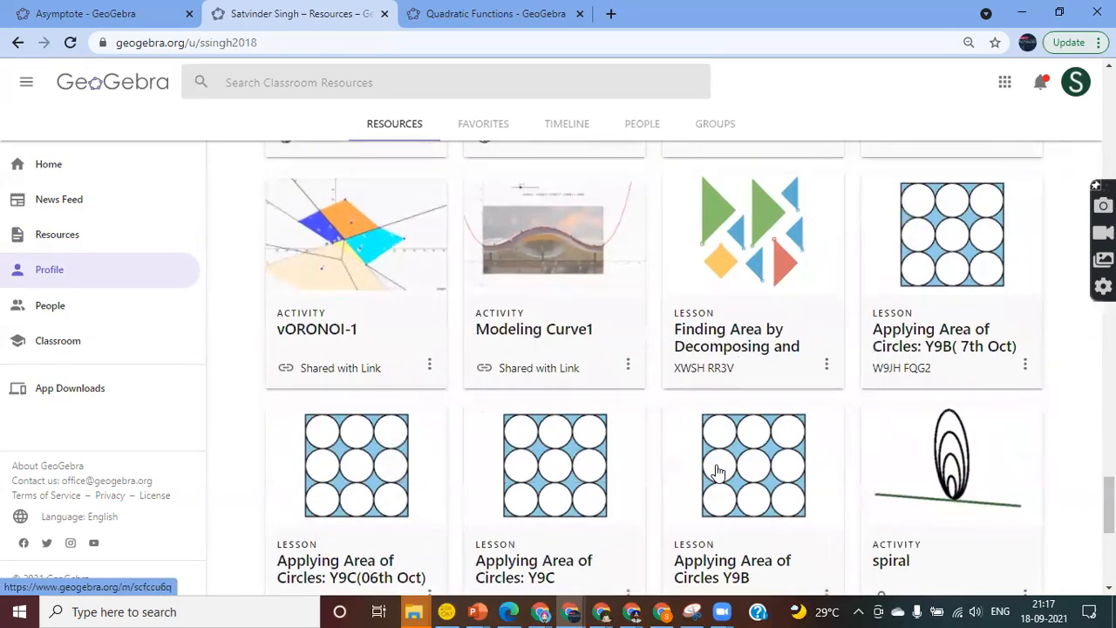
{"action": "scroll", "coordinate": [717, 472], "scroll_direction": "down", "scroll_amount": 3}
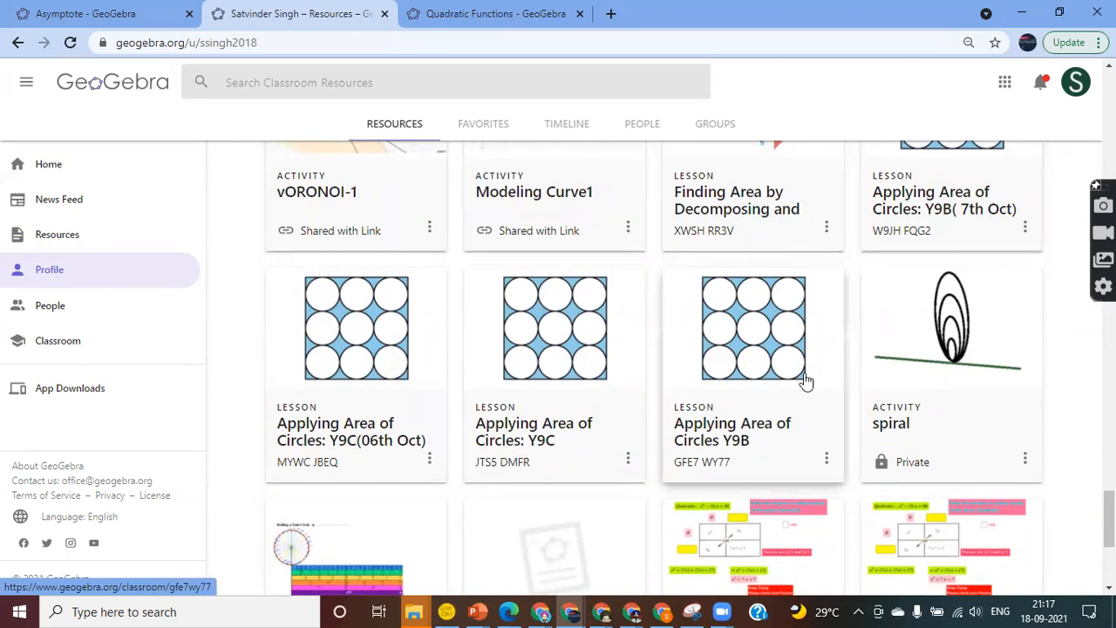
{"action": "scroll", "coordinate": [732, 436], "scroll_direction": "down", "scroll_amount": 1}
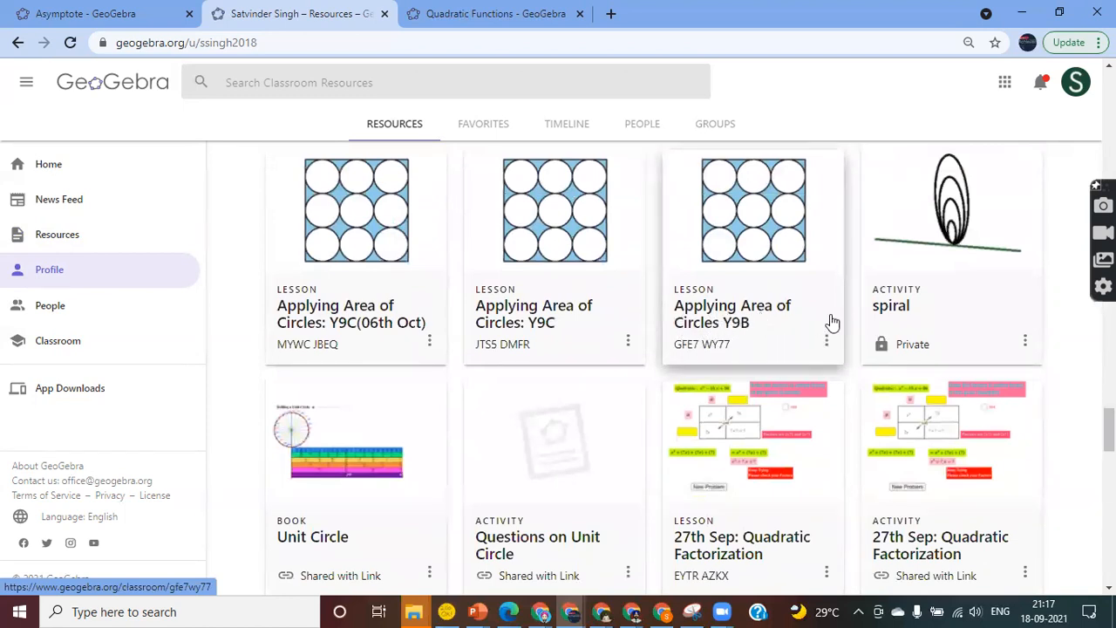
{"action": "scroll", "coordinate": [739, 321], "scroll_direction": "up", "scroll_amount": 2}
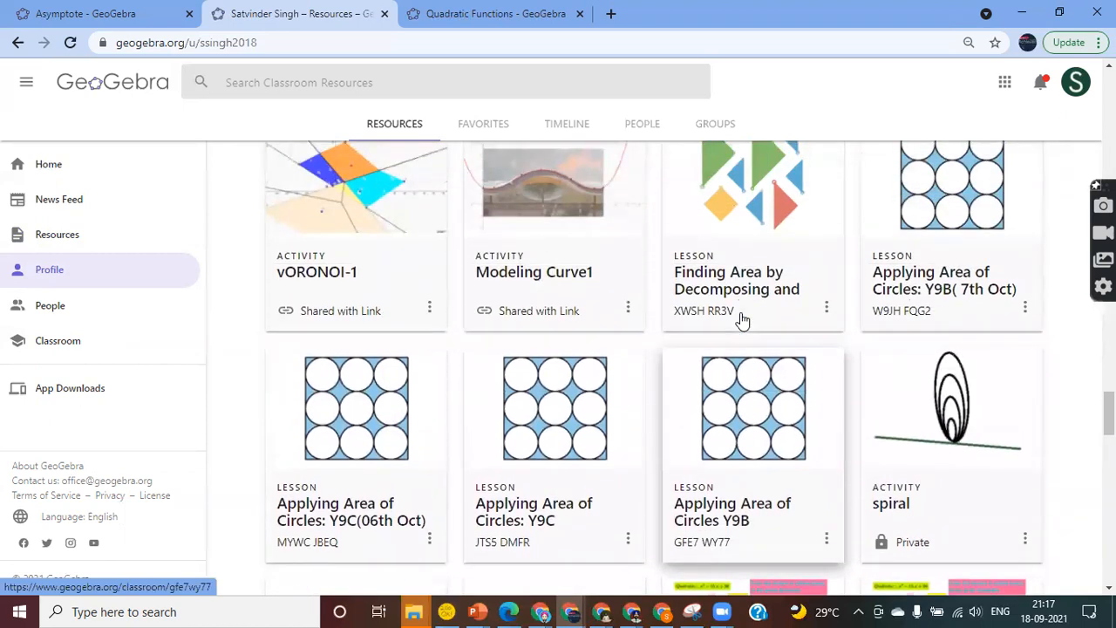
{"action": "scroll", "coordinate": [739, 320], "scroll_direction": "down", "scroll_amount": 5}
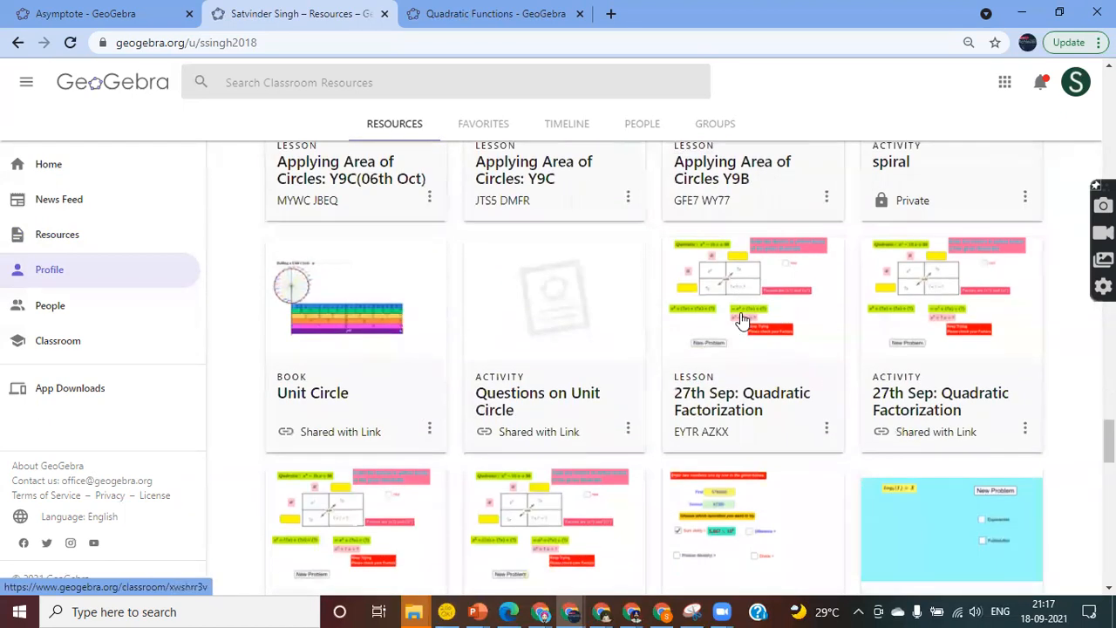
{"action": "scroll", "coordinate": [740, 321], "scroll_direction": "down", "scroll_amount": 3}
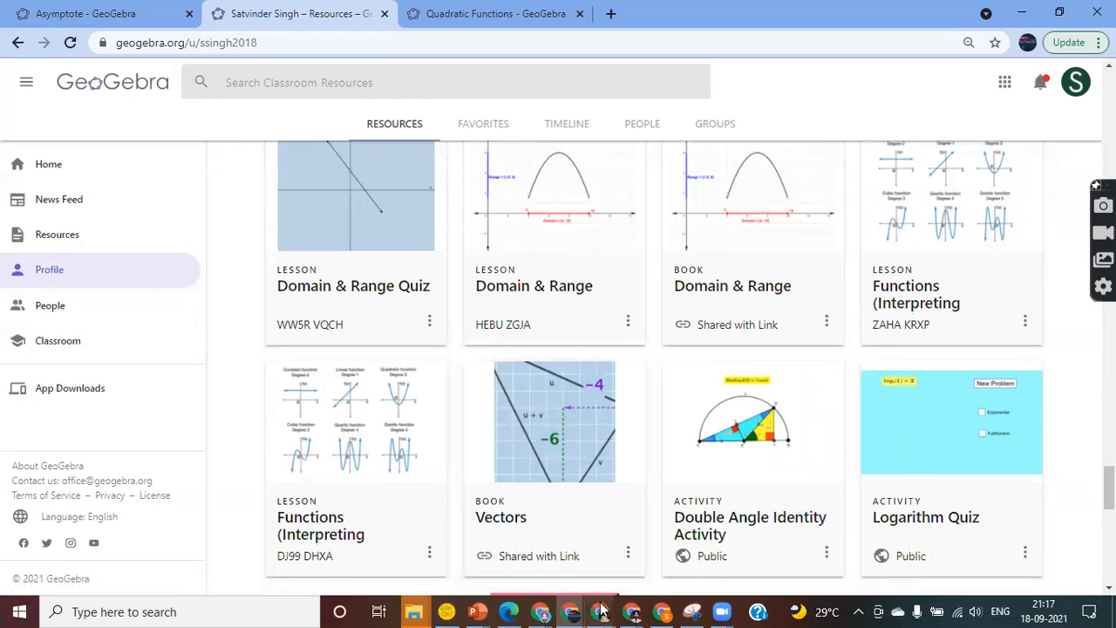
{"action": "mouse_move", "coordinate": [601, 609]}
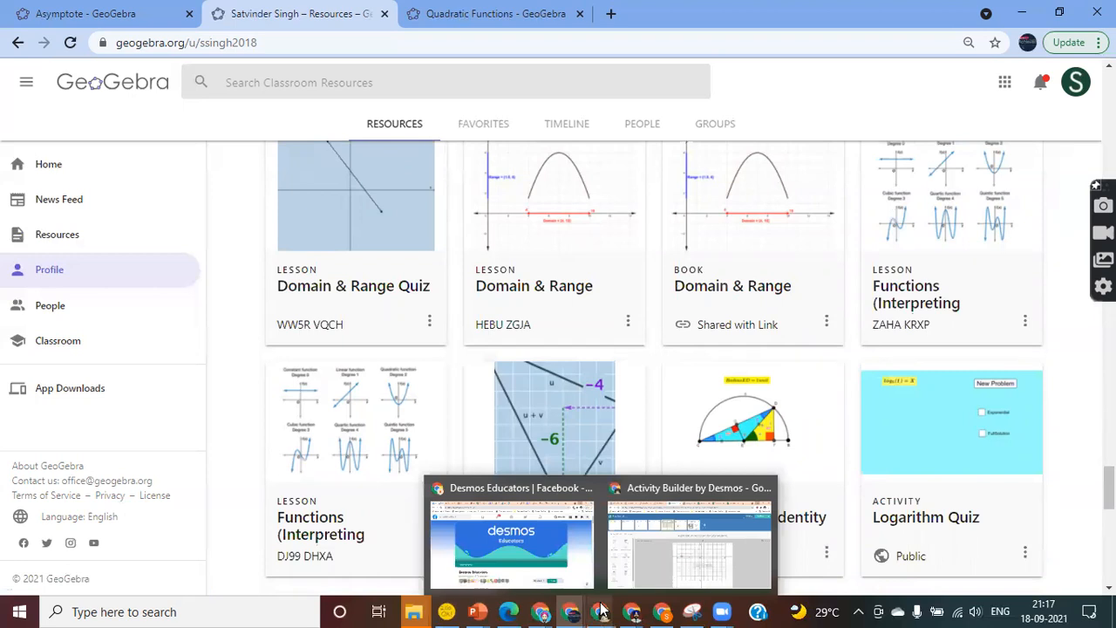
{"action": "left_click", "coordinate": [601, 610]}
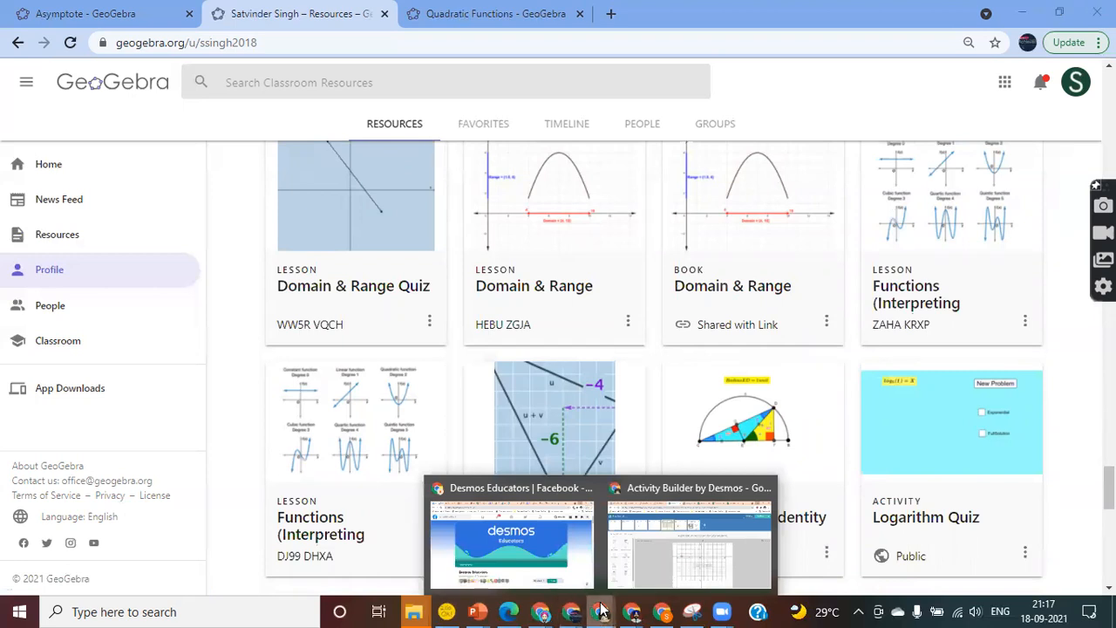
In a new tab, search Google for maths4achievers and open the Maths4Achievers home page result
{"action": "left_click", "coordinate": [611, 18]}
{"action": "type", "text": "maths"}
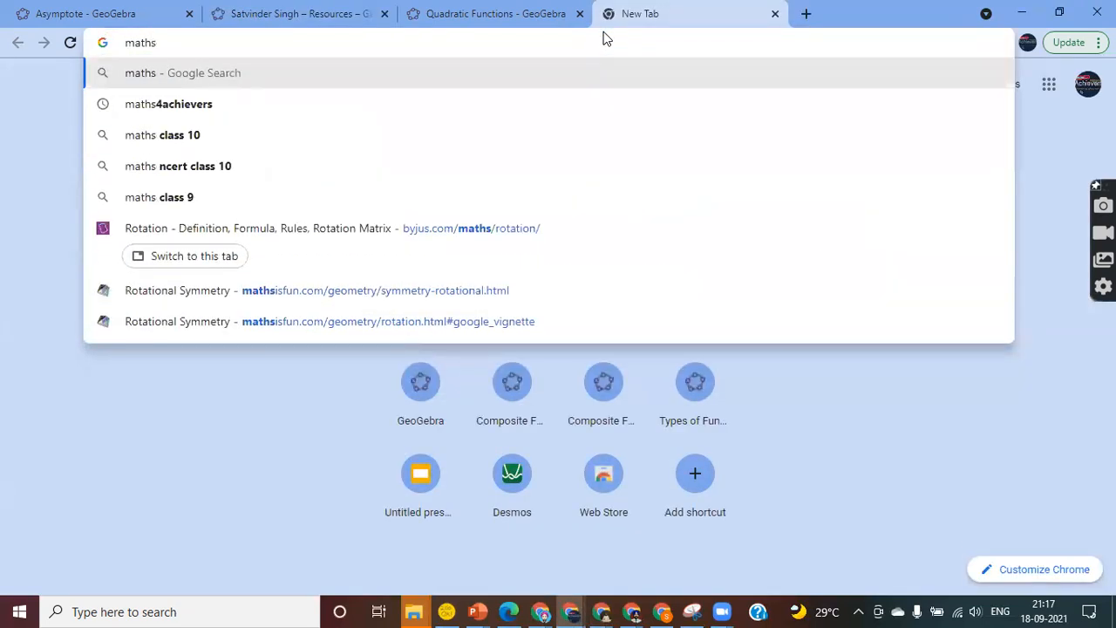
{"action": "key", "text": "Down"}
{"action": "key", "text": "Return"}
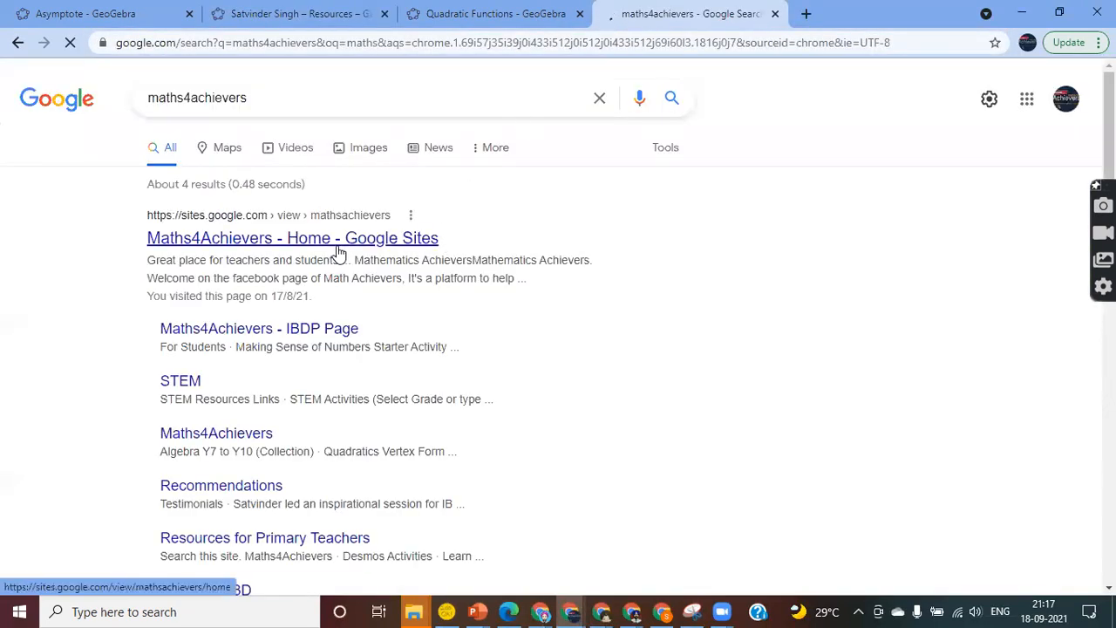
{"action": "left_click", "coordinate": [339, 249]}
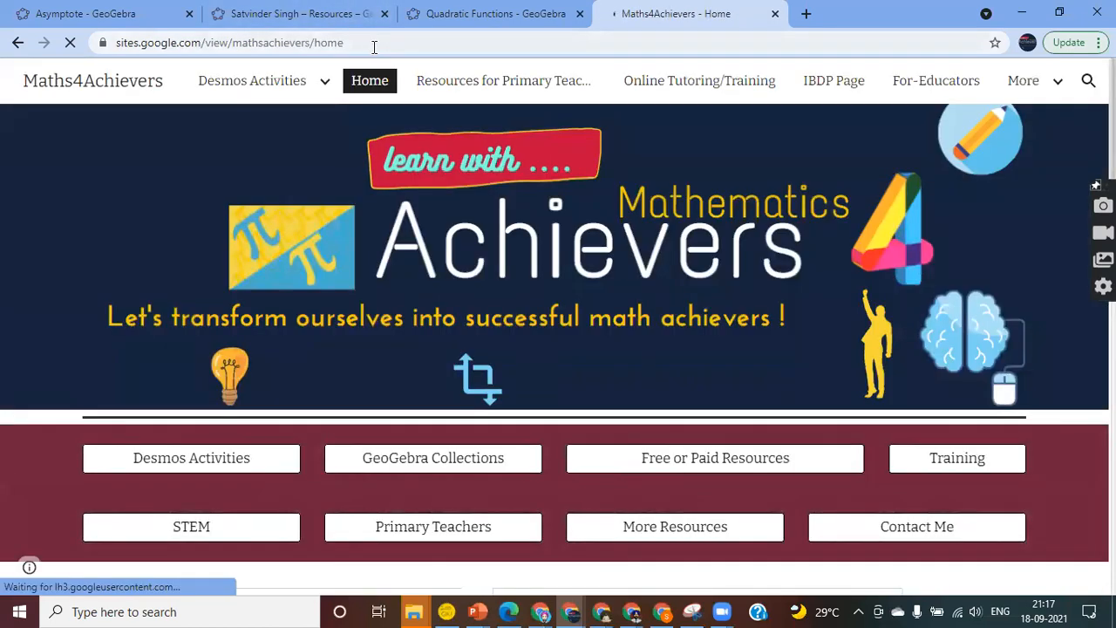
Select the site's web address, then go to the Maths4Achievers For-Educators page
{"action": "left_click", "coordinate": [371, 44]}
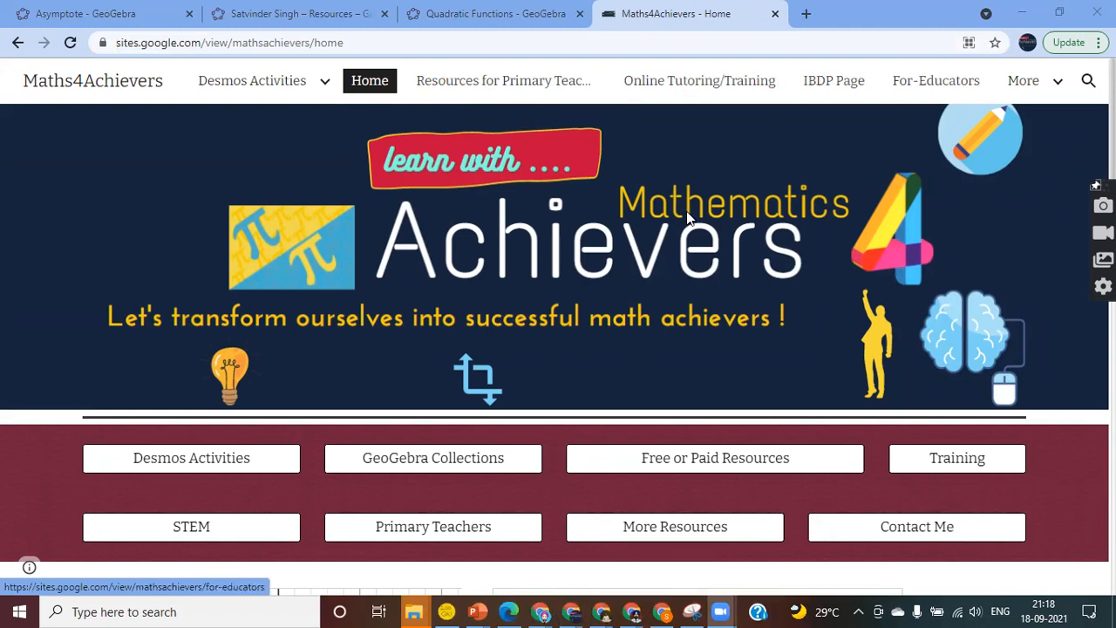
{"action": "left_click", "coordinate": [920, 81]}
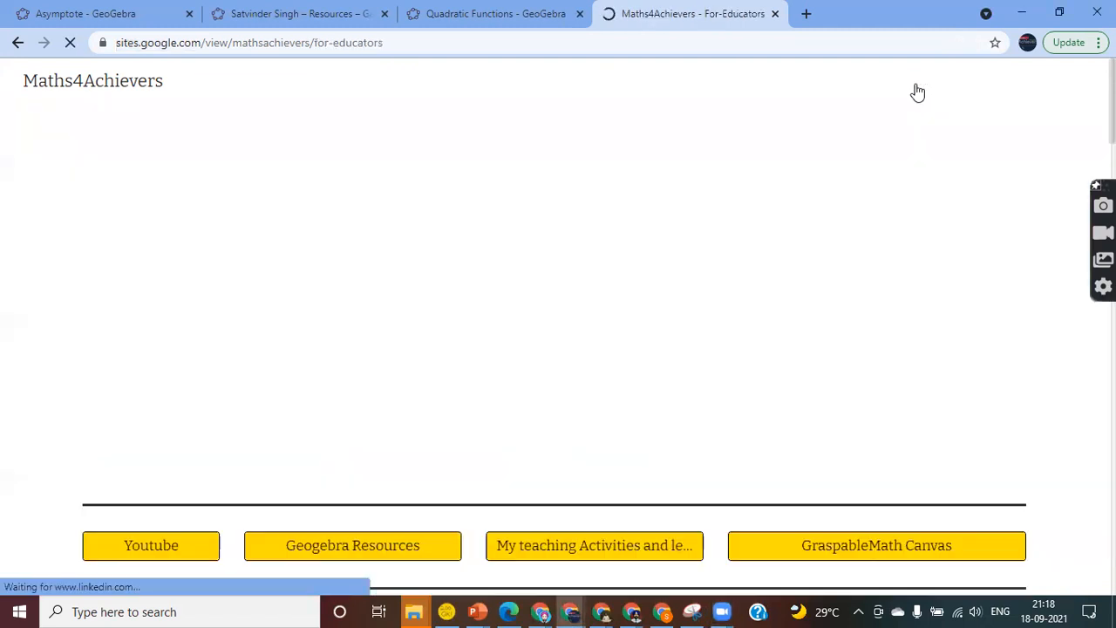
{"action": "scroll", "coordinate": [556, 287], "scroll_direction": "down", "scroll_amount": 3}
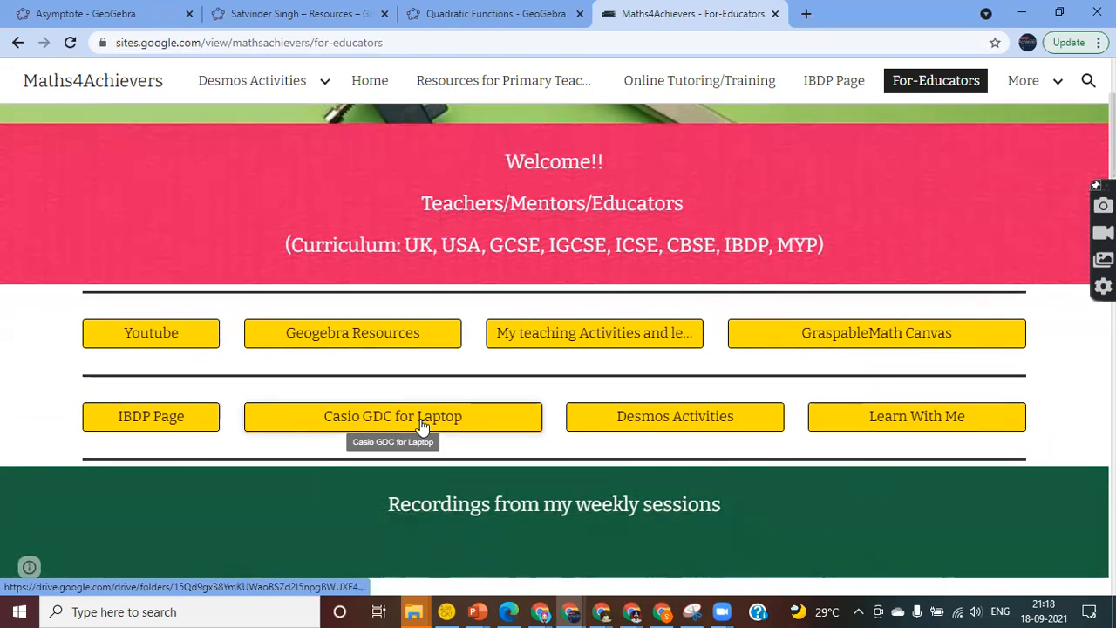
Open the Learn Desmos page via Learn With Me and scroll through its Desmos tutorials
{"action": "left_click", "coordinate": [924, 425]}
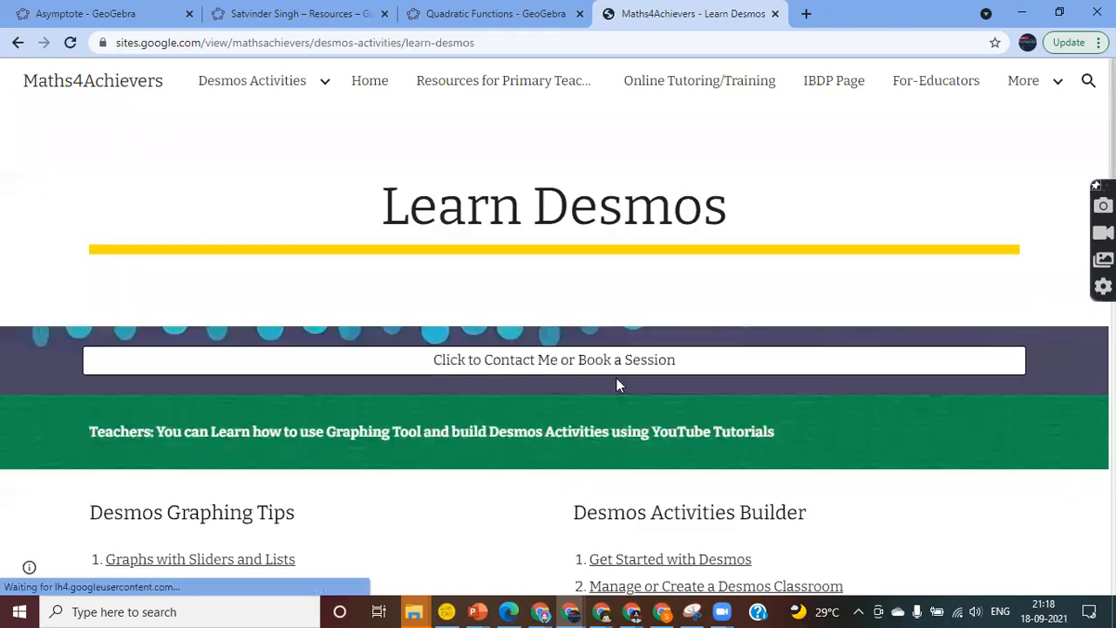
{"action": "scroll", "coordinate": [469, 436], "scroll_direction": "down", "scroll_amount": 4}
{"action": "scroll", "coordinate": [469, 431], "scroll_direction": "down", "scroll_amount": 10}
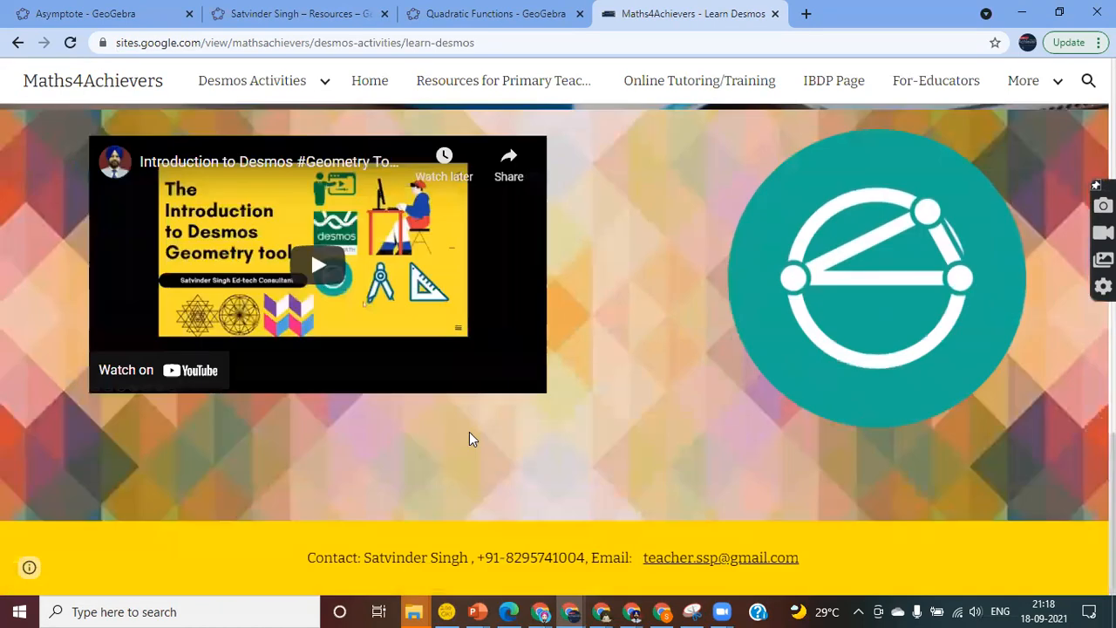
{"action": "scroll", "coordinate": [469, 439], "scroll_direction": "up", "scroll_amount": 3}
{"action": "scroll", "coordinate": [469, 432], "scroll_direction": "up", "scroll_amount": 10}
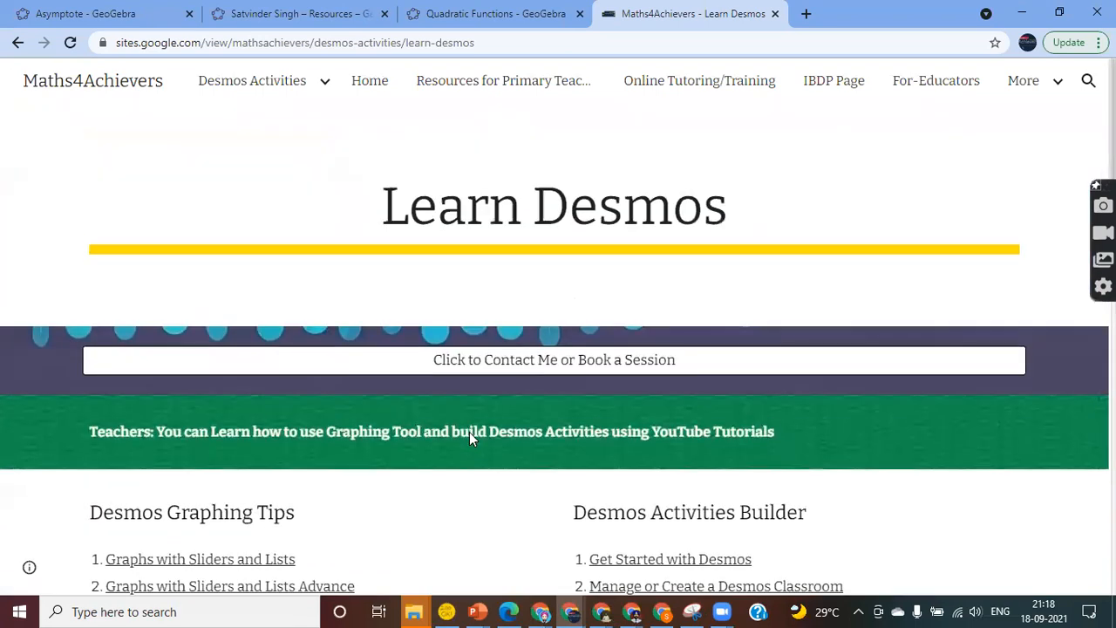